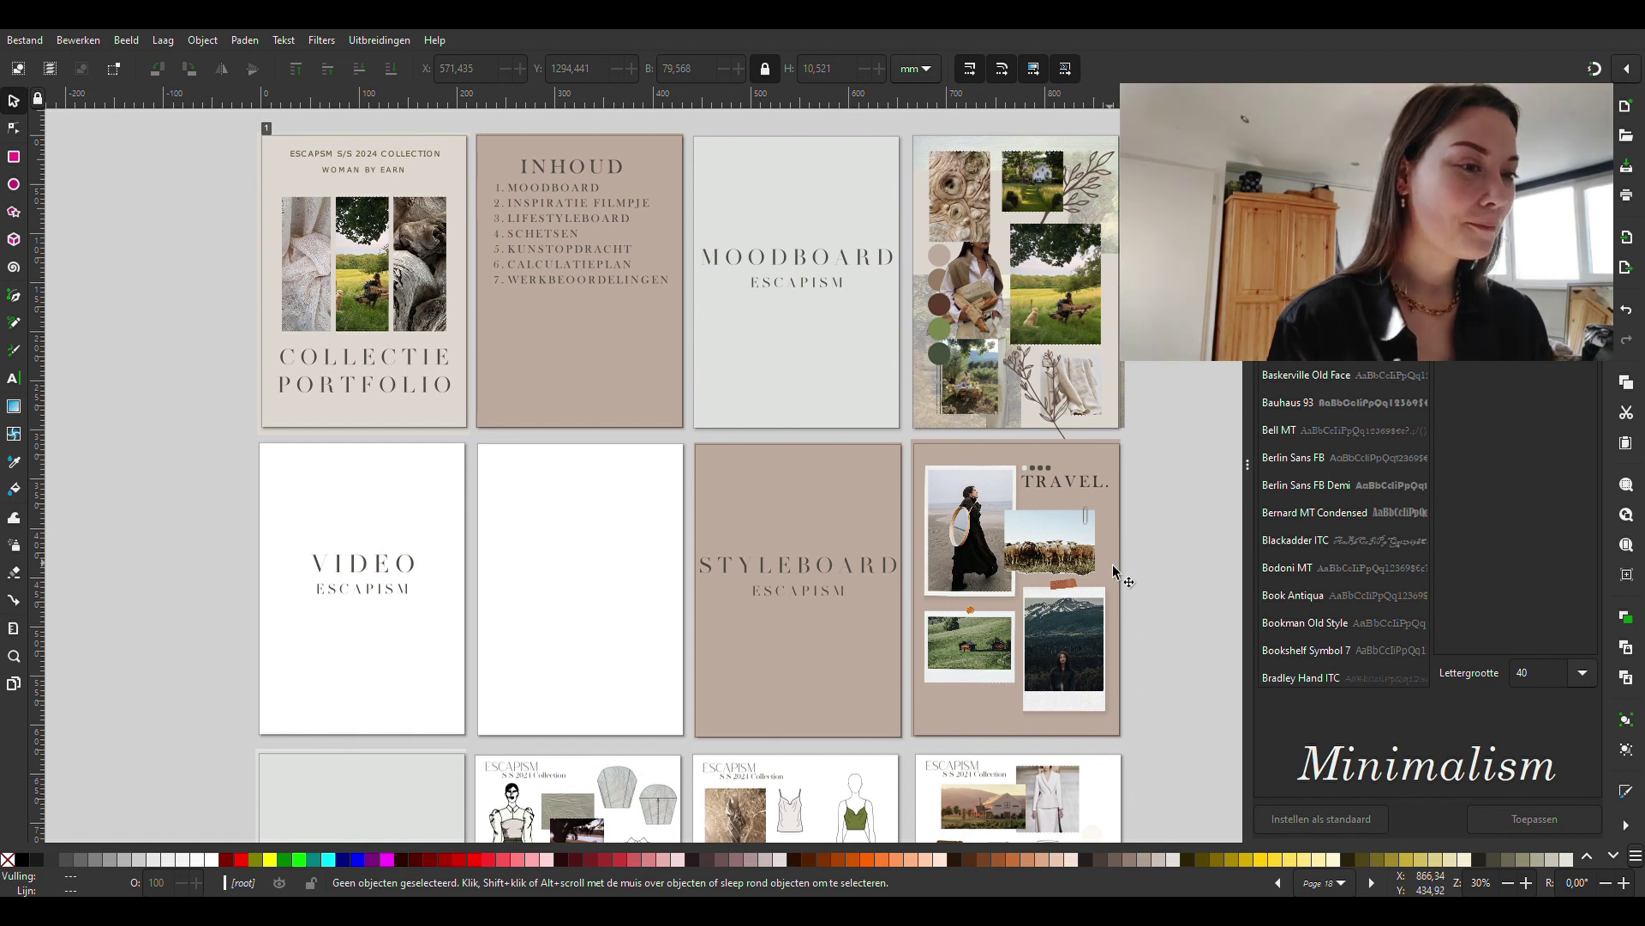
{"action": "scroll", "coordinate": [330, 322], "scroll_direction": "up", "scroll_amount": 1, "text": "ctrl"}
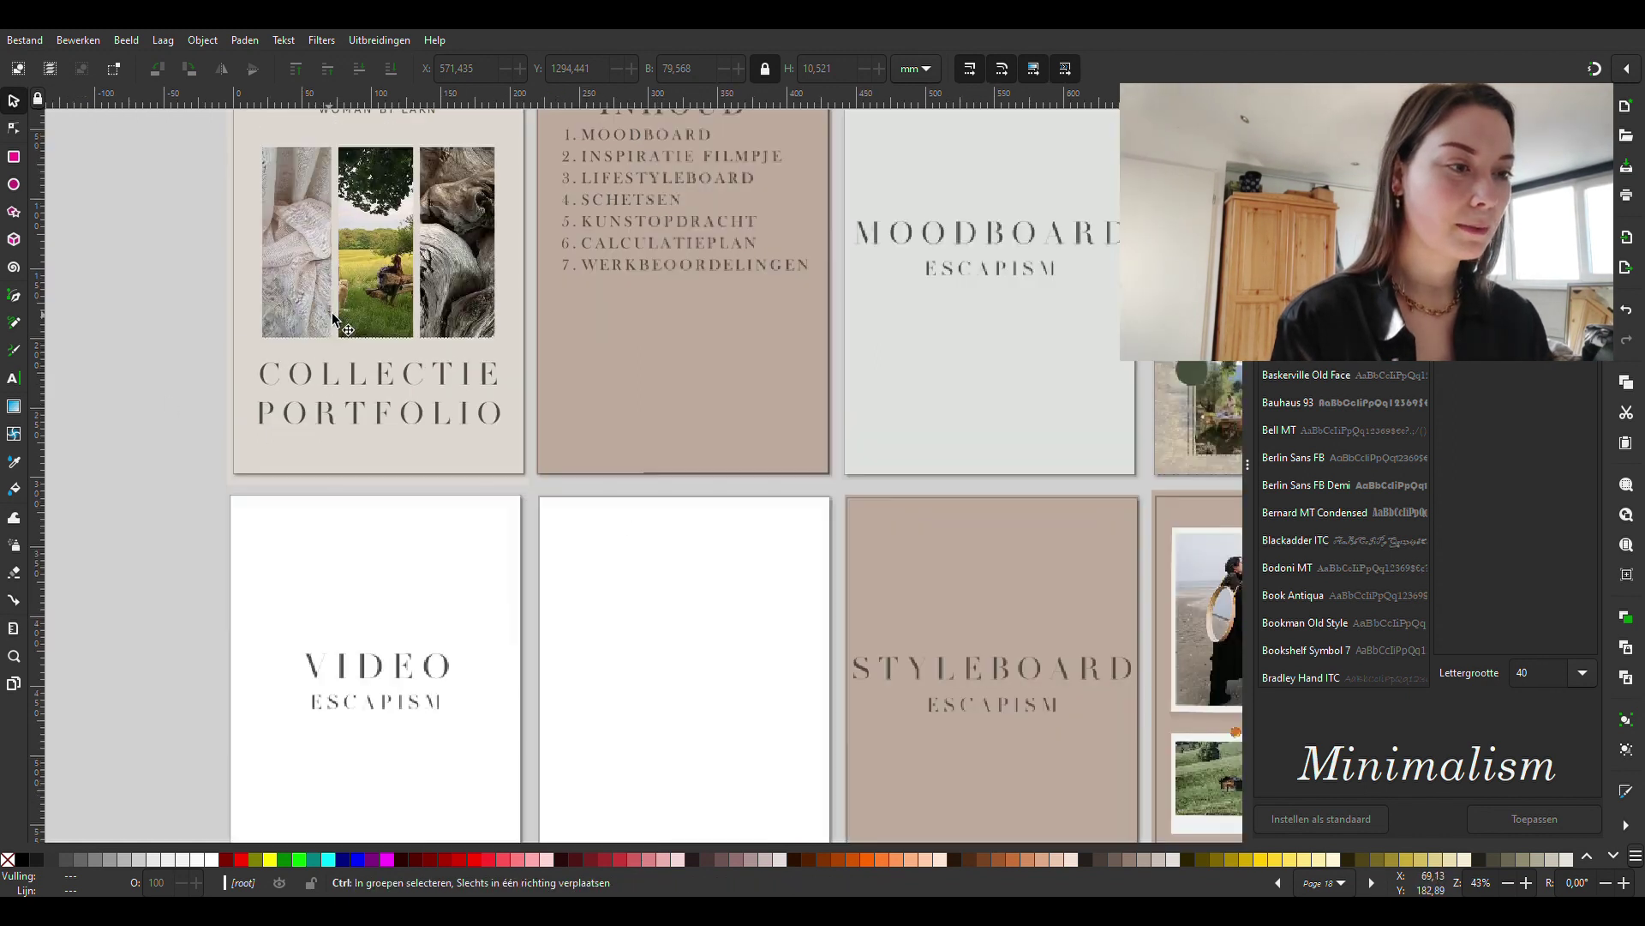
{"action": "scroll", "coordinate": [329, 323], "scroll_direction": "up", "scroll_amount": 2, "text": "ctrl"}
{"action": "scroll", "coordinate": [330, 322], "scroll_direction": "up", "scroll_amount": 1, "text": "ctrl"}
{"action": "scroll", "coordinate": [329, 321], "scroll_direction": "down", "scroll_amount": 2, "text": "ctrl"}
{"action": "scroll", "coordinate": [322, 338], "scroll_direction": "up", "scroll_amount": 1}
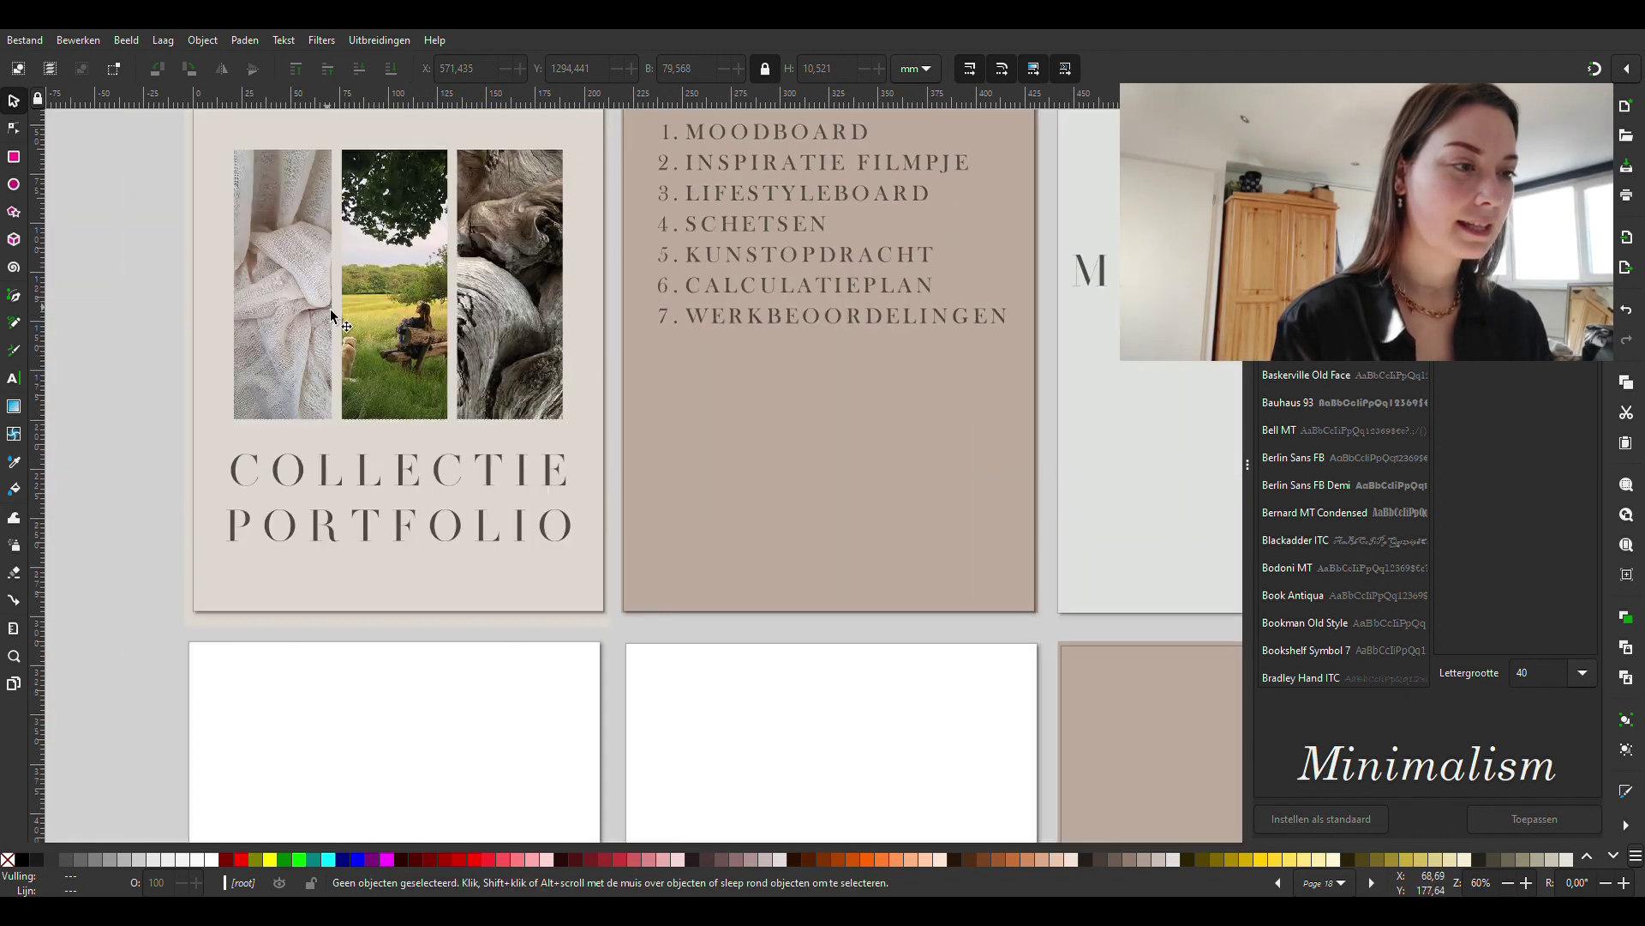
{"action": "scroll", "coordinate": [322, 338], "scroll_direction": "up", "scroll_amount": 2}
{"action": "scroll", "coordinate": [319, 343], "scroll_direction": "up", "scroll_amount": 1}
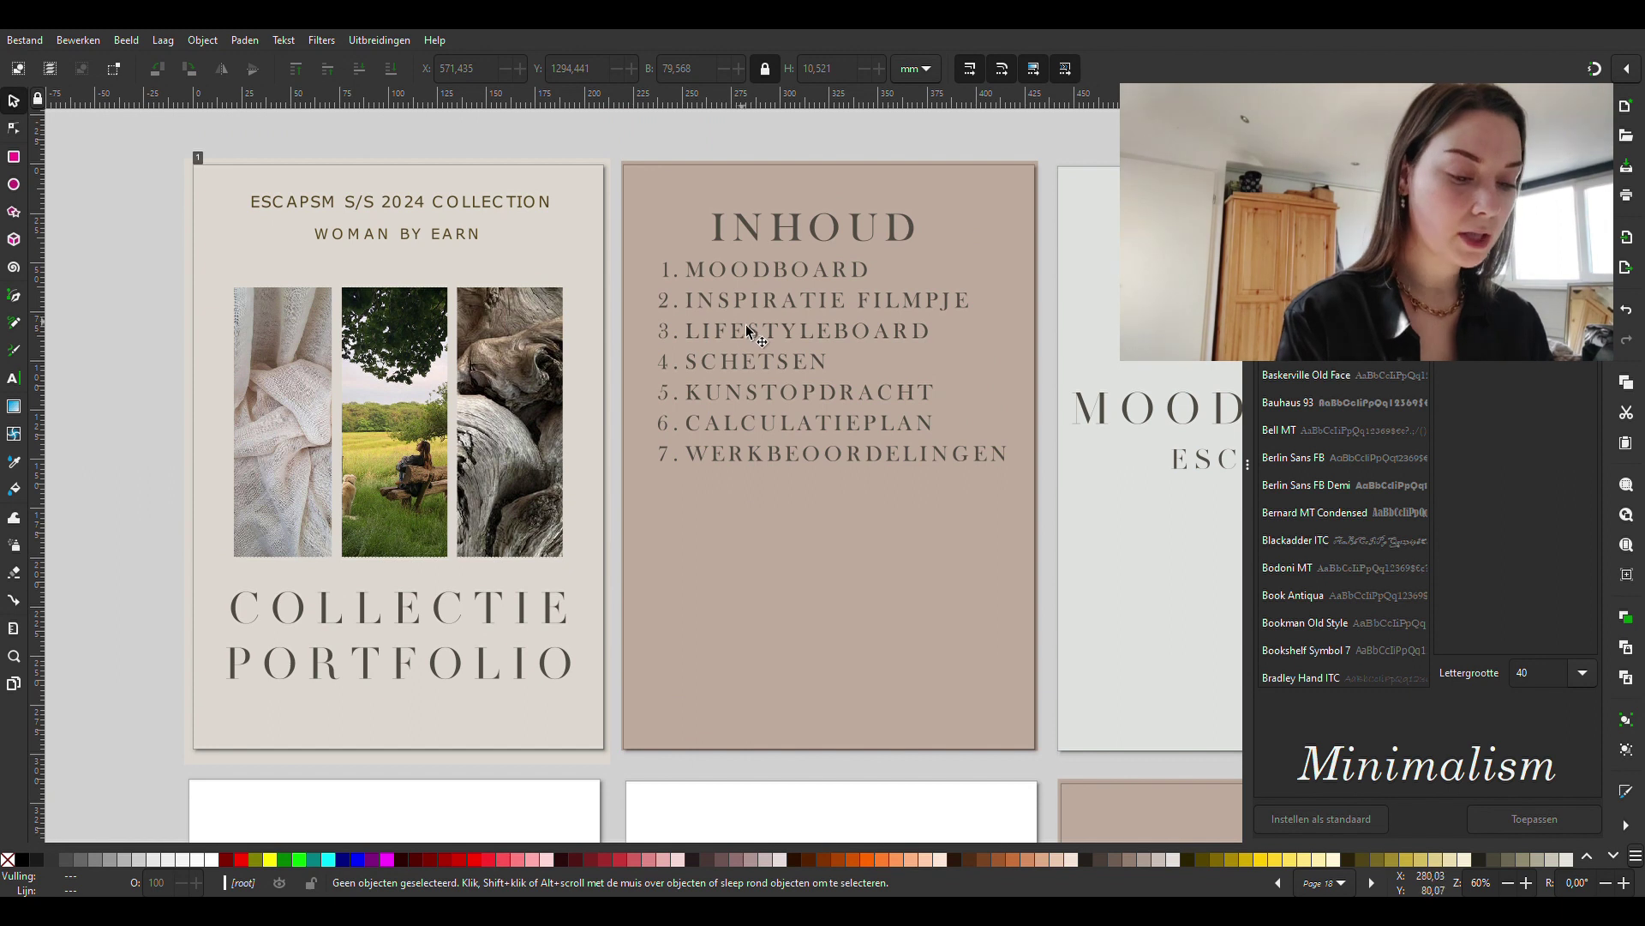
{"action": "scroll", "coordinate": [761, 333], "scroll_direction": "right", "scroll_amount": 3}
{"action": "scroll", "coordinate": [761, 334], "scroll_direction": "right", "scroll_amount": 4}
{"action": "scroll", "coordinate": [760, 335], "scroll_direction": "right", "scroll_amount": 4}
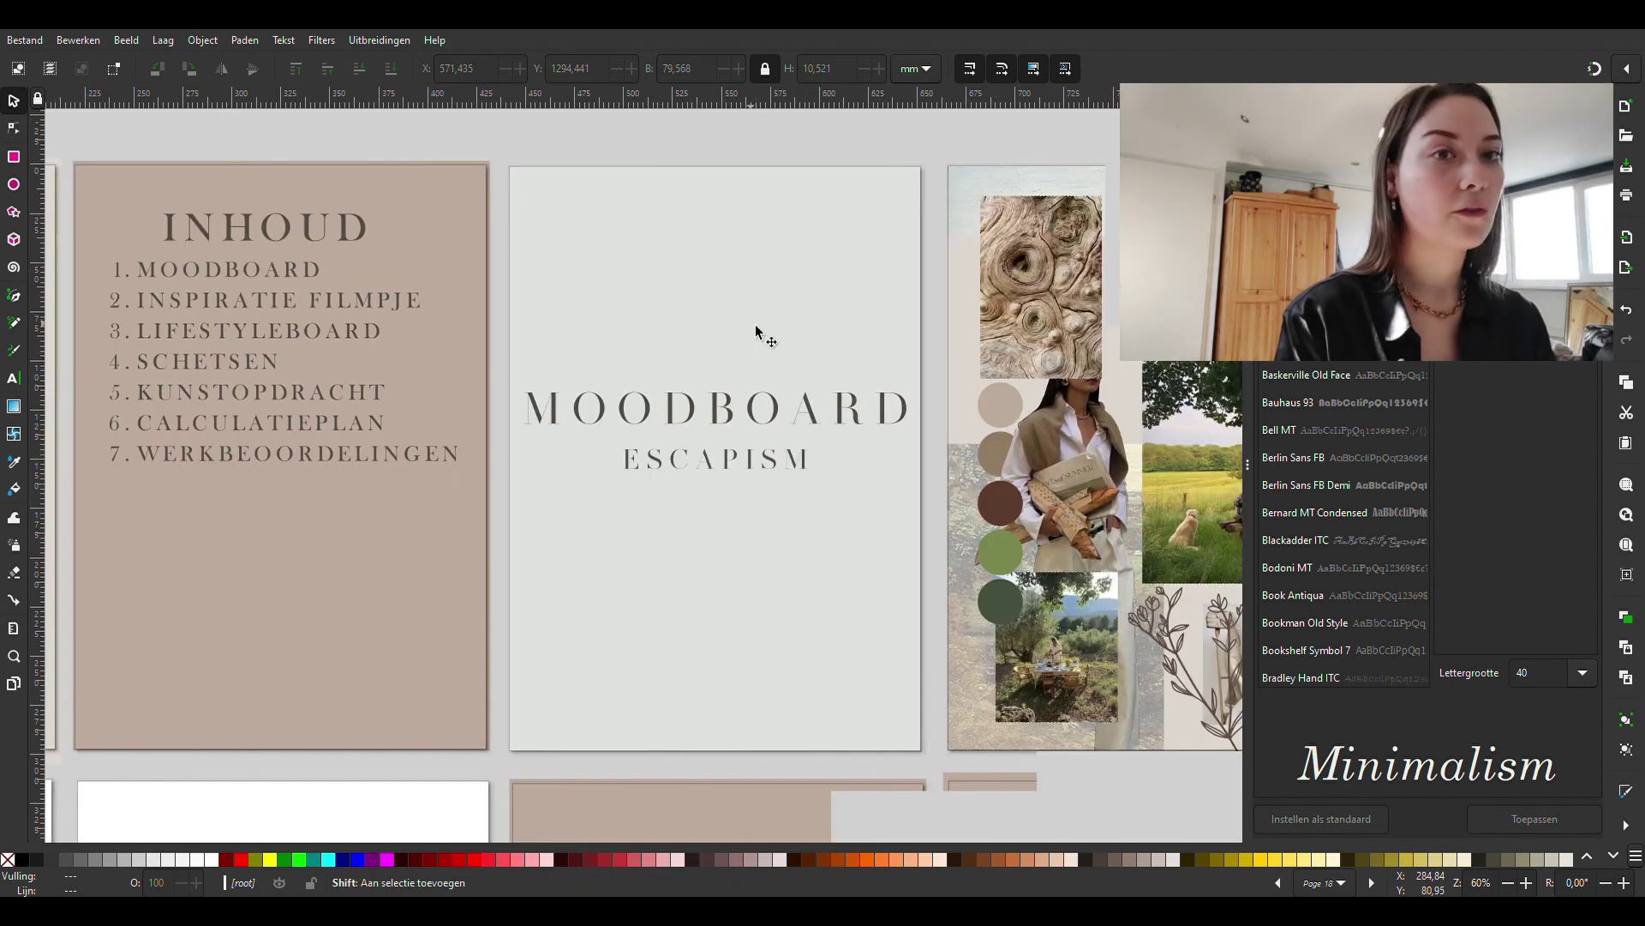
{"action": "scroll", "coordinate": [770, 336], "scroll_direction": "right", "scroll_amount": 3}
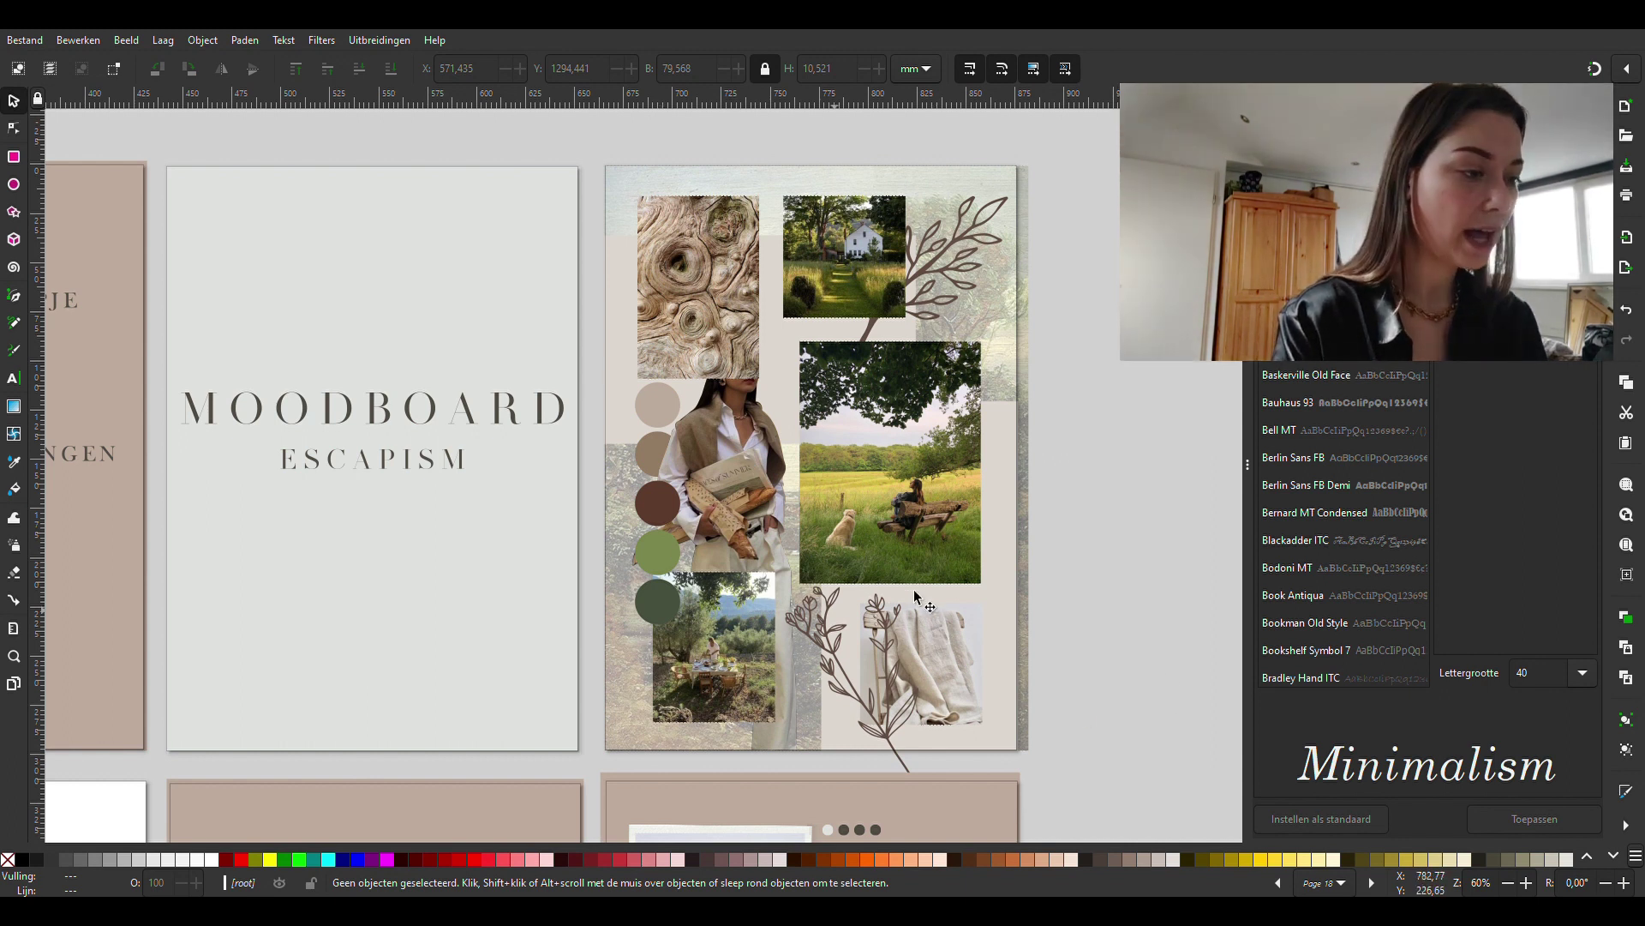
{"action": "scroll", "coordinate": [984, 579], "scroll_direction": "left", "scroll_amount": 2}
{"action": "scroll", "coordinate": [977, 565], "scroll_direction": "left", "scroll_amount": 2}
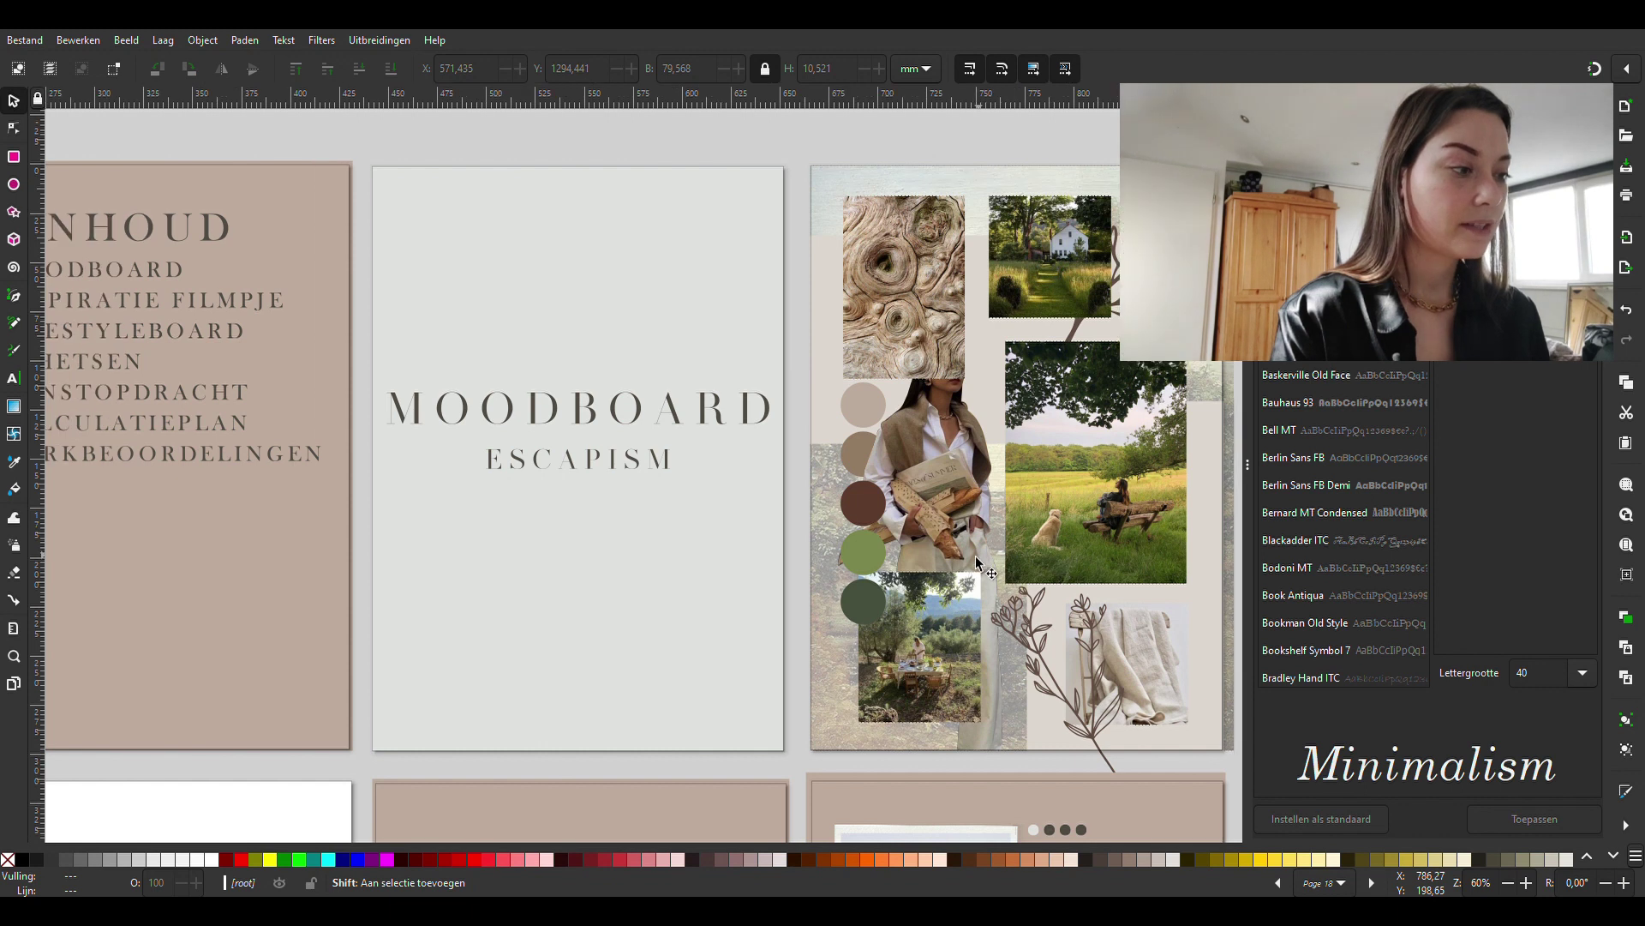
{"action": "scroll", "coordinate": [983, 569], "scroll_direction": "left", "scroll_amount": 6}
{"action": "scroll", "coordinate": [977, 562], "scroll_direction": "left", "scroll_amount": 5}
{"action": "scroll", "coordinate": [978, 562], "scroll_direction": "left", "scroll_amount": 1}
{"action": "scroll", "coordinate": [976, 560], "scroll_direction": "down", "scroll_amount": 5}
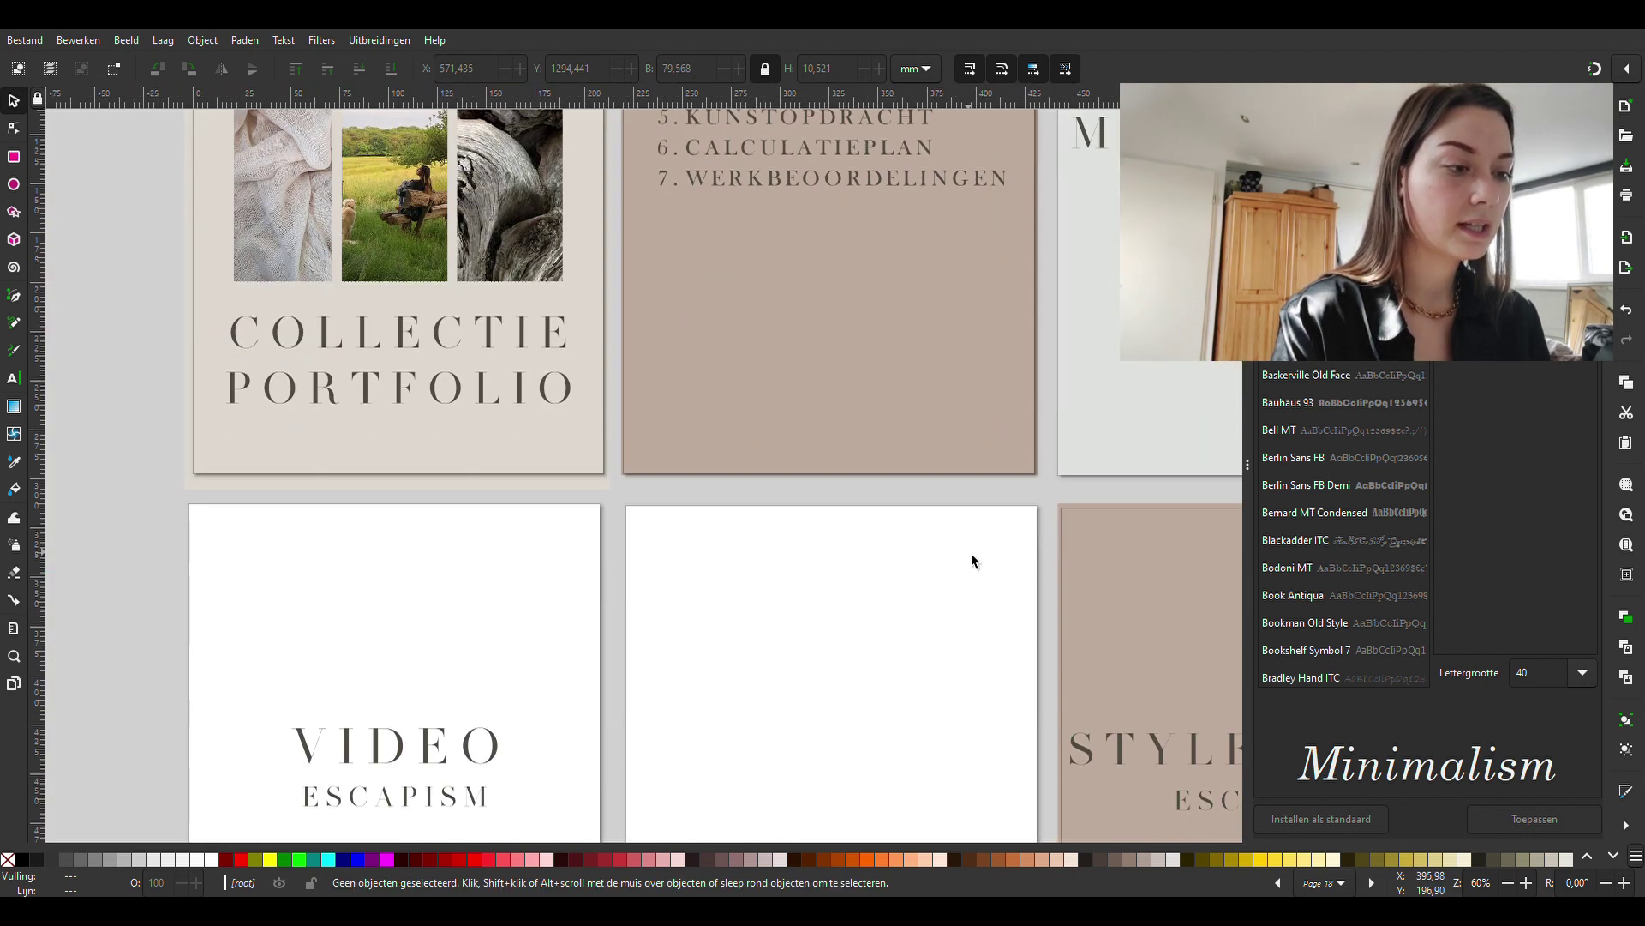
{"action": "scroll", "coordinate": [971, 560], "scroll_direction": "down", "scroll_amount": 3}
{"action": "scroll", "coordinate": [970, 560], "scroll_direction": "down", "scroll_amount": 1}
{"action": "scroll", "coordinate": [969, 562], "scroll_direction": "down", "scroll_amount": 1}
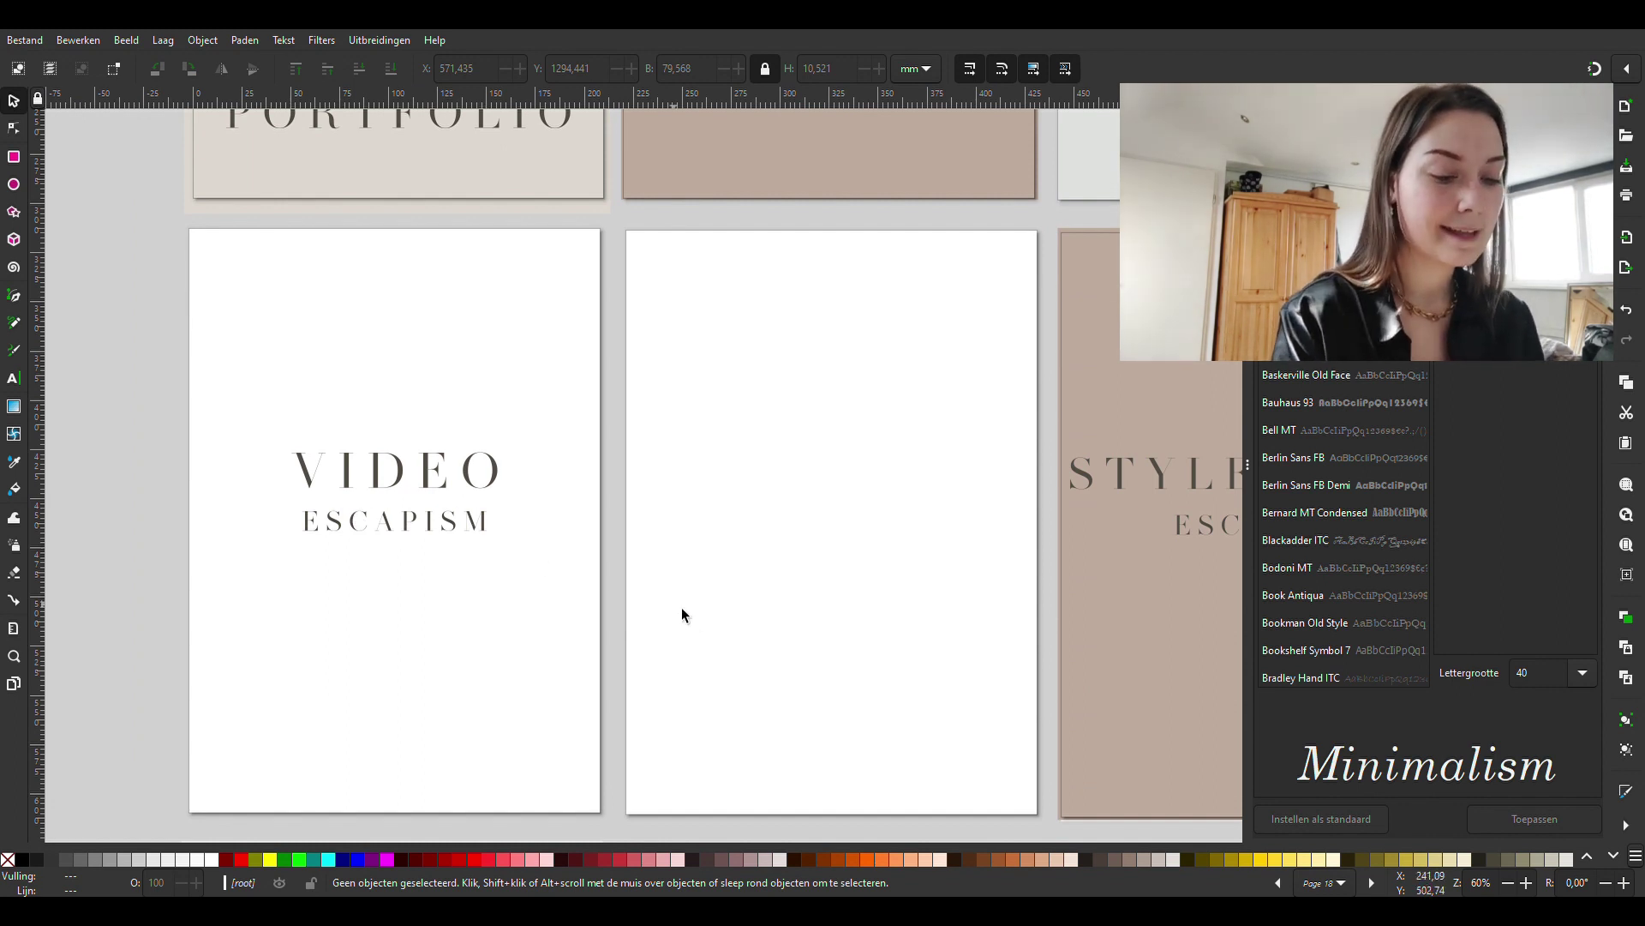
{"action": "scroll", "coordinate": [711, 609], "scroll_direction": "right", "scroll_amount": 1}
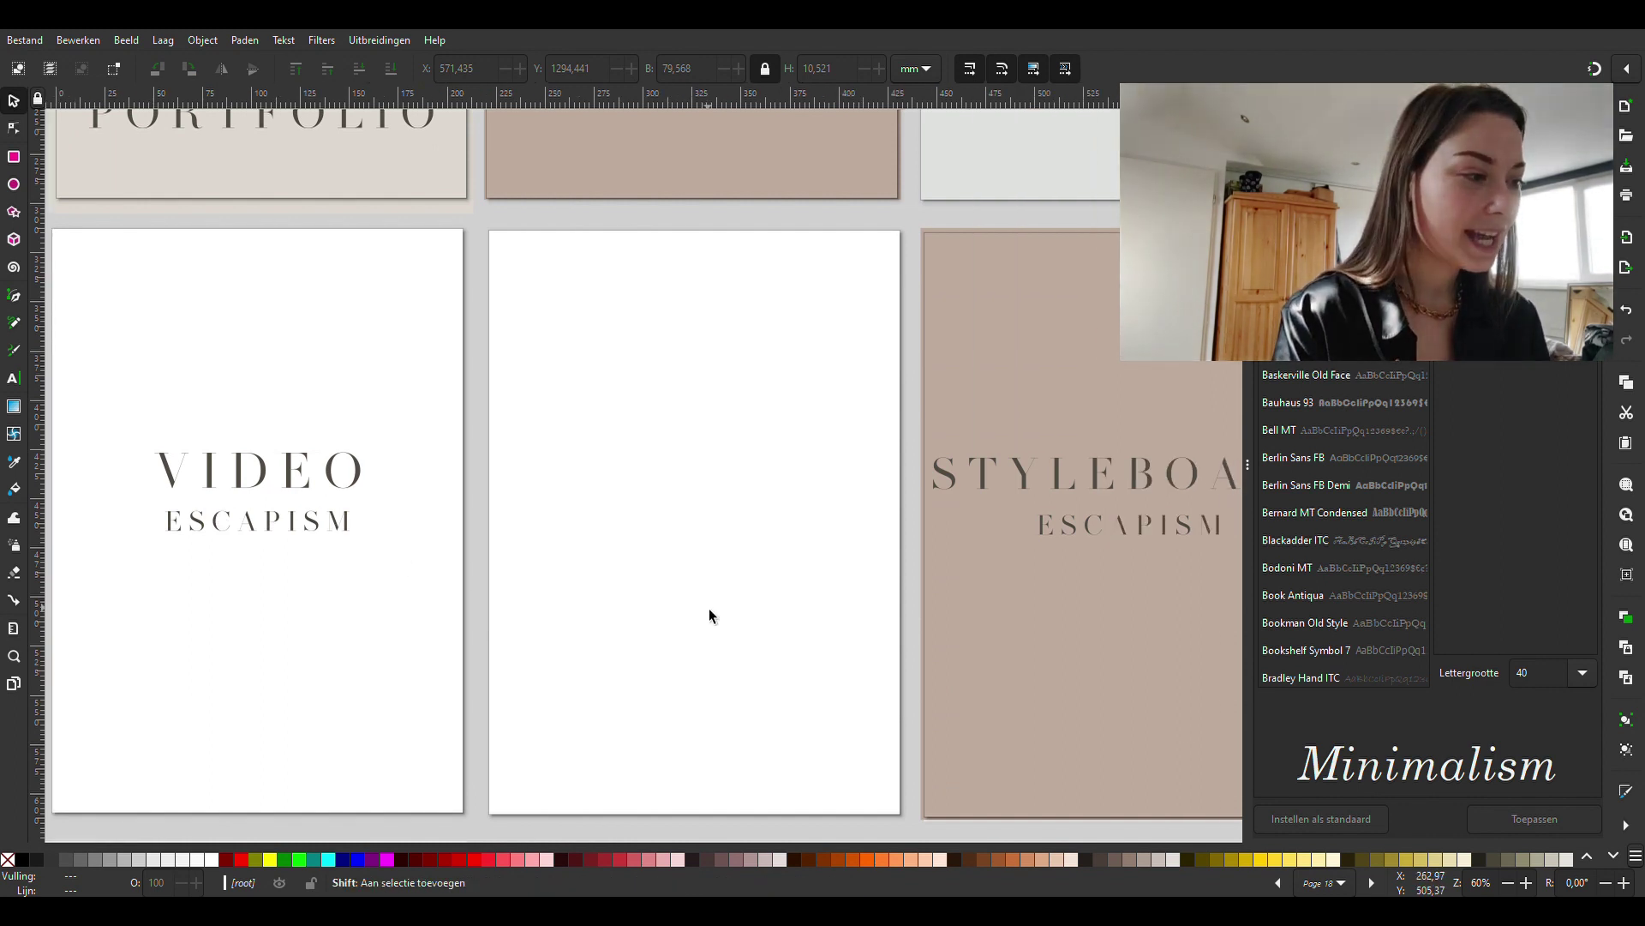
{"action": "scroll", "coordinate": [708, 608], "scroll_direction": "right", "scroll_amount": 2}
{"action": "scroll", "coordinate": [707, 610], "scroll_direction": "right", "scroll_amount": 1}
{"action": "scroll", "coordinate": [704, 605], "scroll_direction": "right", "scroll_amount": 1}
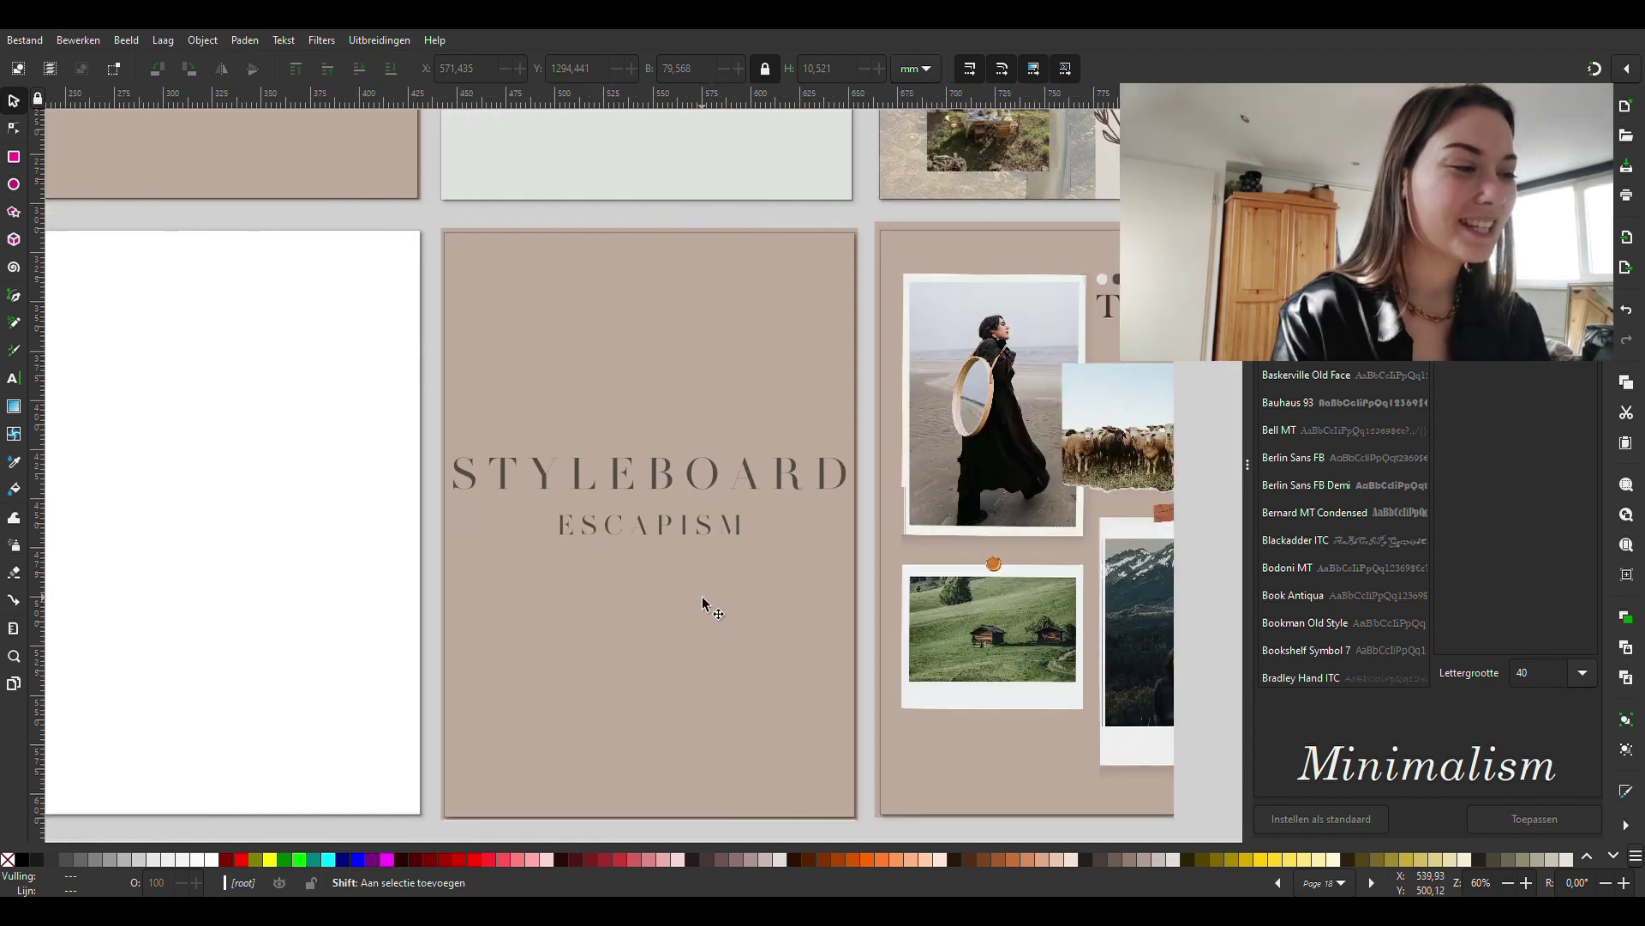
{"action": "scroll", "coordinate": [704, 606], "scroll_direction": "right", "scroll_amount": 1}
{"action": "scroll", "coordinate": [704, 610], "scroll_direction": "right", "scroll_amount": 1}
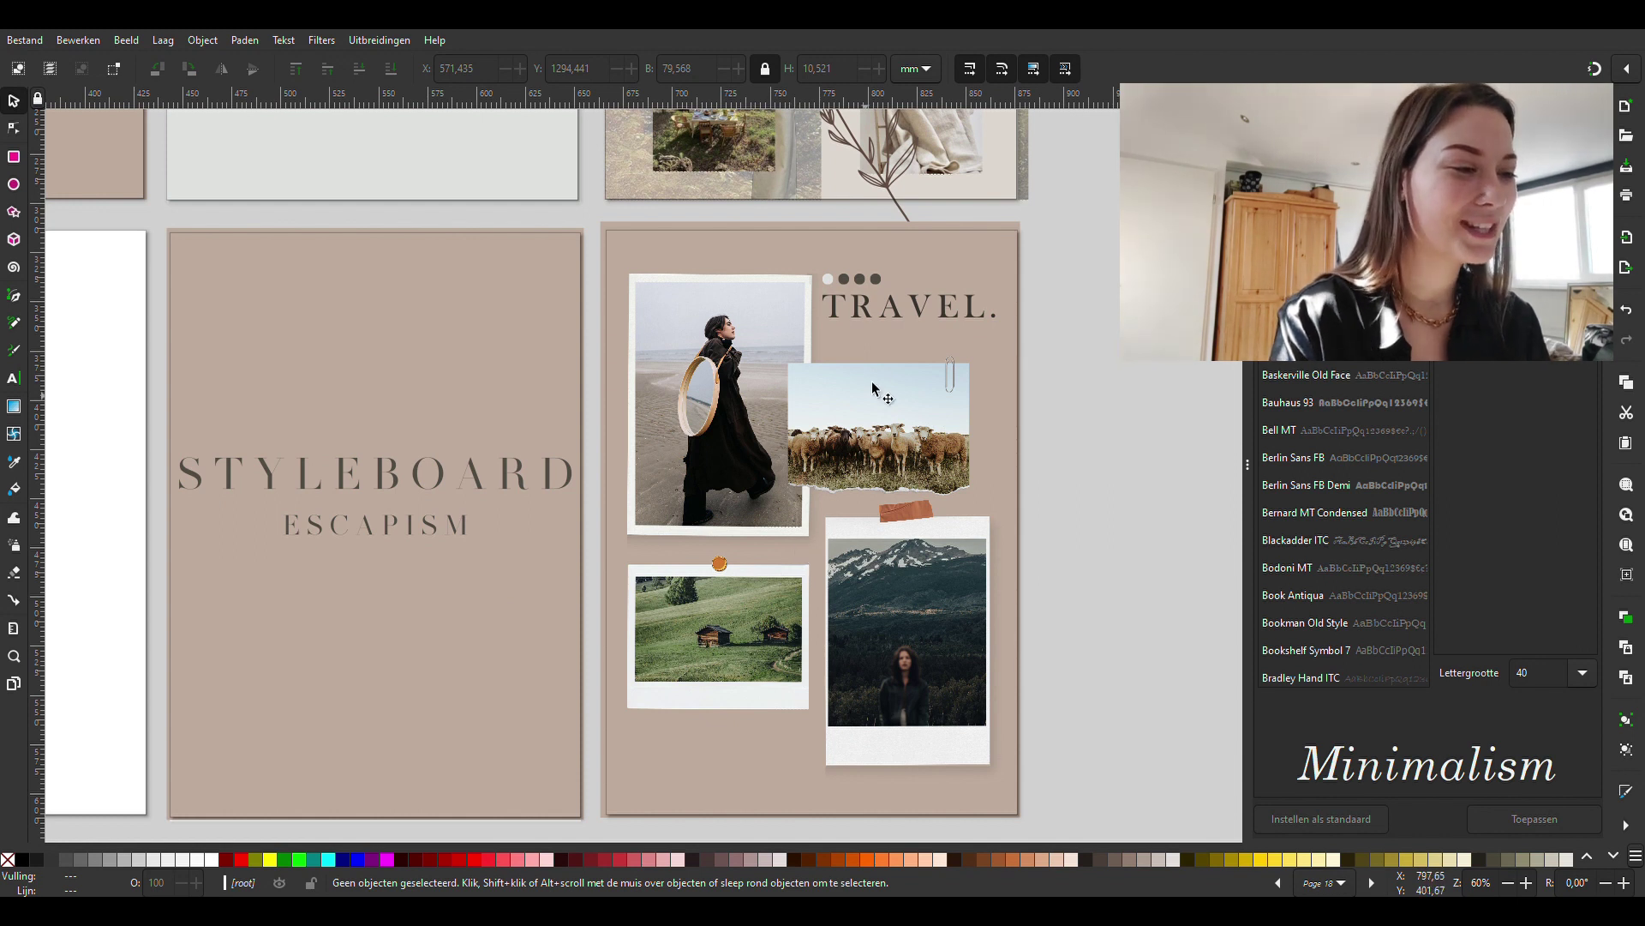
Select the beach polaroid on the Travel page, then deselect it.
{"action": "left_click", "coordinate": [699, 463]}
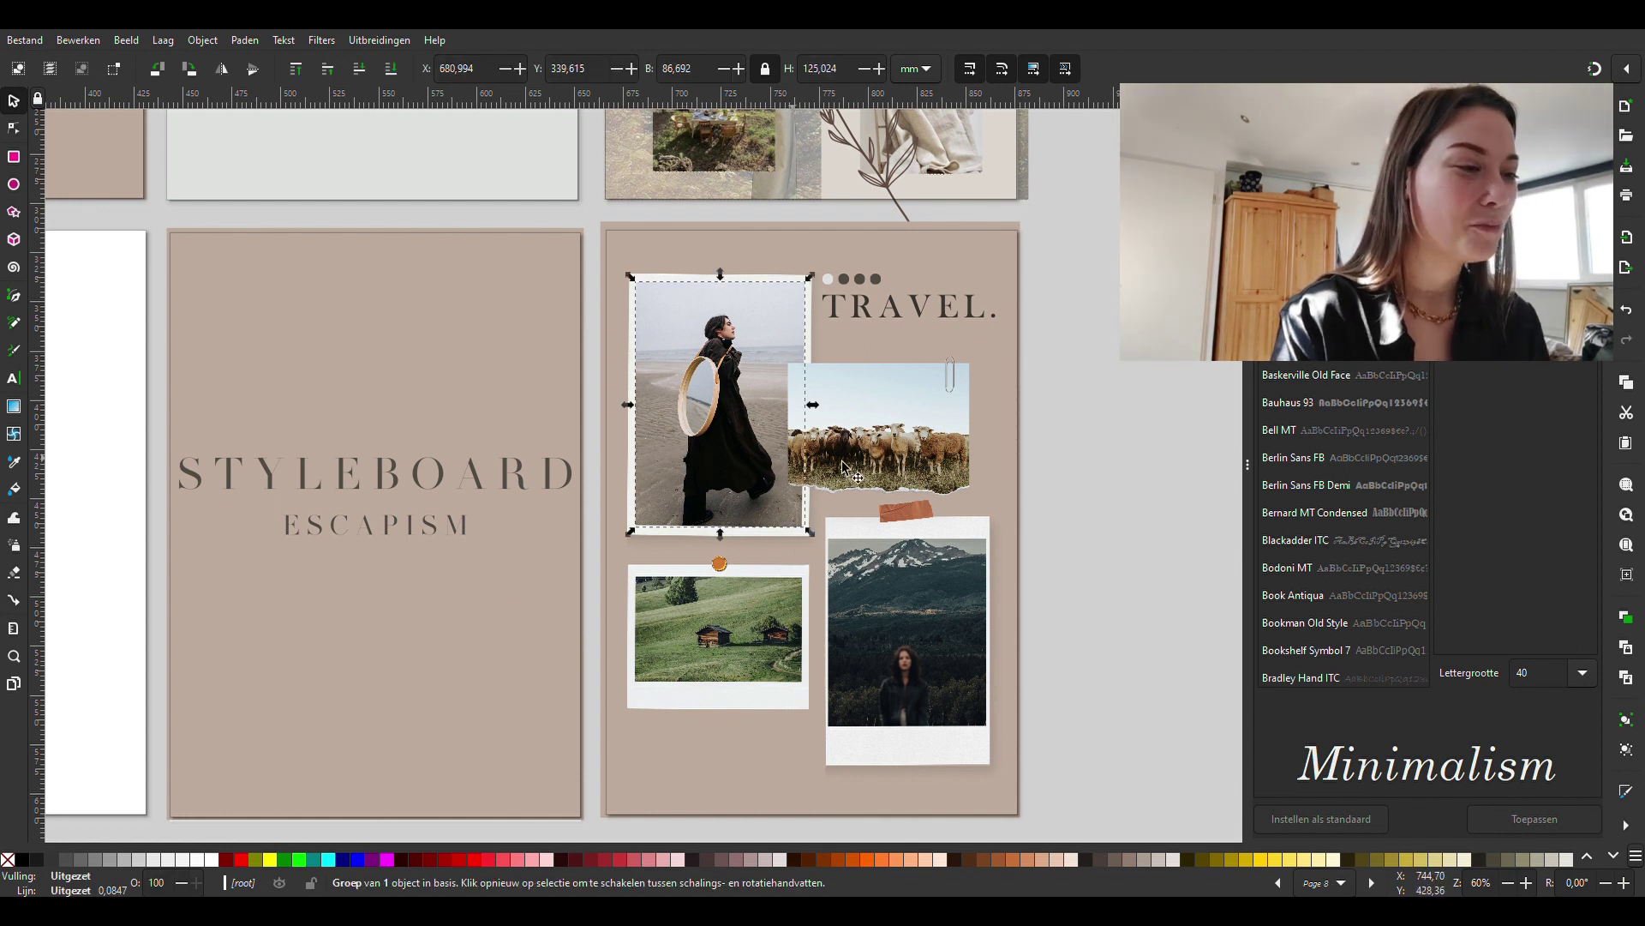
{"action": "left_click", "coordinate": [1053, 460]}
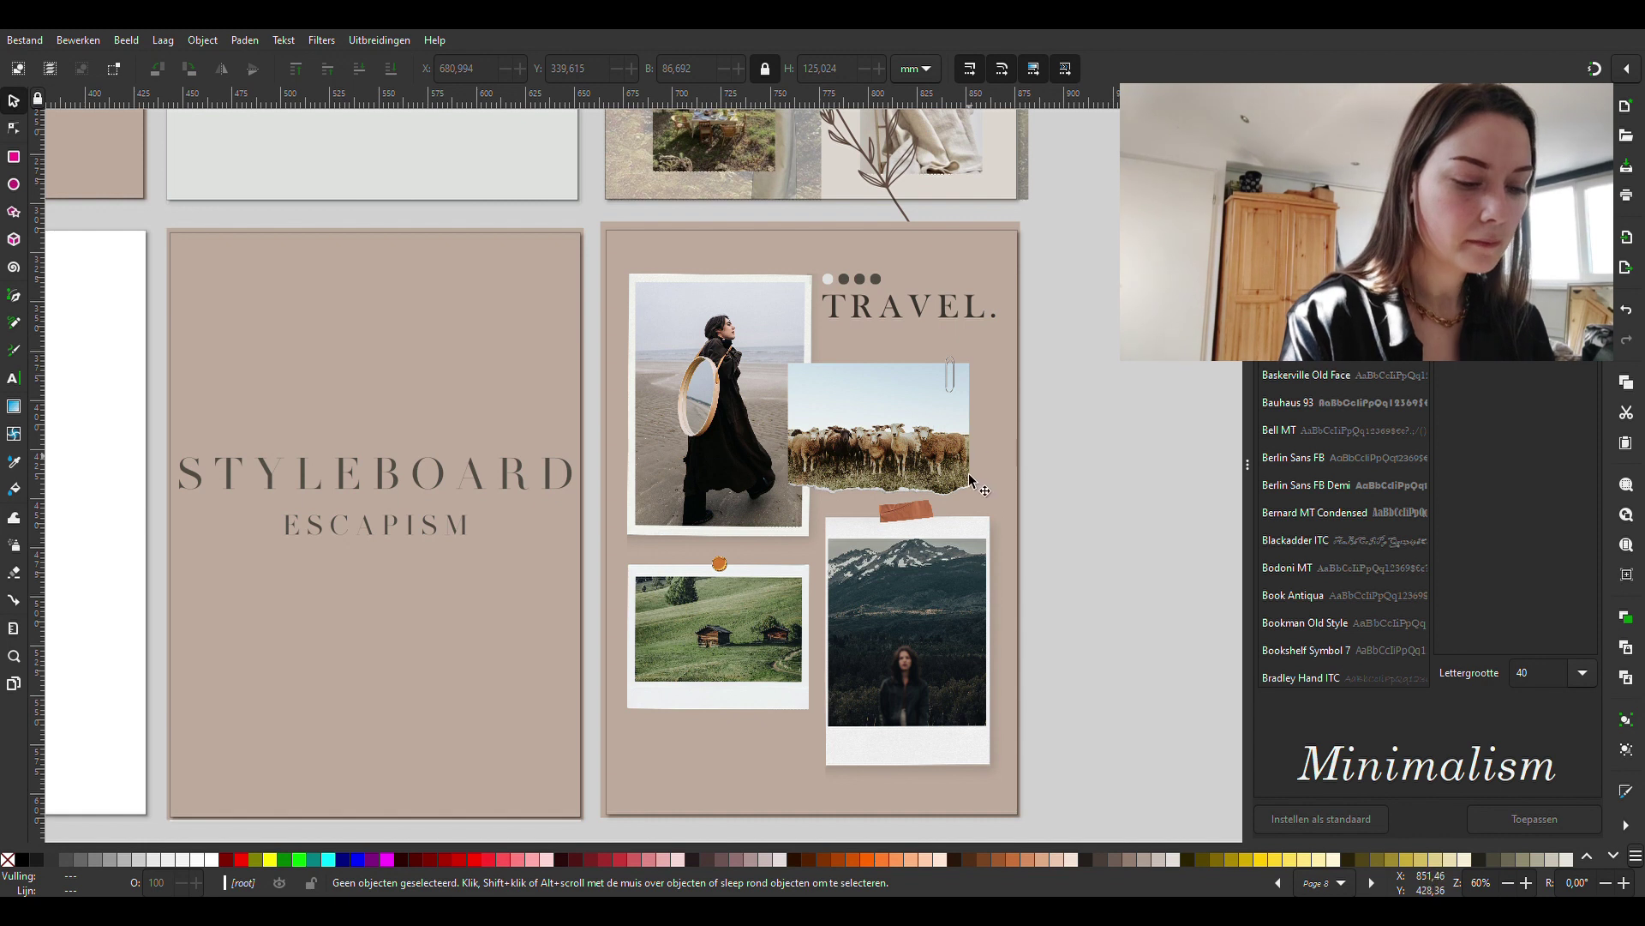
{"action": "scroll", "coordinate": [990, 470], "scroll_direction": "left", "scroll_amount": 2}
{"action": "scroll", "coordinate": [997, 450], "scroll_direction": "left", "scroll_amount": 5}
{"action": "scroll", "coordinate": [997, 438], "scroll_direction": "left", "scroll_amount": 1}
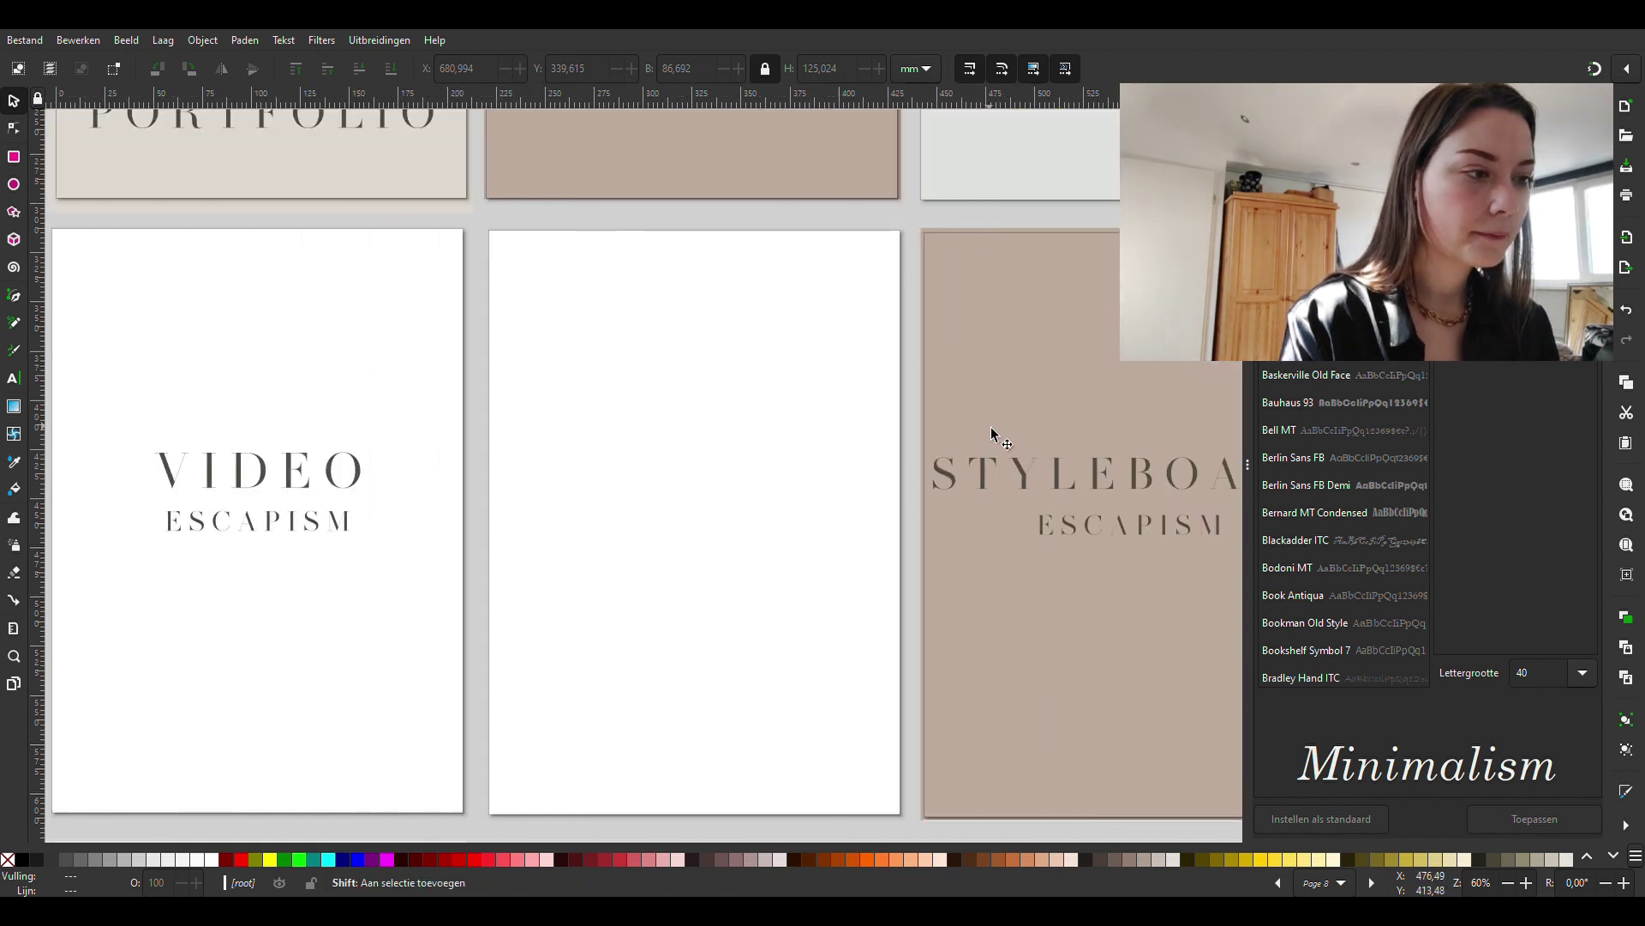
{"action": "scroll", "coordinate": [996, 438], "scroll_direction": "left", "scroll_amount": 1}
{"action": "scroll", "coordinate": [997, 437], "scroll_direction": "down", "scroll_amount": 1}
{"action": "scroll", "coordinate": [990, 430], "scroll_direction": "down", "scroll_amount": 5}
{"action": "scroll", "coordinate": [985, 423], "scroll_direction": "down", "scroll_amount": 2}
{"action": "scroll", "coordinate": [985, 422], "scroll_direction": "down", "scroll_amount": 1}
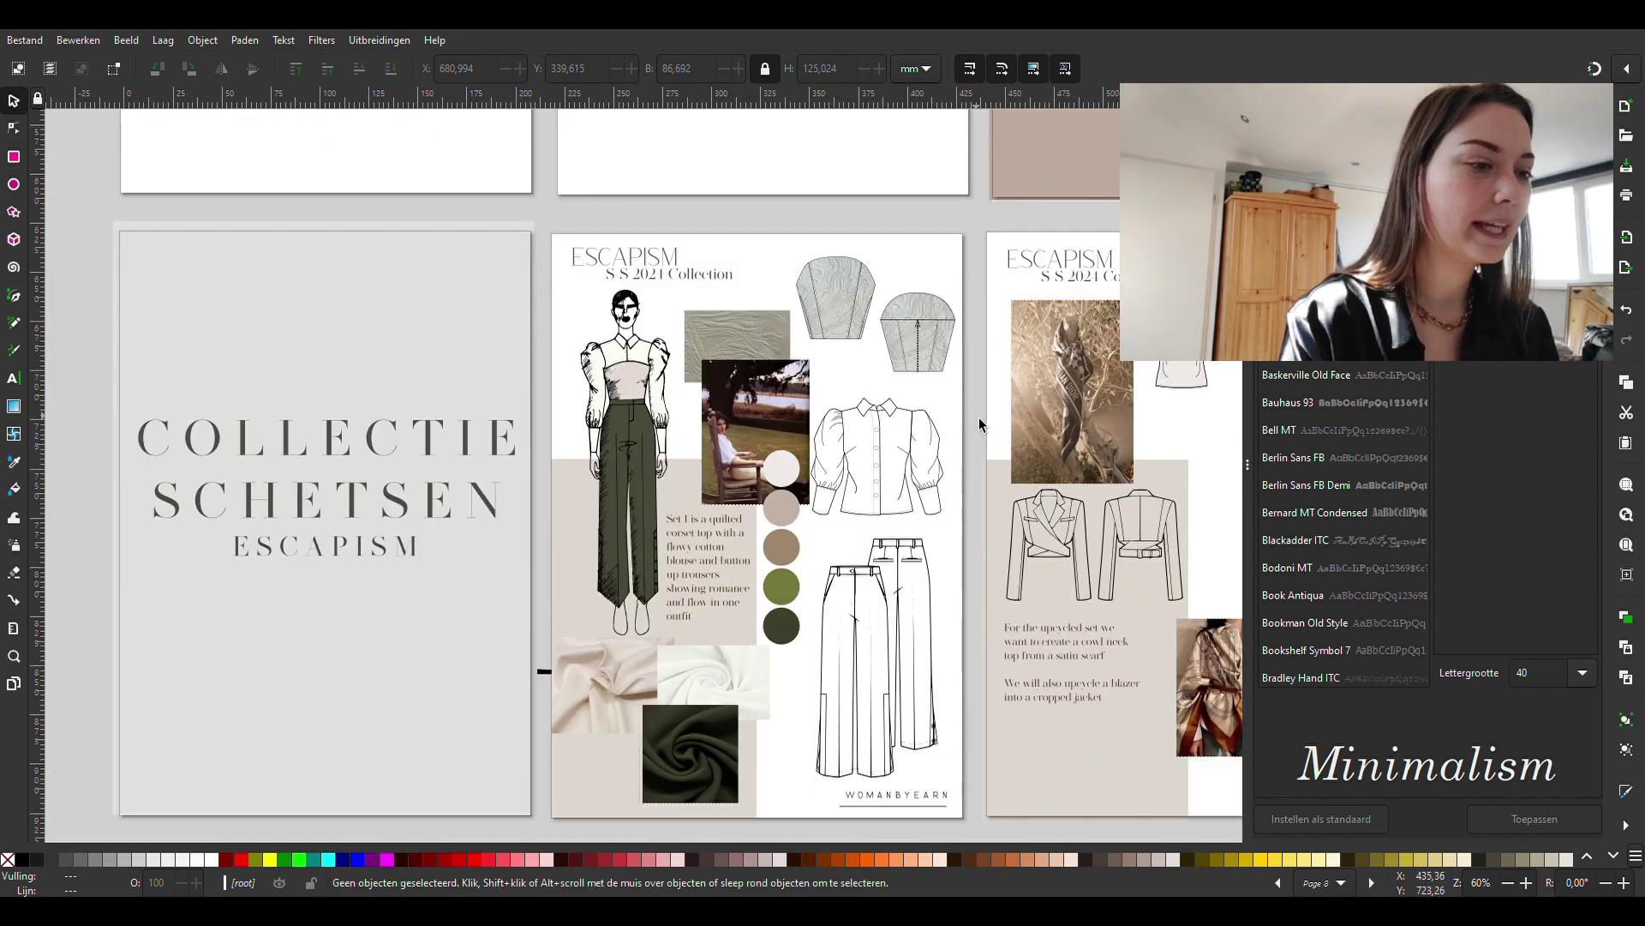
{"action": "scroll", "coordinate": [978, 414], "scroll_direction": "down", "scroll_amount": 1}
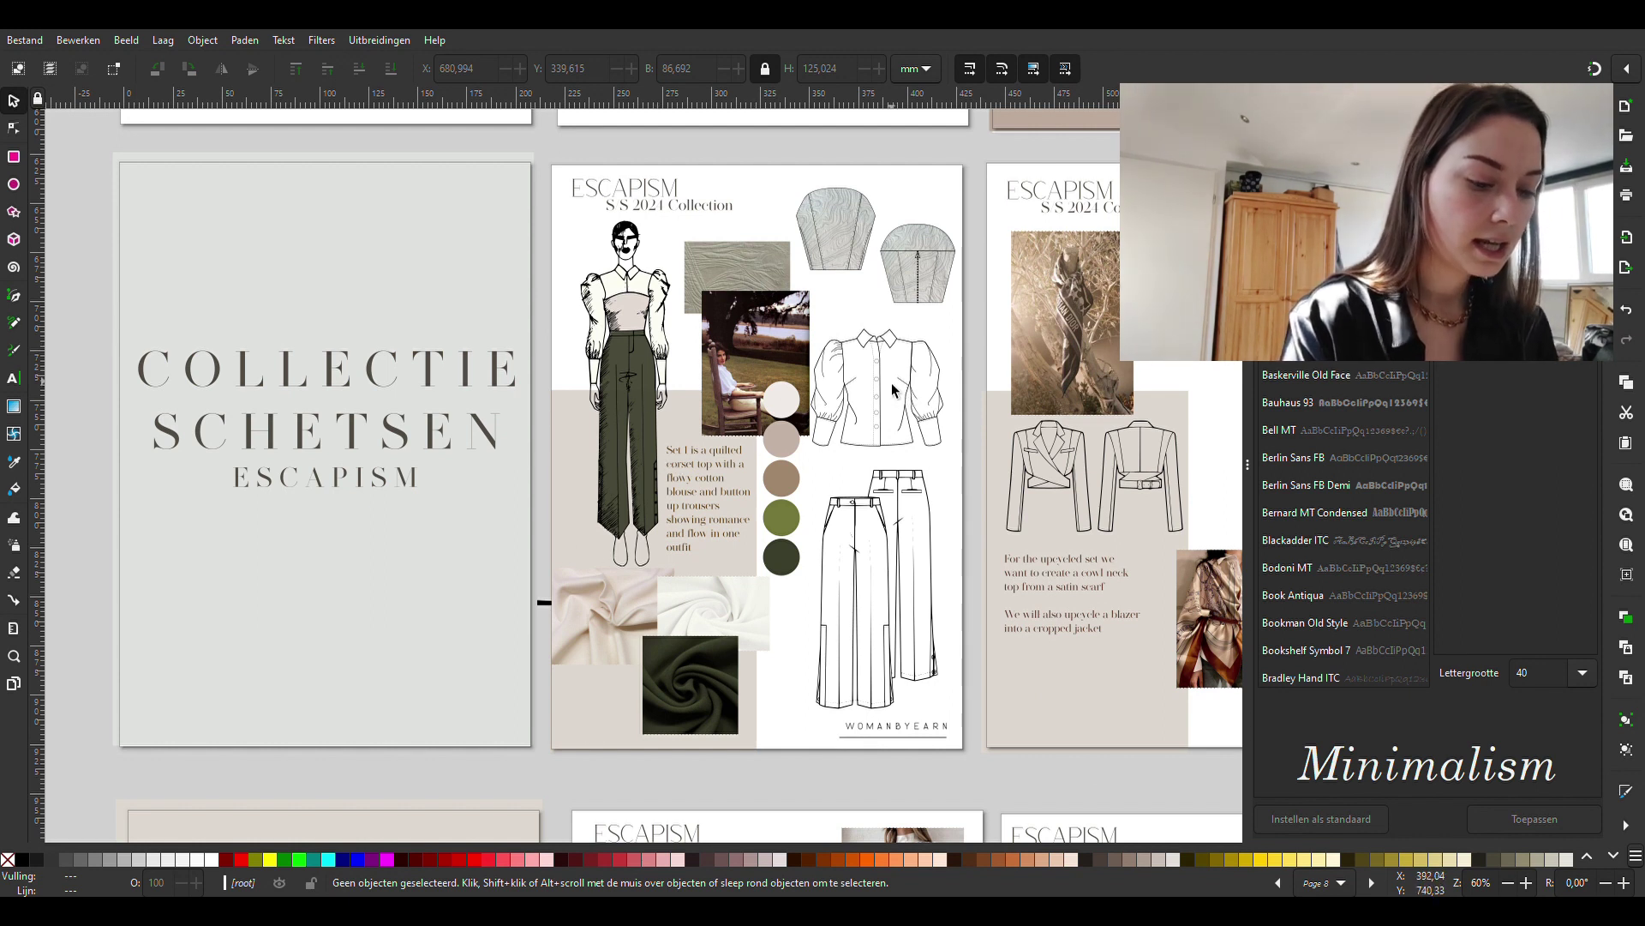
{"action": "scroll", "coordinate": [879, 384], "scroll_direction": "right", "scroll_amount": 3}
{"action": "scroll", "coordinate": [878, 385], "scroll_direction": "right", "scroll_amount": 2}
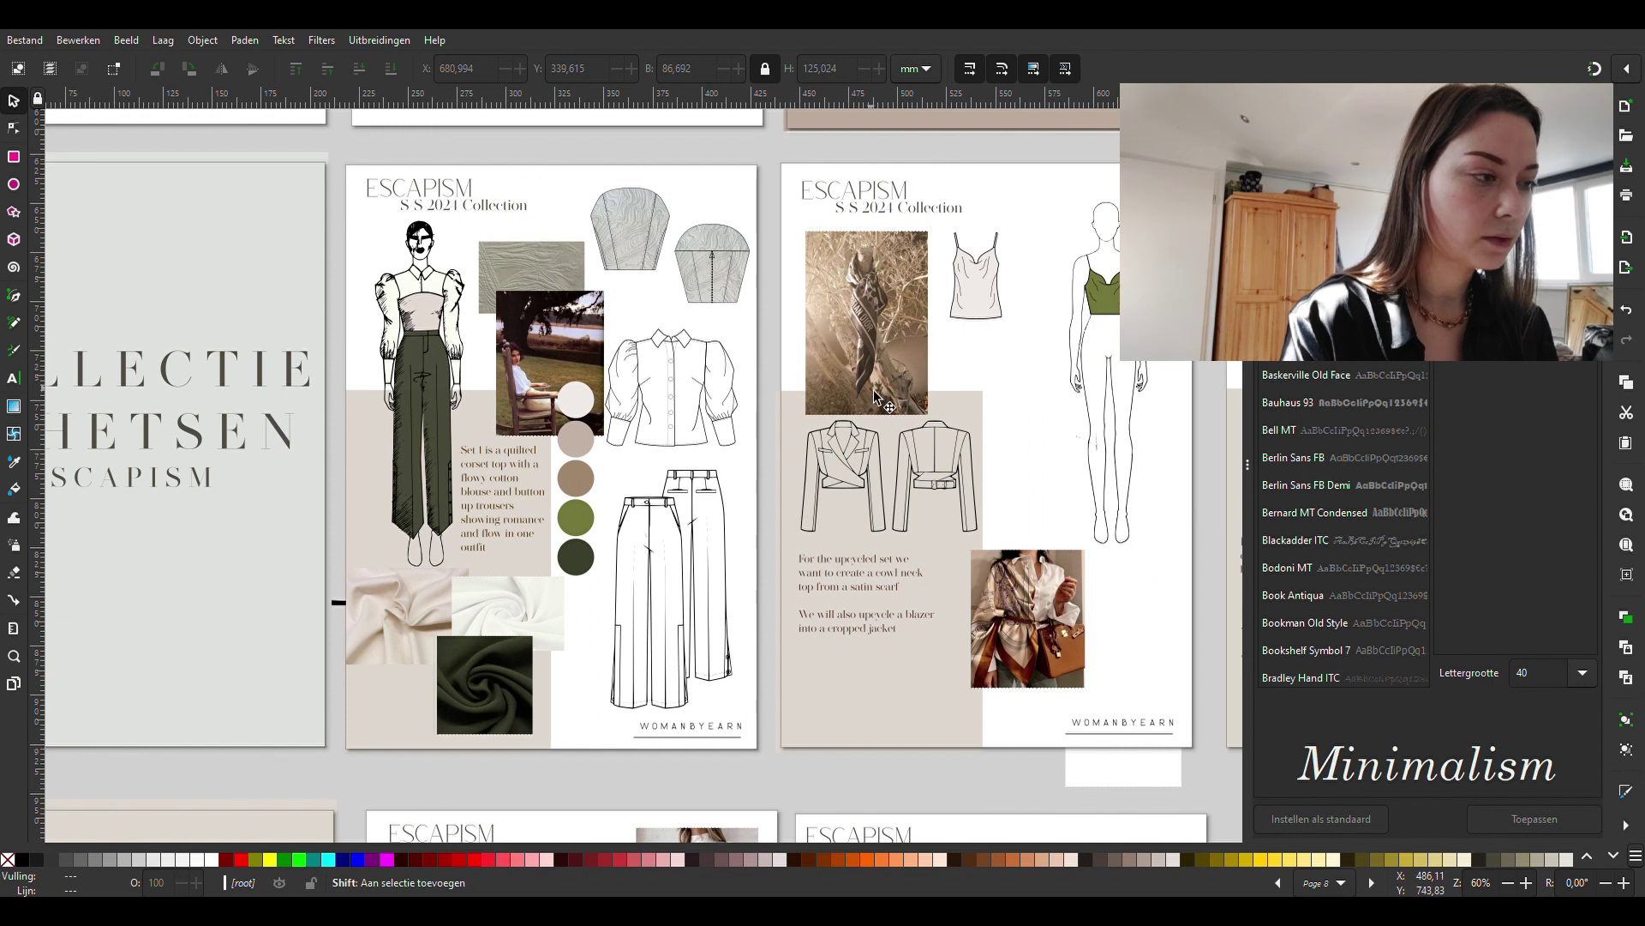
{"action": "scroll", "coordinate": [877, 399], "scroll_direction": "right", "scroll_amount": 2}
{"action": "scroll", "coordinate": [878, 399], "scroll_direction": "right", "scroll_amount": 2}
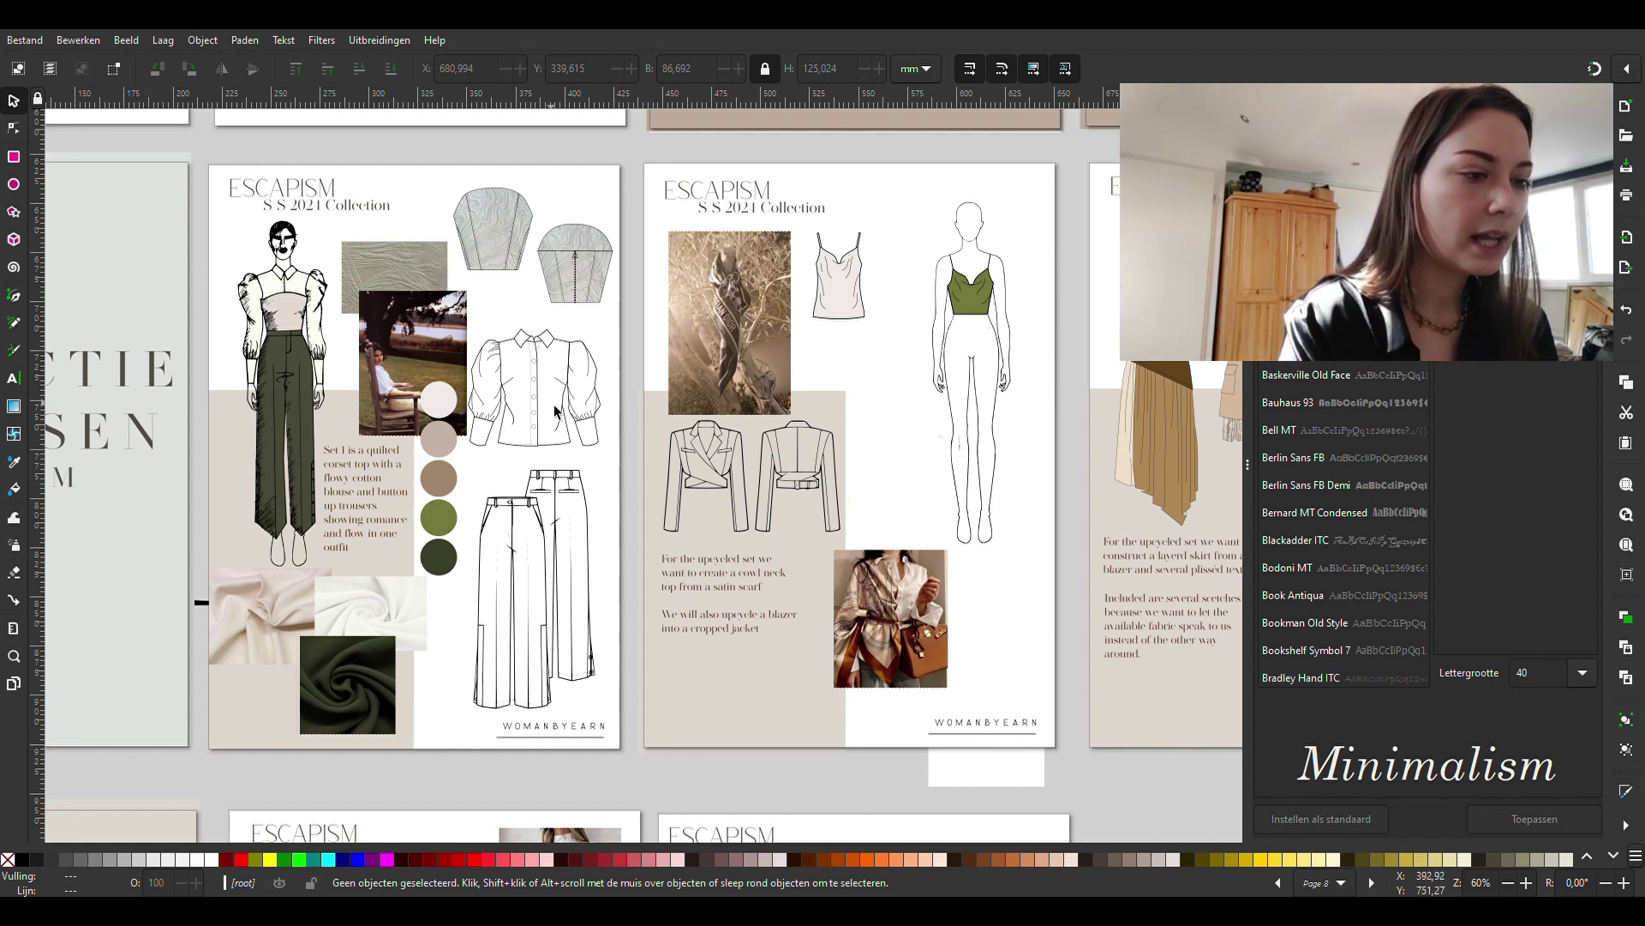
{"action": "scroll", "coordinate": [600, 367], "scroll_direction": "up", "scroll_amount": 4}
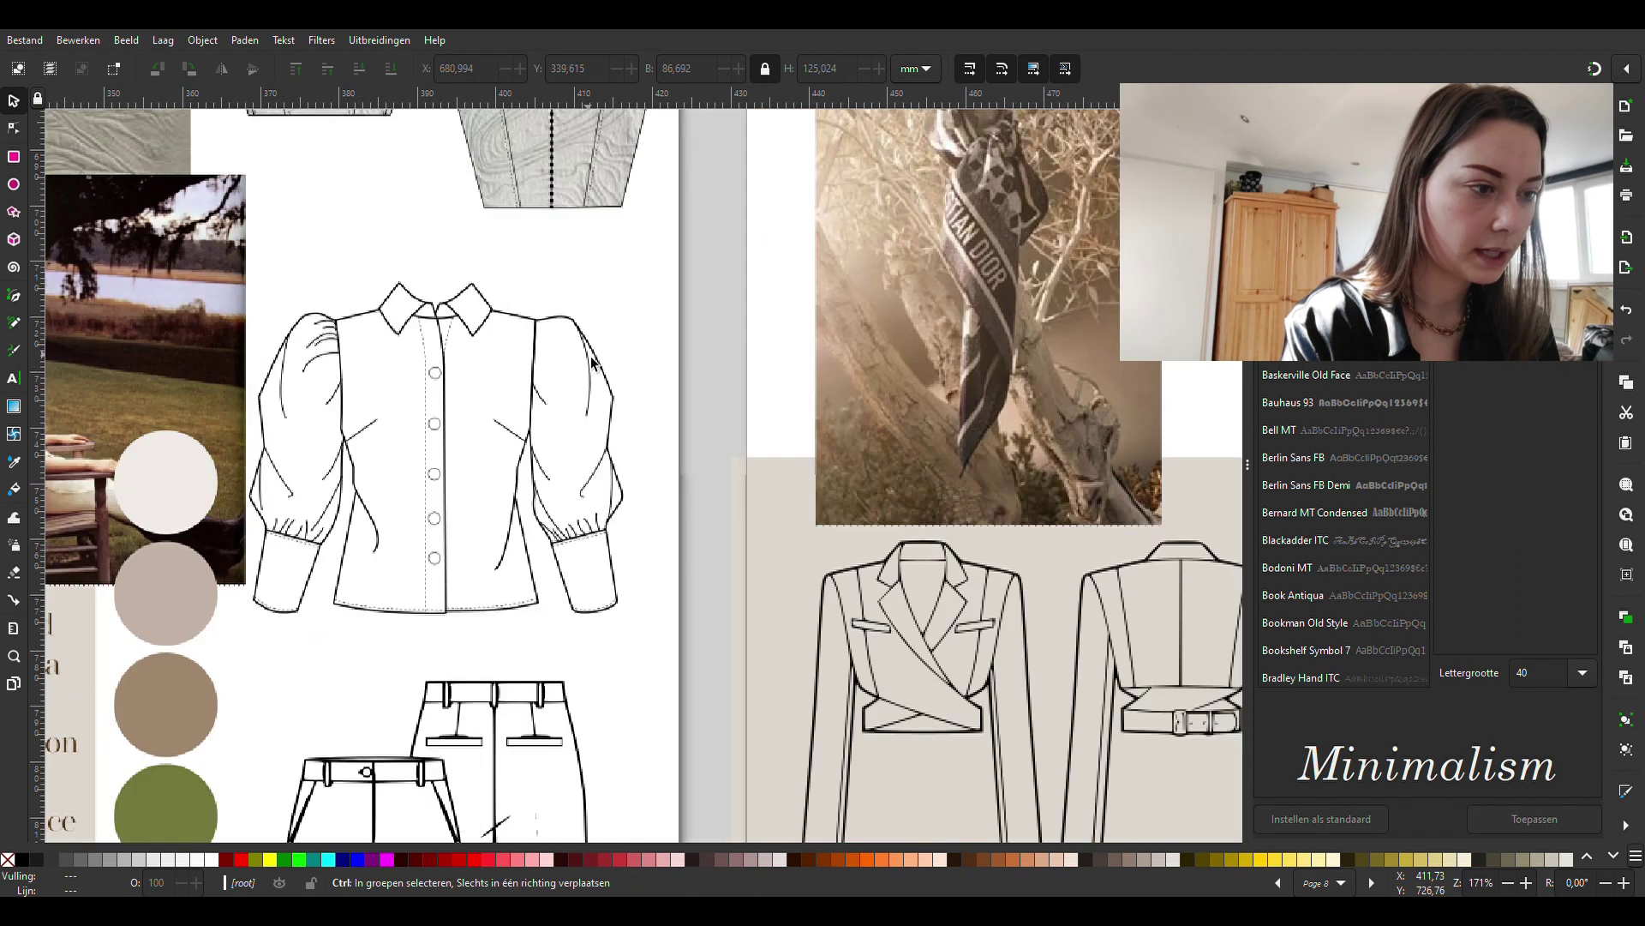
{"action": "scroll", "coordinate": [599, 367], "scroll_direction": "up", "scroll_amount": 1}
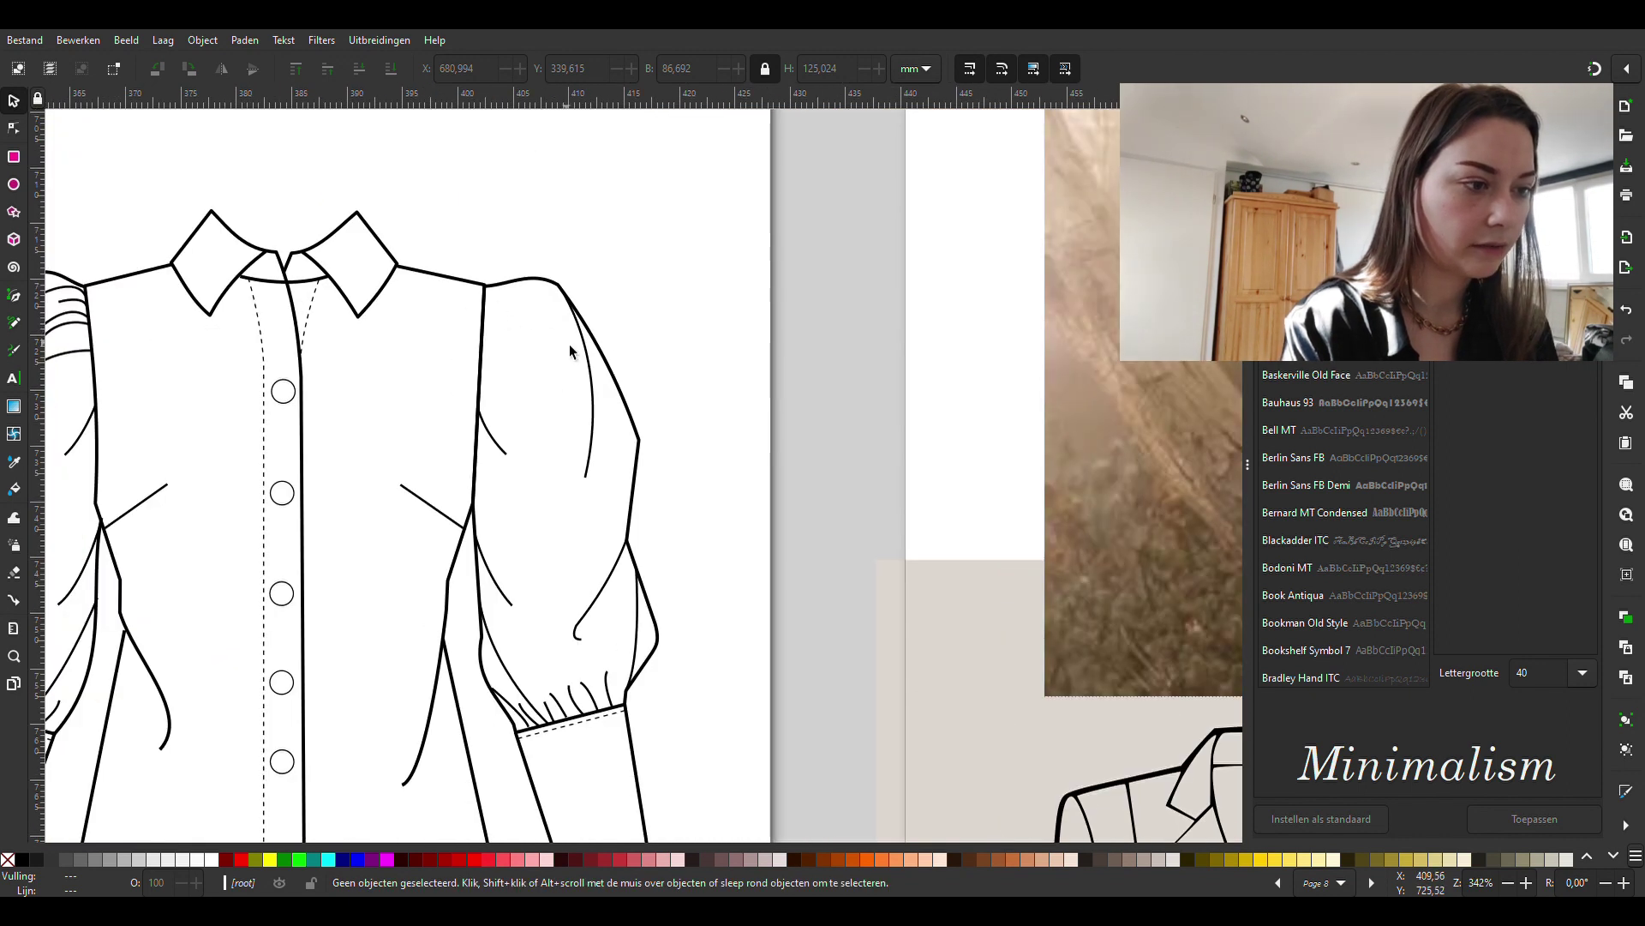
{"action": "scroll", "coordinate": [534, 322], "scroll_direction": "down", "scroll_amount": 3}
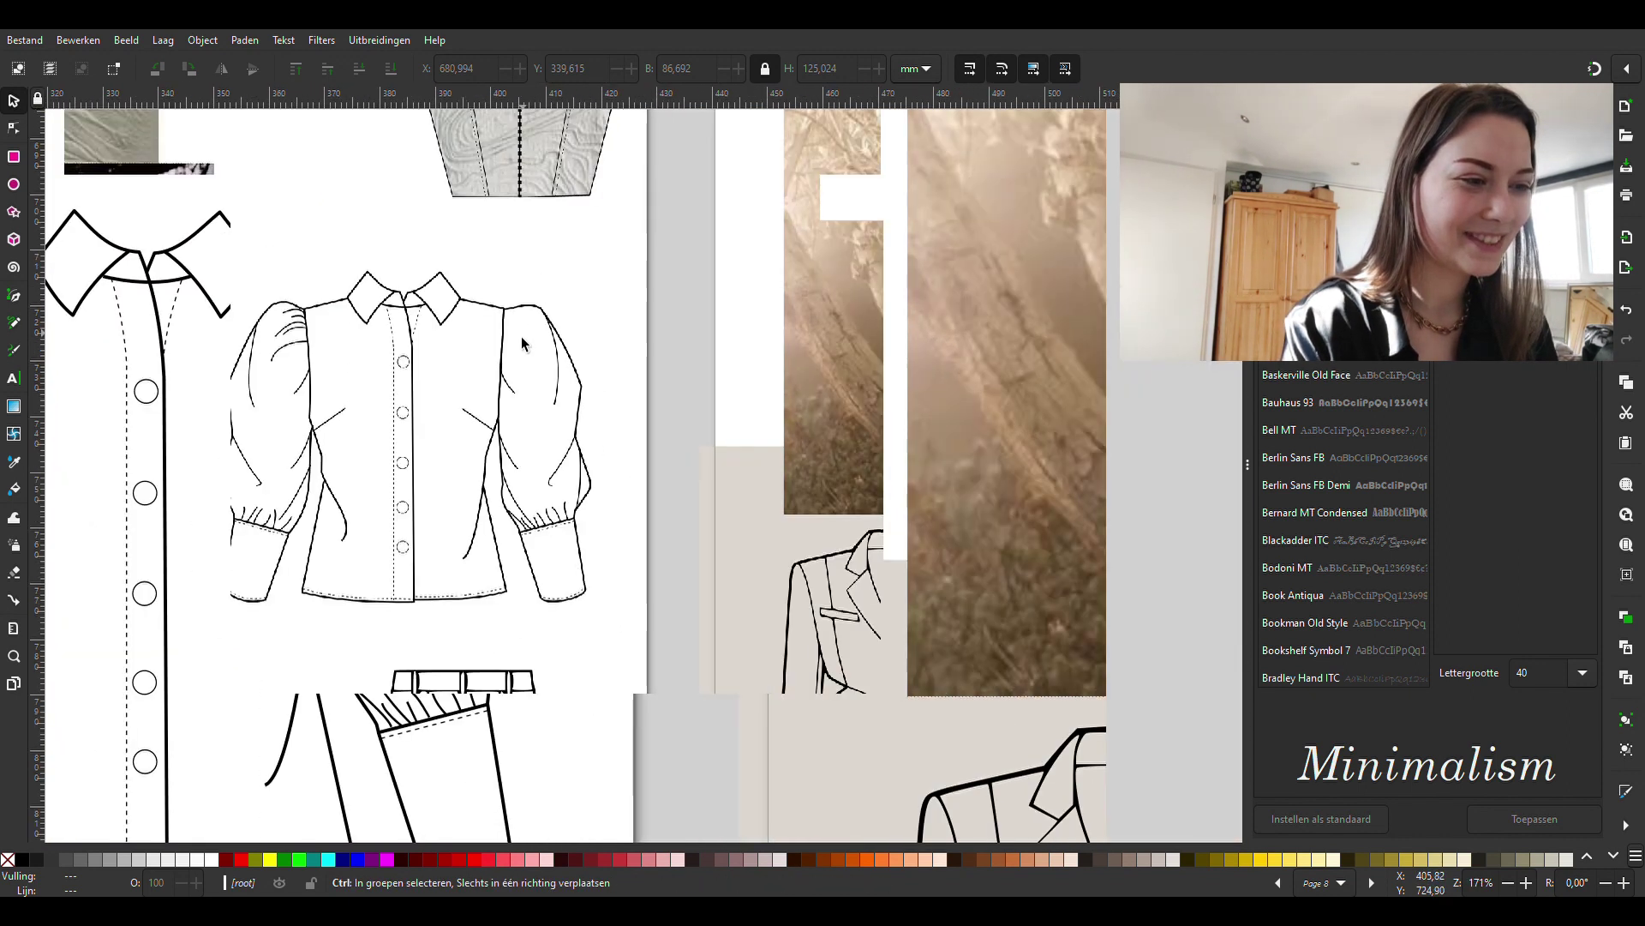
{"action": "scroll", "coordinate": [528, 335], "scroll_direction": "down", "scroll_amount": 1}
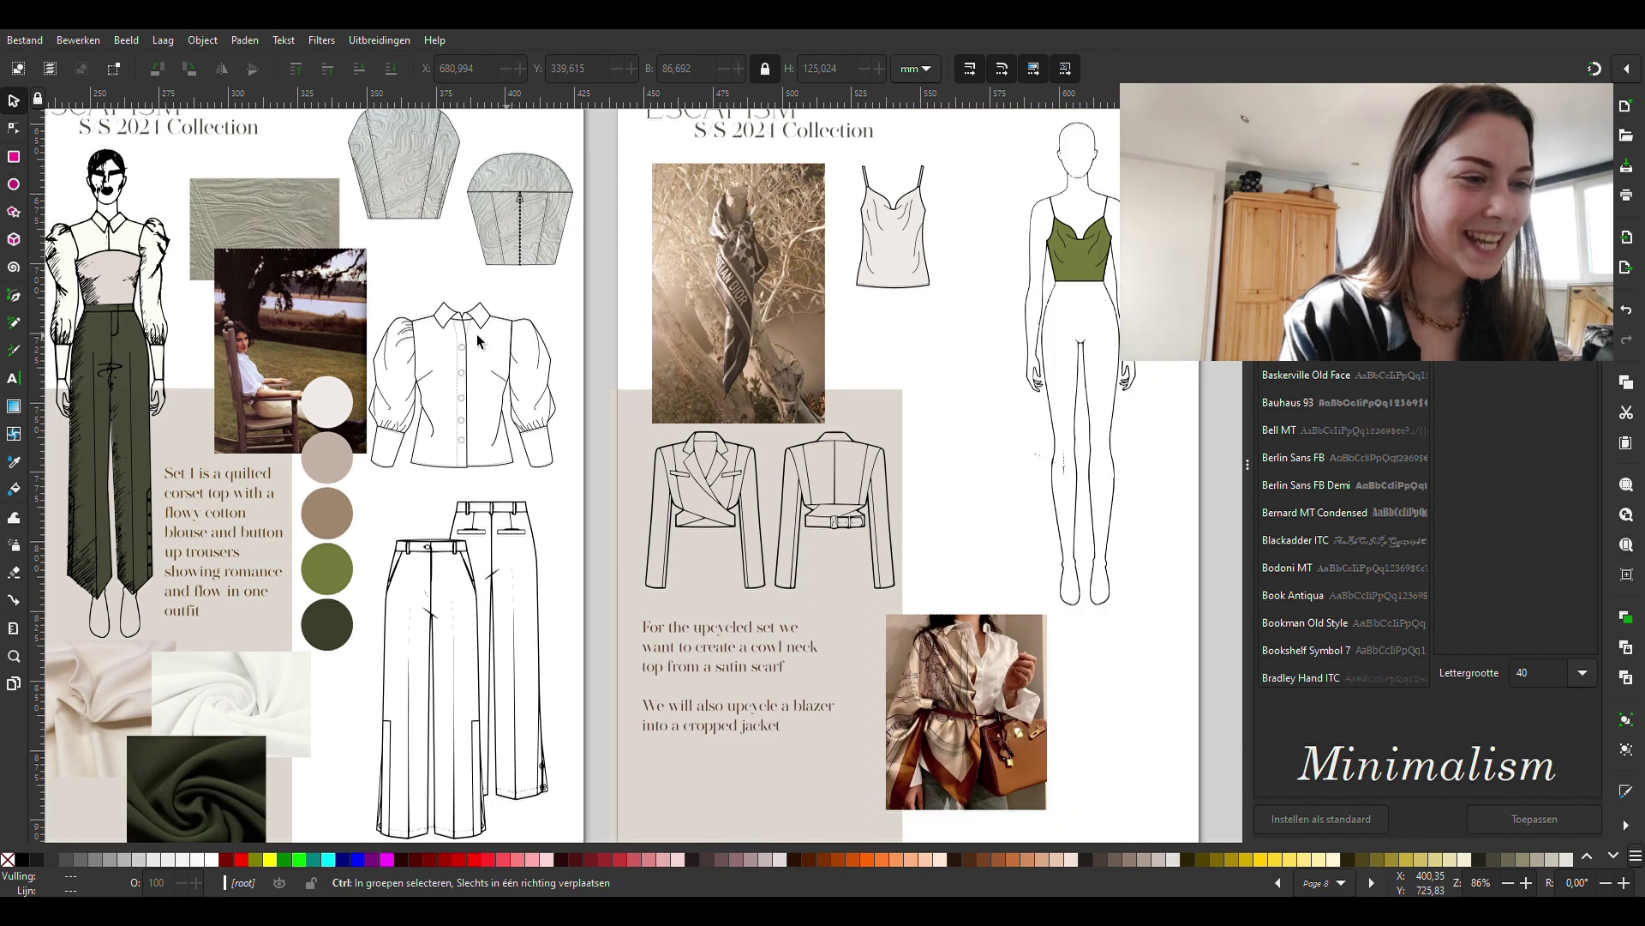
{"action": "scroll", "coordinate": [519, 347], "scroll_direction": "down", "scroll_amount": 1}
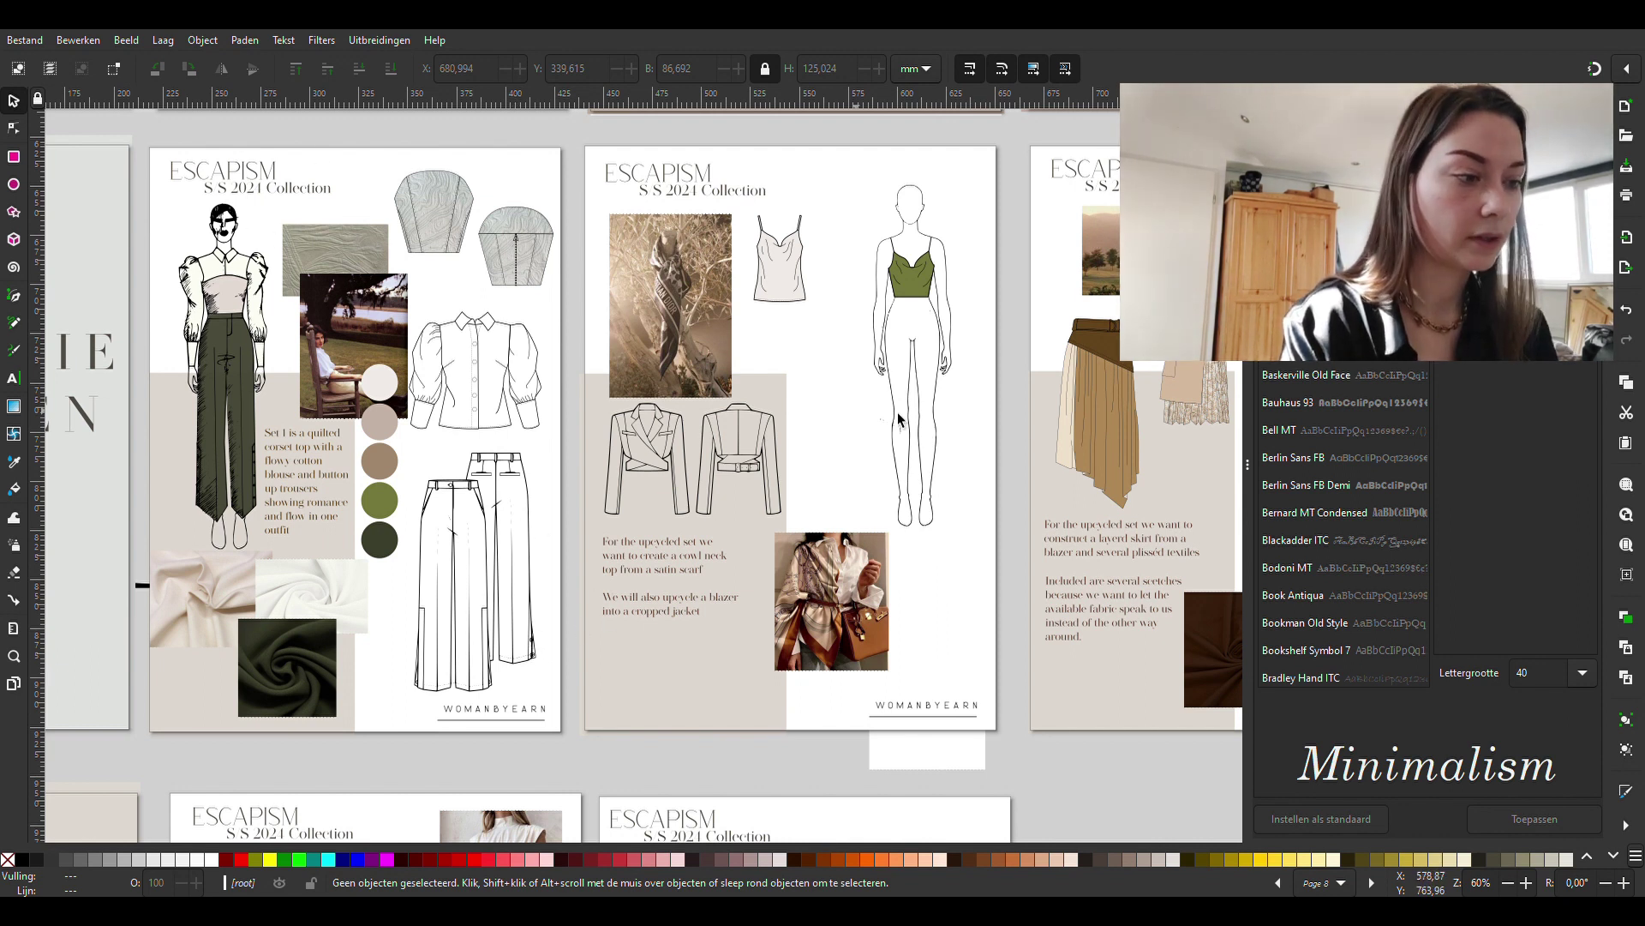
{"action": "scroll", "coordinate": [1016, 430], "scroll_direction": "right", "scroll_amount": 2}
{"action": "scroll", "coordinate": [989, 431], "scroll_direction": "right", "scroll_amount": 1}
{"action": "scroll", "coordinate": [964, 424], "scroll_direction": "right", "scroll_amount": 1}
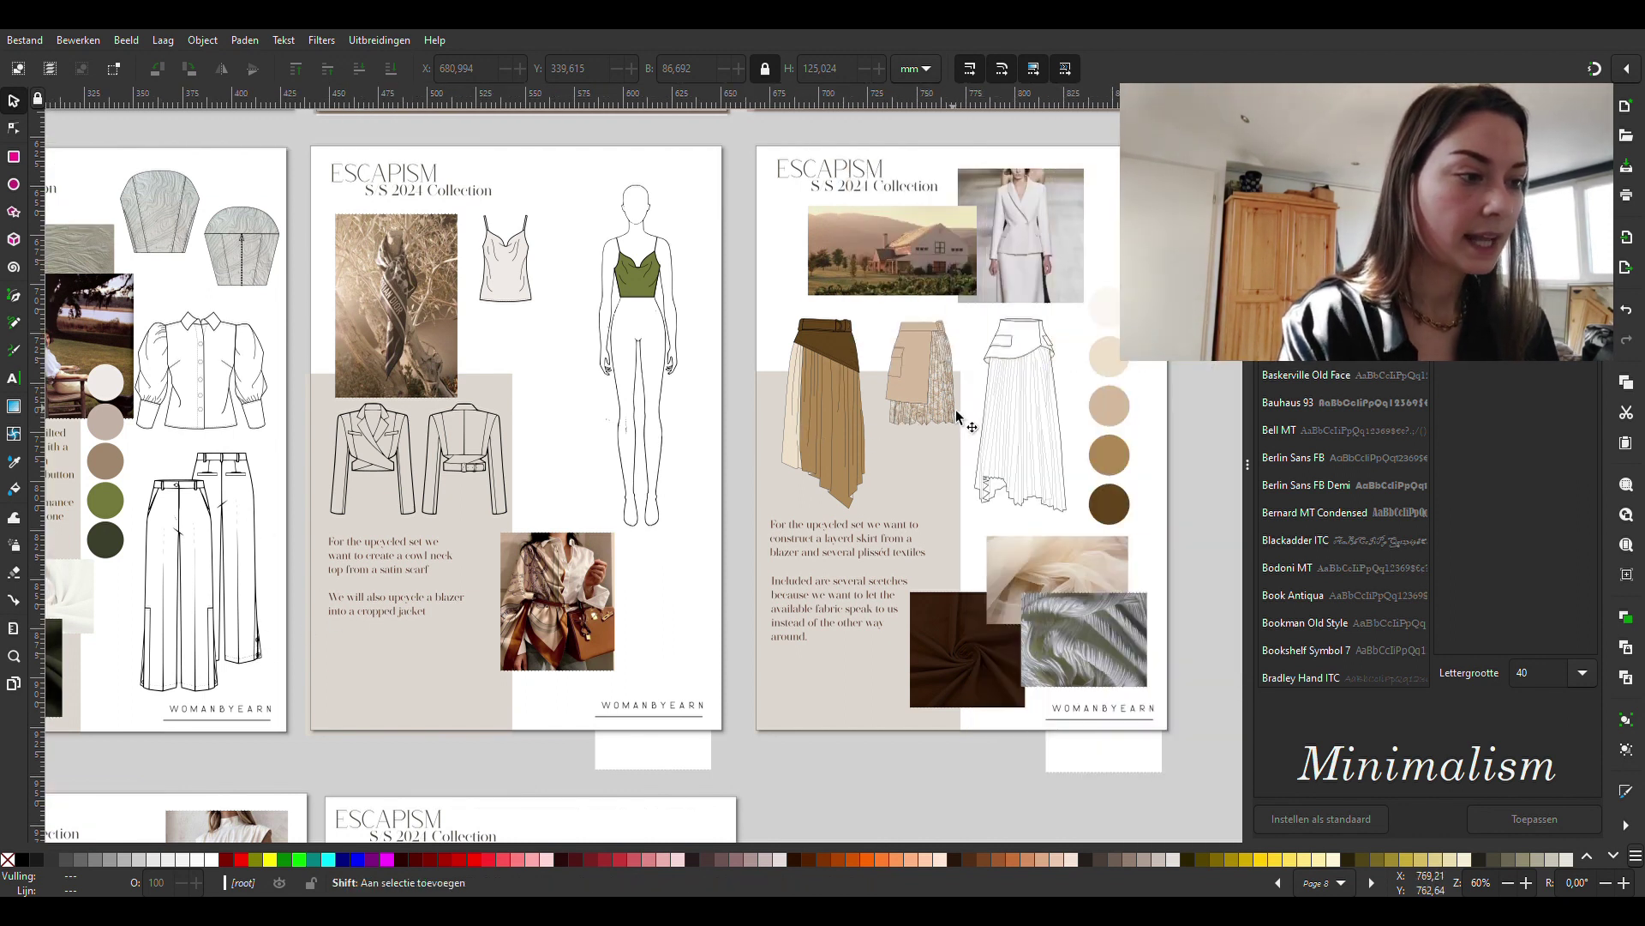
{"action": "scroll", "coordinate": [959, 417], "scroll_direction": "right", "scroll_amount": 1}
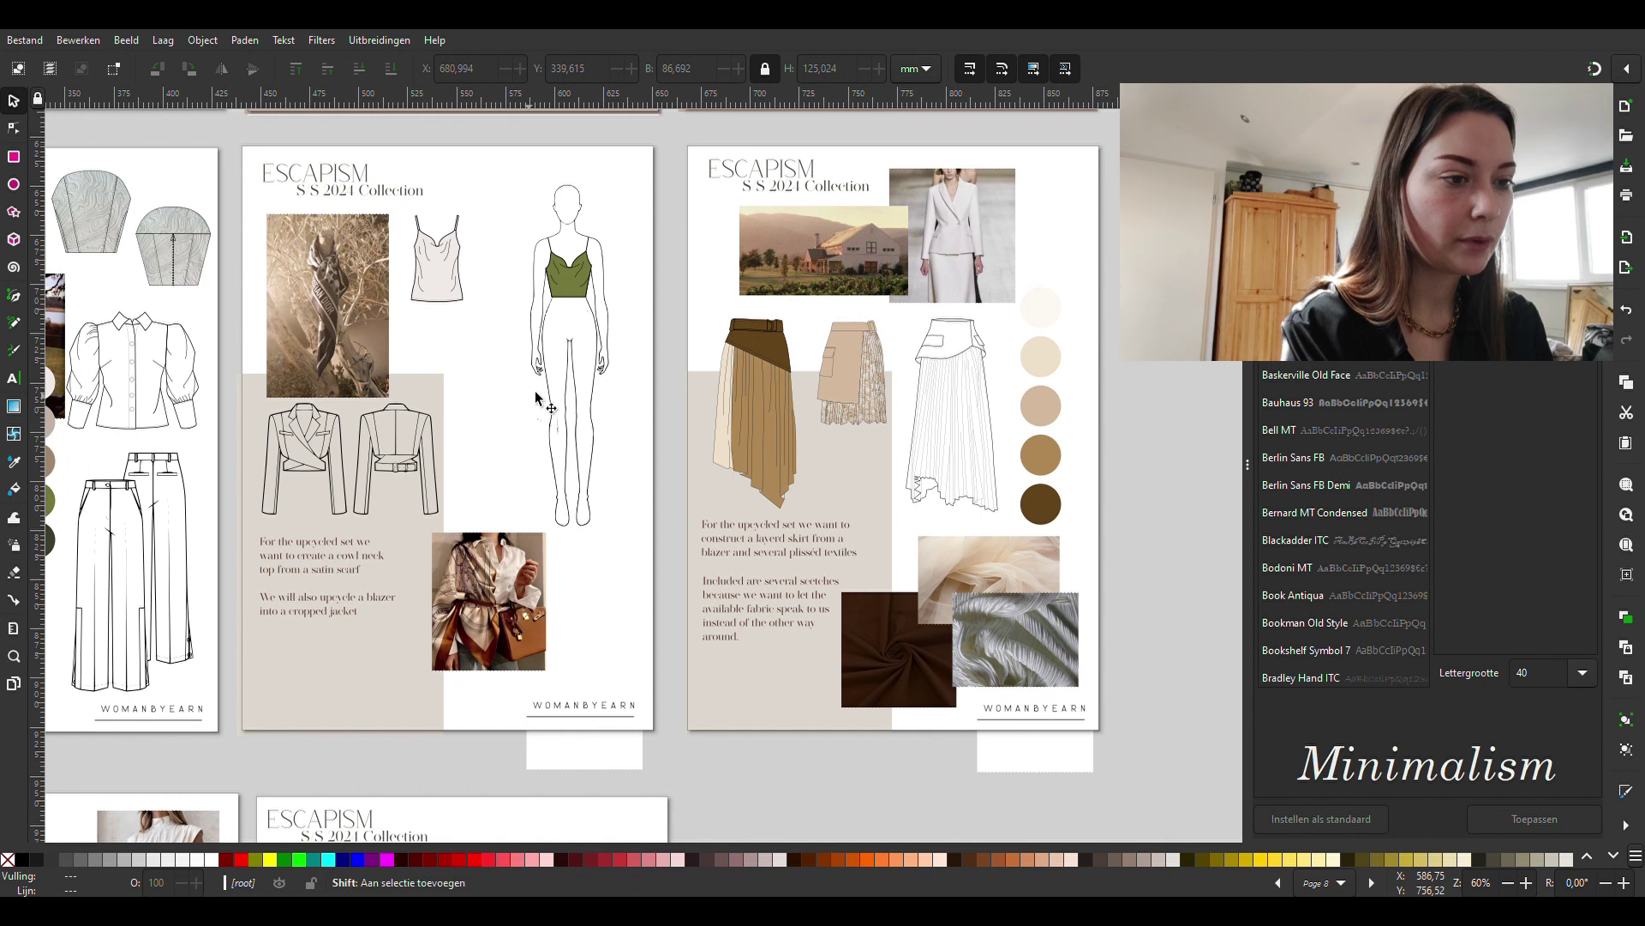
{"action": "scroll", "coordinate": [537, 403], "scroll_direction": "left", "scroll_amount": 4}
{"action": "scroll", "coordinate": [530, 404], "scroll_direction": "left", "scroll_amount": 1}
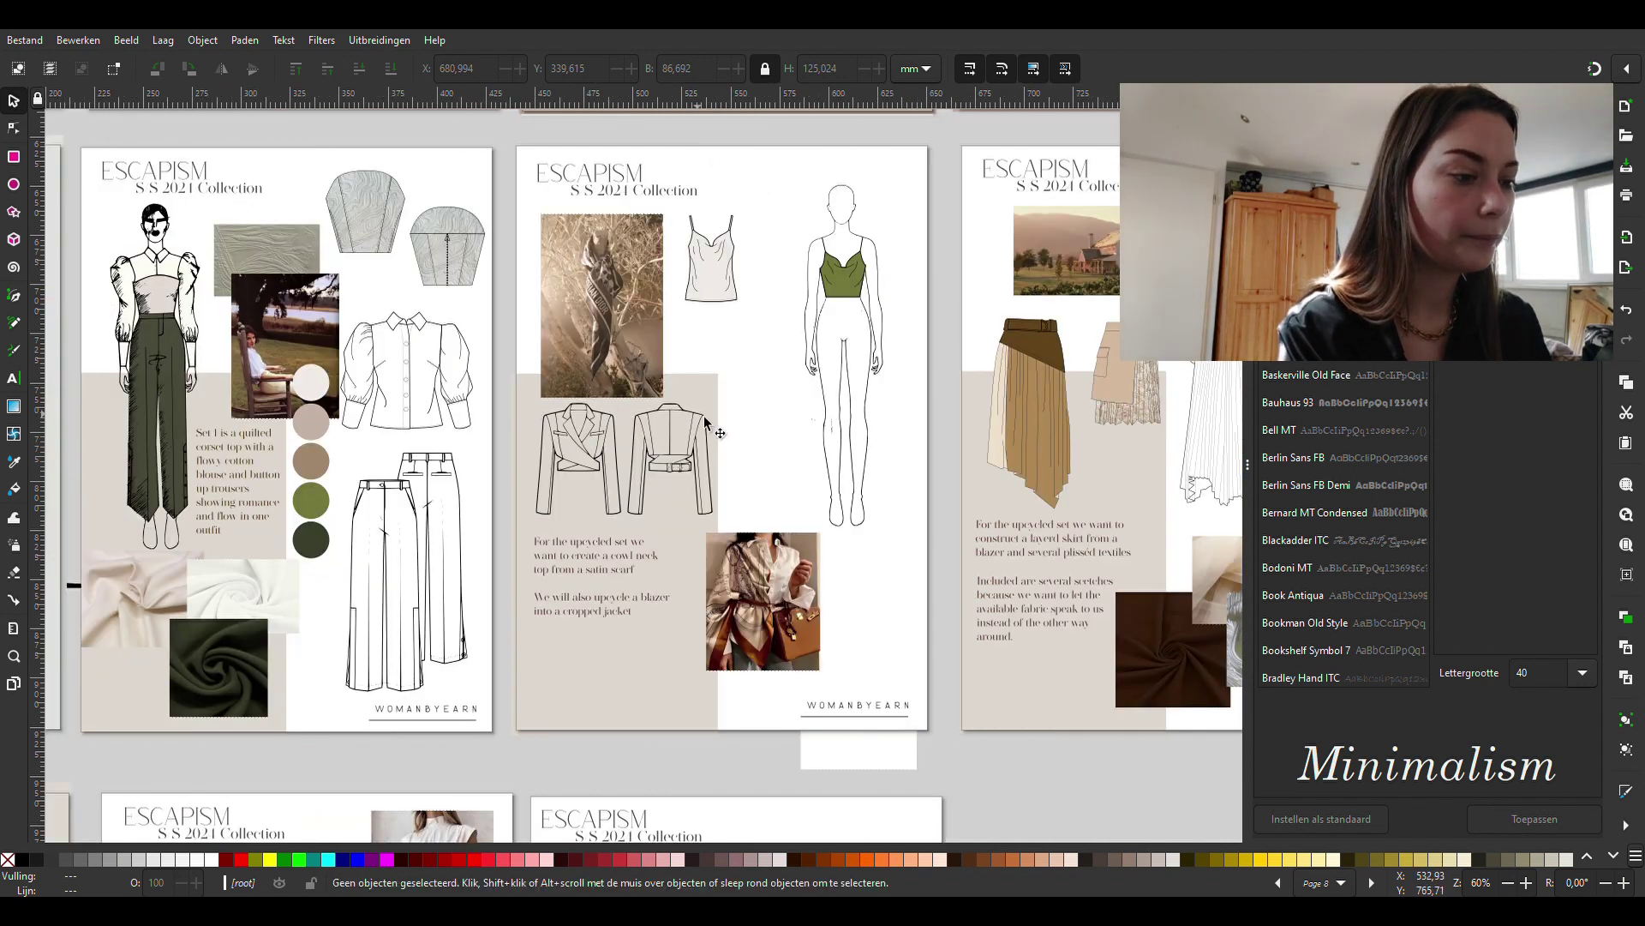
{"action": "scroll", "coordinate": [720, 415], "scroll_direction": "down", "scroll_amount": 1}
{"action": "scroll", "coordinate": [749, 386], "scroll_direction": "up", "scroll_amount": 1}
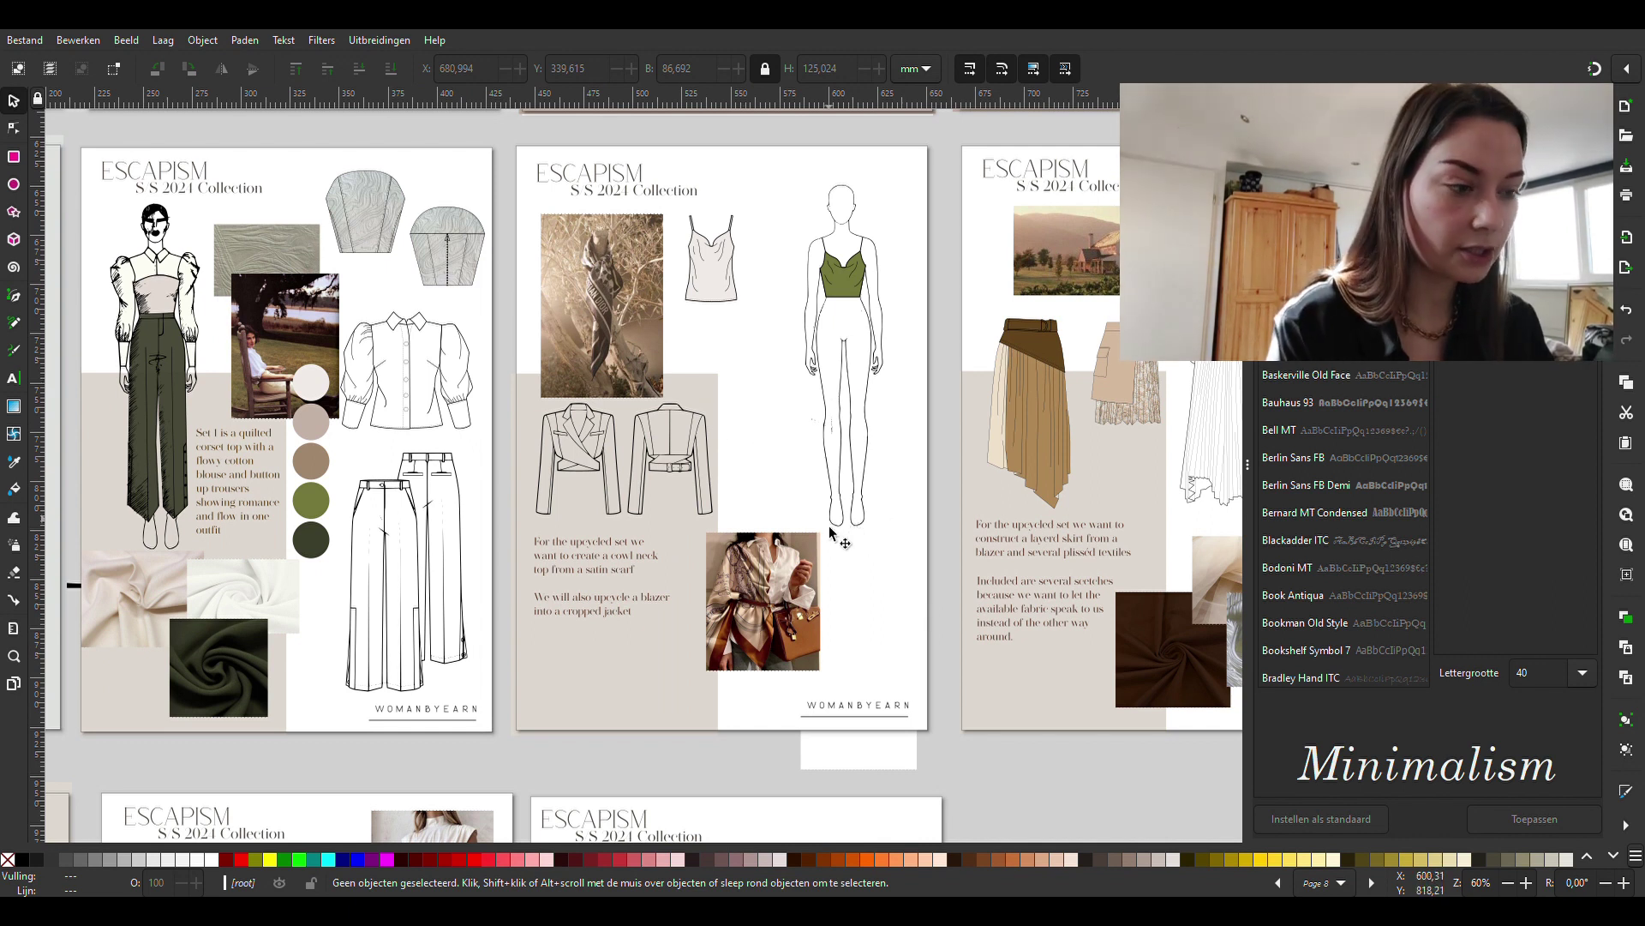
{"action": "scroll", "coordinate": [834, 528], "scroll_direction": "left", "scroll_amount": 6}
{"action": "scroll", "coordinate": [836, 529], "scroll_direction": "left", "scroll_amount": 1}
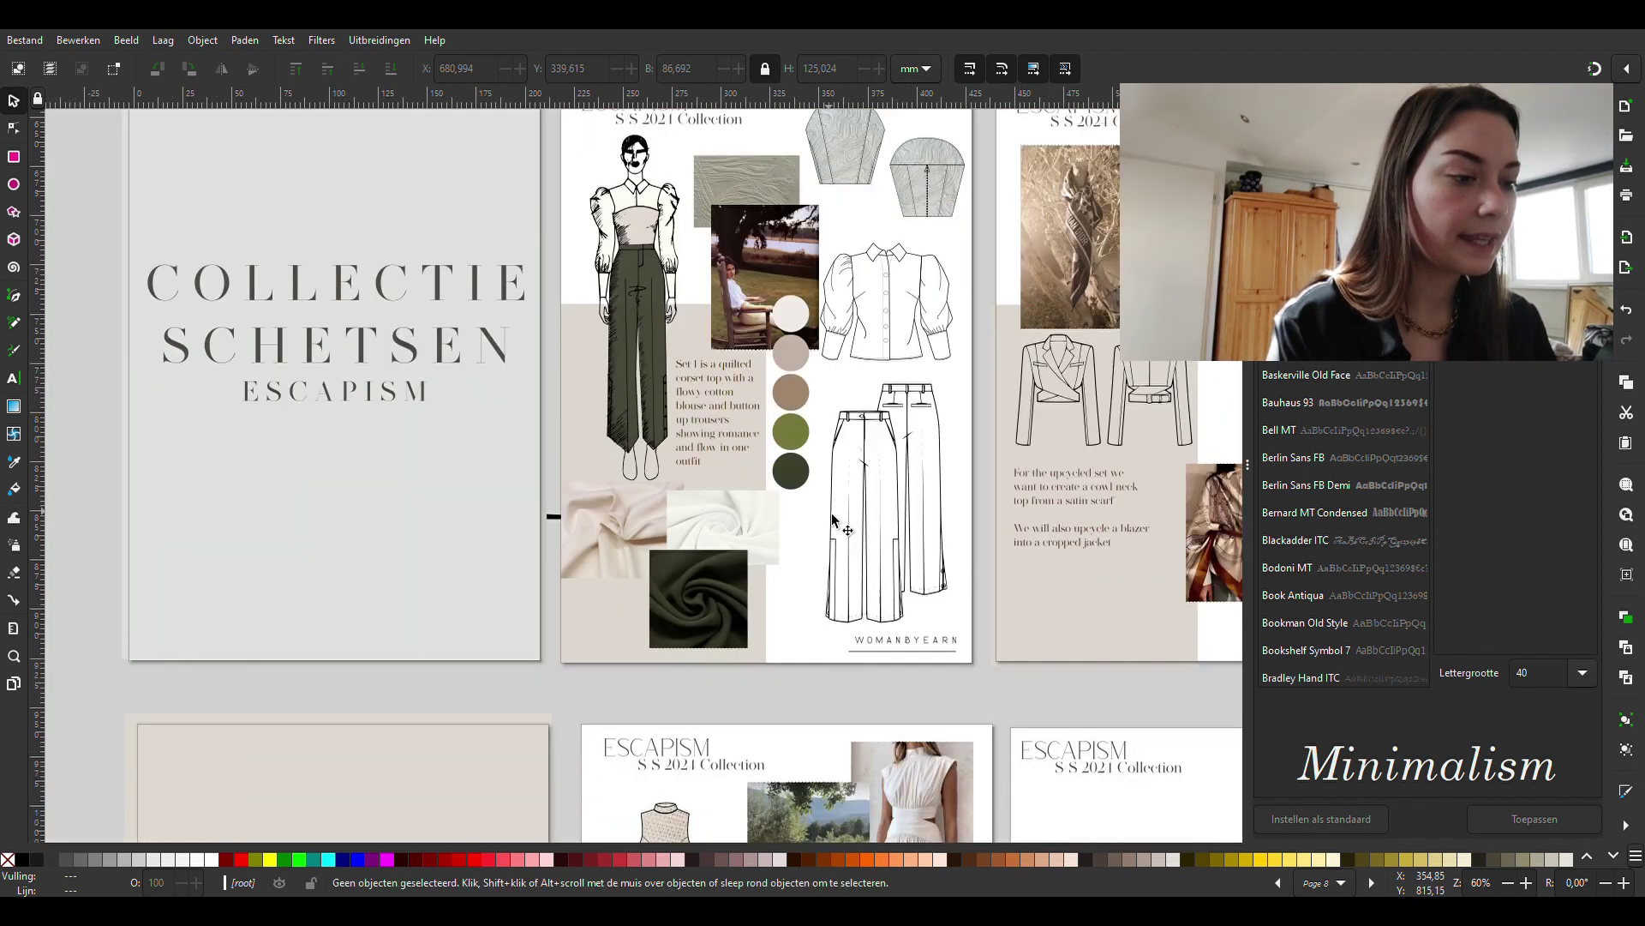
{"action": "scroll", "coordinate": [836, 528], "scroll_direction": "down", "scroll_amount": 5}
{"action": "scroll", "coordinate": [833, 520], "scroll_direction": "down", "scroll_amount": 3}
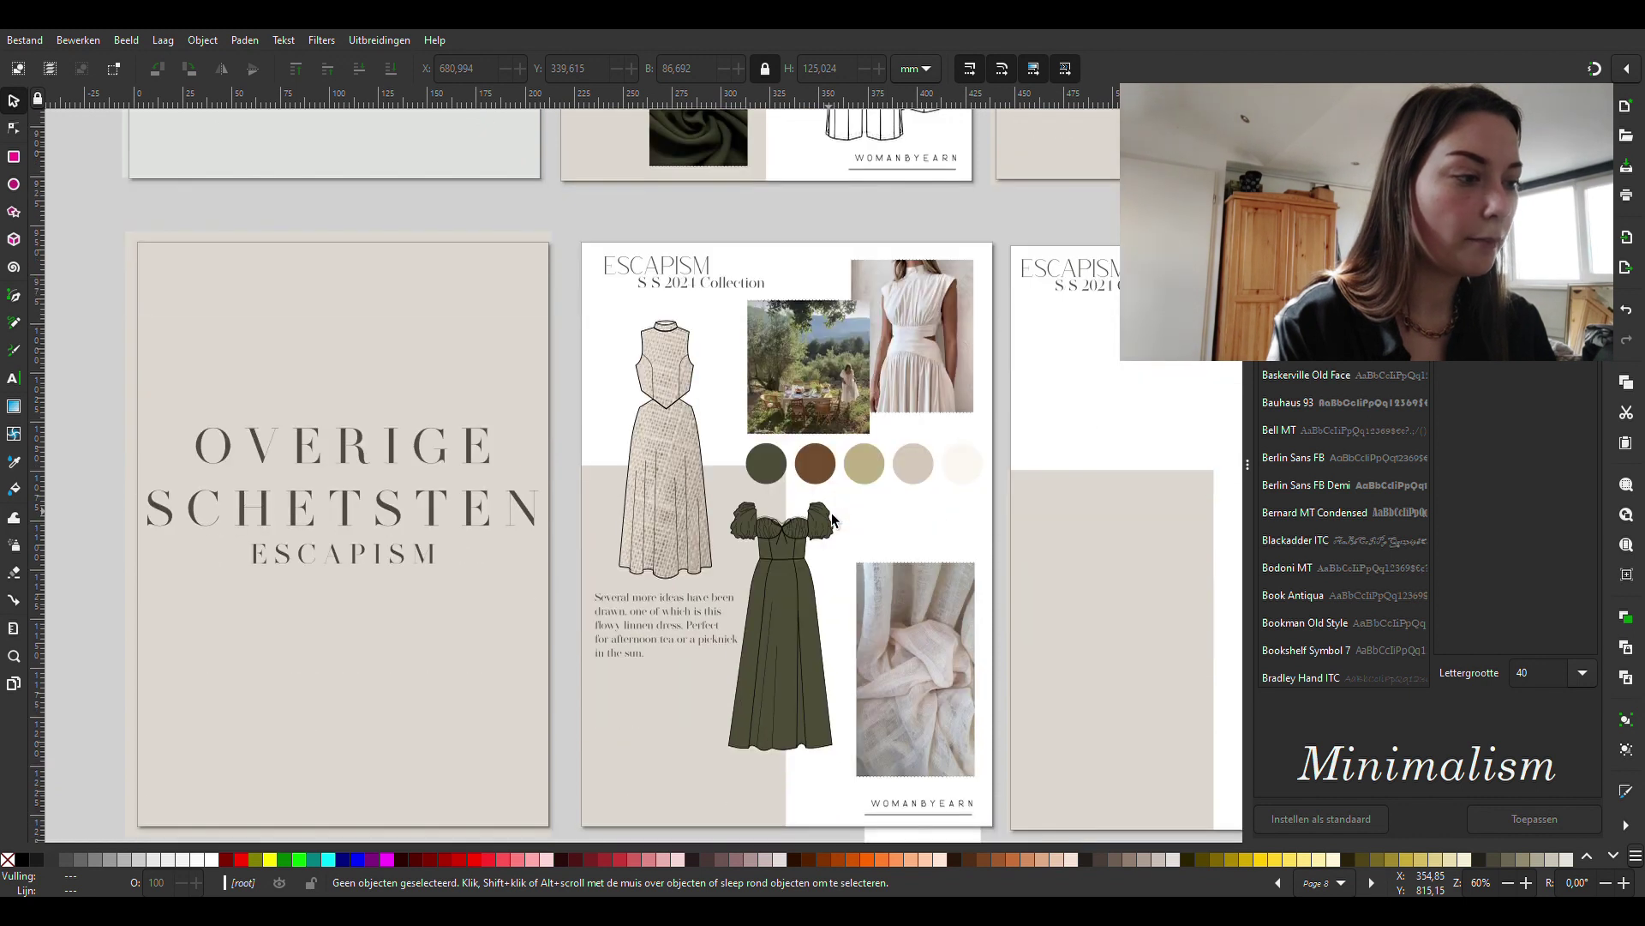
{"action": "scroll", "coordinate": [833, 520], "scroll_direction": "down", "scroll_amount": 1}
{"action": "scroll", "coordinate": [830, 531], "scroll_direction": "right", "scroll_amount": 1}
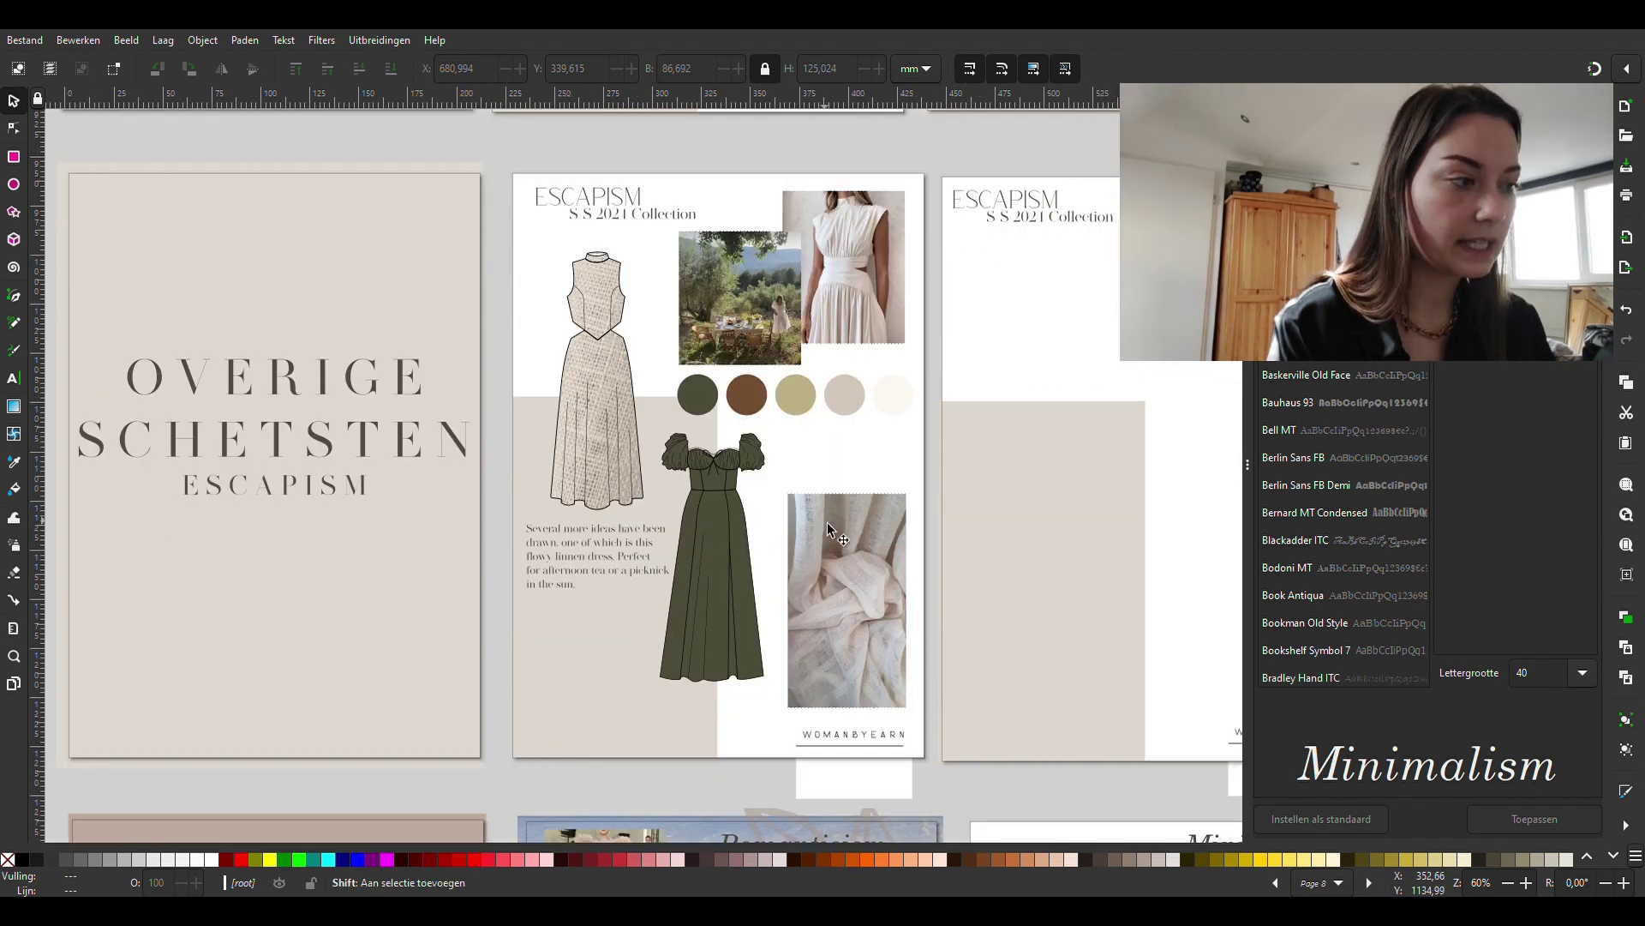
{"action": "scroll", "coordinate": [828, 528], "scroll_direction": "right", "scroll_amount": 1}
{"action": "scroll", "coordinate": [827, 530], "scroll_direction": "right", "scroll_amount": 1}
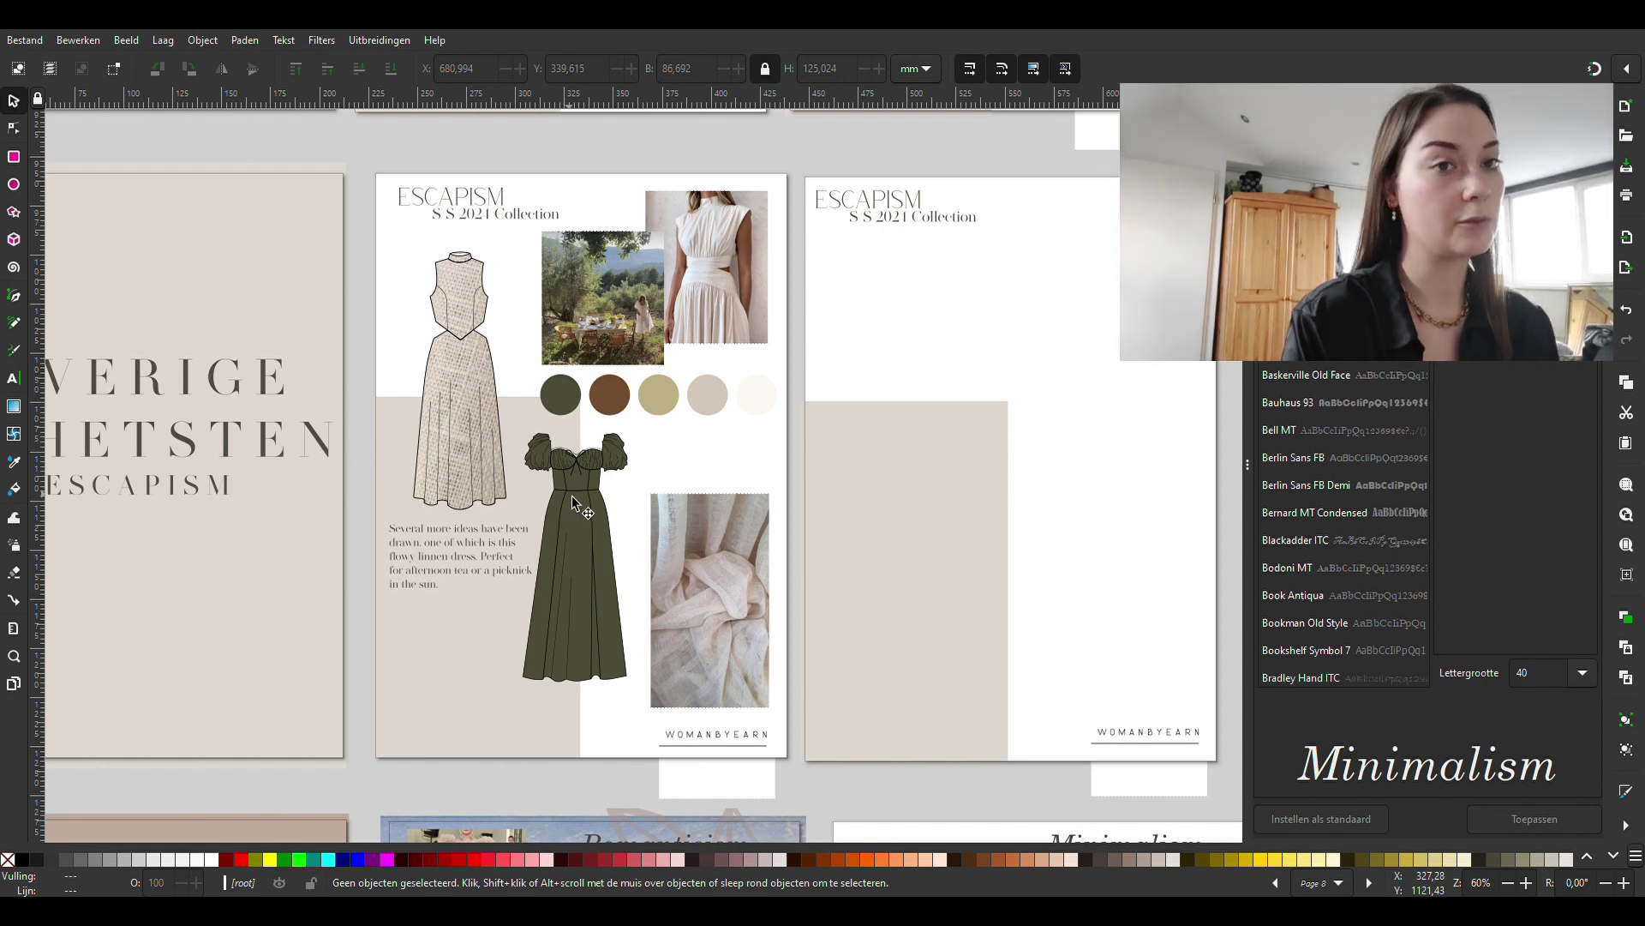
{"action": "scroll", "coordinate": [575, 497], "scroll_direction": "down", "scroll_amount": 3}
{"action": "scroll", "coordinate": [549, 505], "scroll_direction": "down", "scroll_amount": 1}
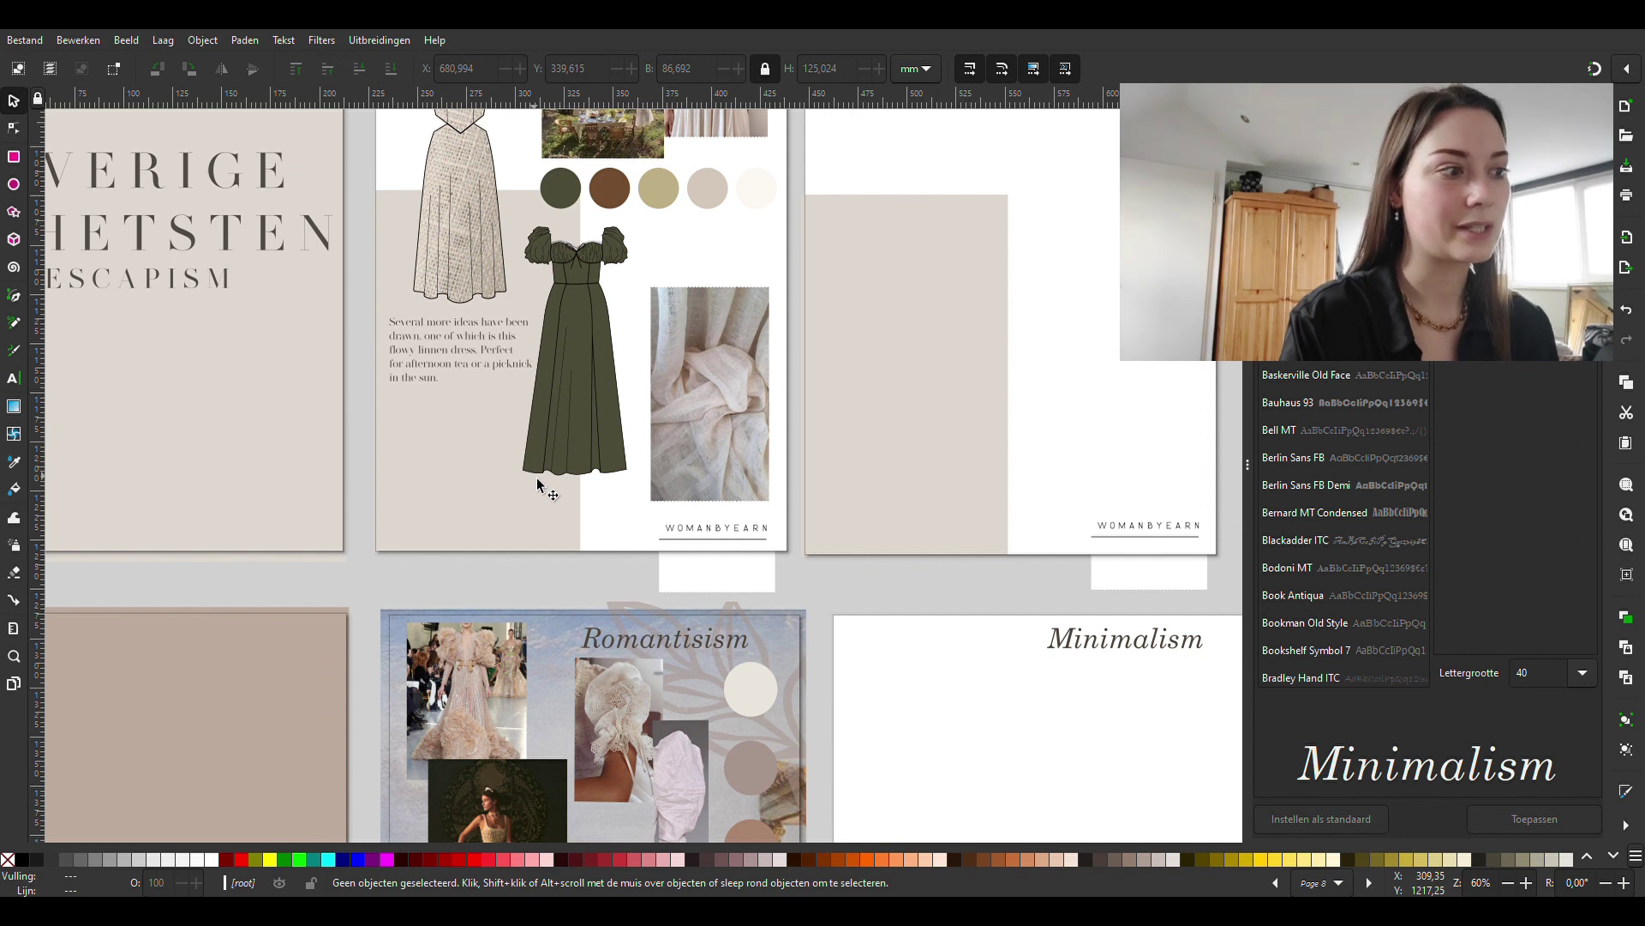
{"action": "scroll", "coordinate": [593, 483], "scroll_direction": "up", "scroll_amount": 2}
{"action": "scroll", "coordinate": [824, 389], "scroll_direction": "up", "scroll_amount": 1}
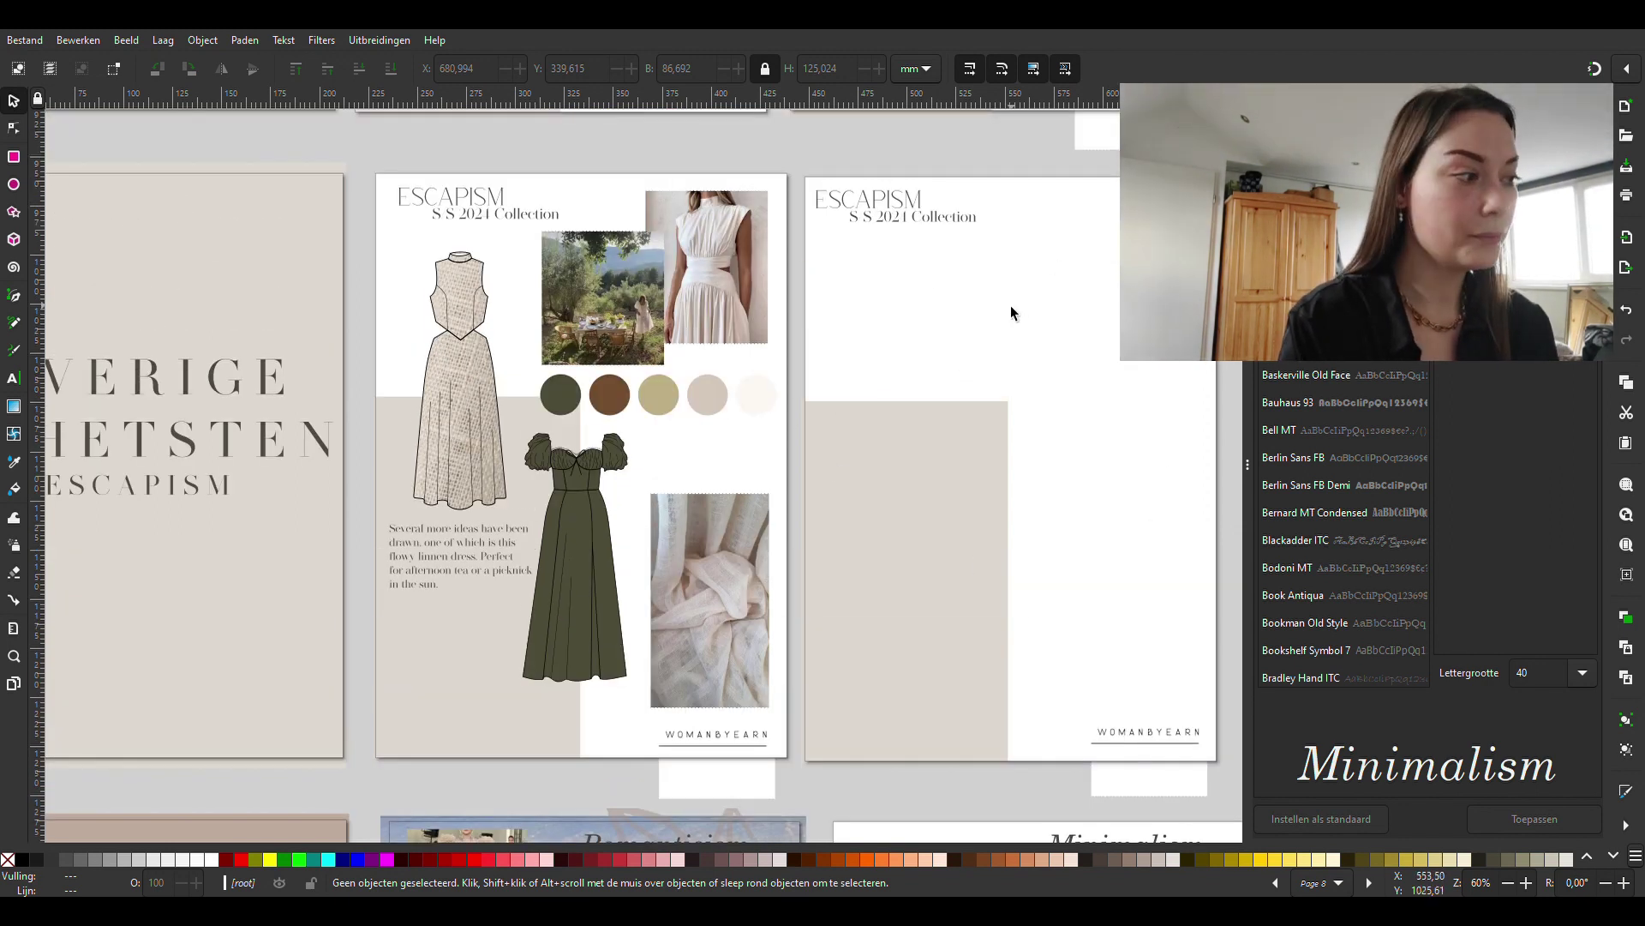
{"action": "scroll", "coordinate": [1010, 313], "scroll_direction": "down", "scroll_amount": 2}
{"action": "scroll", "coordinate": [1001, 322], "scroll_direction": "down", "scroll_amount": 3}
{"action": "scroll", "coordinate": [995, 313], "scroll_direction": "down", "scroll_amount": 2}
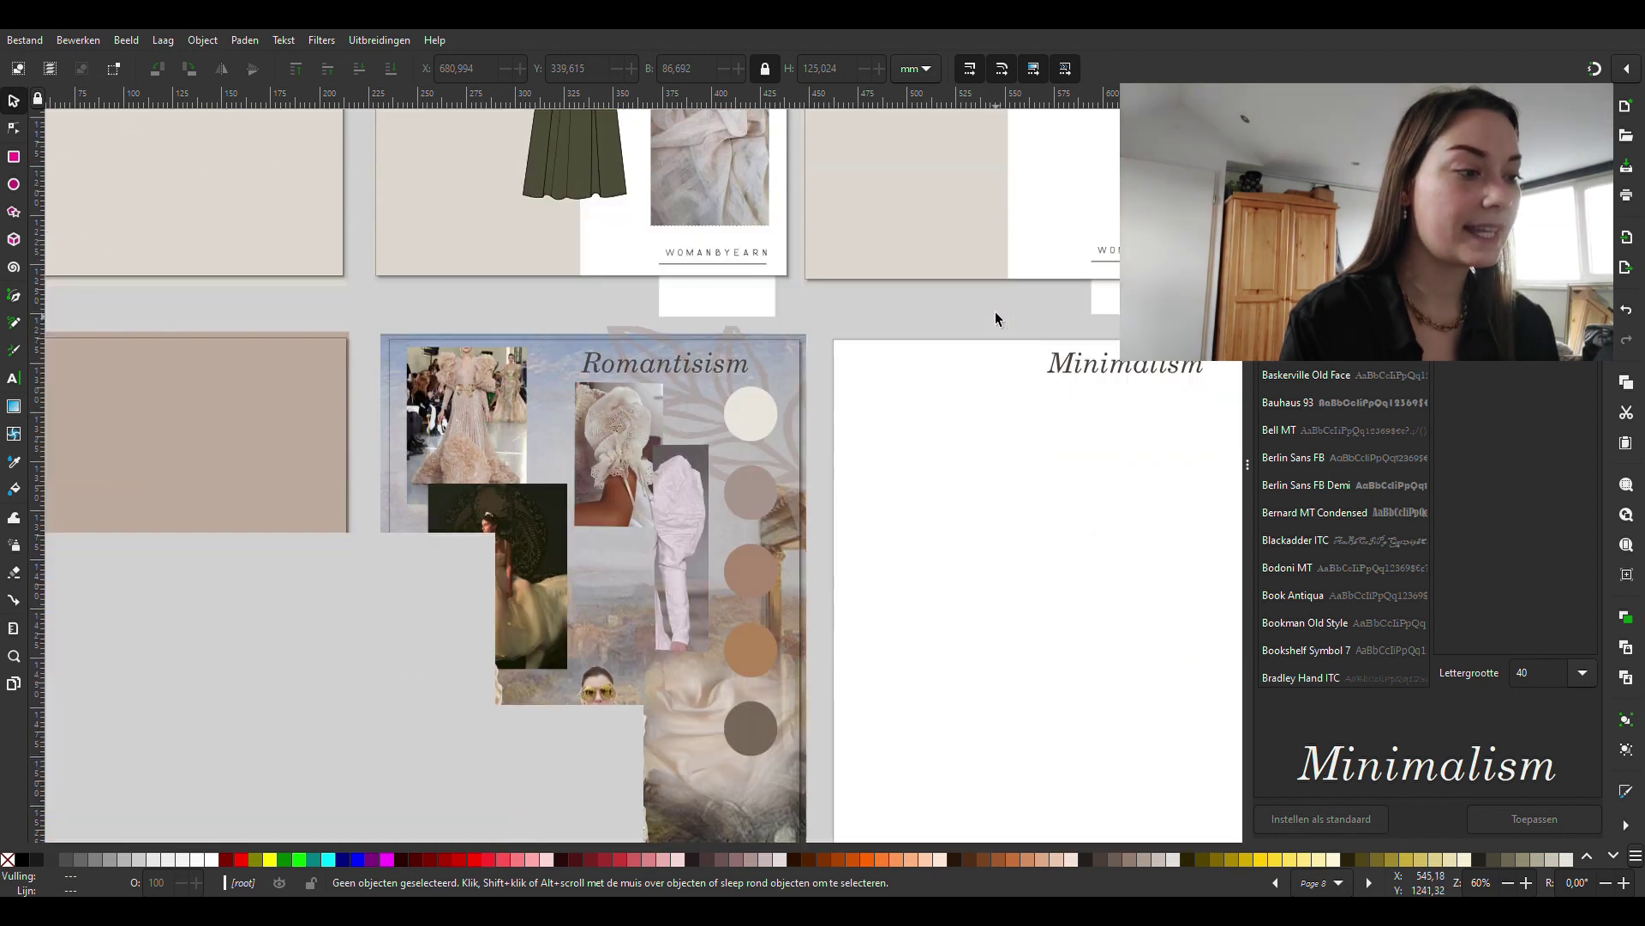
{"action": "scroll", "coordinate": [996, 312], "scroll_direction": "down", "scroll_amount": 1}
{"action": "scroll", "coordinate": [992, 310], "scroll_direction": "down", "scroll_amount": 2}
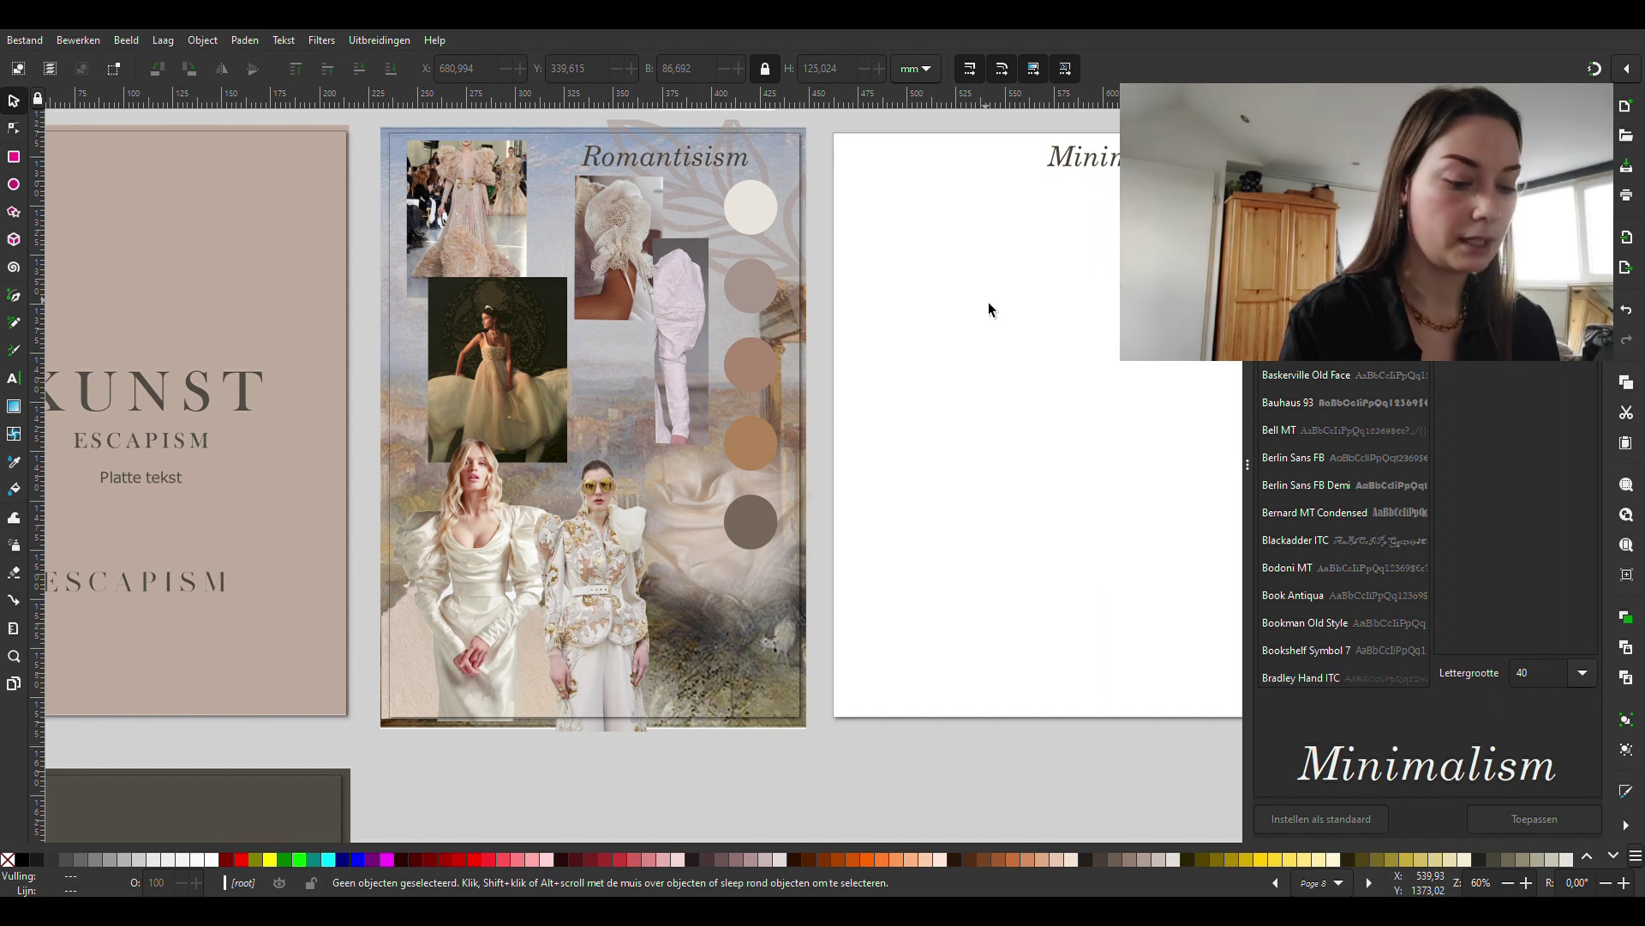
{"action": "scroll", "coordinate": [989, 304], "scroll_direction": "right", "scroll_amount": 1}
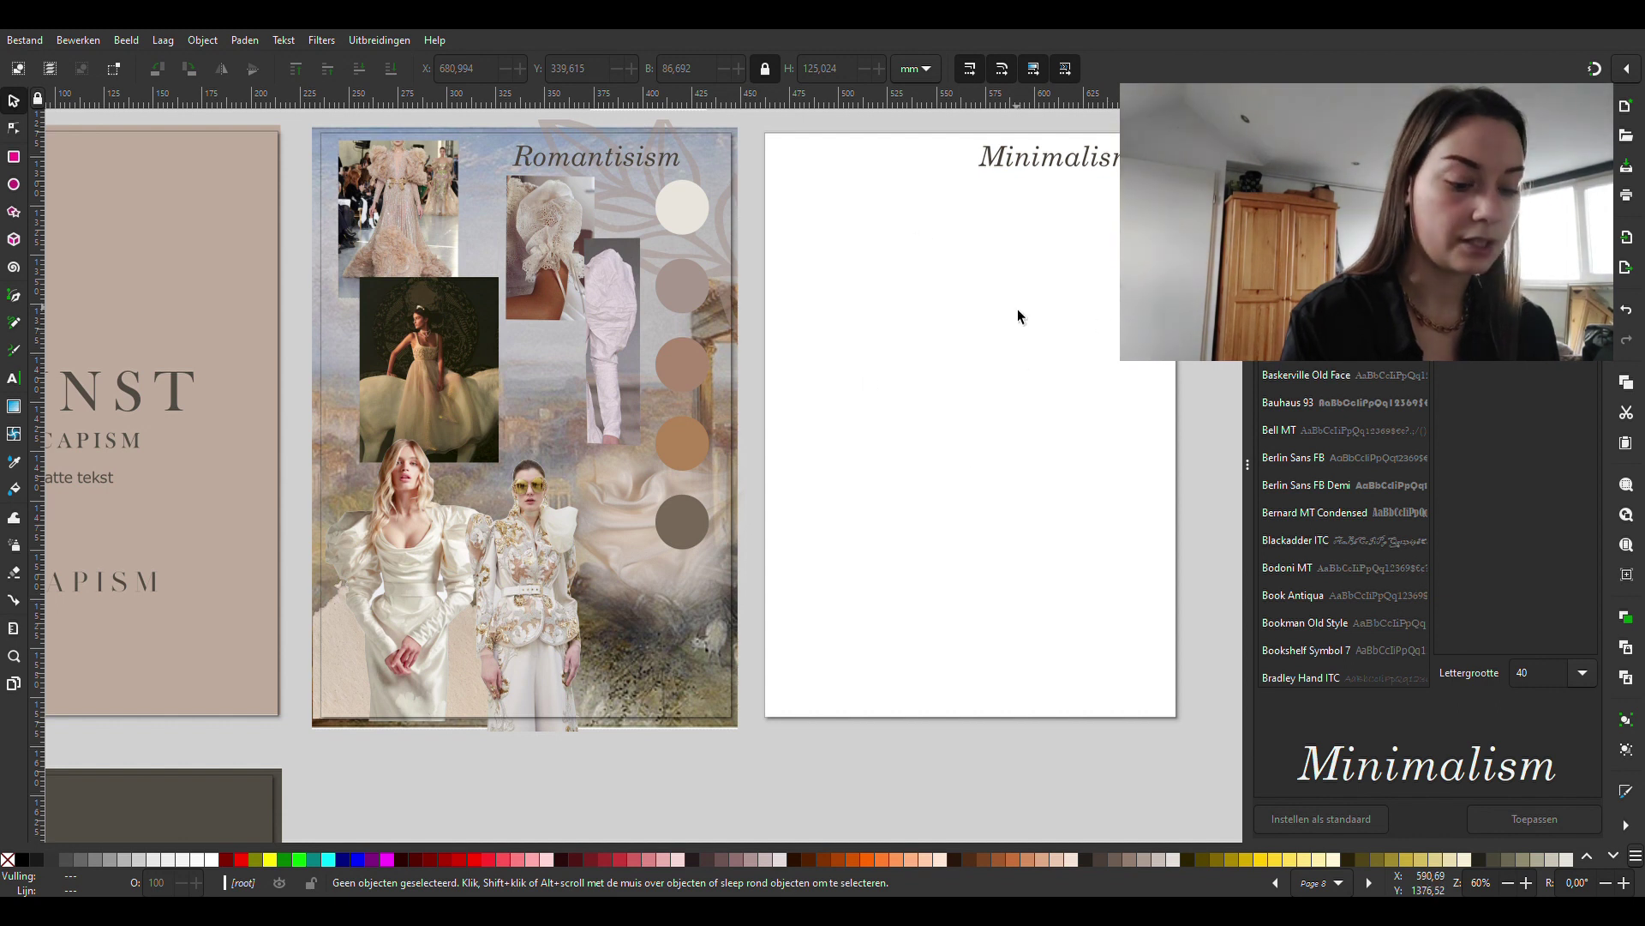
{"action": "scroll", "coordinate": [1079, 316], "scroll_direction": "up", "scroll_amount": 4}
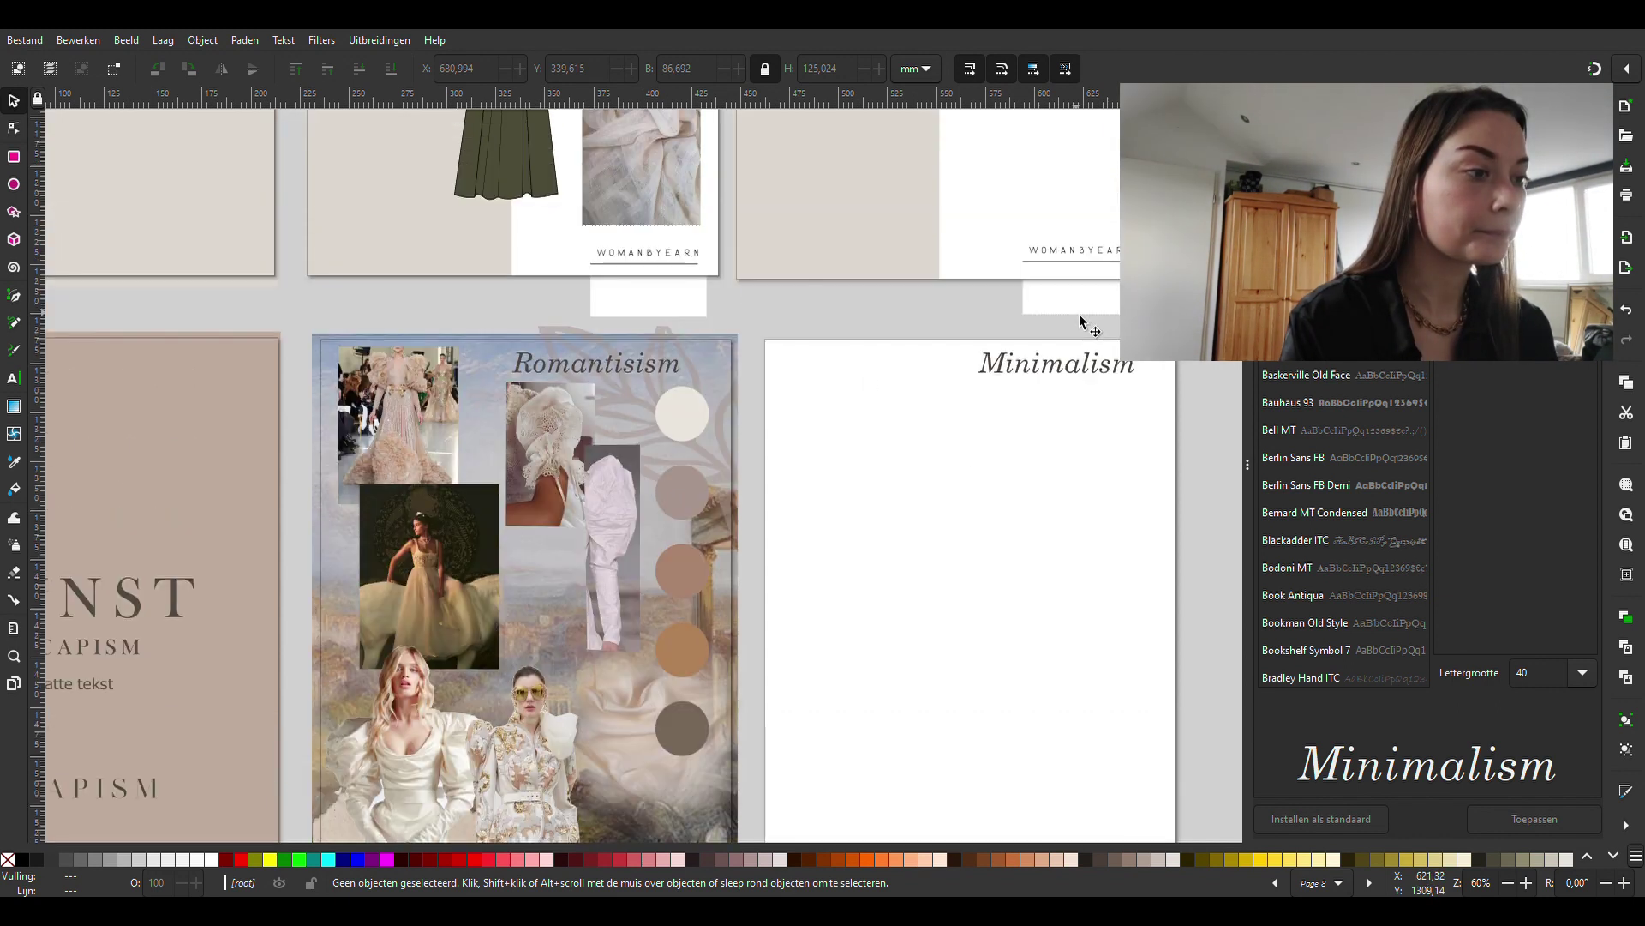
{"action": "scroll", "coordinate": [1079, 316], "scroll_direction": "up", "scroll_amount": 4}
{"action": "scroll", "coordinate": [1081, 314], "scroll_direction": "up", "scroll_amount": 1}
{"action": "scroll", "coordinate": [1092, 302], "scroll_direction": "up", "scroll_amount": 1}
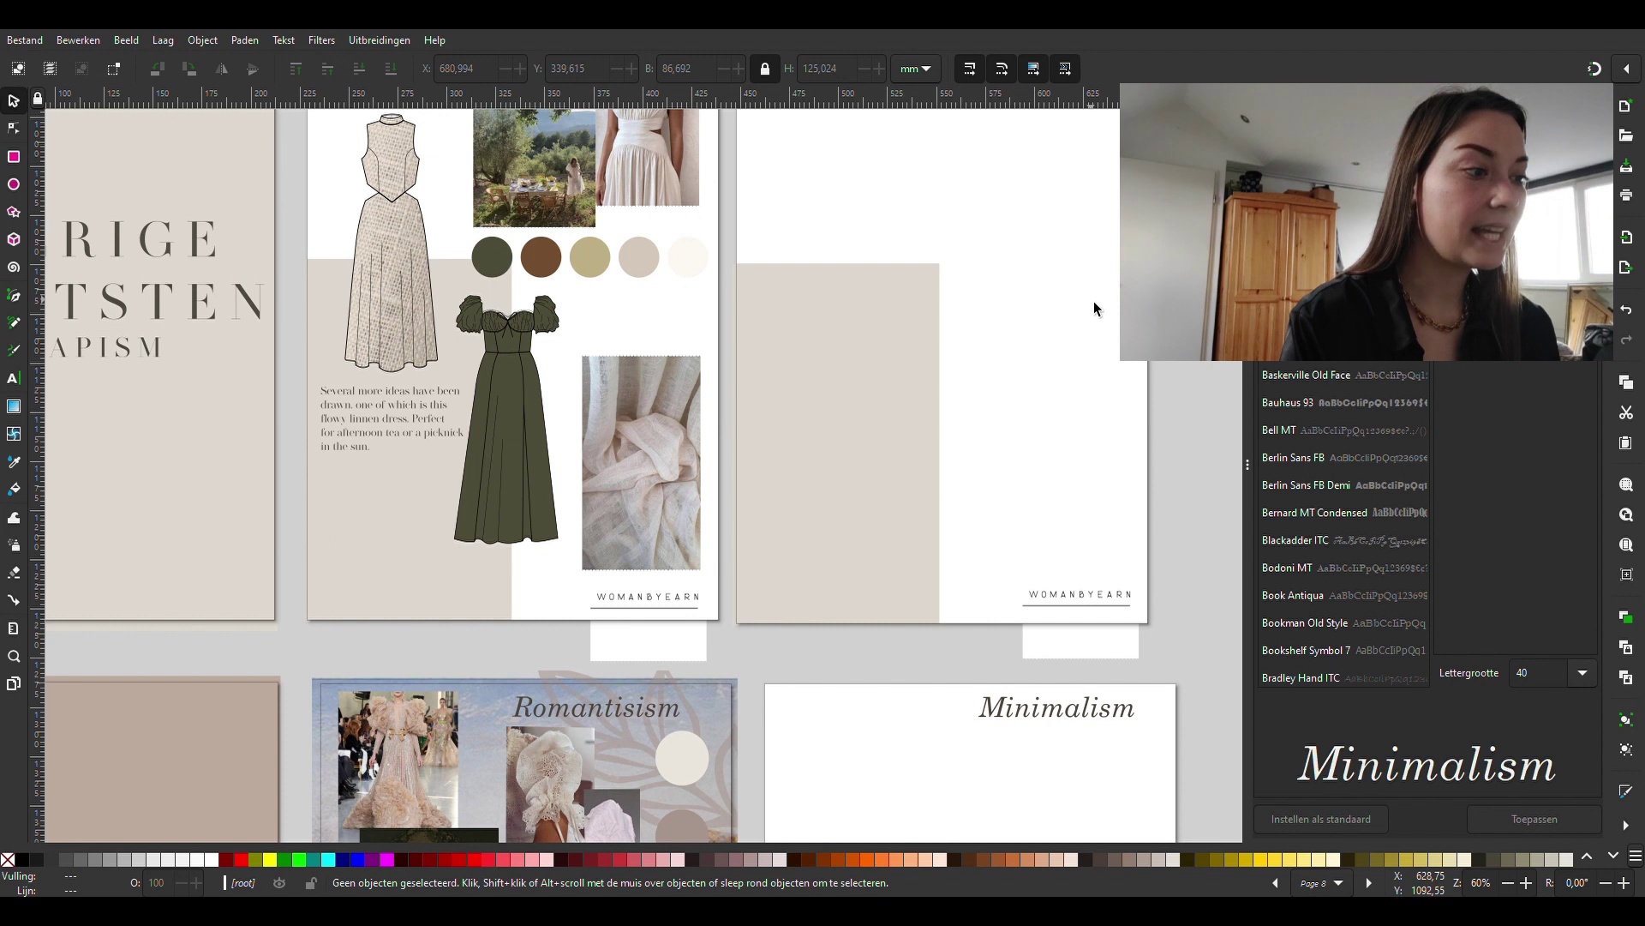
{"action": "scroll", "coordinate": [1093, 302], "scroll_direction": "up", "scroll_amount": 2}
{"action": "scroll", "coordinate": [1095, 309], "scroll_direction": "up", "scroll_amount": 1}
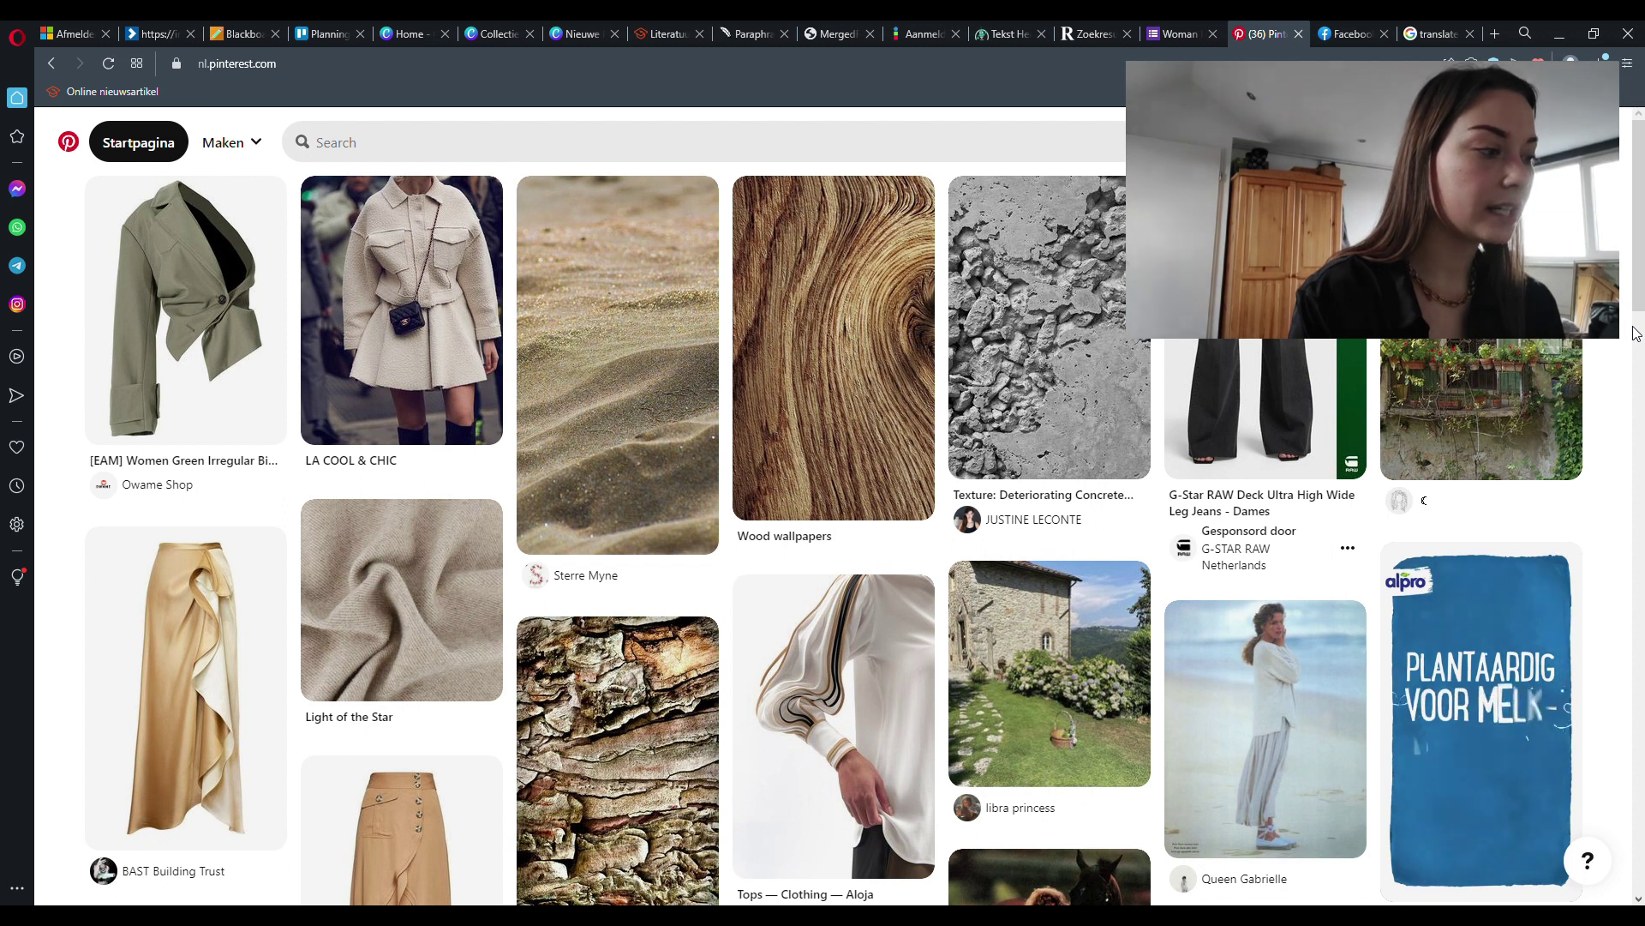
{"action": "scroll", "coordinate": [1622, 332], "scroll_direction": "down", "scroll_amount": 2}
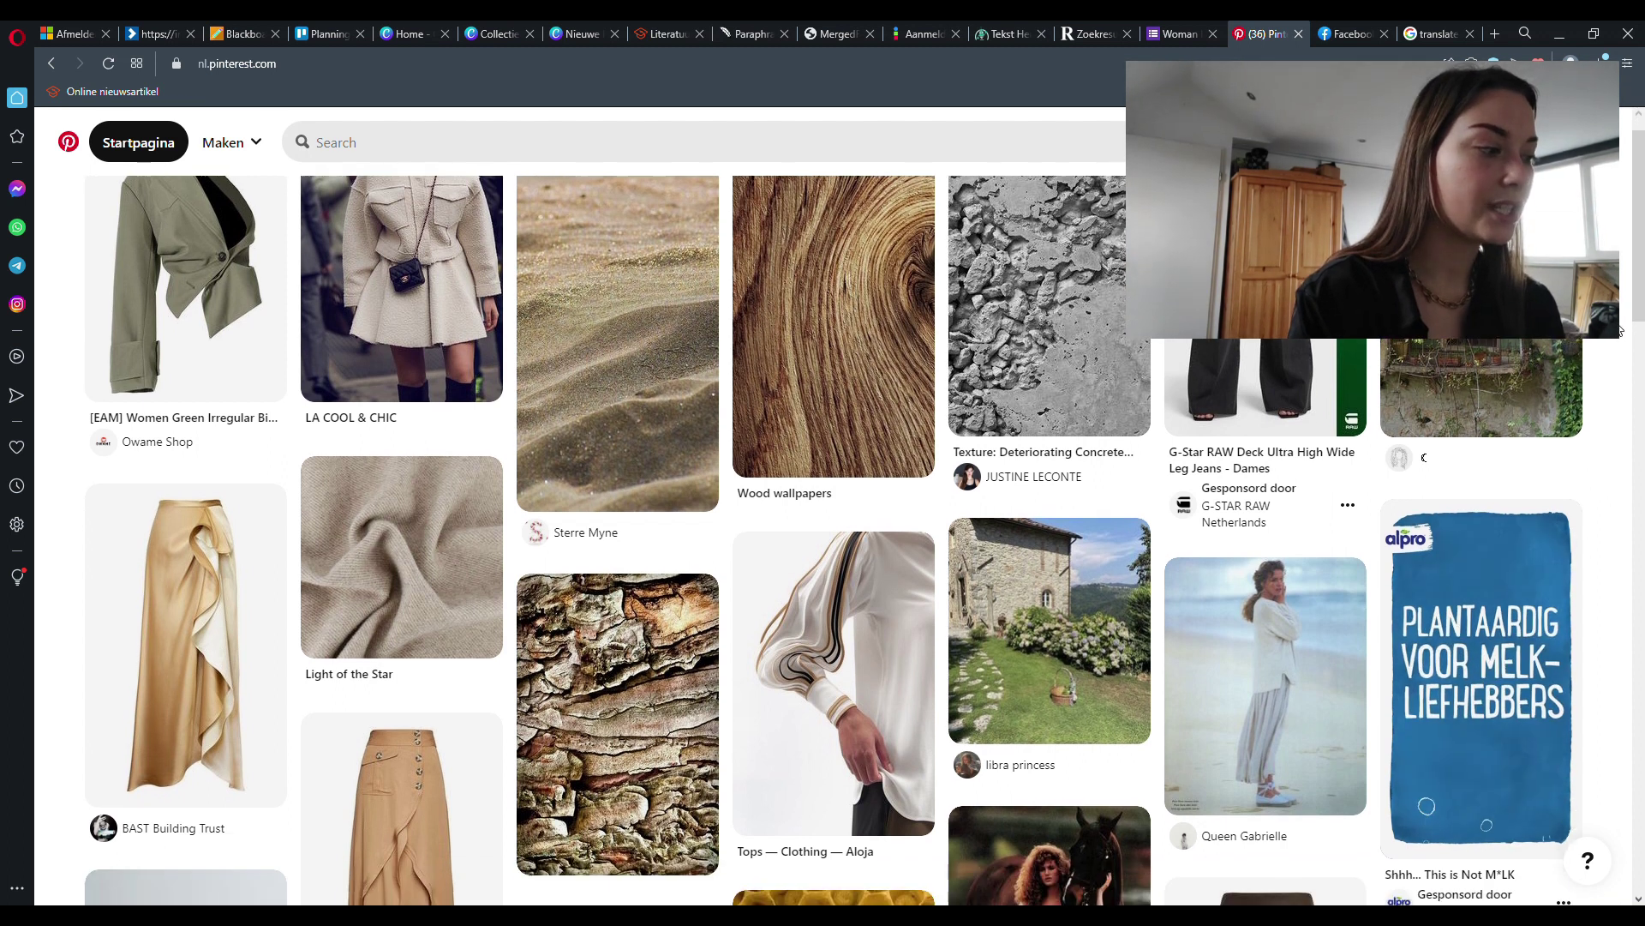
{"action": "scroll", "coordinate": [1623, 332], "scroll_direction": "down", "scroll_amount": 1}
{"action": "scroll", "coordinate": [1623, 321], "scroll_direction": "down", "scroll_amount": 3}
{"action": "scroll", "coordinate": [1623, 309], "scroll_direction": "down", "scroll_amount": 2}
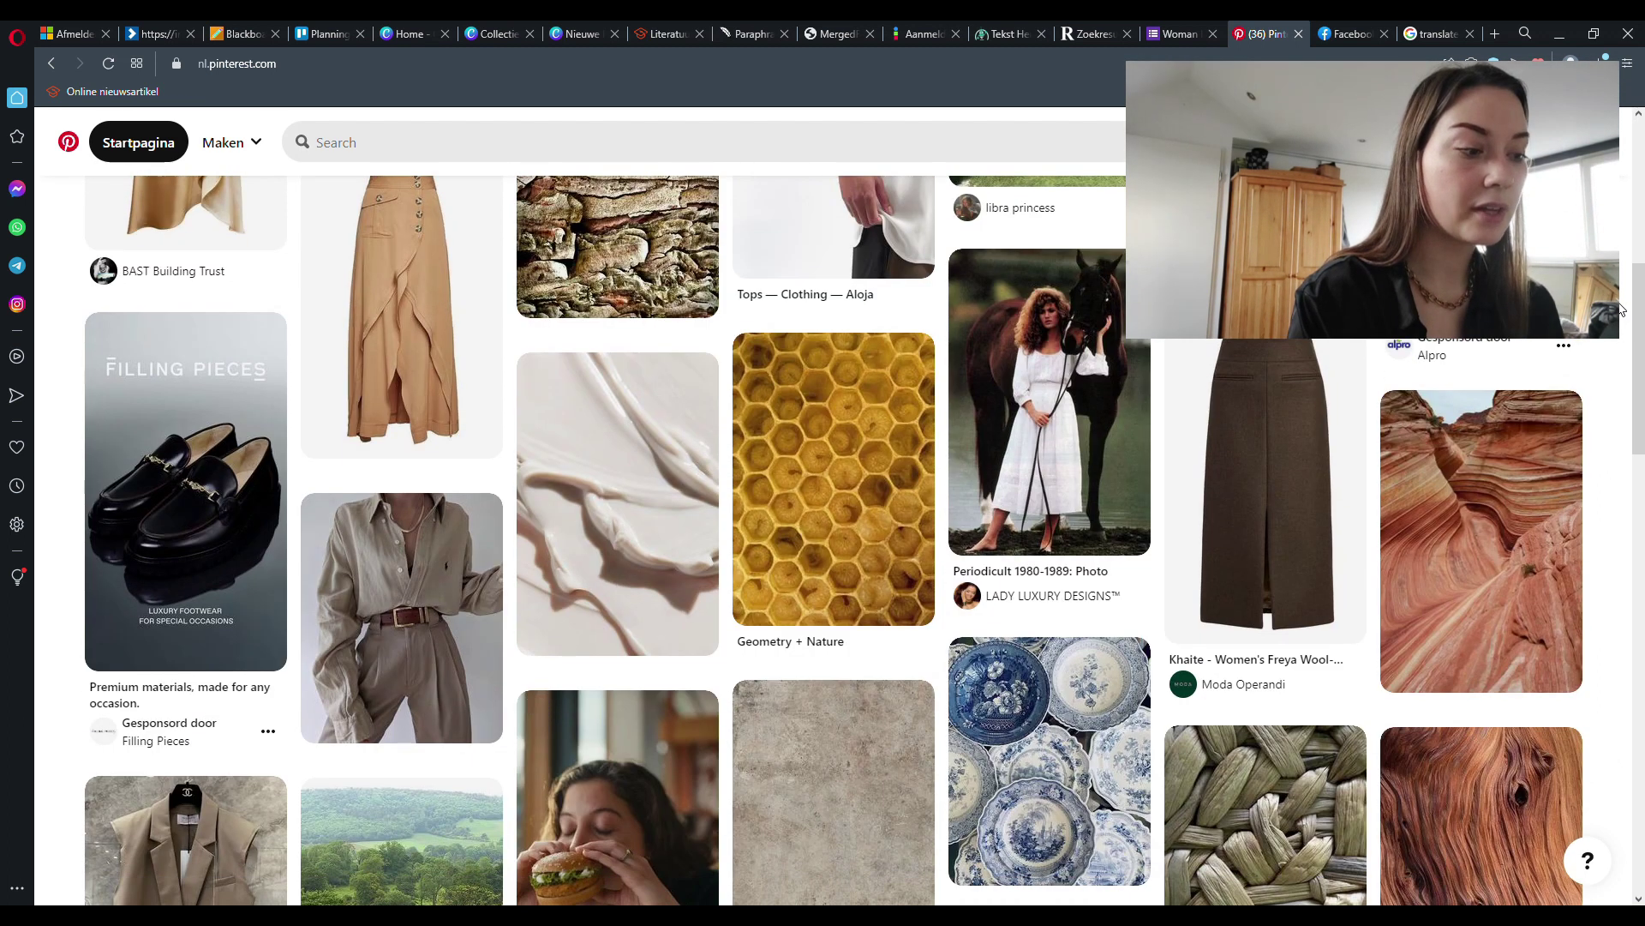
{"action": "scroll", "coordinate": [1622, 309], "scroll_direction": "down", "scroll_amount": 1}
{"action": "scroll", "coordinate": [1623, 308], "scroll_direction": "down", "scroll_amount": 2}
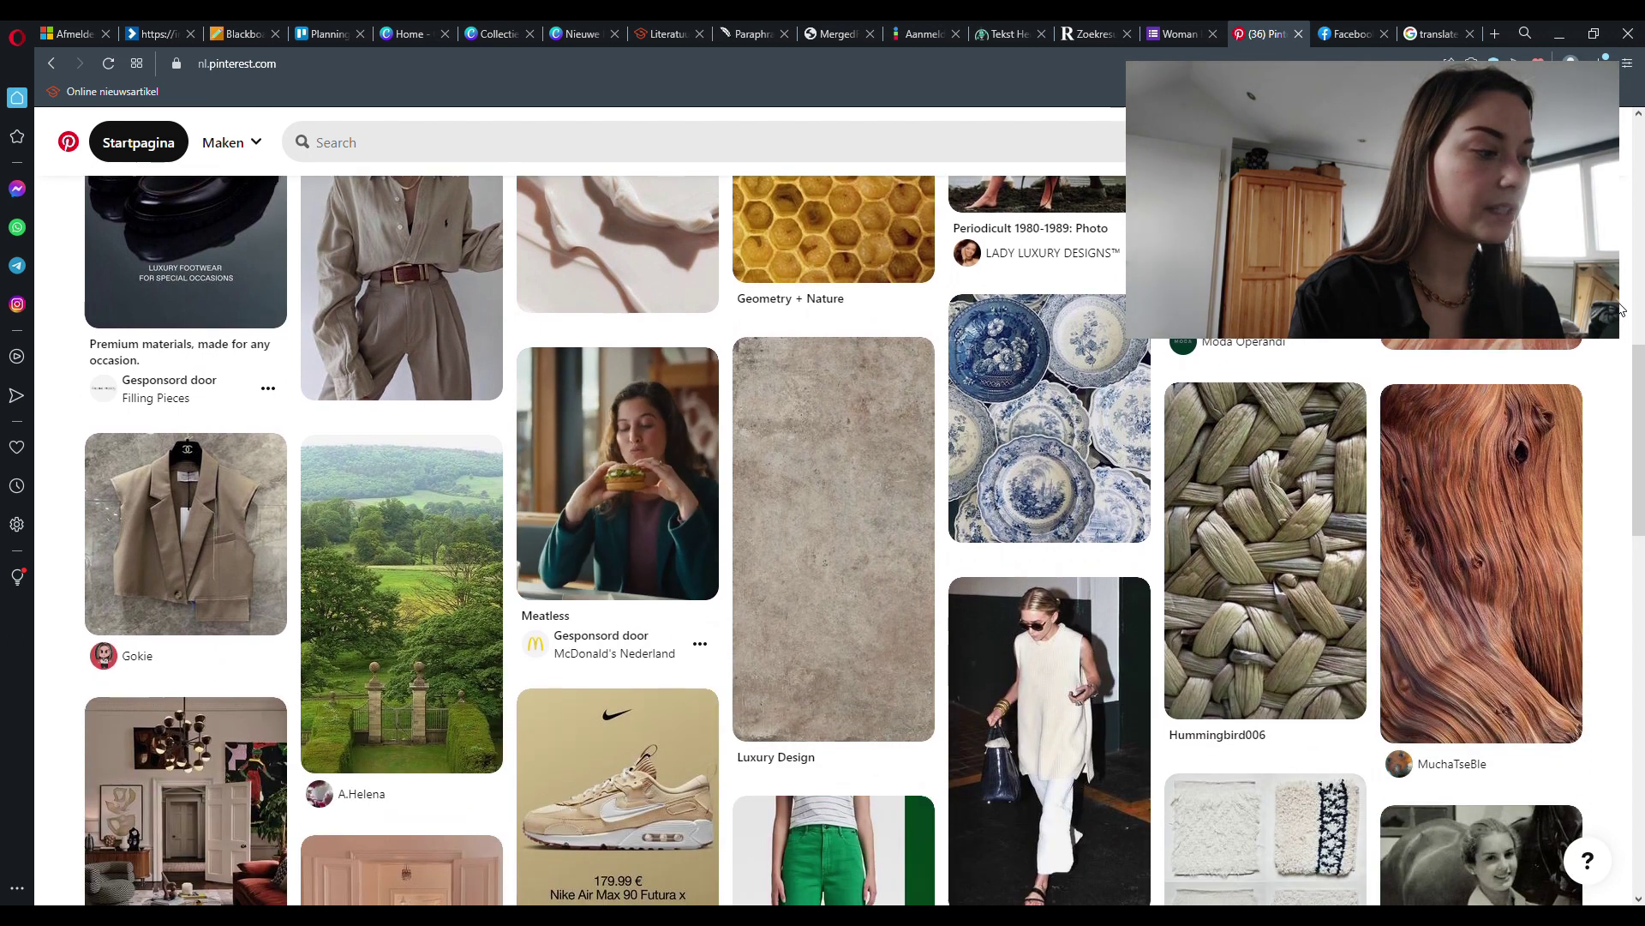
{"action": "scroll", "coordinate": [1622, 309], "scroll_direction": "down", "scroll_amount": 2}
{"action": "scroll", "coordinate": [1622, 309], "scroll_direction": "down", "scroll_amount": 1}
{"action": "scroll", "coordinate": [1620, 307], "scroll_direction": "down", "scroll_amount": 2}
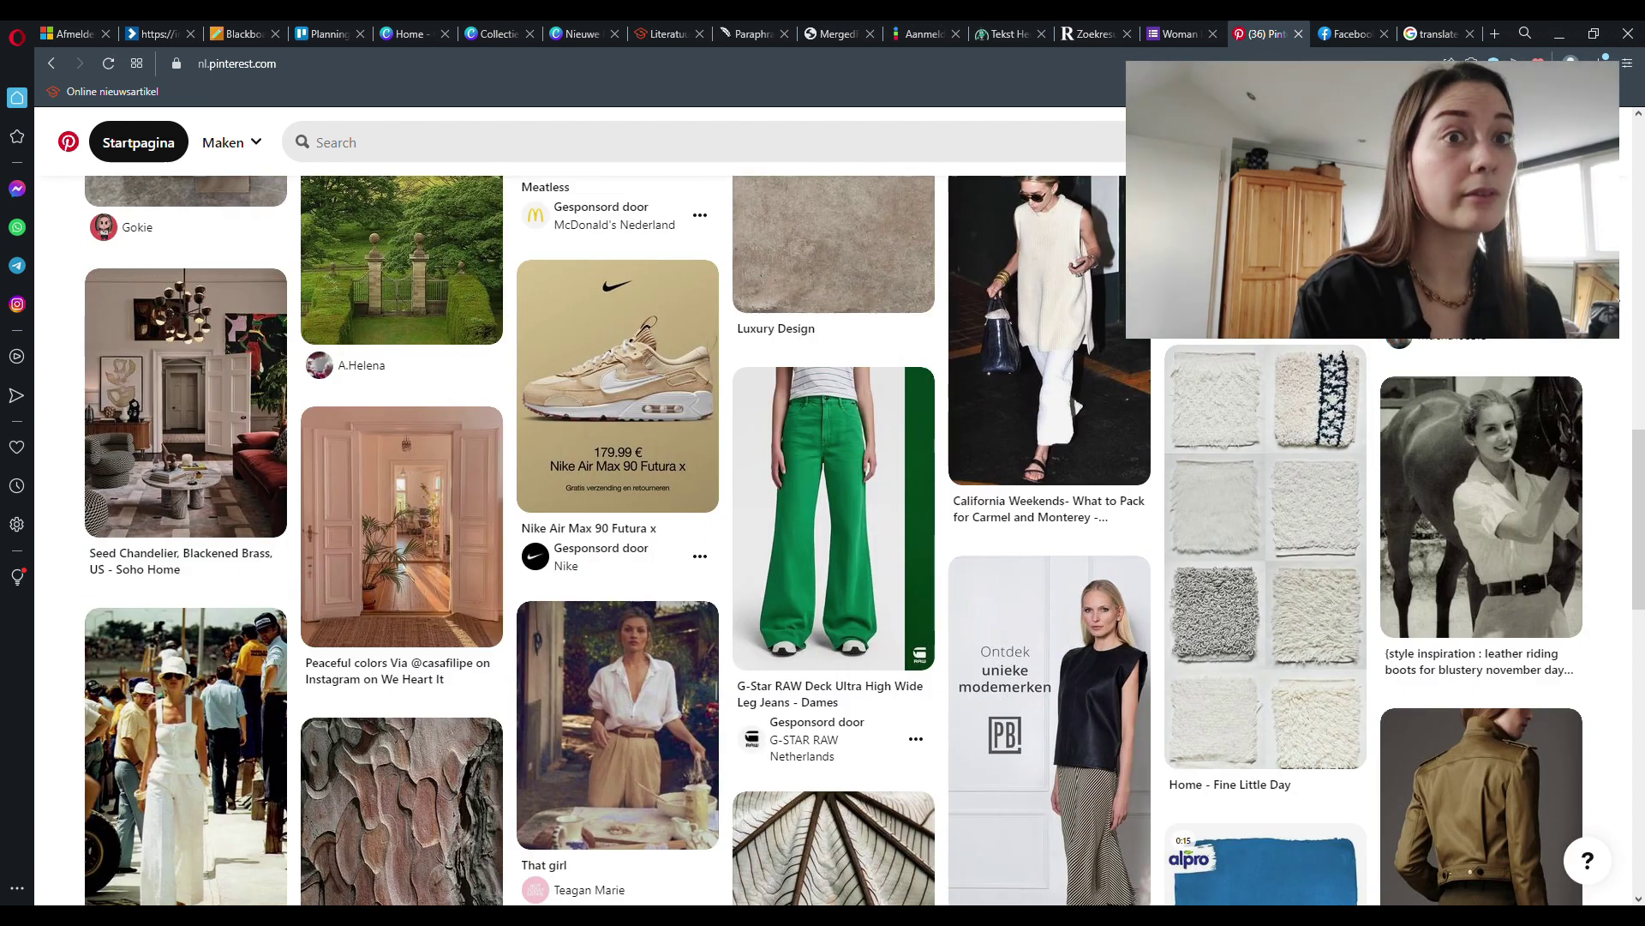
{"action": "scroll", "coordinate": [1623, 309], "scroll_direction": "down", "scroll_amount": 3}
{"action": "scroll", "coordinate": [1624, 309], "scroll_direction": "down", "scroll_amount": 2}
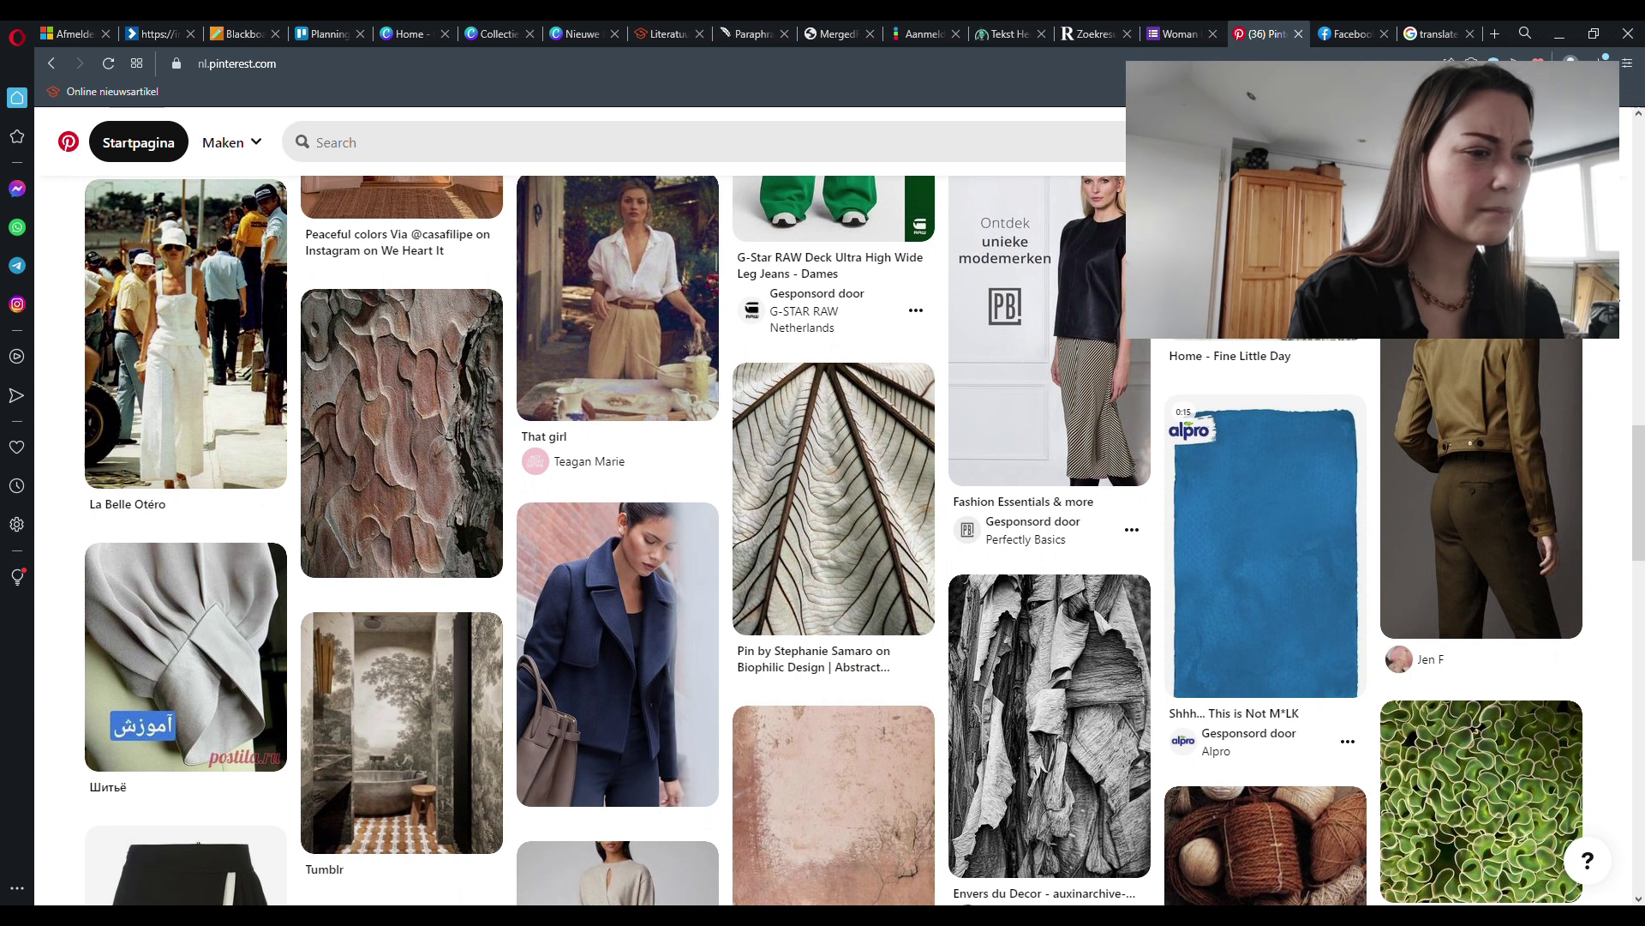
{"action": "scroll", "coordinate": [1623, 298], "scroll_direction": "down", "scroll_amount": 1}
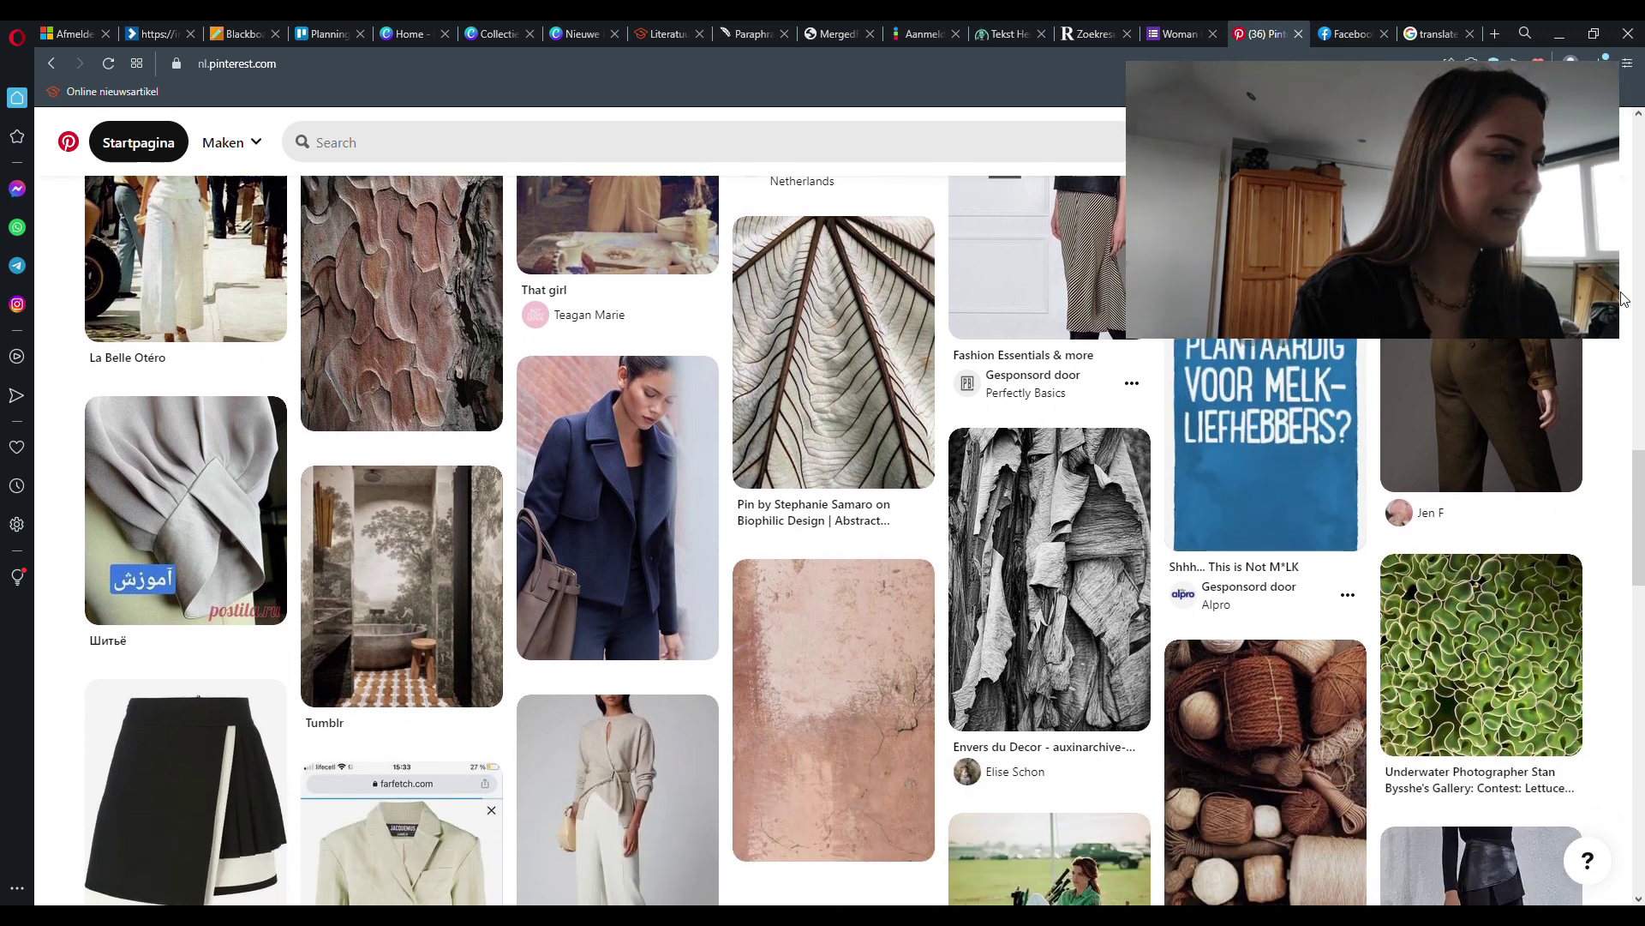
{"action": "scroll", "coordinate": [1622, 298], "scroll_direction": "down", "scroll_amount": 1}
{"action": "scroll", "coordinate": [1623, 299], "scroll_direction": "up", "scroll_amount": 2}
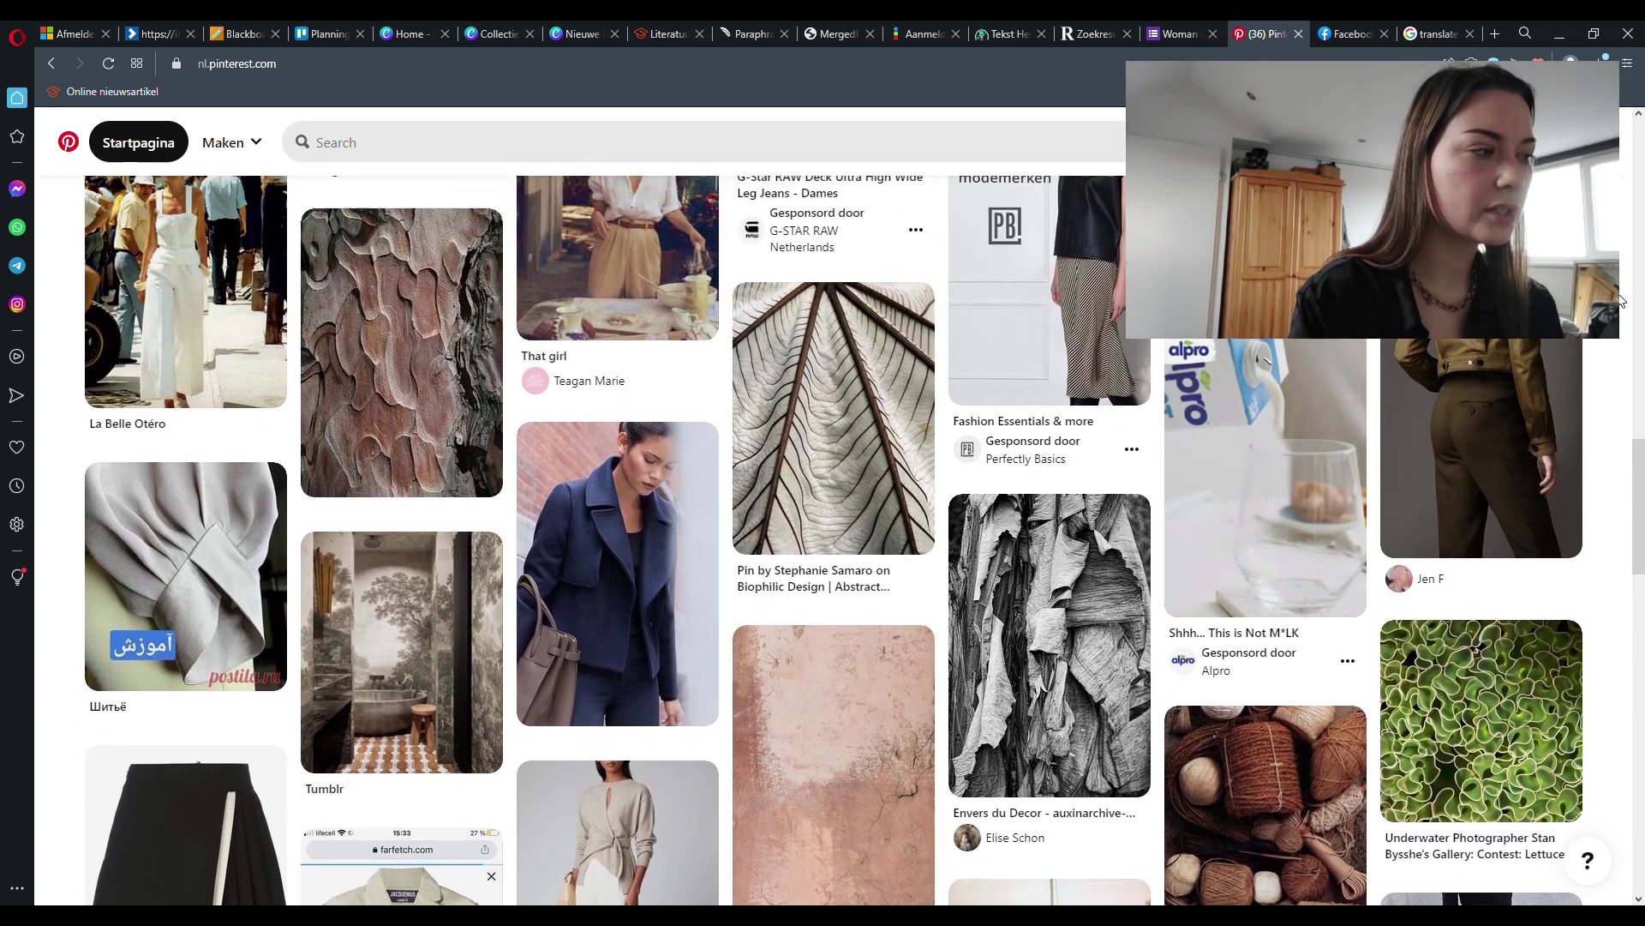
{"action": "scroll", "coordinate": [1624, 298], "scroll_direction": "down", "scroll_amount": 1}
{"action": "scroll", "coordinate": [1626, 299], "scroll_direction": "down", "scroll_amount": 1}
{"action": "scroll", "coordinate": [1628, 298], "scroll_direction": "down", "scroll_amount": 1}
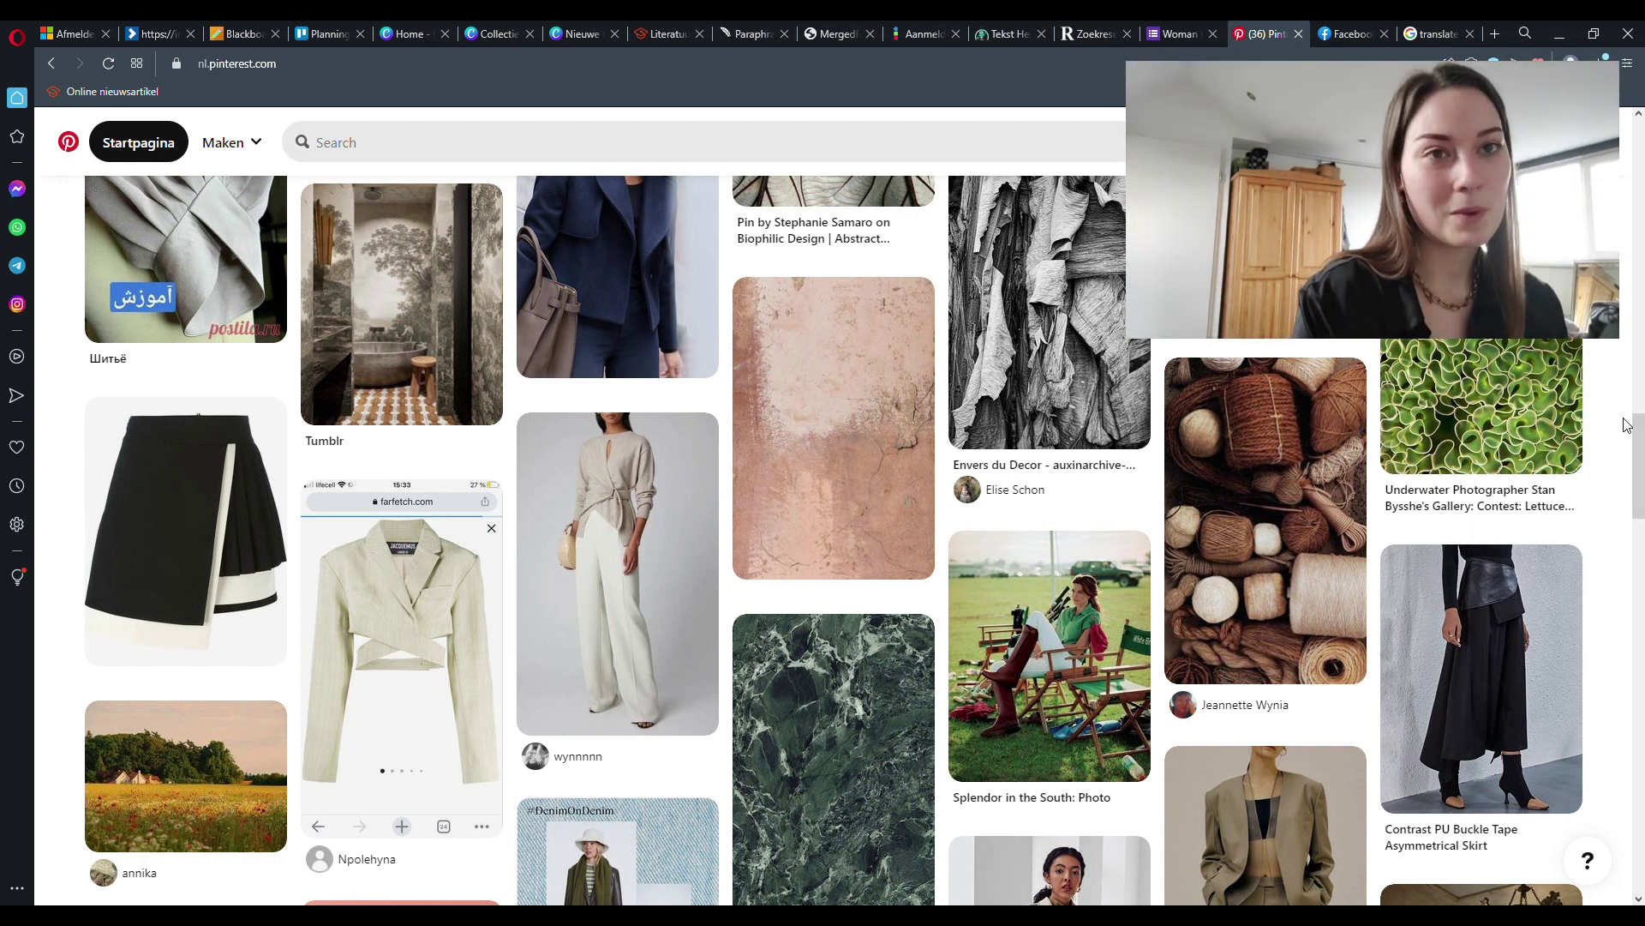
{"action": "scroll", "coordinate": [1616, 434], "scroll_direction": "down", "scroll_amount": 1}
{"action": "scroll", "coordinate": [1617, 434], "scroll_direction": "down", "scroll_amount": 2}
{"action": "scroll", "coordinate": [1616, 437], "scroll_direction": "down", "scroll_amount": 2}
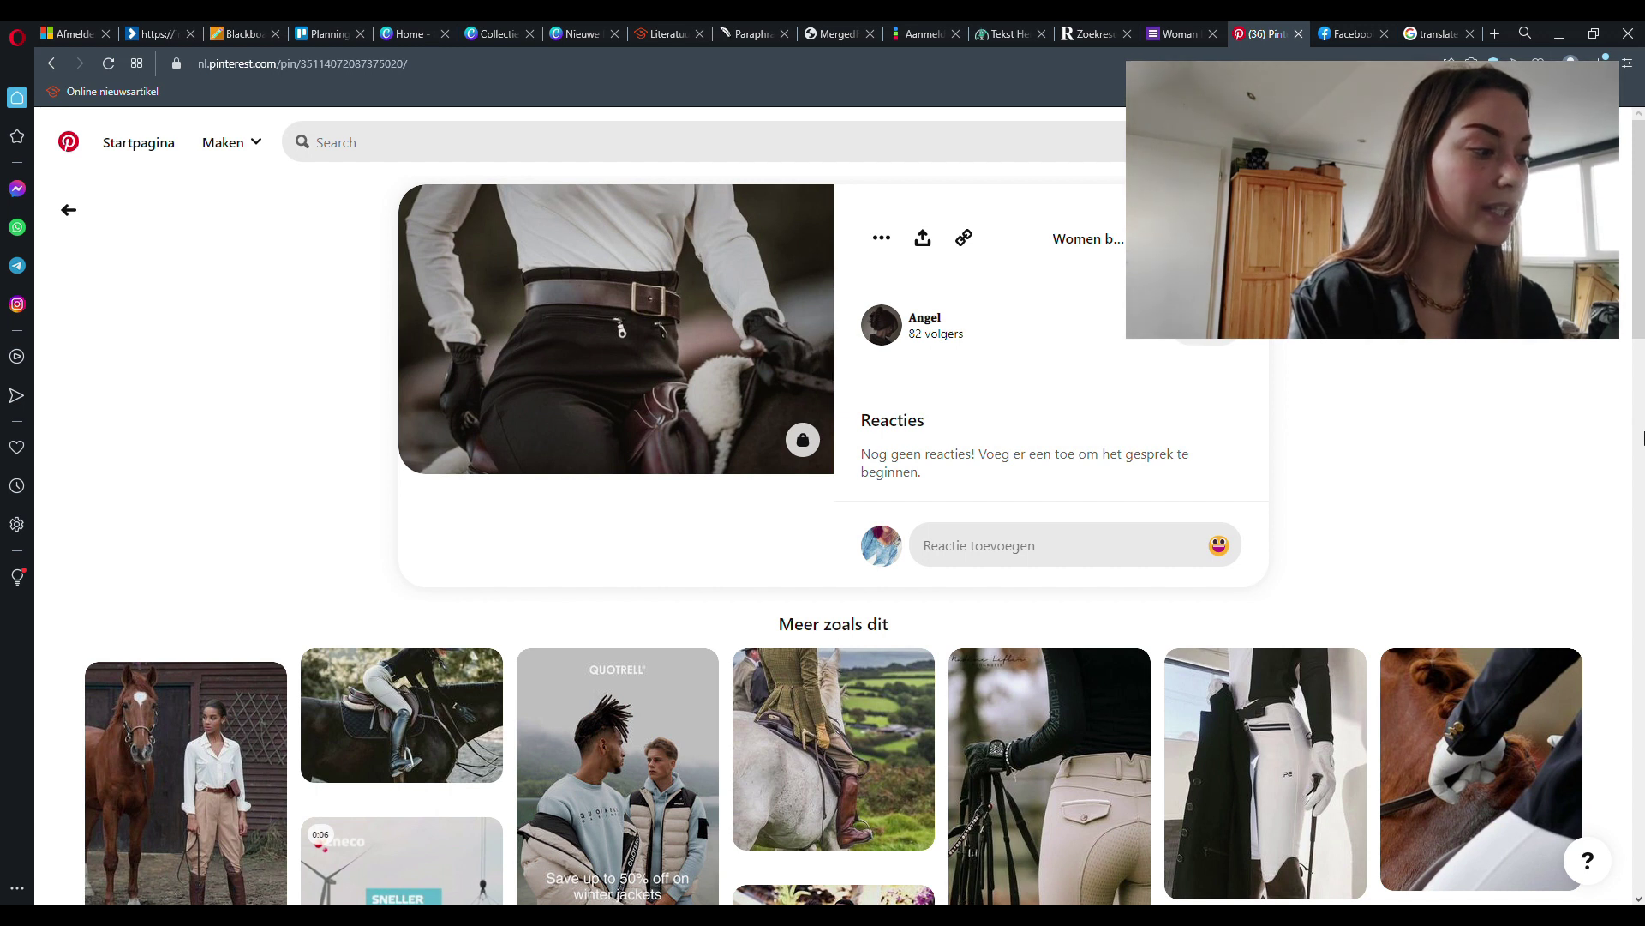
{"action": "scroll", "coordinate": [1567, 448], "scroll_direction": "down", "scroll_amount": 2}
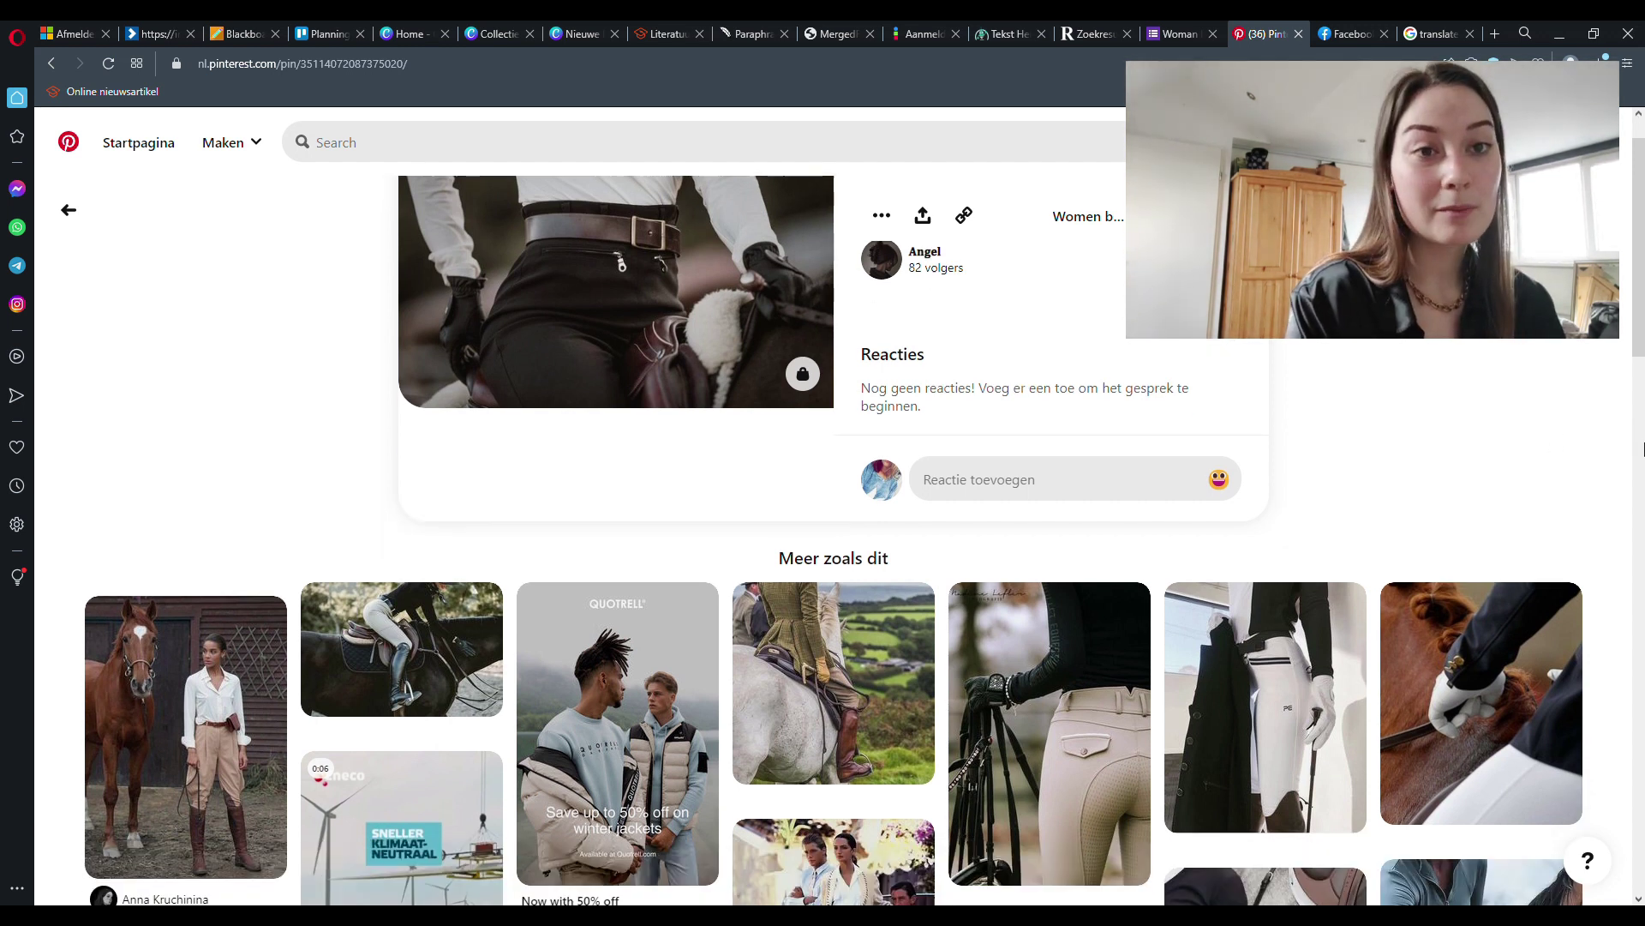
{"action": "scroll", "coordinate": [1643, 443], "scroll_direction": "down", "scroll_amount": 1}
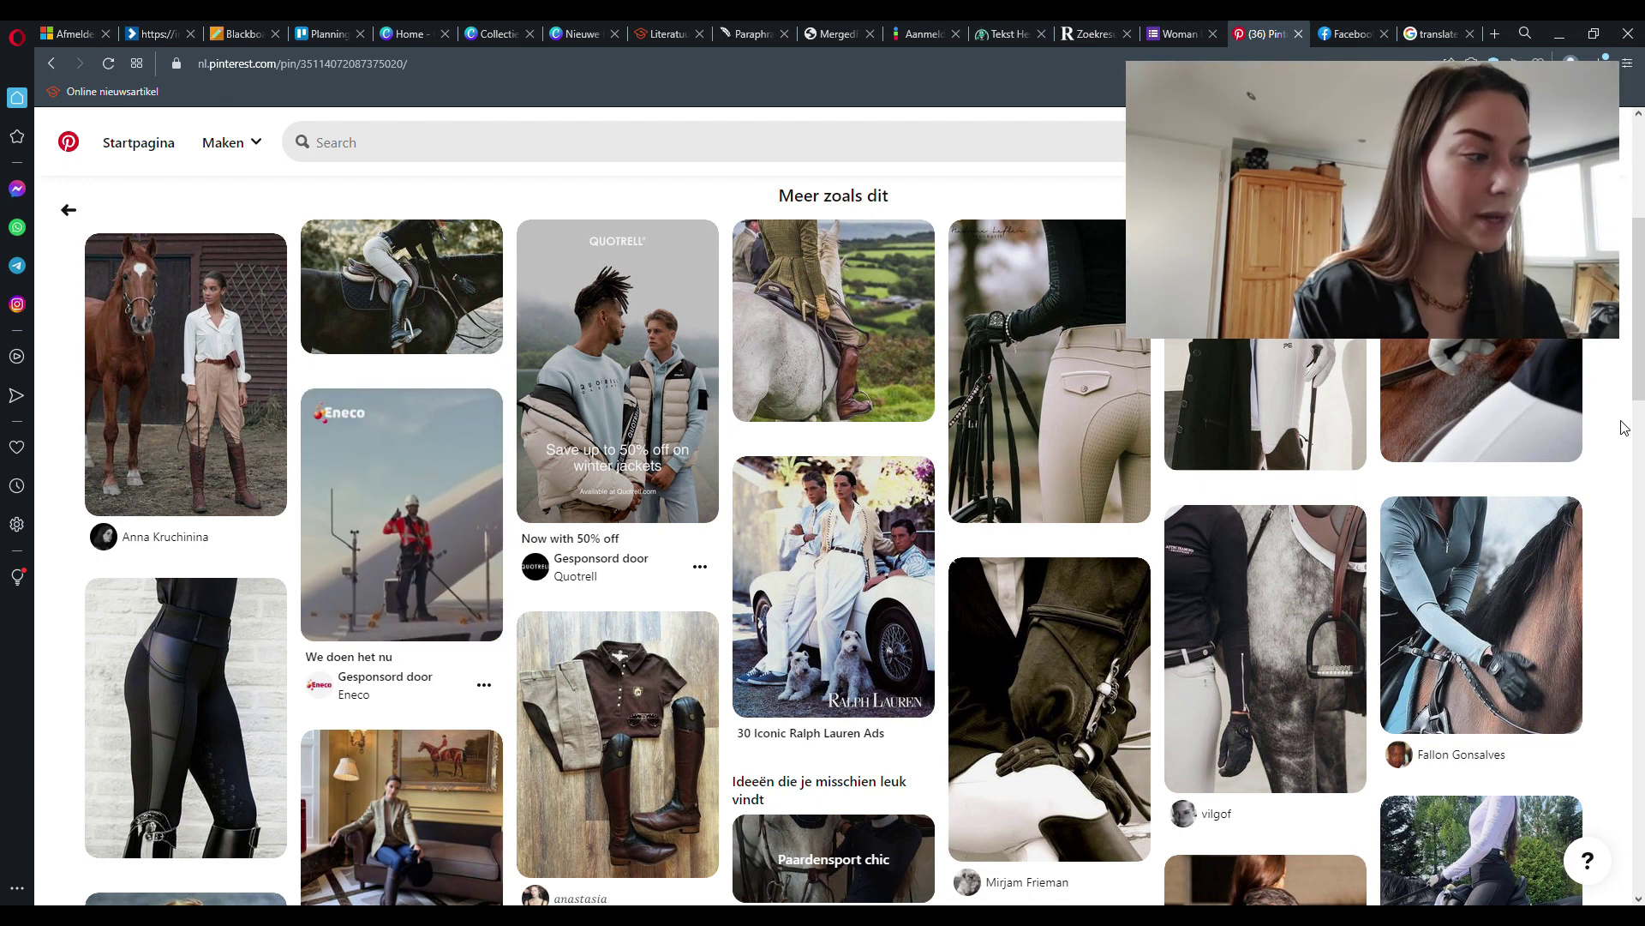
{"action": "scroll", "coordinate": [1624, 425], "scroll_direction": "down", "scroll_amount": 1}
{"action": "scroll", "coordinate": [1623, 412], "scroll_direction": "up", "scroll_amount": 1}
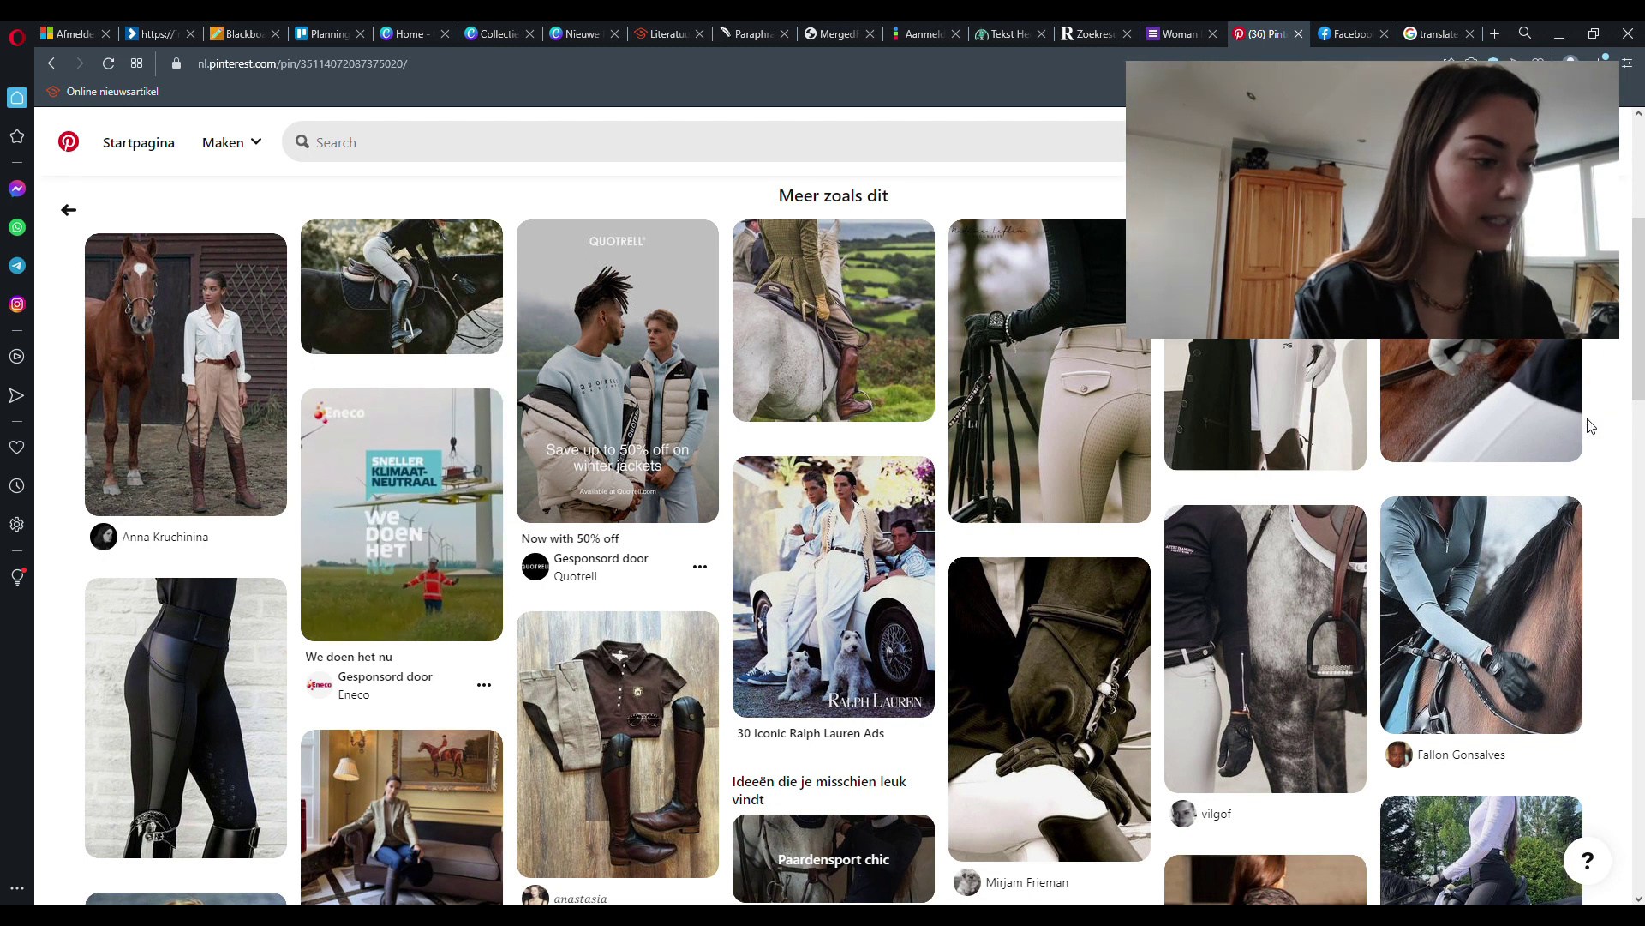
Open the beige riding breeches pin from the 'Meer zoals dit' grid.
{"action": "left_click", "coordinate": [1137, 386]}
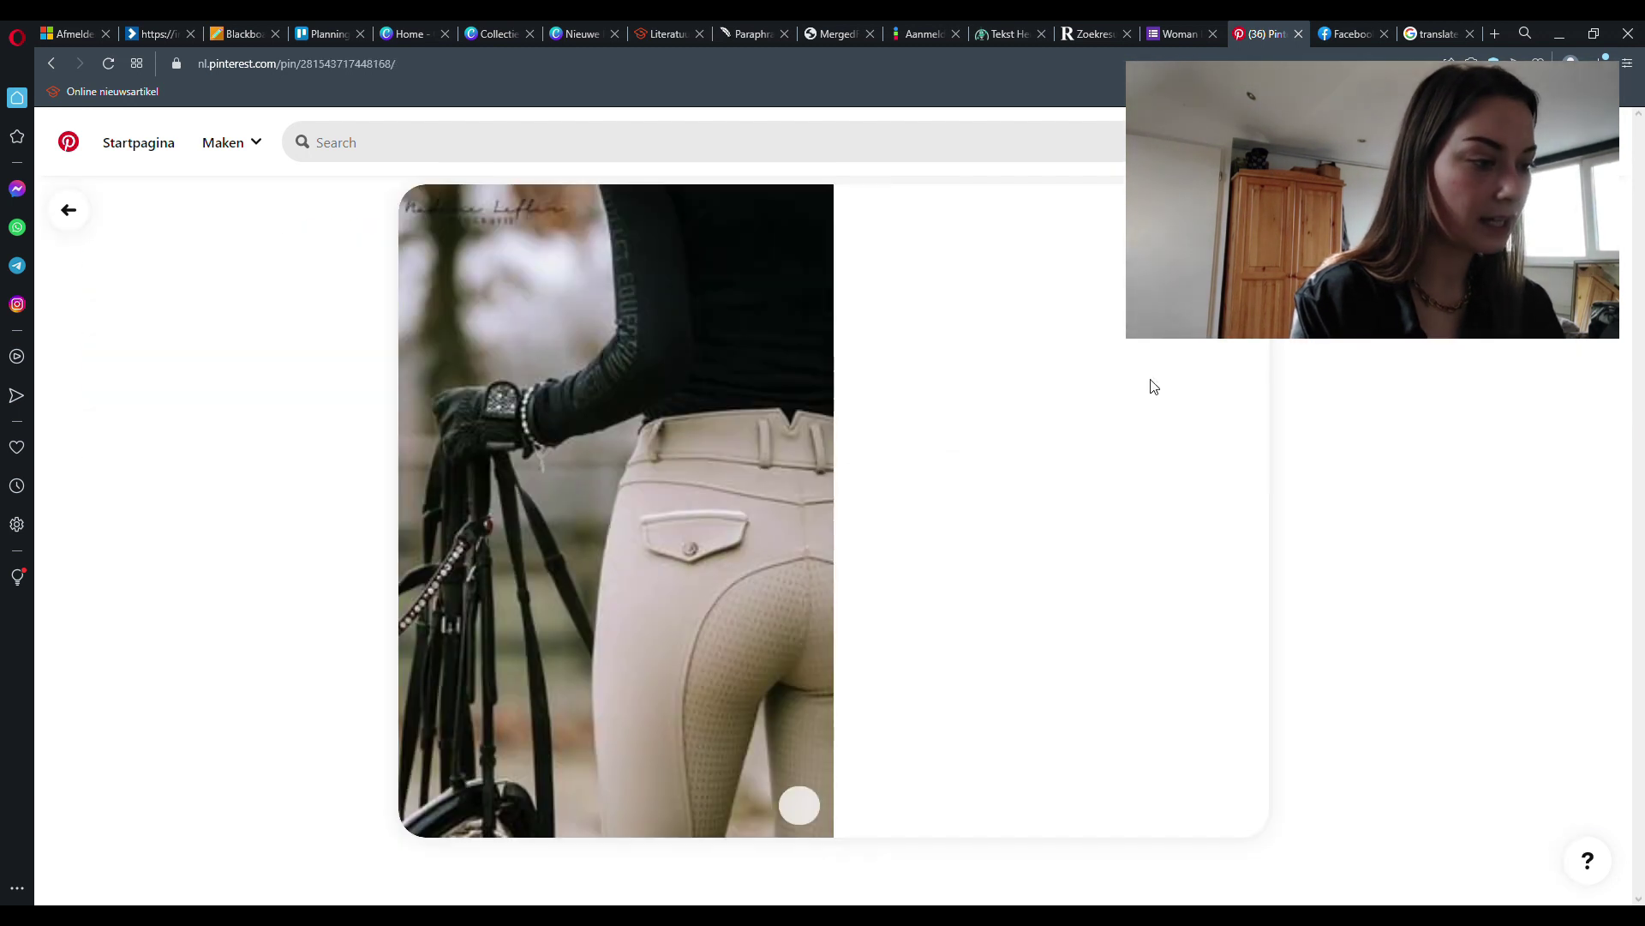
{"action": "scroll", "coordinate": [1616, 450], "scroll_direction": "down", "scroll_amount": 1}
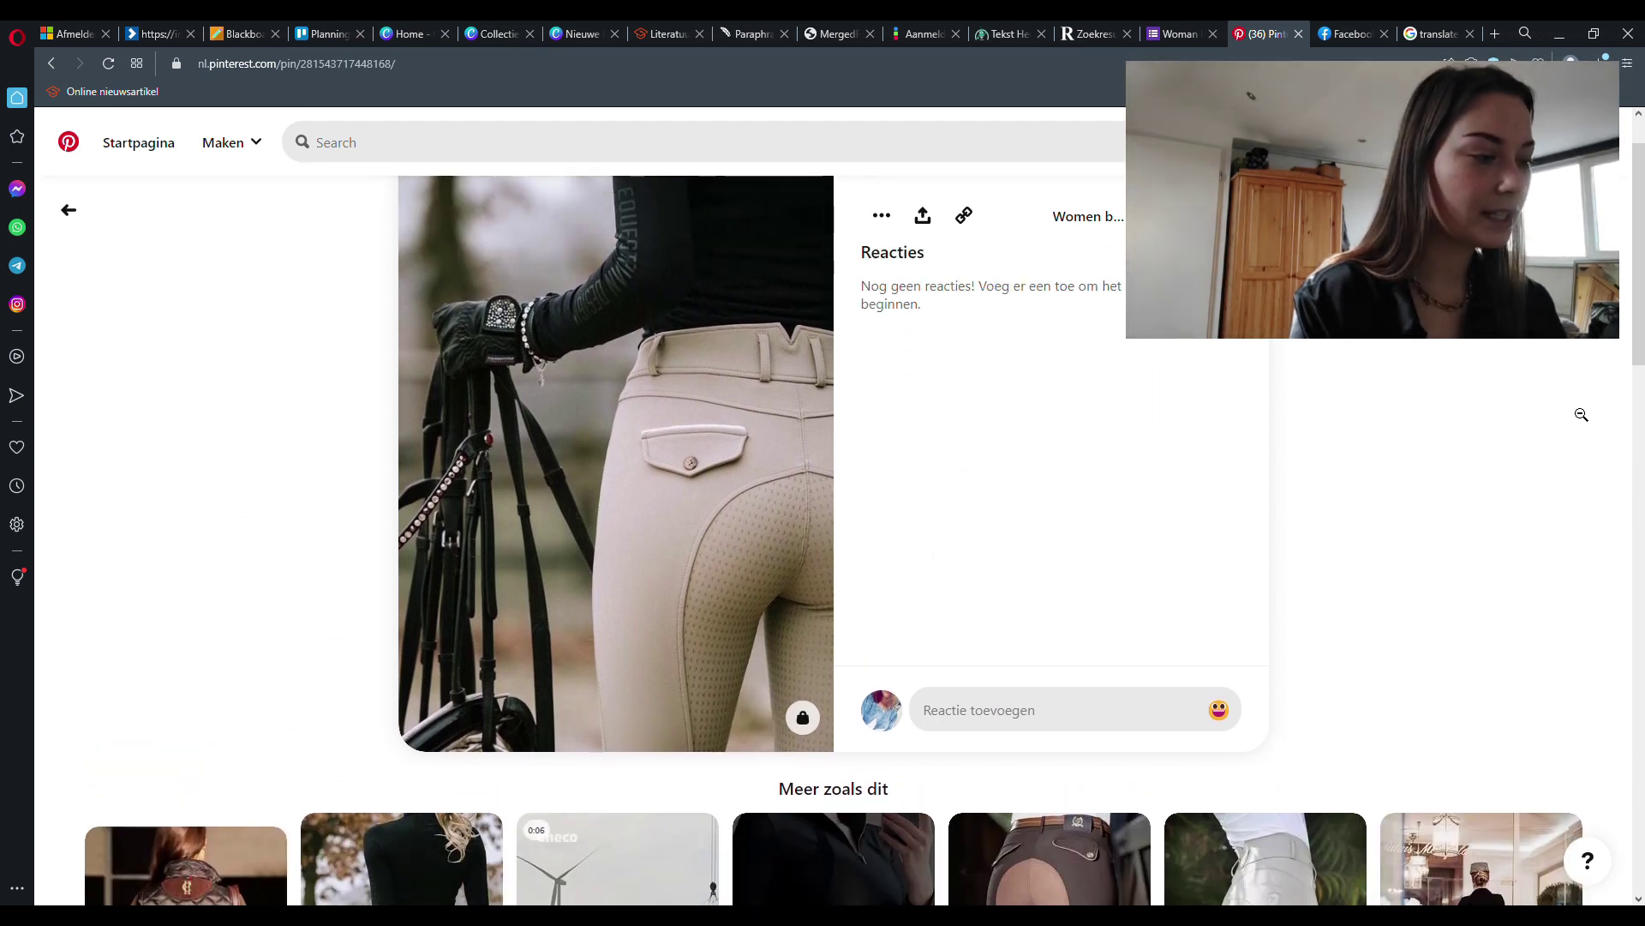
{"action": "scroll", "coordinate": [1581, 415], "scroll_direction": "down", "scroll_amount": 2}
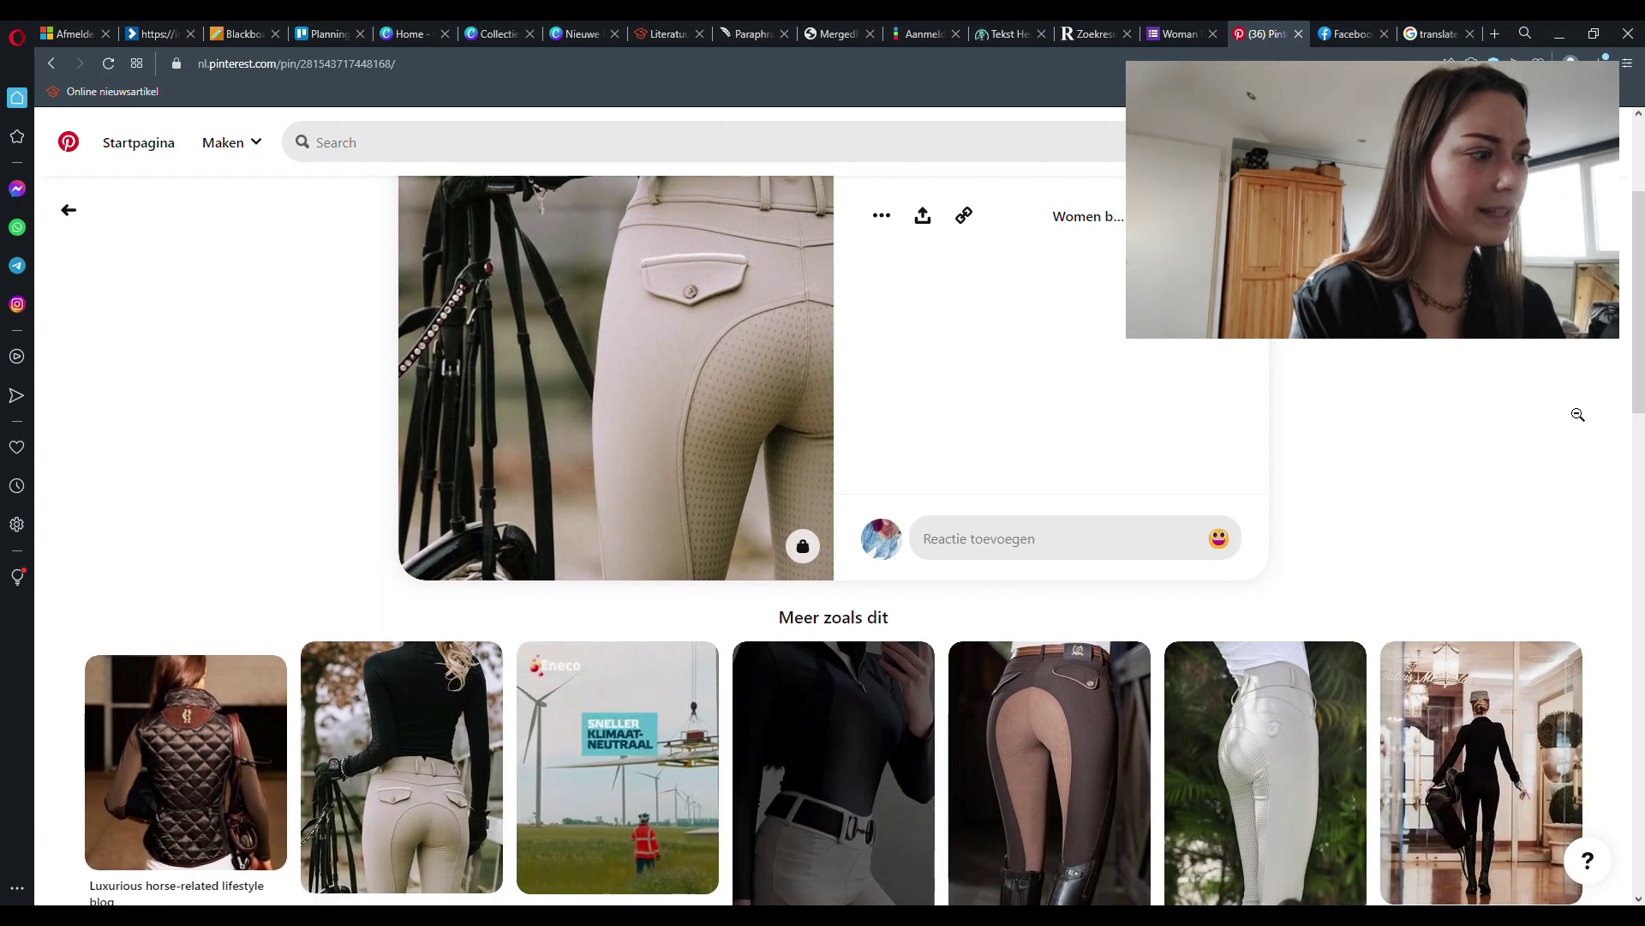
{"action": "scroll", "coordinate": [1579, 414], "scroll_direction": "down", "scroll_amount": 1}
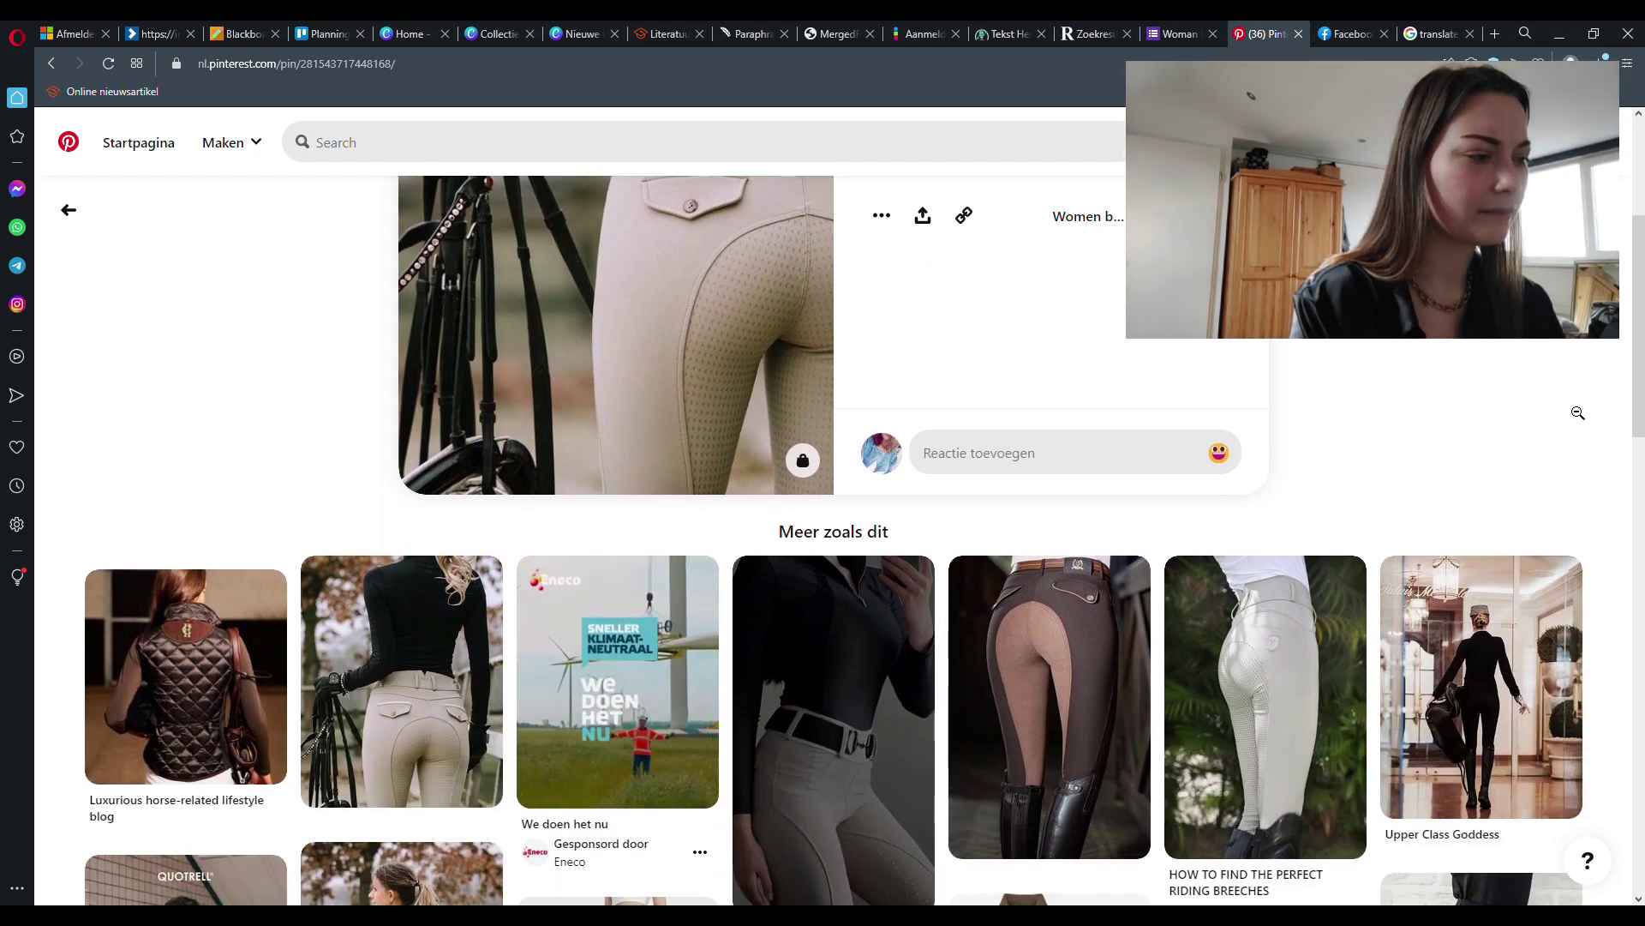
{"action": "scroll", "coordinate": [1577, 413], "scroll_direction": "down", "scroll_amount": 1}
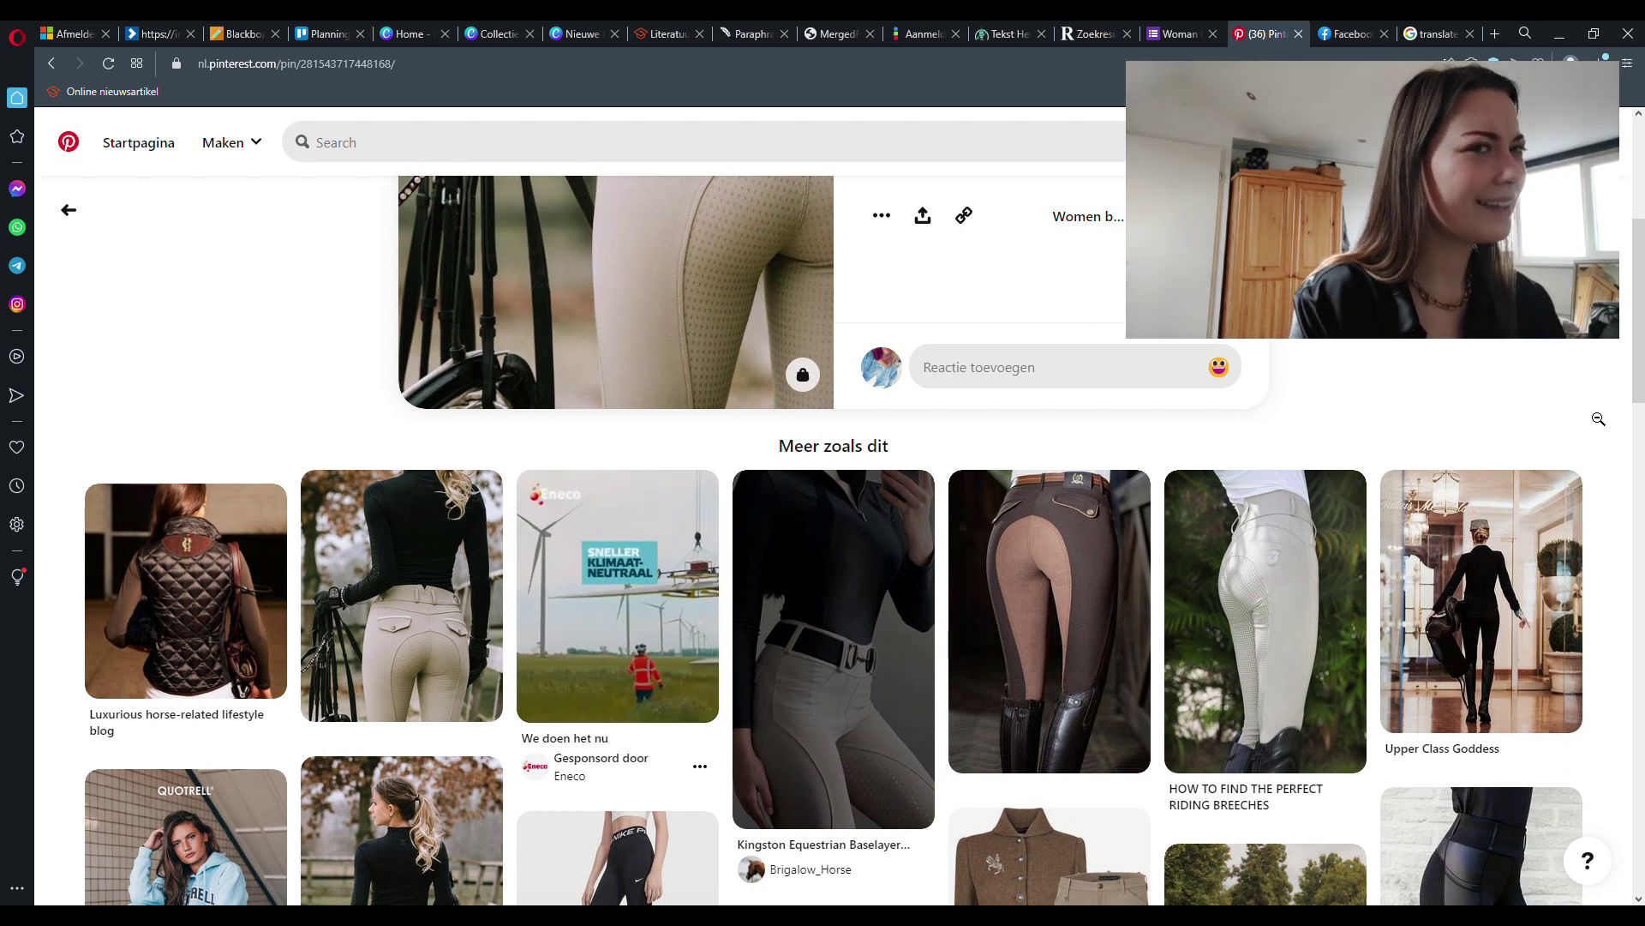
{"action": "scroll", "coordinate": [1594, 420], "scroll_direction": "down", "scroll_amount": 2}
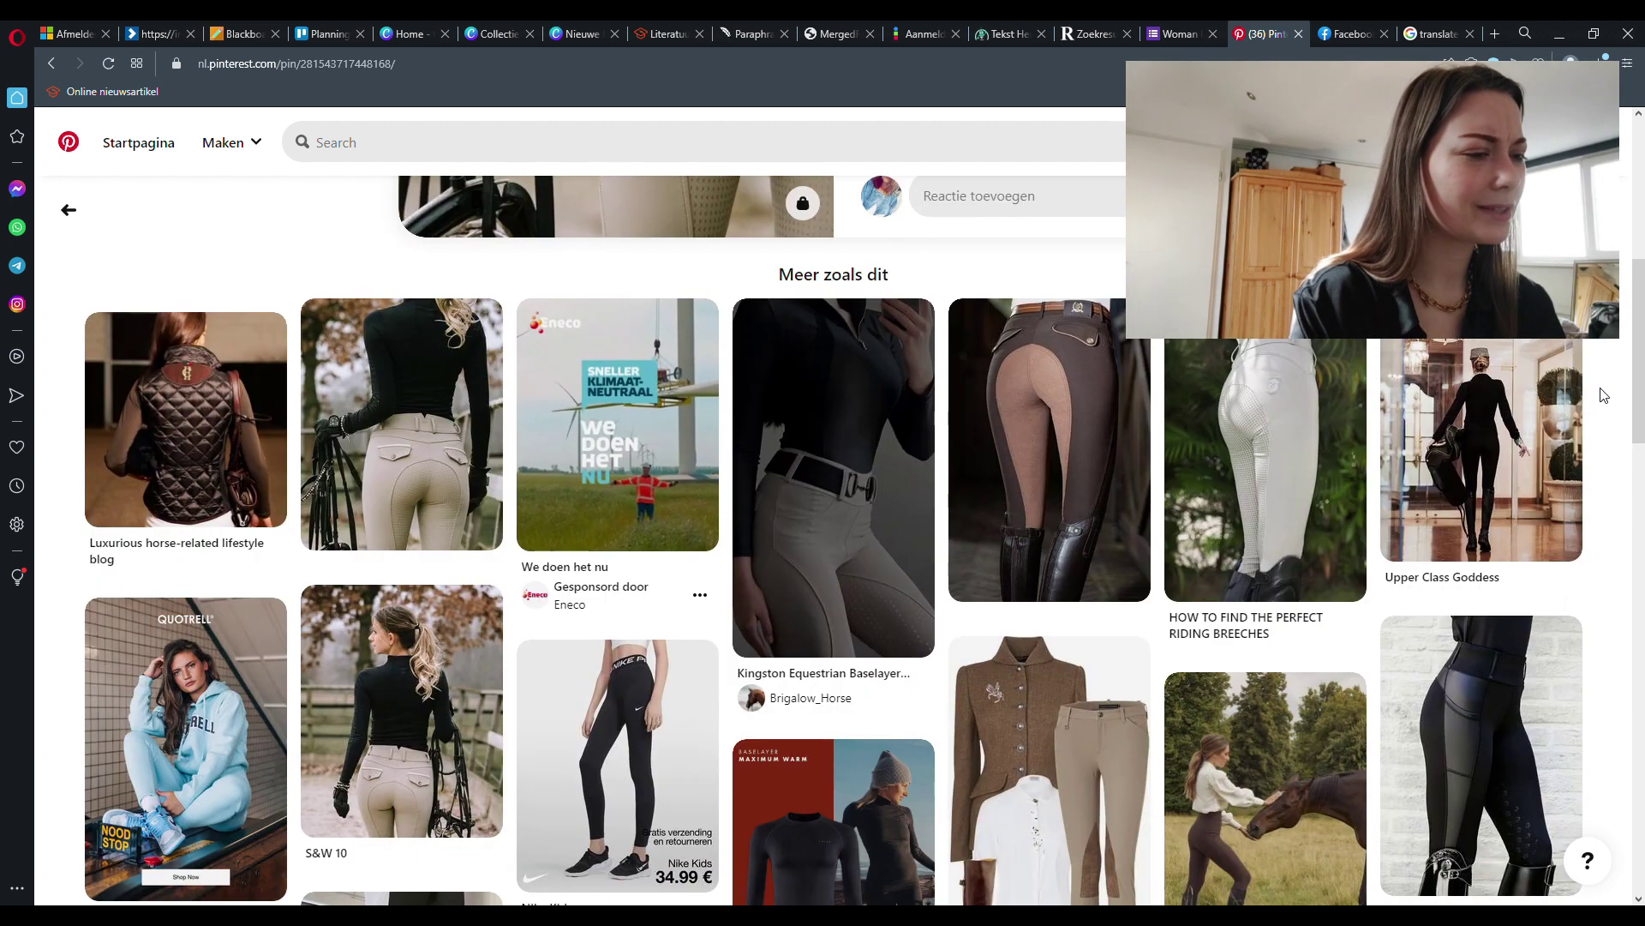
{"action": "scroll", "coordinate": [1604, 387], "scroll_direction": "down", "scroll_amount": 3}
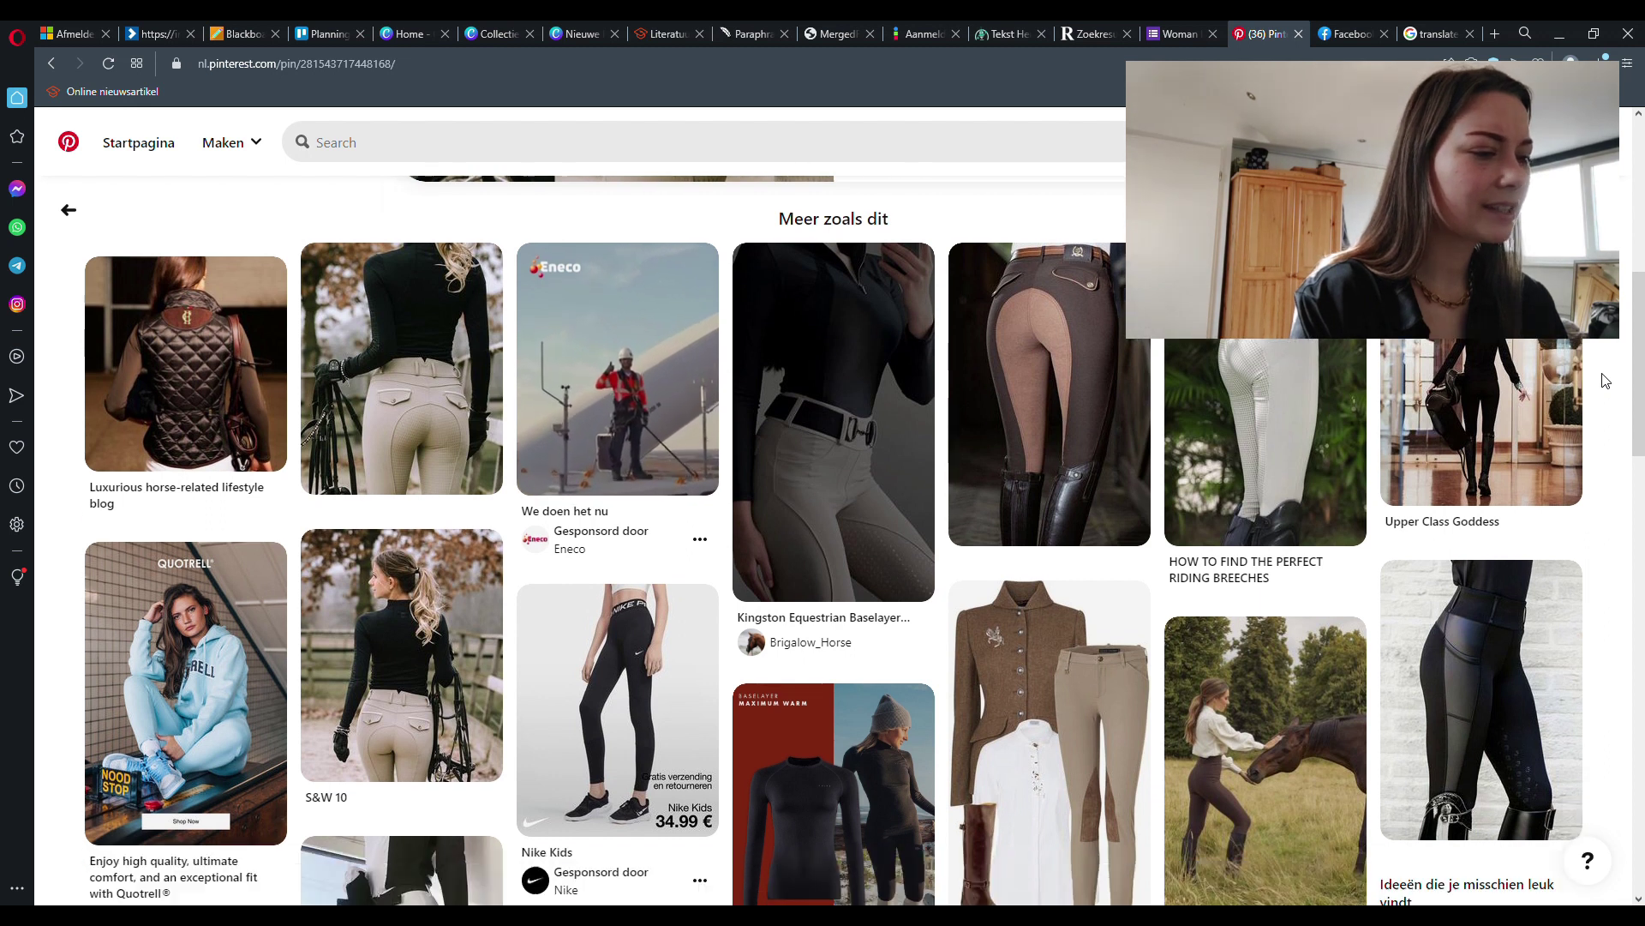
{"action": "scroll", "coordinate": [1603, 381], "scroll_direction": "down", "scroll_amount": 1}
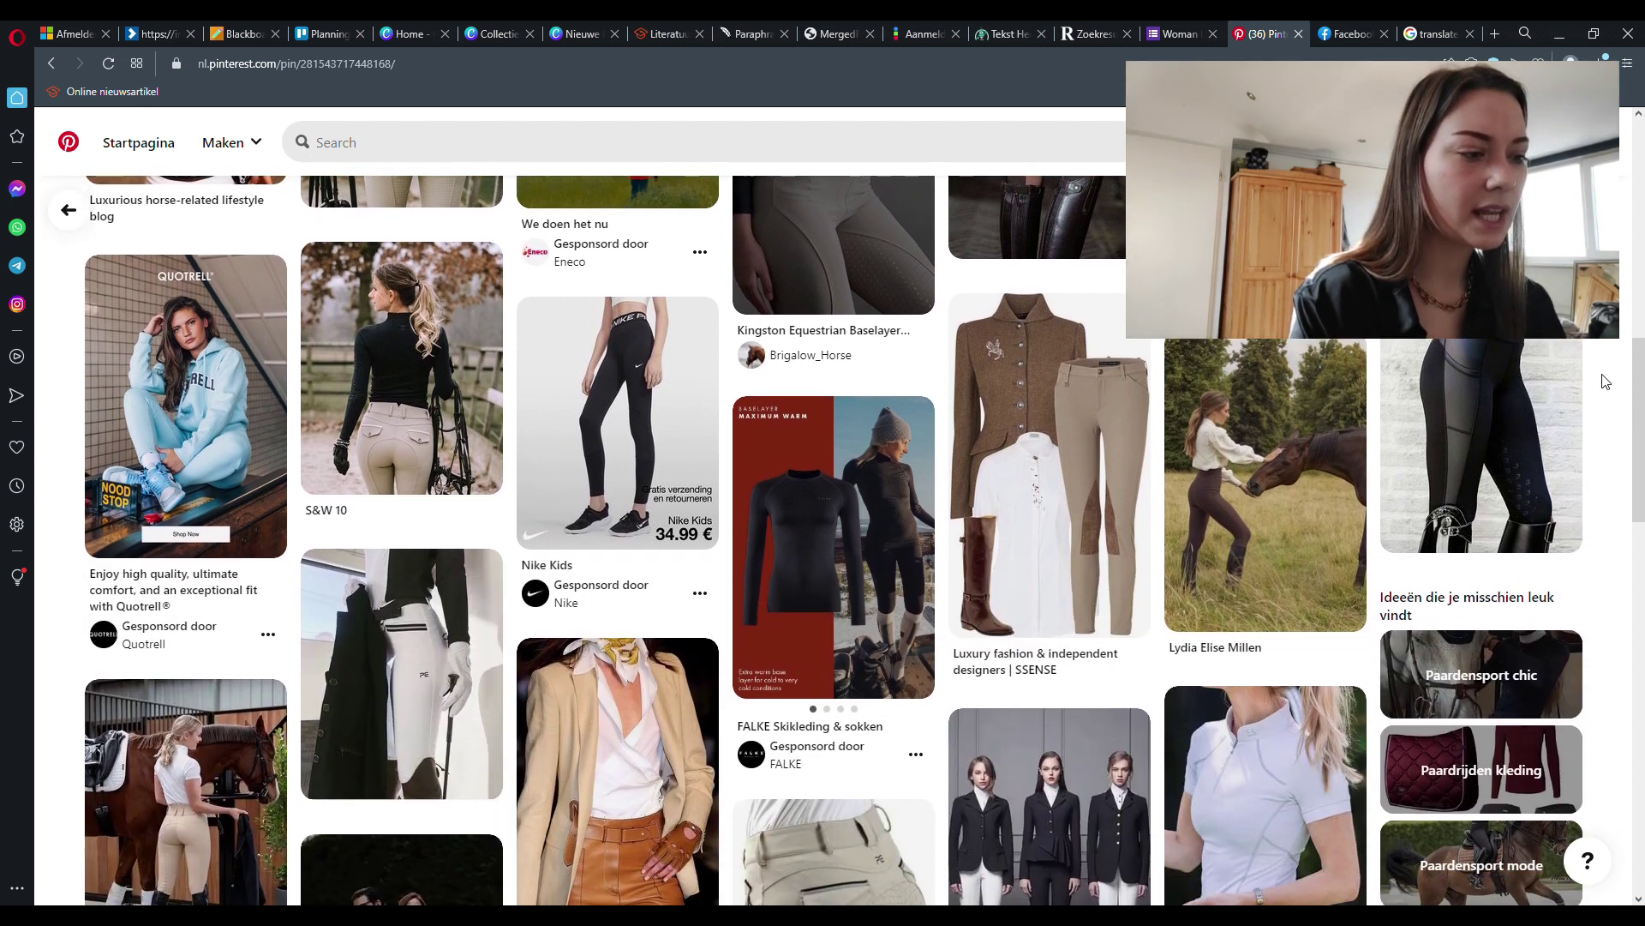
{"action": "scroll", "coordinate": [1602, 381], "scroll_direction": "down", "scroll_amount": 2}
{"action": "scroll", "coordinate": [1603, 381], "scroll_direction": "down", "scroll_amount": 3}
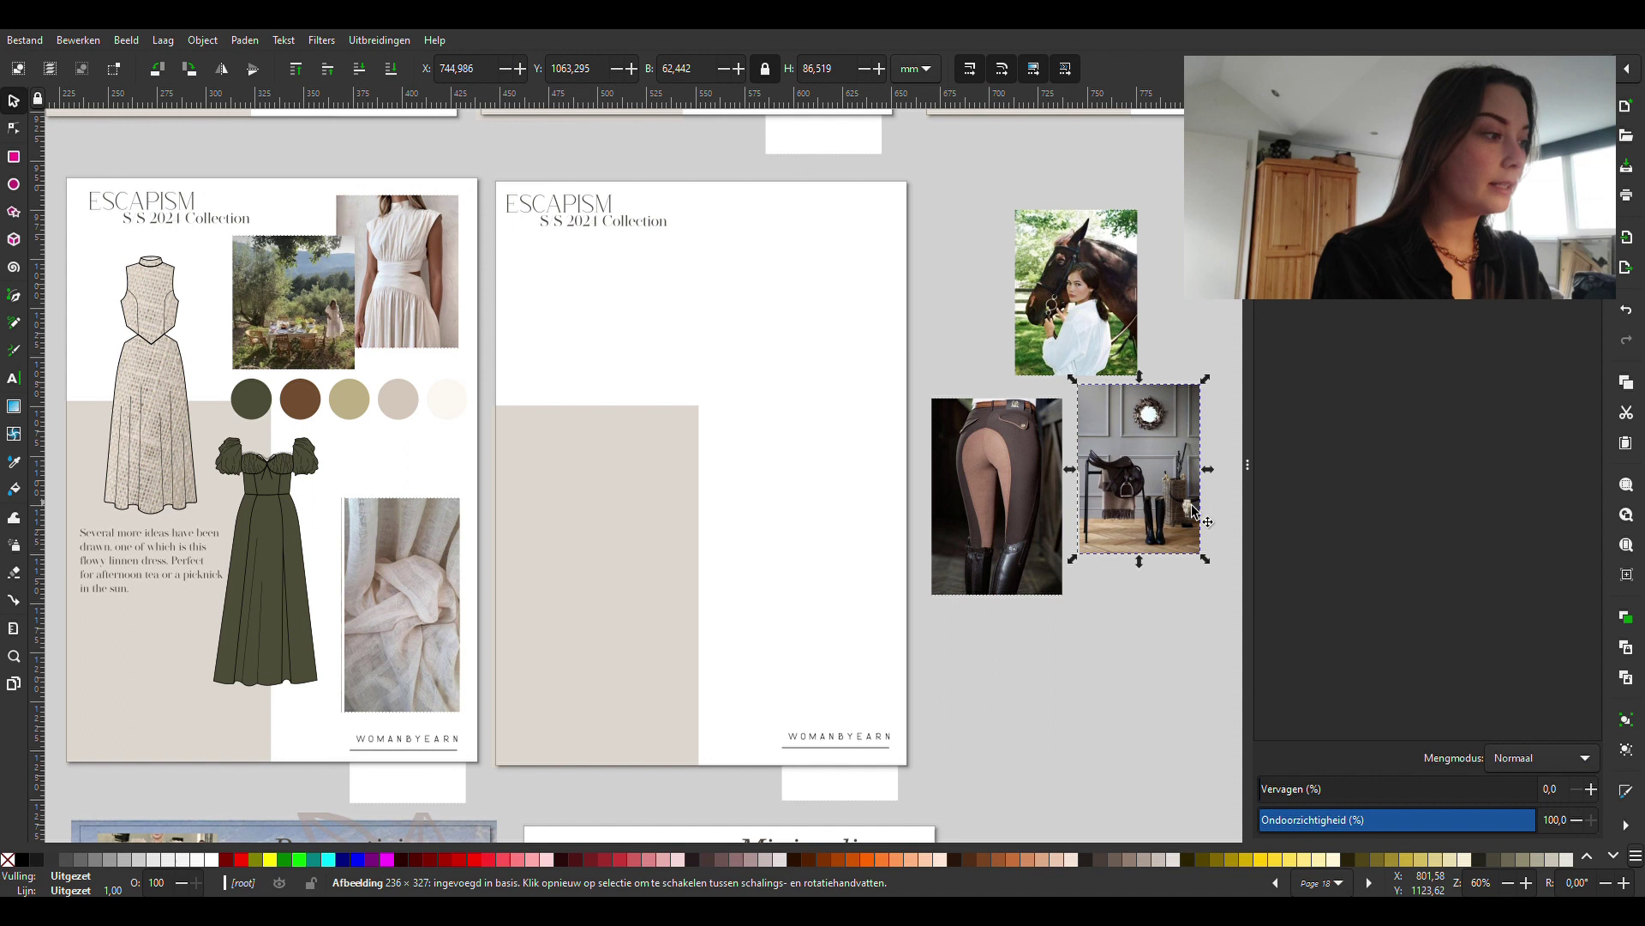
Move the saddle photo onto page two and overlap the horse photo just above it.
{"action": "left_click_drag", "start_coordinate": [1154, 478], "coordinate": [824, 533]}
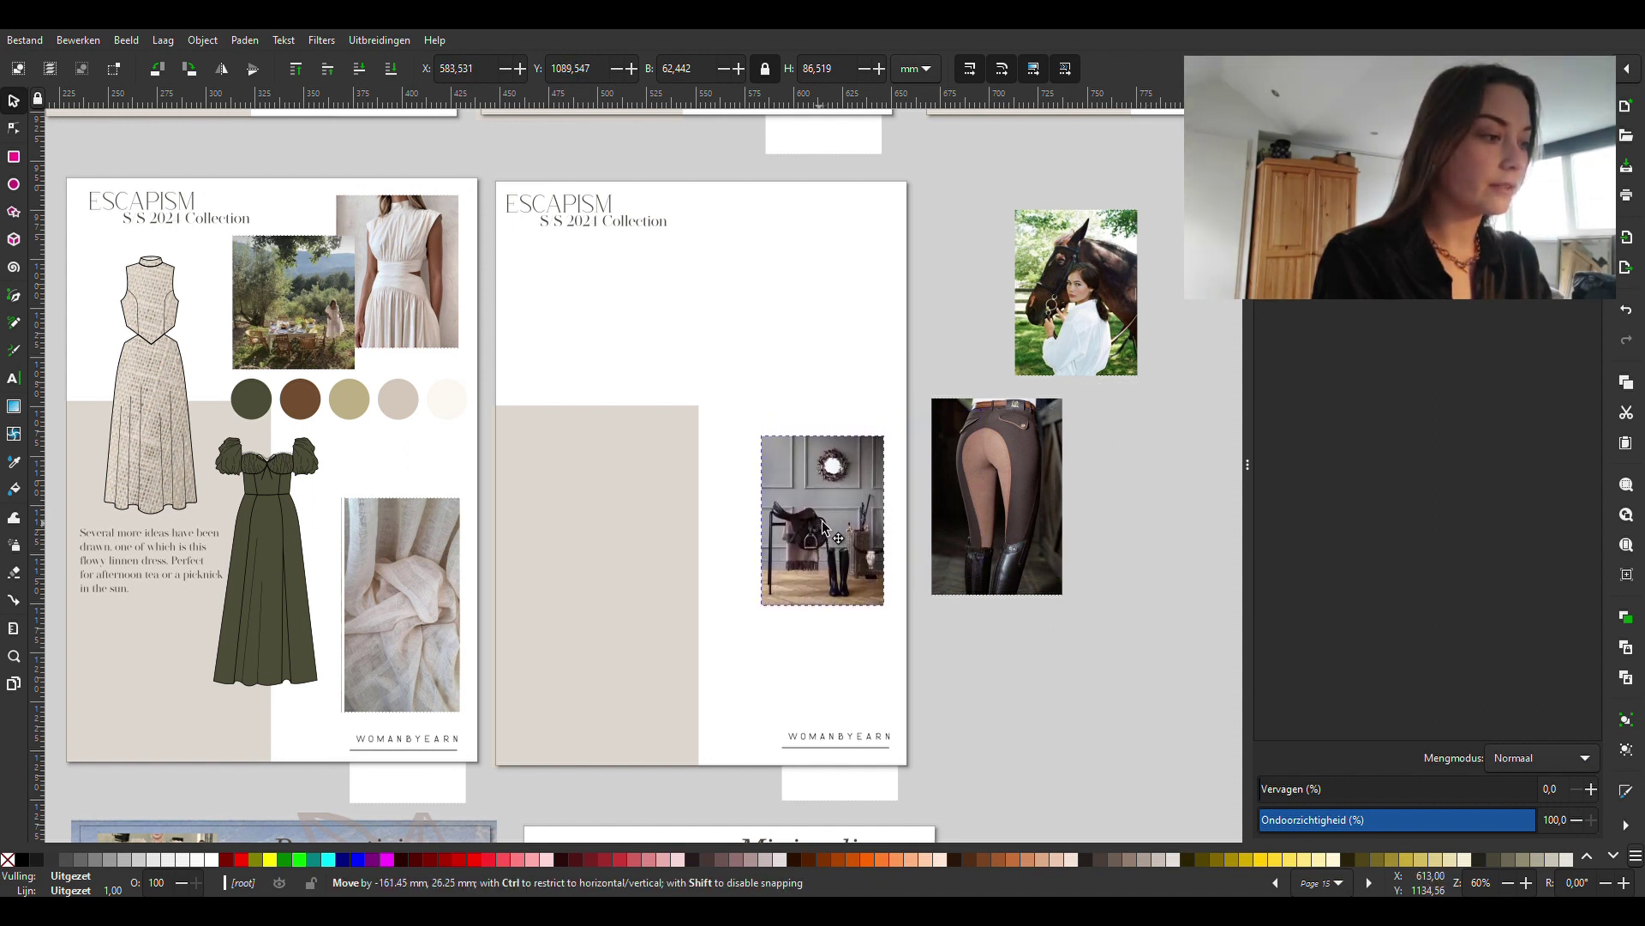
{"action": "left_click_drag", "start_coordinate": [823, 524], "coordinate": [833, 502]}
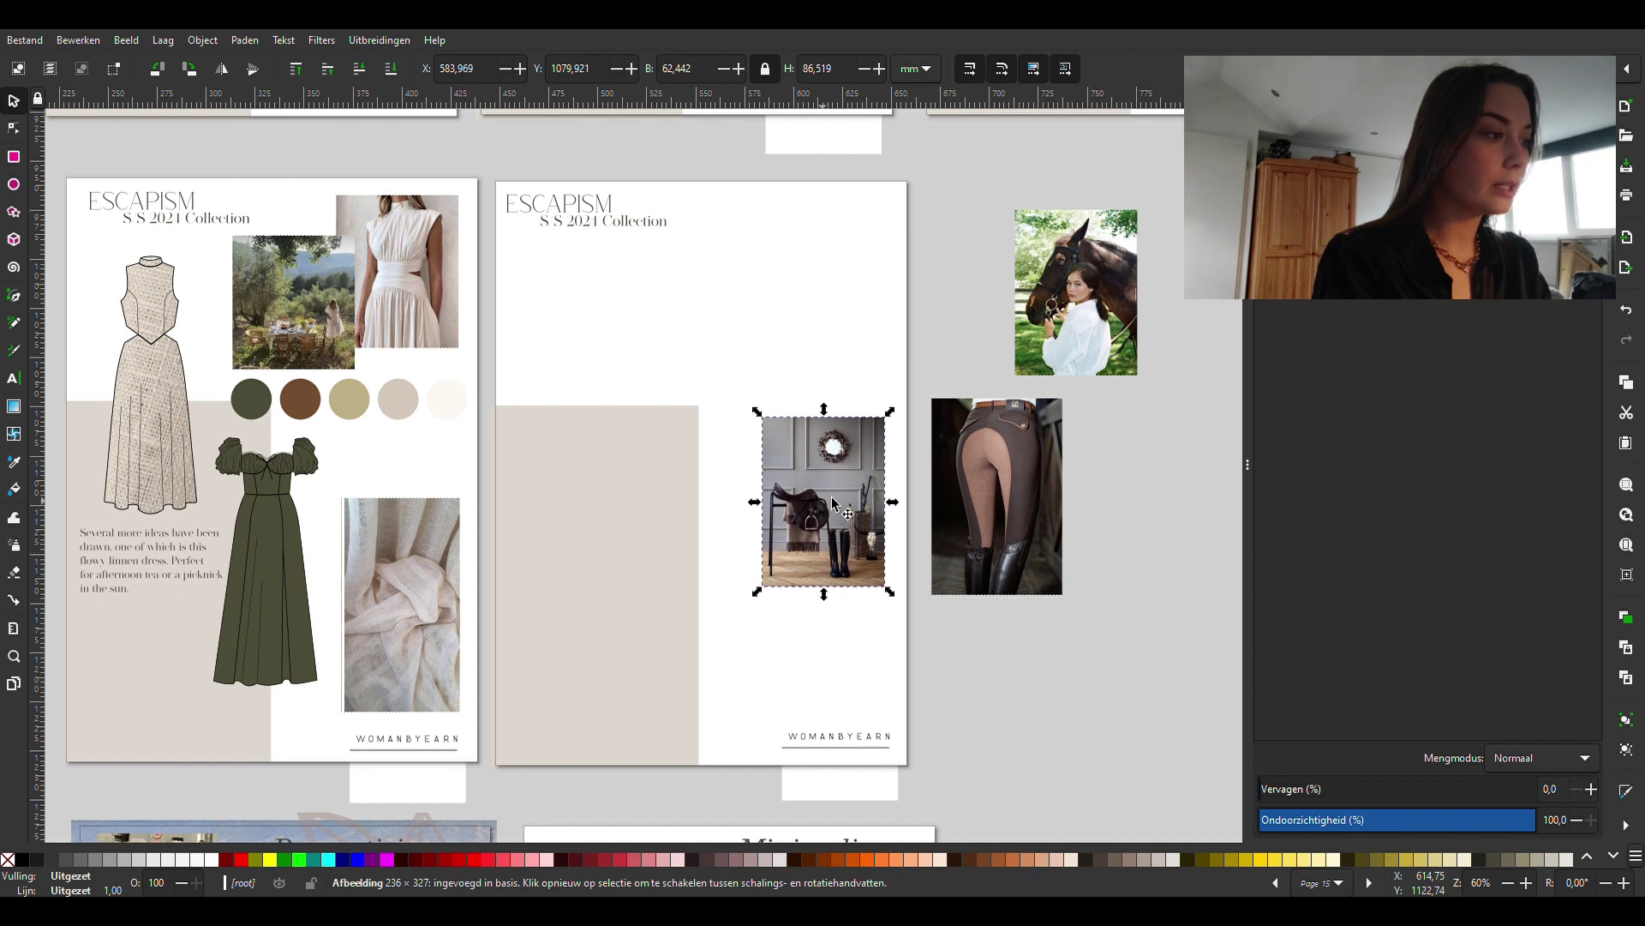
{"action": "mouse_move", "coordinate": [1082, 314]}
{"action": "left_mouse_down"}
{"action": "mouse_move", "coordinate": [829, 580]}
{"action": "mouse_move", "coordinate": [797, 375]}
{"action": "left_mouse_up"}
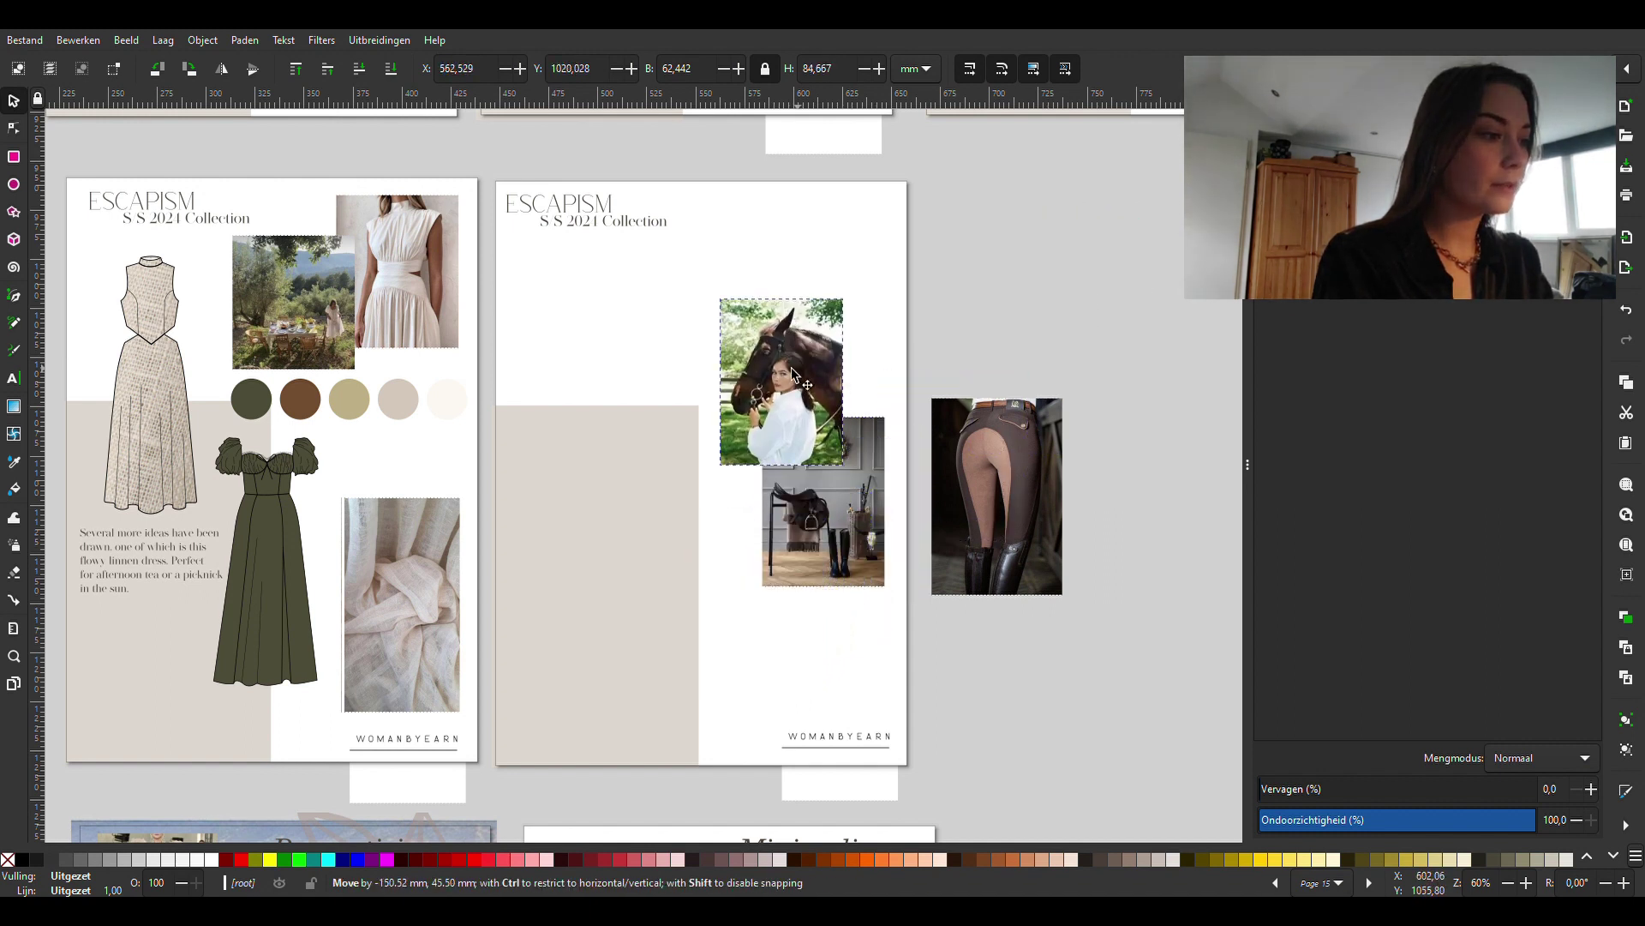
{"action": "left_click_drag", "start_coordinate": [796, 374], "coordinate": [811, 362]}
{"action": "left_click", "coordinate": [1080, 316]}
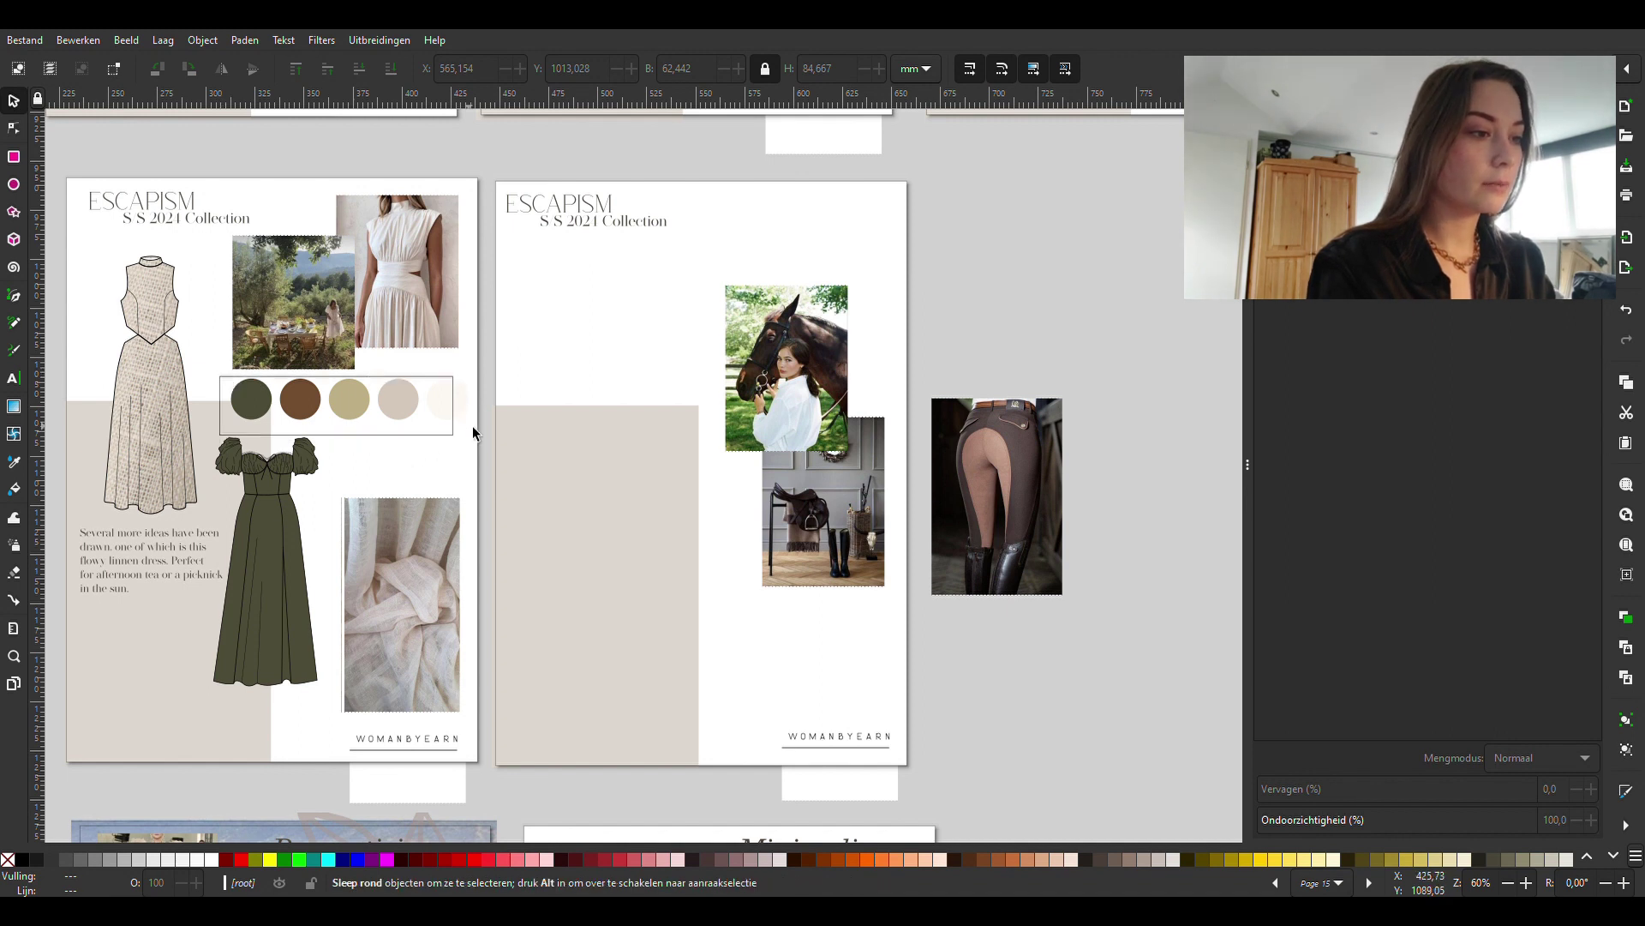
Paste the five colour circles onto page two as a vertical column, and raise the breeches photo.
{"action": "left_click_drag", "start_coordinate": [476, 437], "coordinate": [477, 434]}
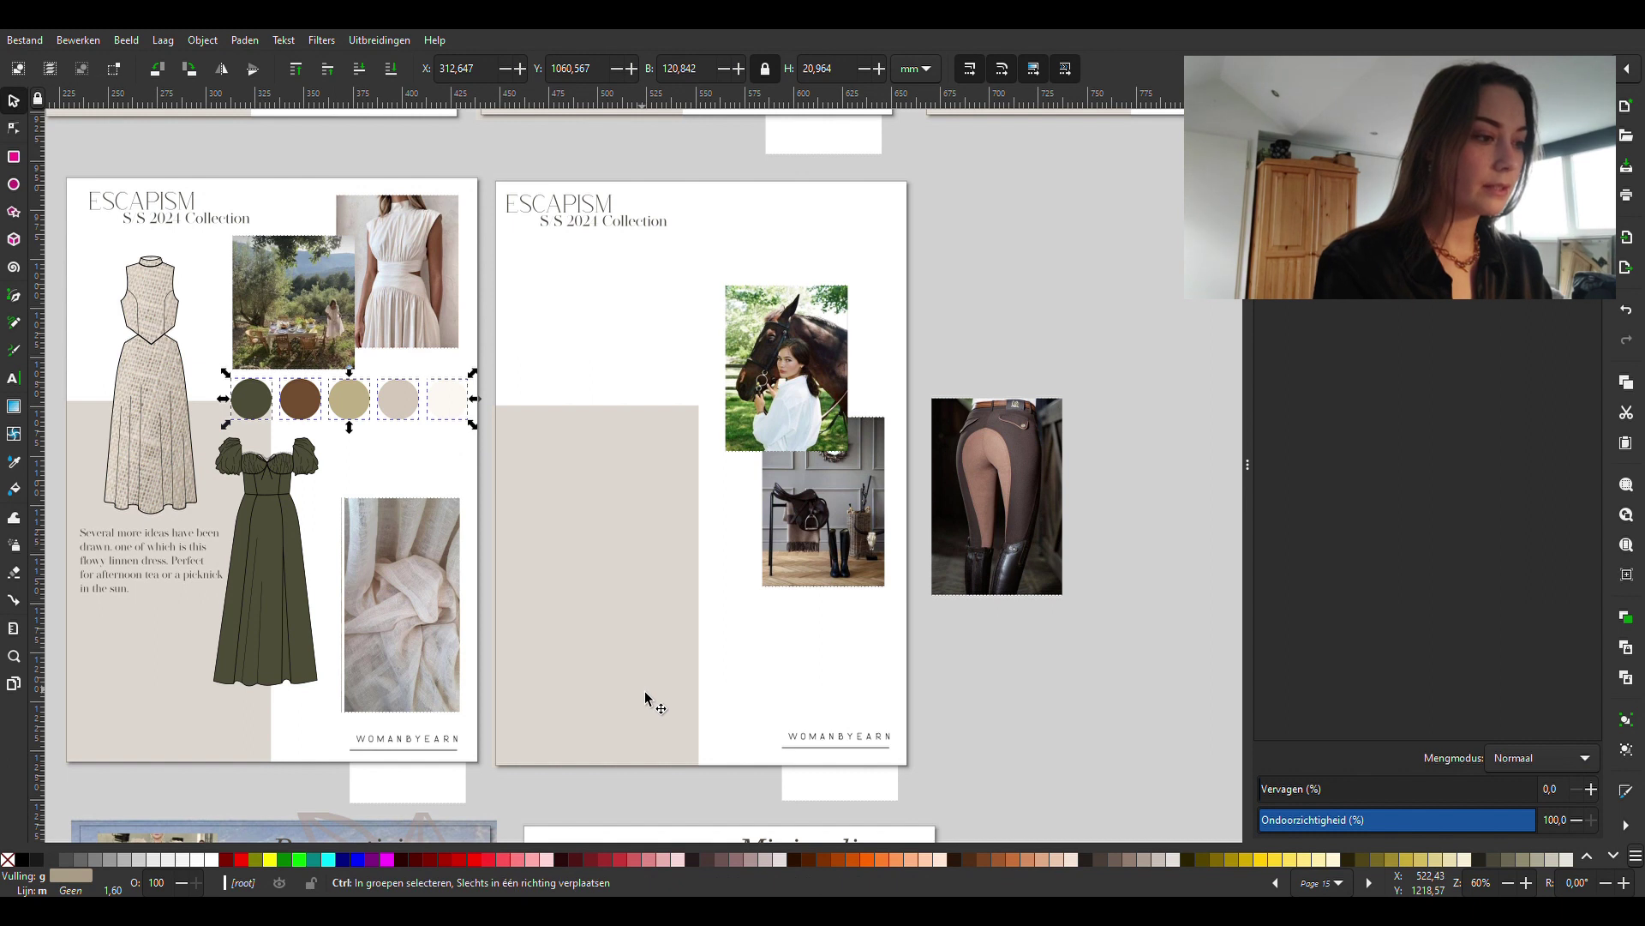
{"action": "key", "text": "ctrl+v"}
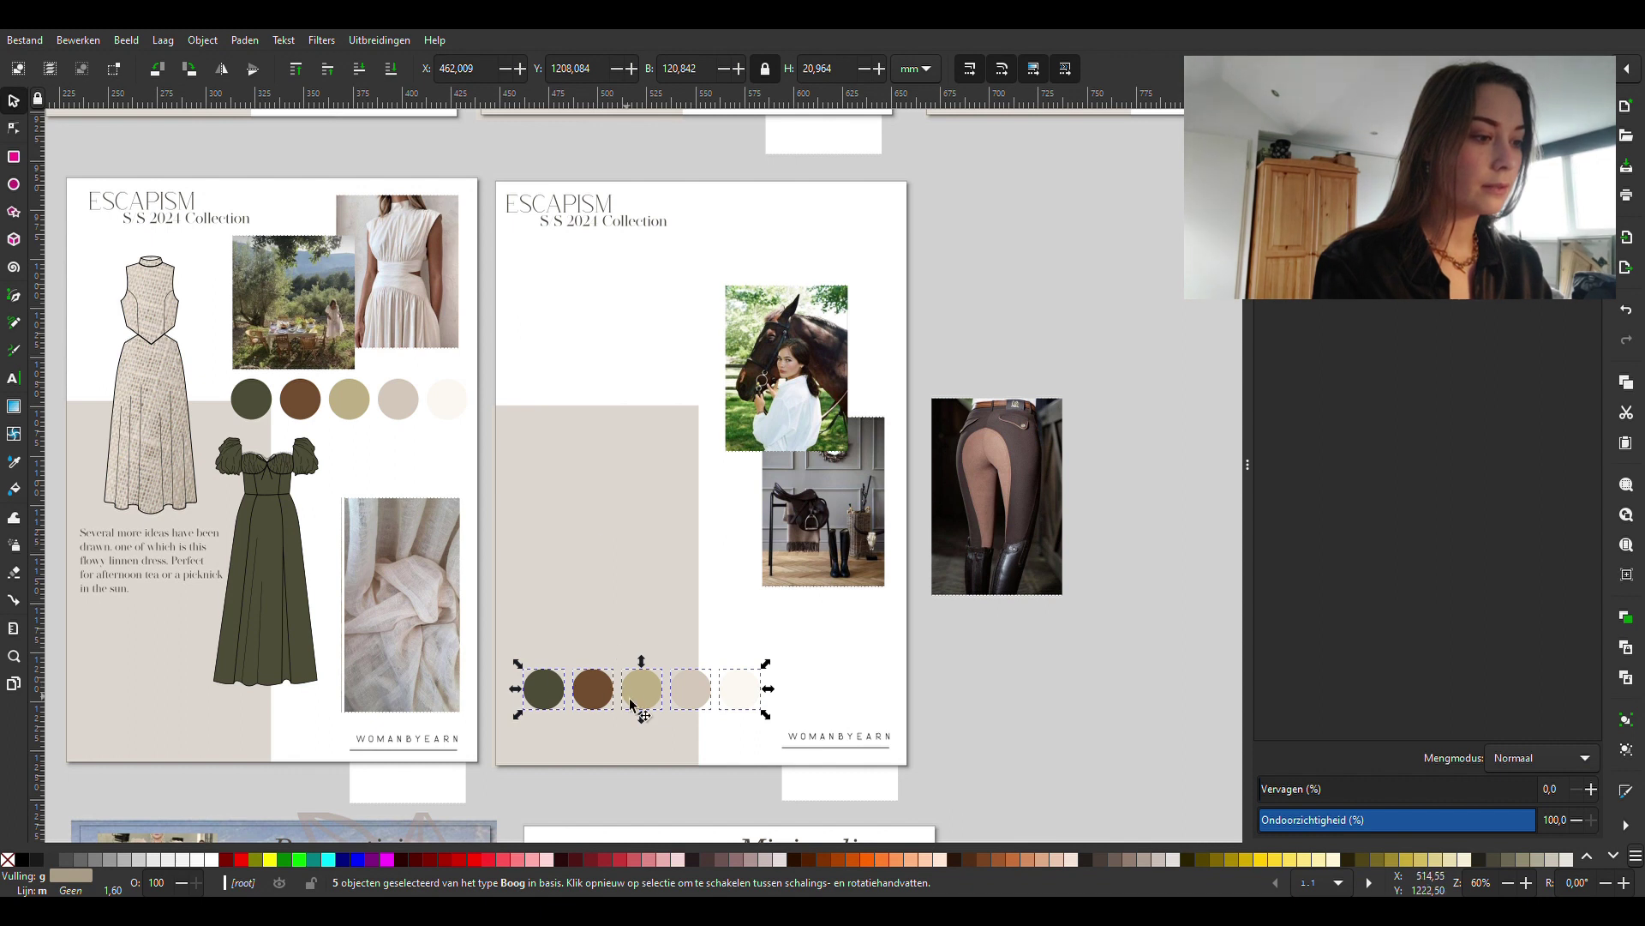
{"action": "left_click_drag", "start_coordinate": [522, 668], "coordinate": [665, 623]}
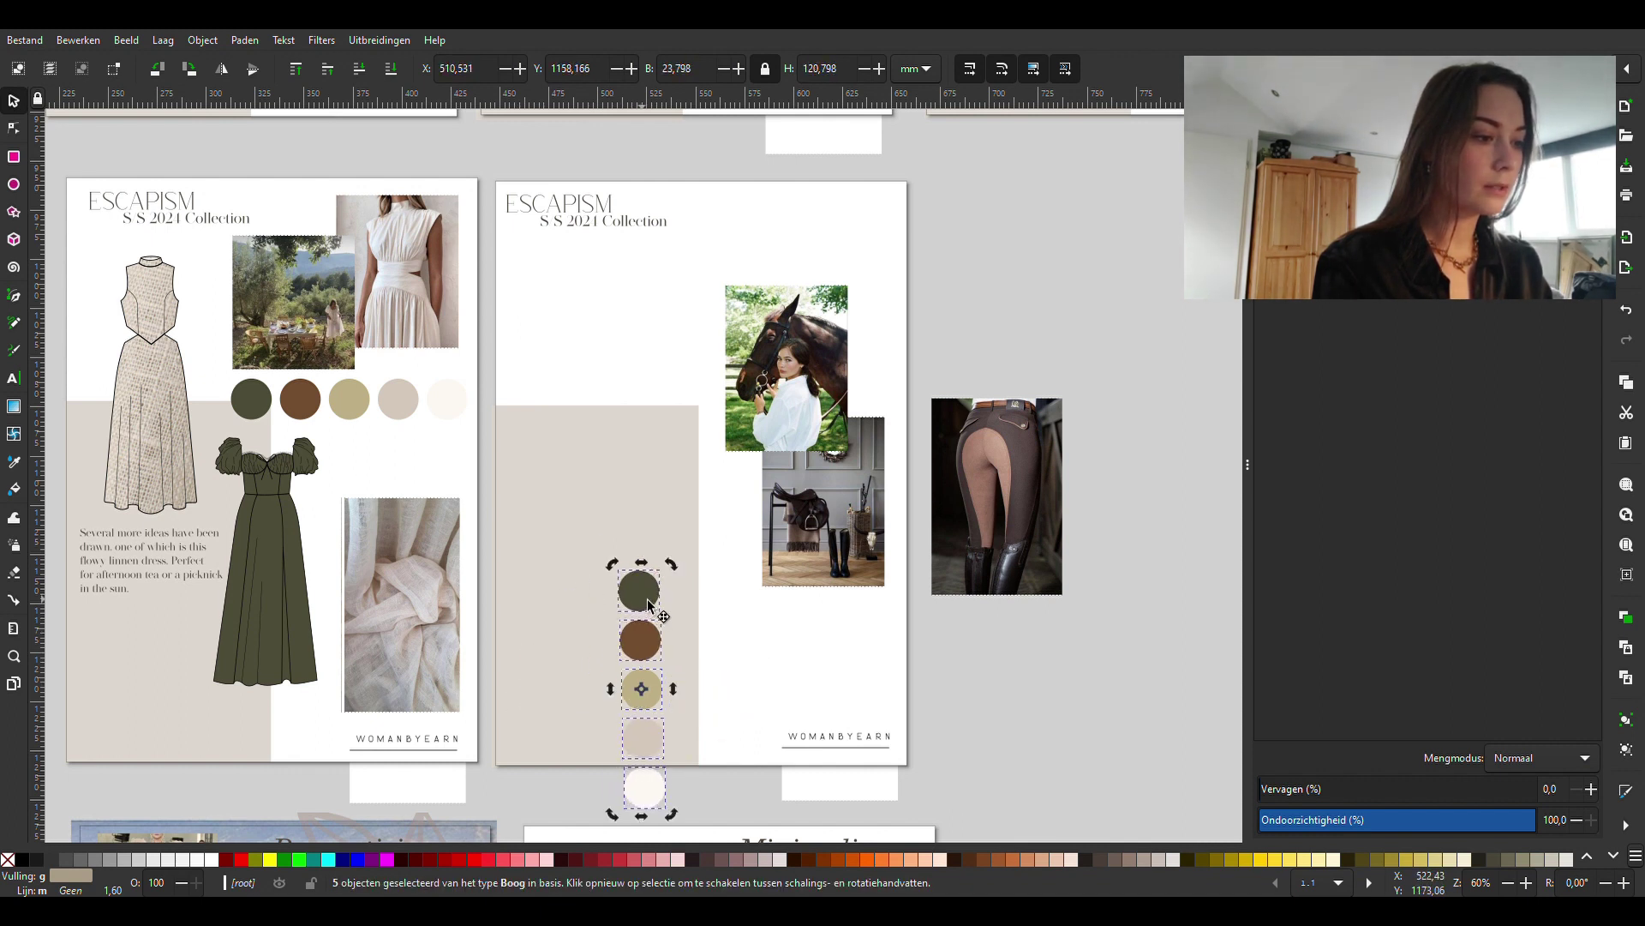
{"action": "left_click_drag", "start_coordinate": [652, 618], "coordinate": [708, 568]}
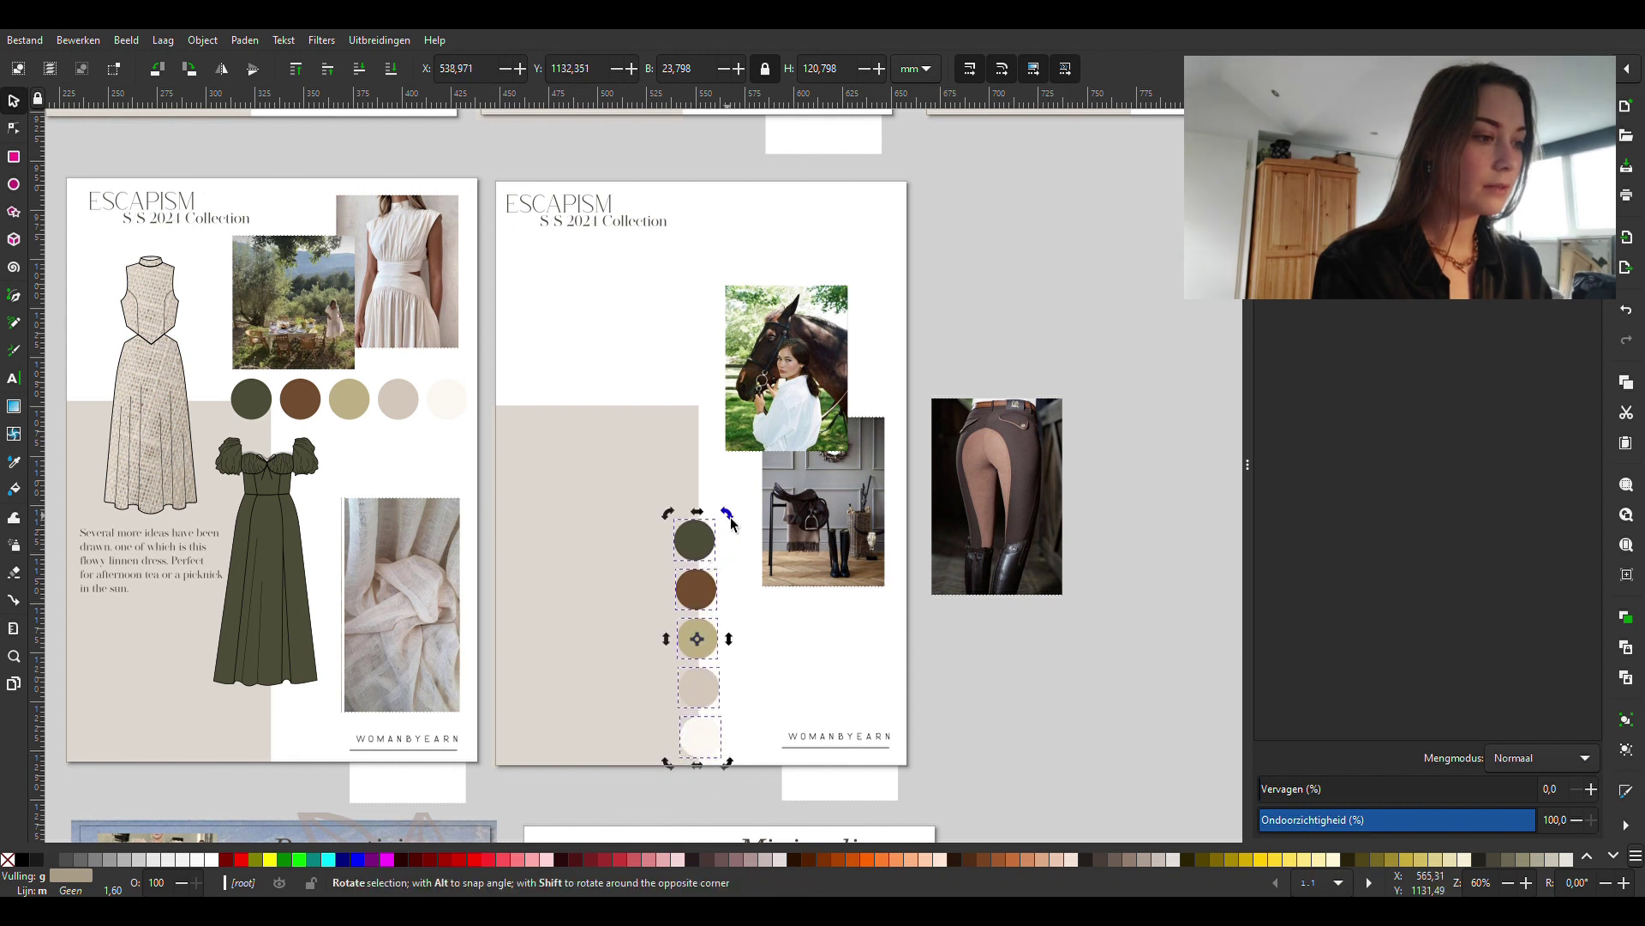
{"action": "left_click_drag", "start_coordinate": [729, 519], "coordinate": [733, 519]}
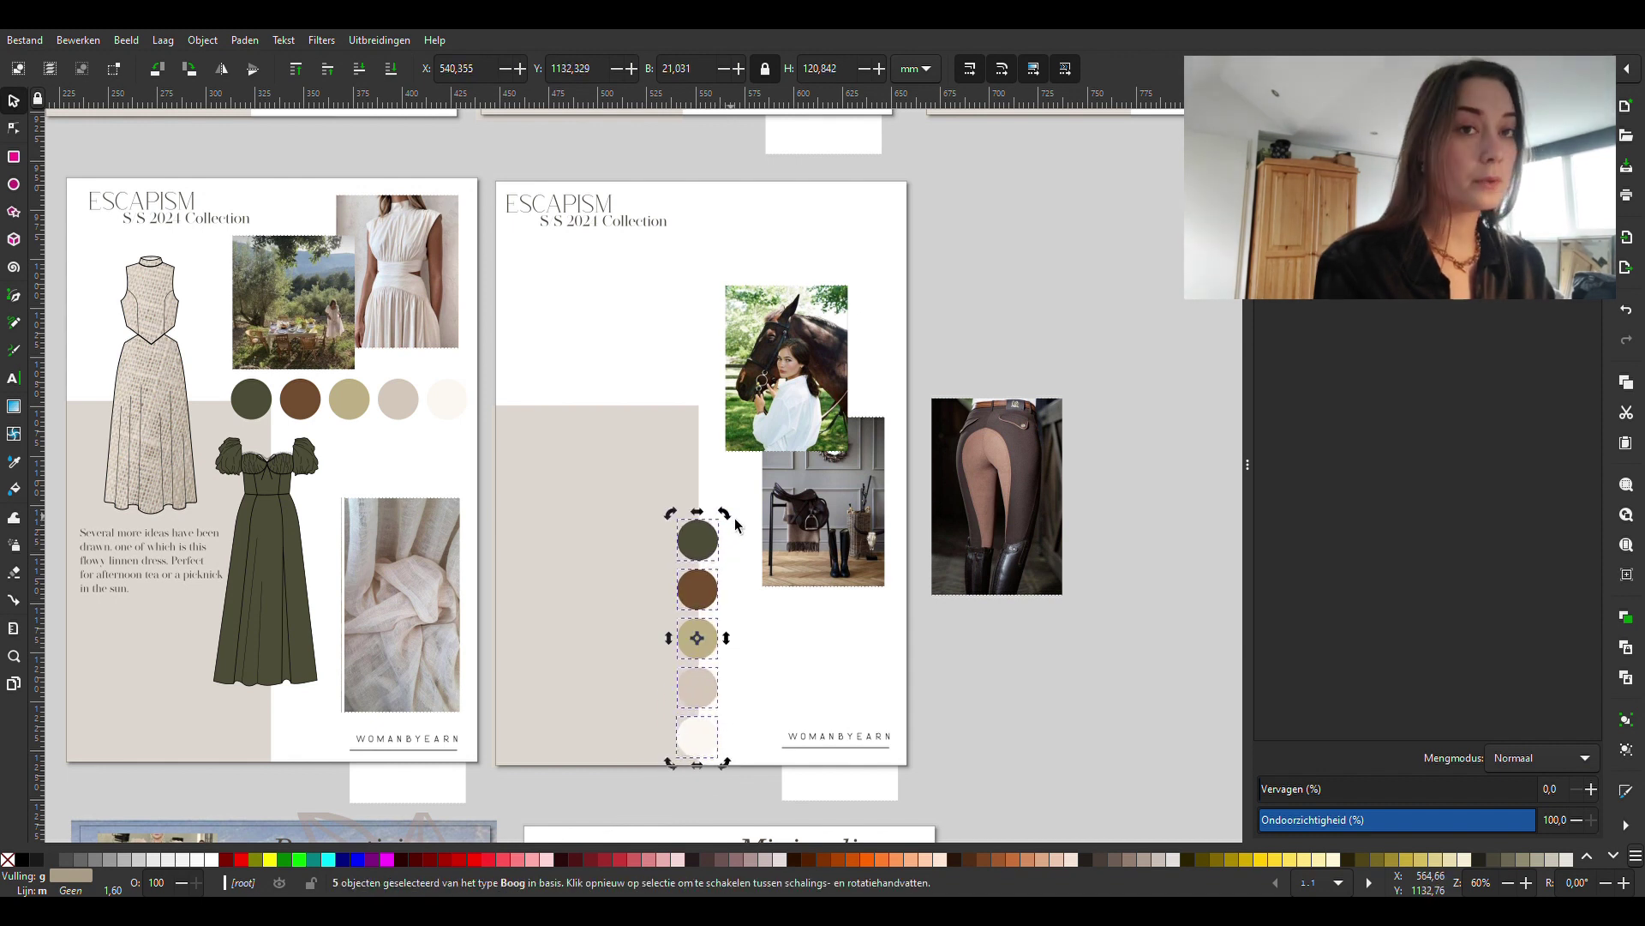
{"action": "left_click_drag", "start_coordinate": [985, 526], "coordinate": [1101, 274]}
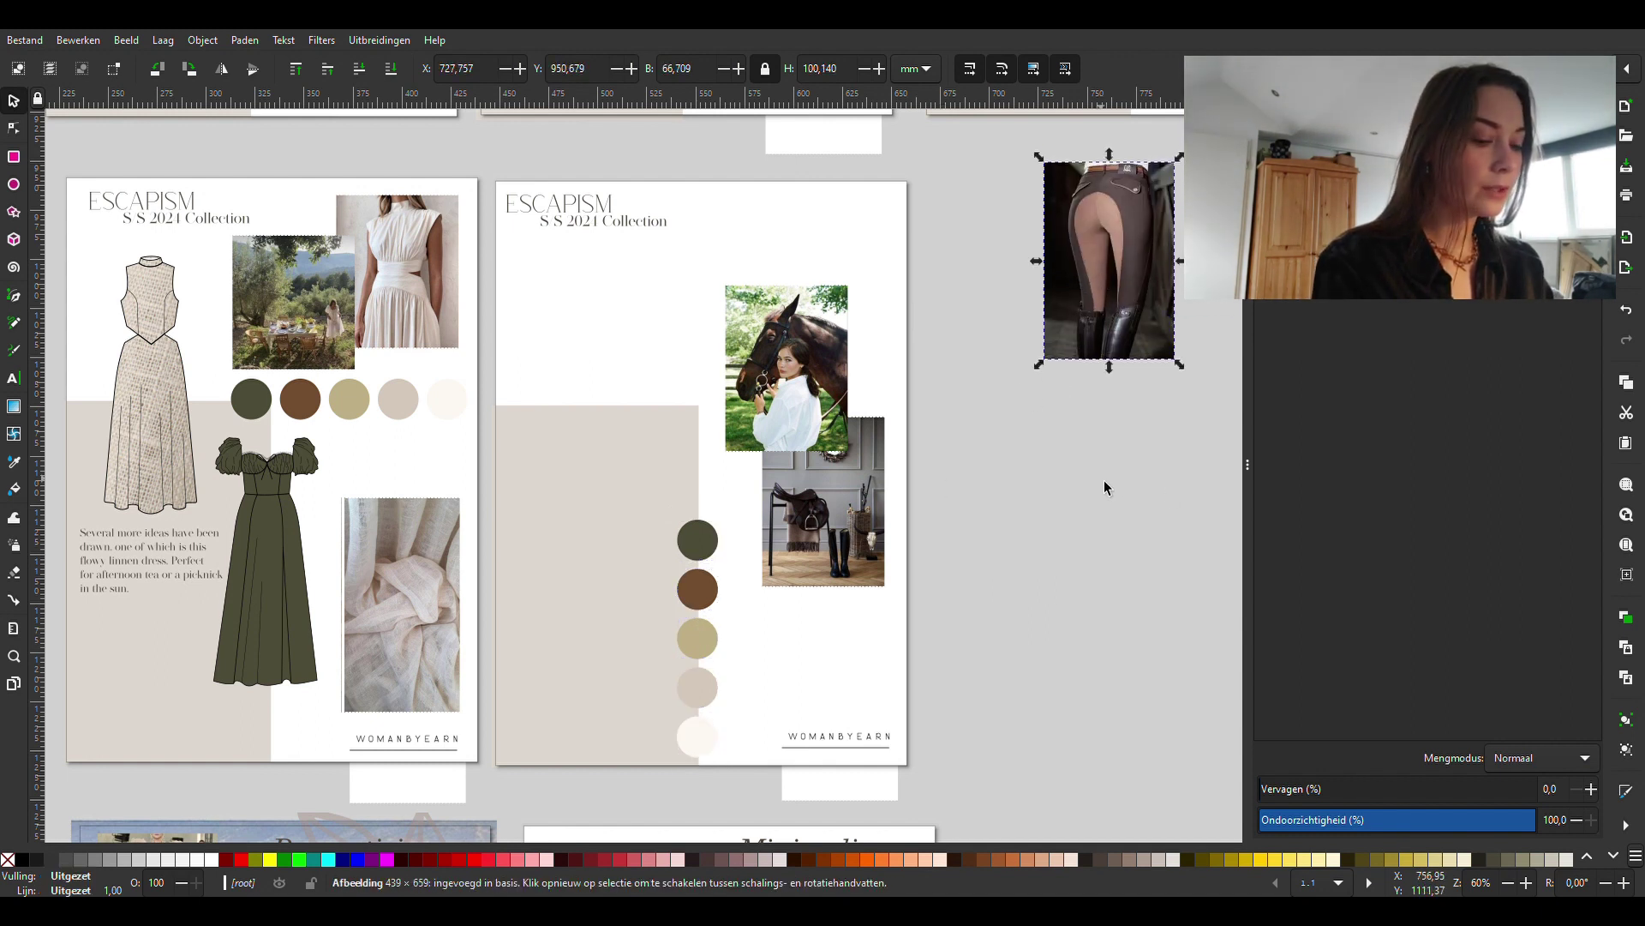
{"action": "scroll", "coordinate": [1087, 534], "scroll_direction": "right", "scroll_amount": 2}
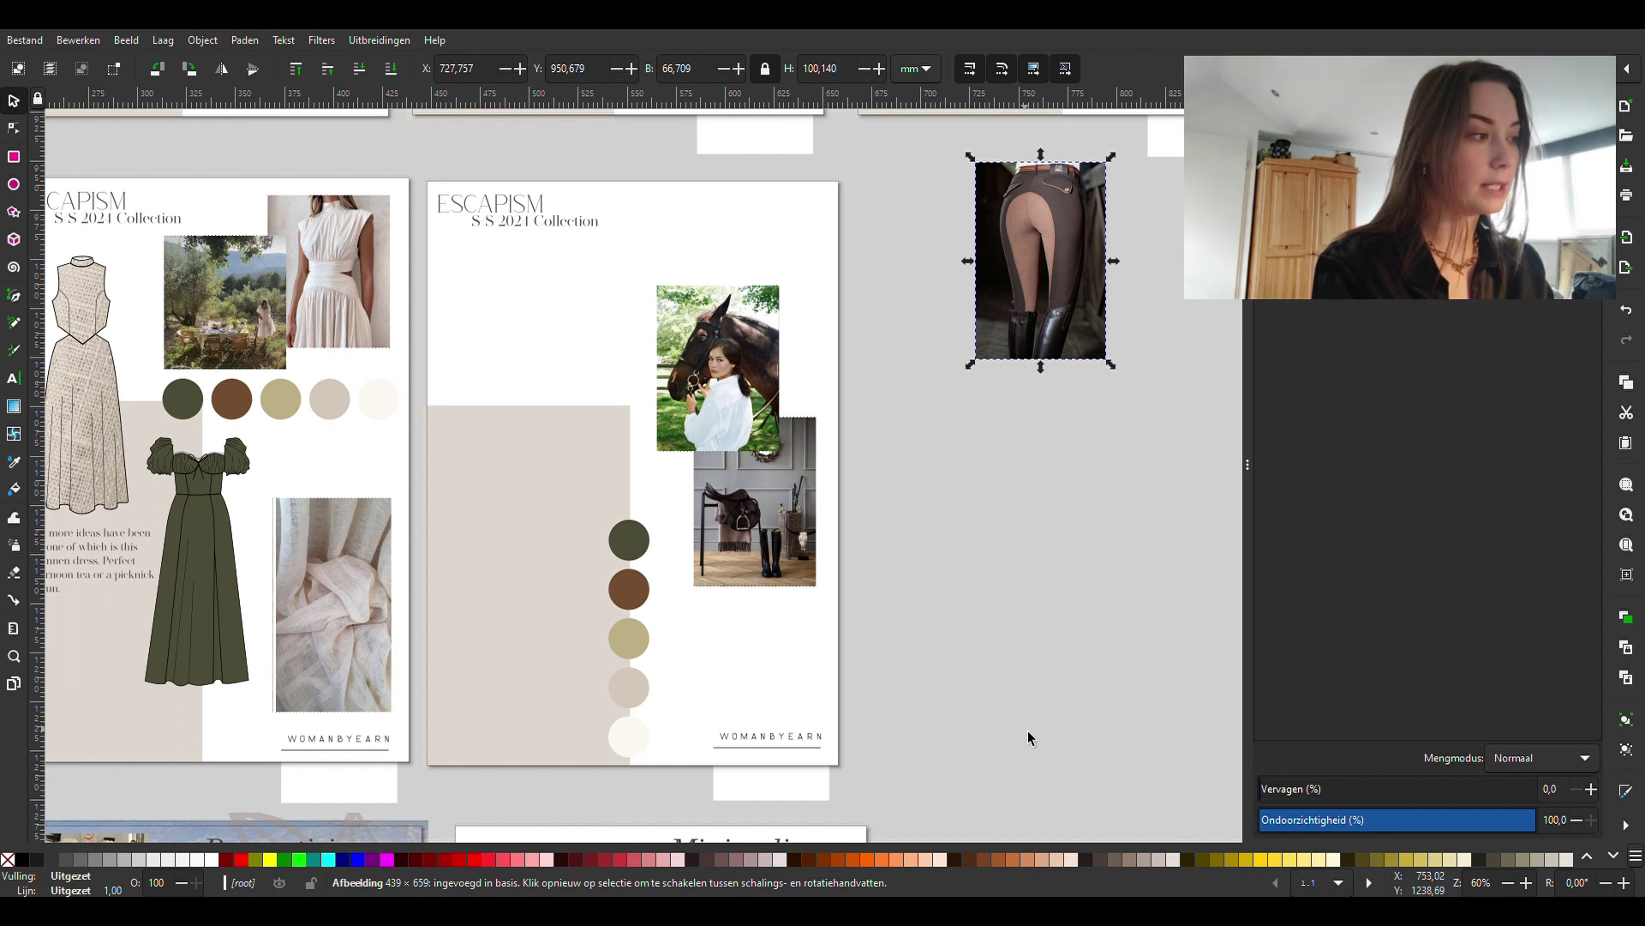
Paste the front-and-back leggings flat and scale it to about double size beside page two.
{"action": "key", "text": "ctrl+v"}
{"action": "left_click", "coordinate": [952, 545]}
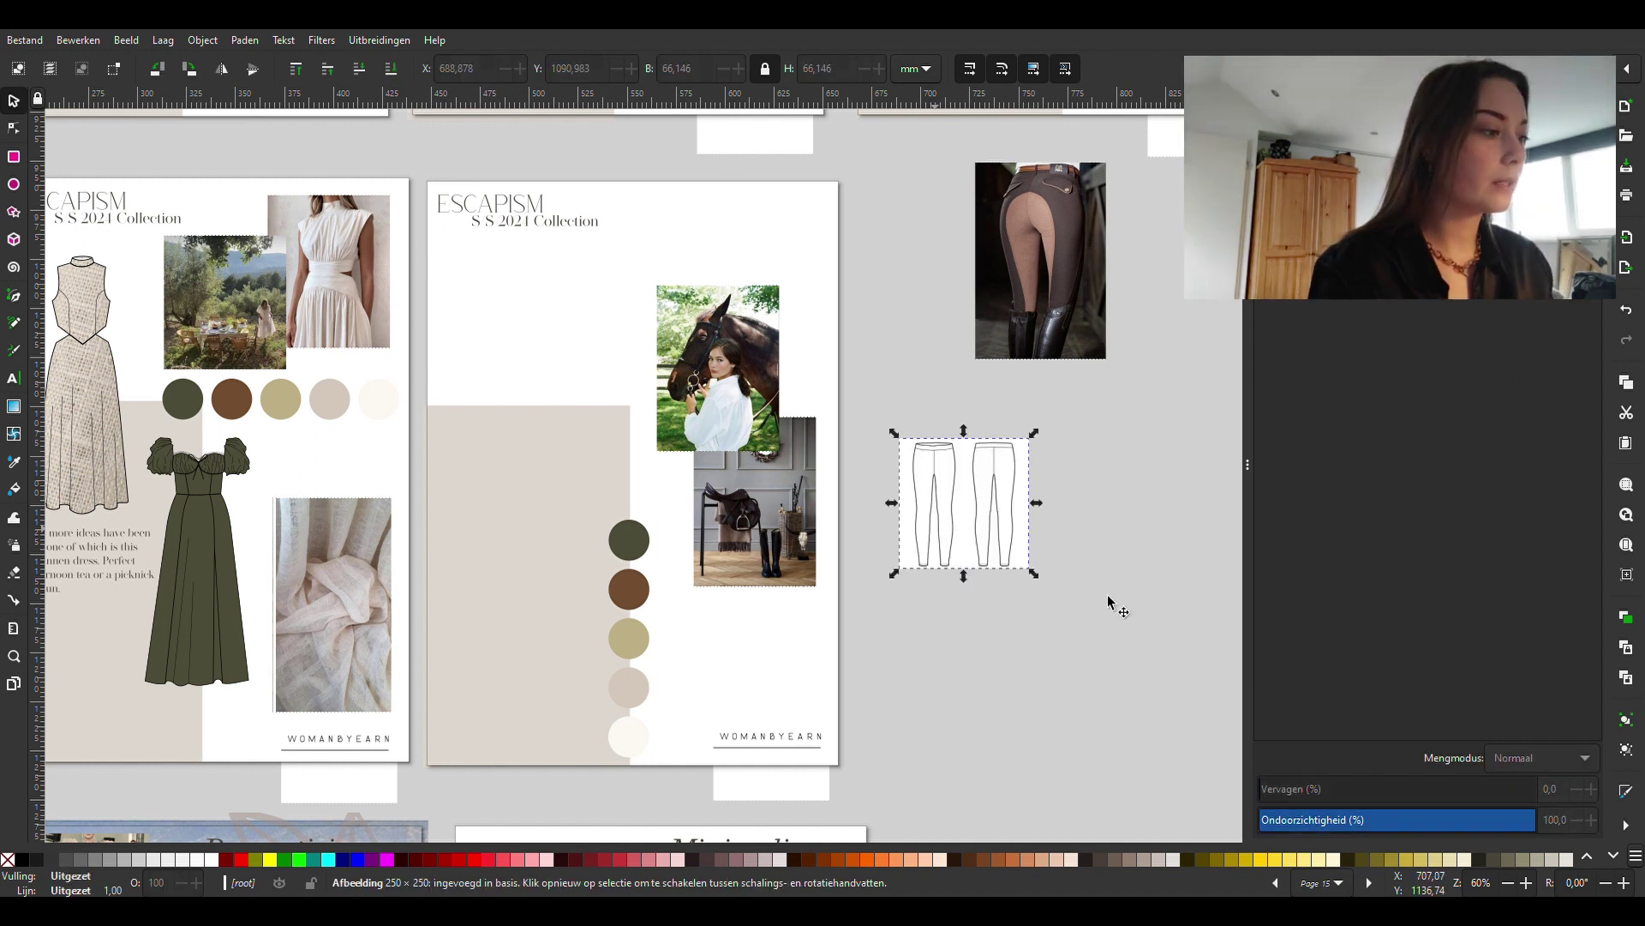
{"action": "mouse_move", "coordinate": [1030, 569]}
{"action": "left_mouse_down"}
{"action": "mouse_move", "coordinate": [1185, 752]}
{"action": "mouse_move", "coordinate": [1223, 772]}
{"action": "left_mouse_up"}
{"action": "left_click_drag", "start_coordinate": [1116, 701], "coordinate": [1092, 654]}
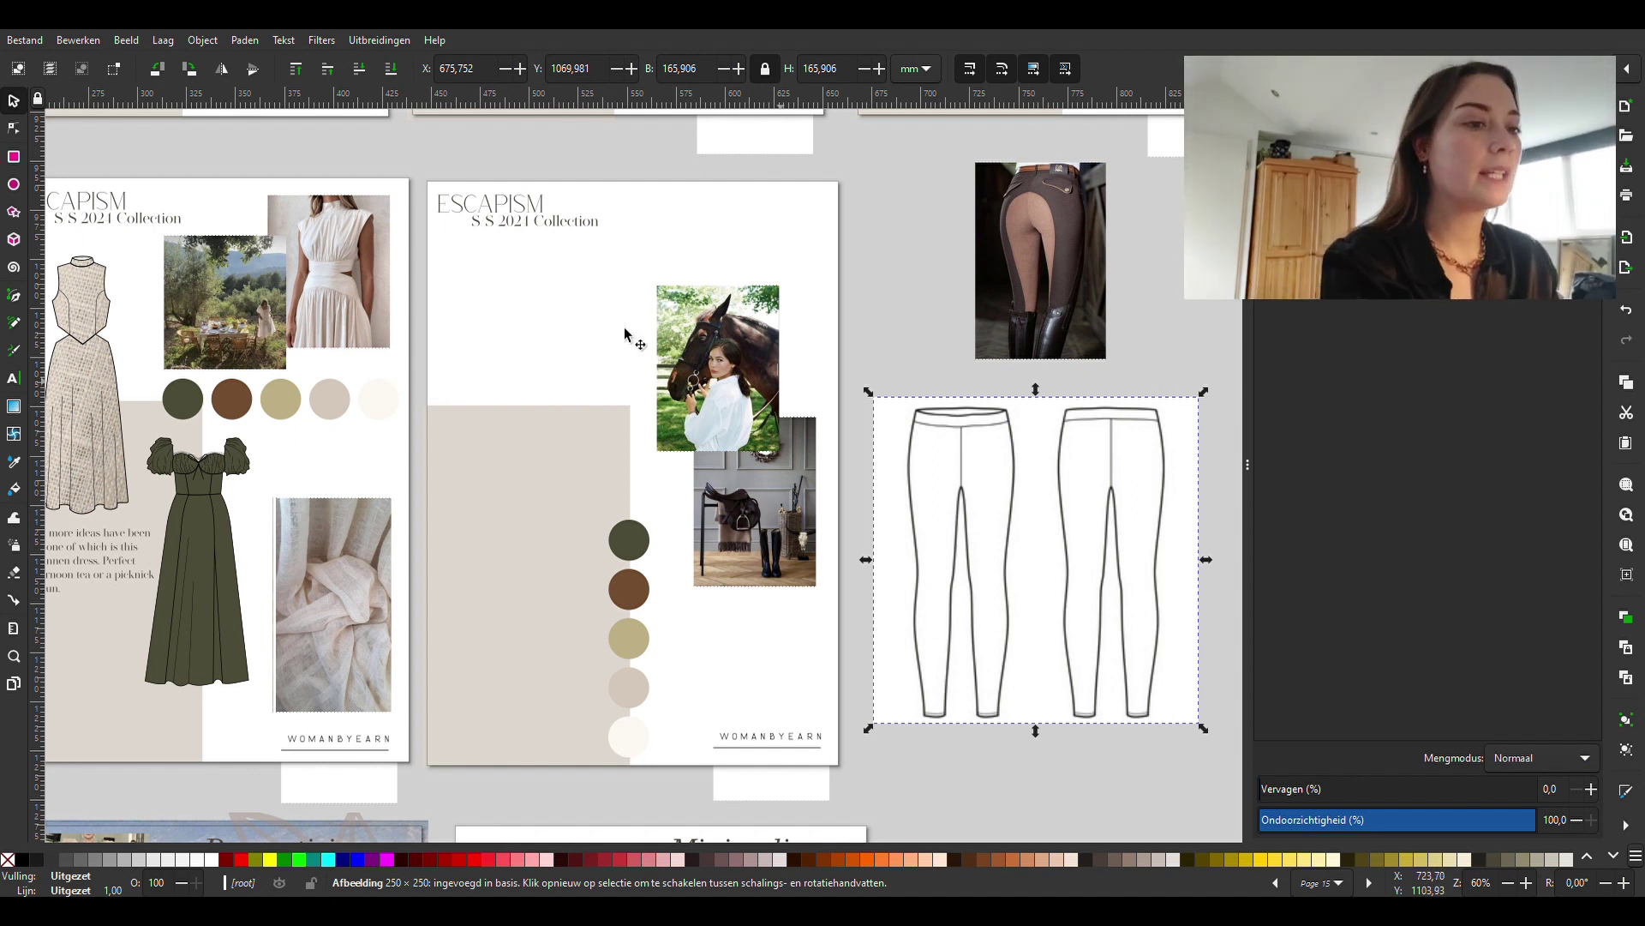
{"action": "left_click", "coordinate": [18, 305]}
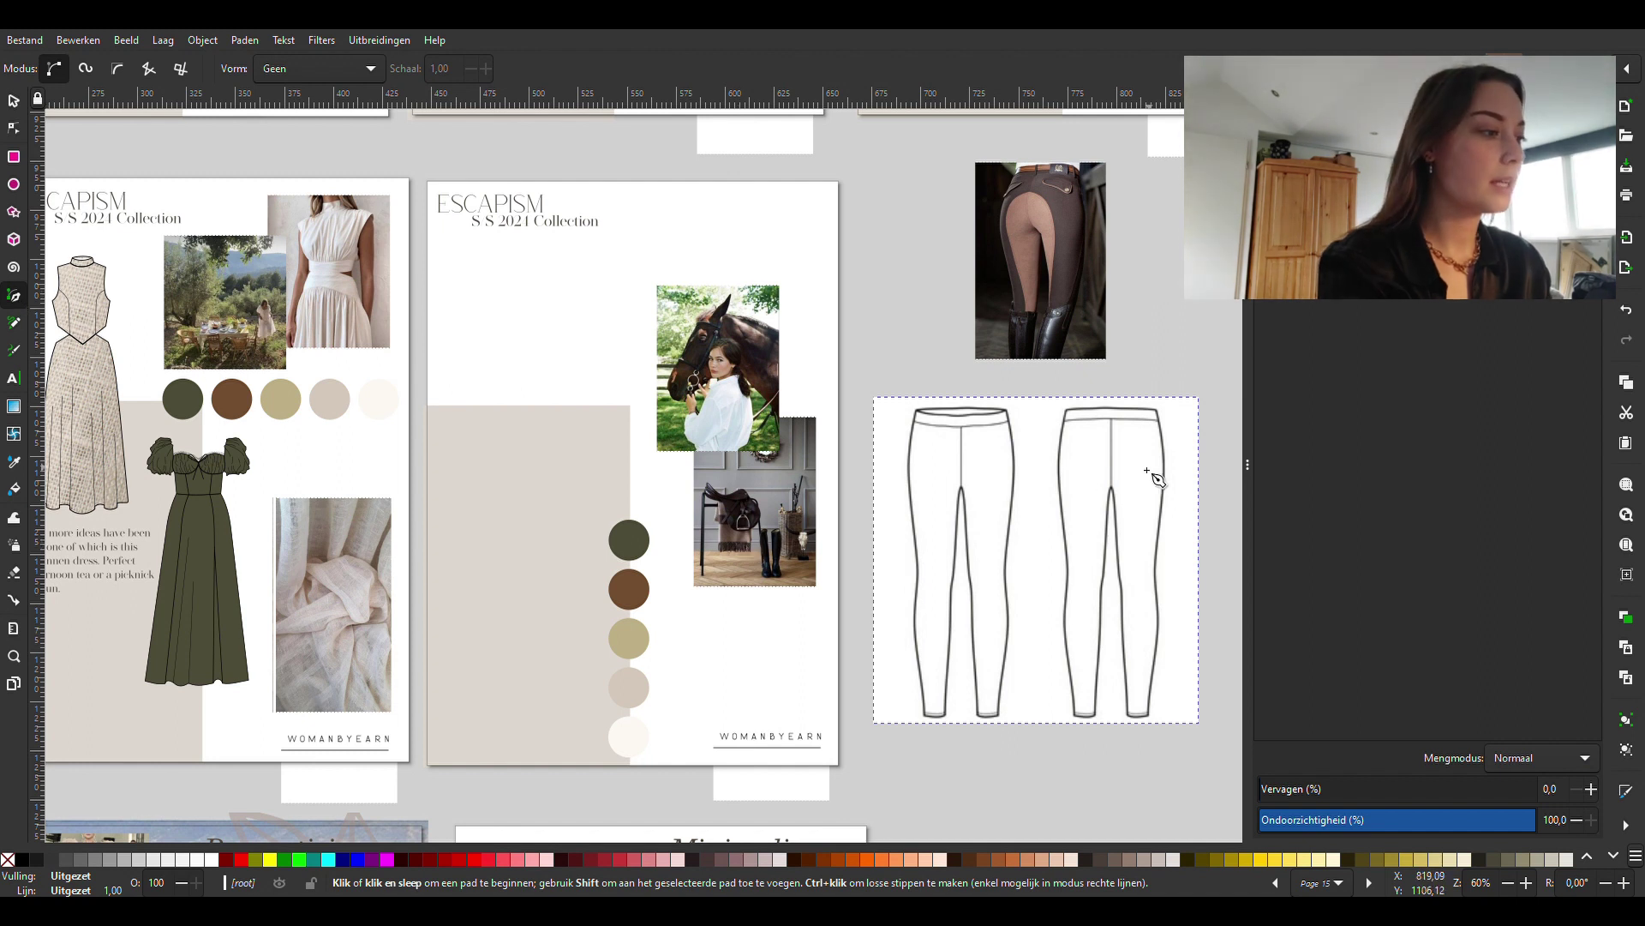
{"action": "scroll", "coordinate": [1017, 421], "scroll_direction": "up", "scroll_amount": 3}
{"action": "scroll", "coordinate": [1011, 415], "scroll_direction": "up", "scroll_amount": 1}
Trace the right leg from waistband corner down to the hem, up to the crotch, and close it.
{"action": "left_click", "coordinate": [1002, 407]}
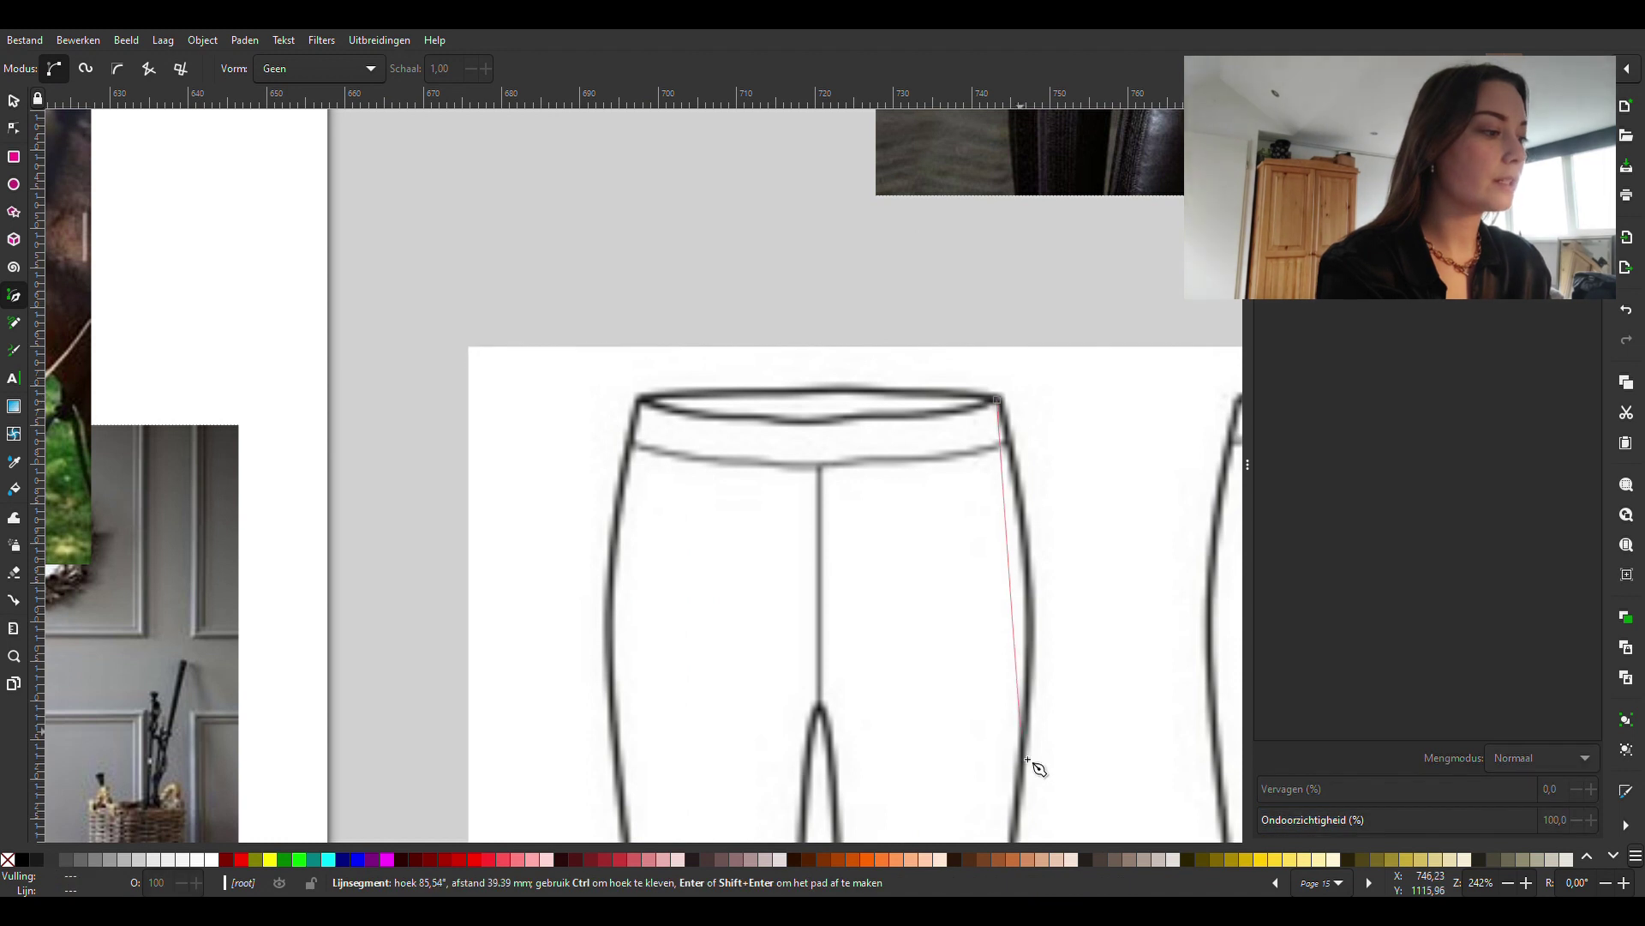
{"action": "scroll", "coordinate": [1016, 808], "scroll_direction": "down", "scroll_amount": 5}
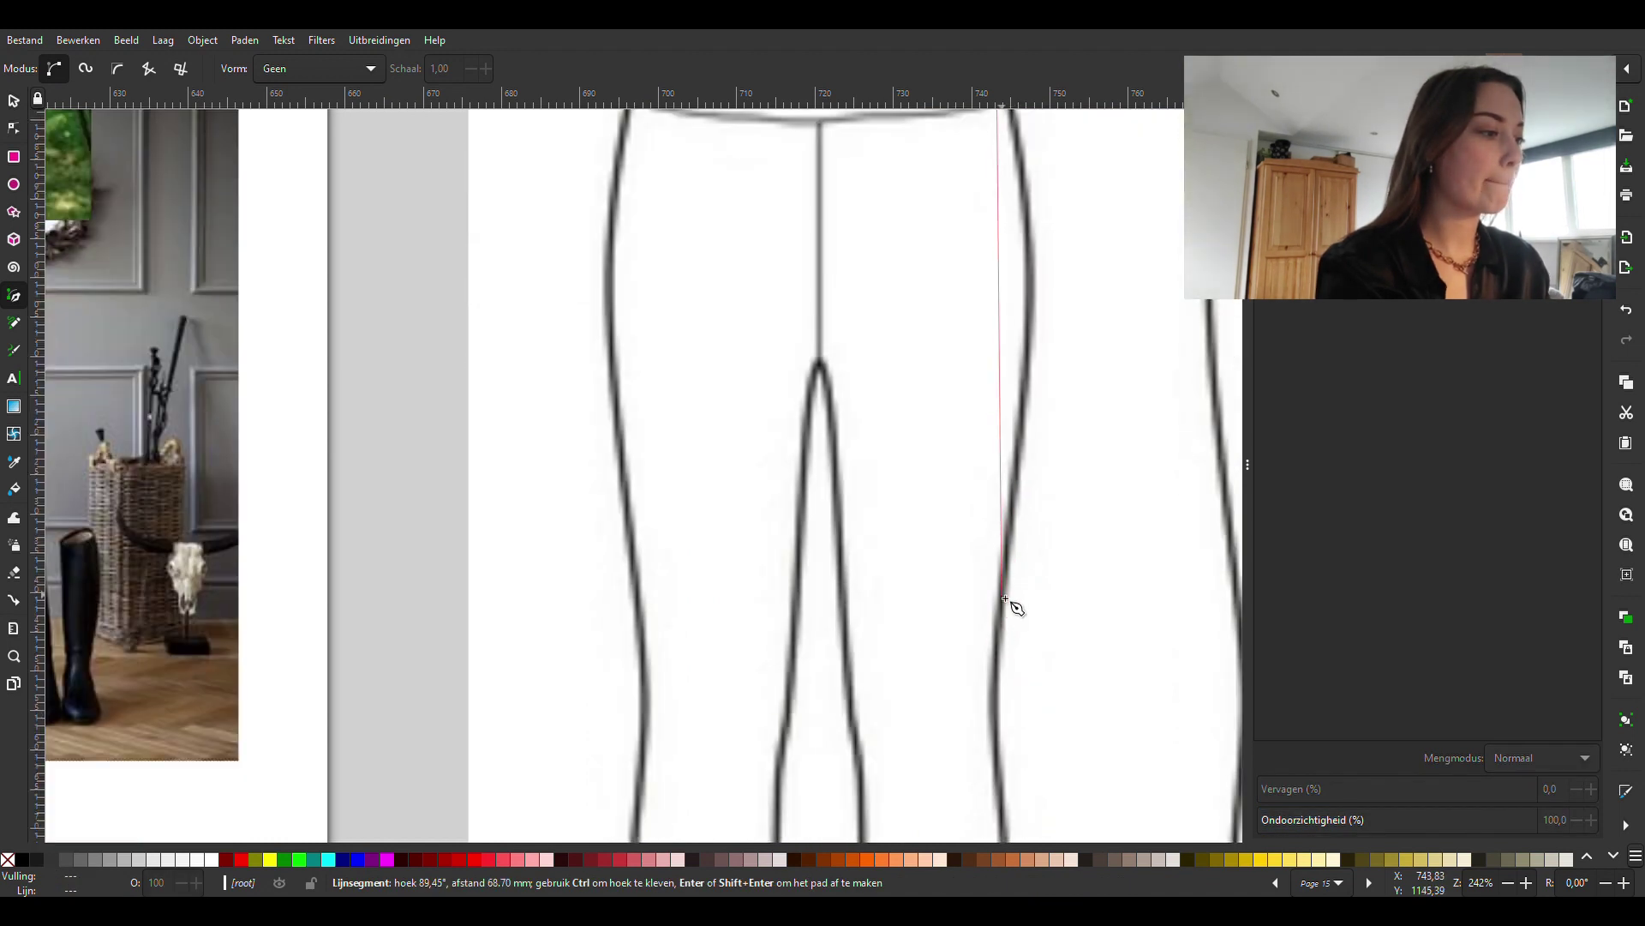
{"action": "left_click", "coordinate": [1016, 594]}
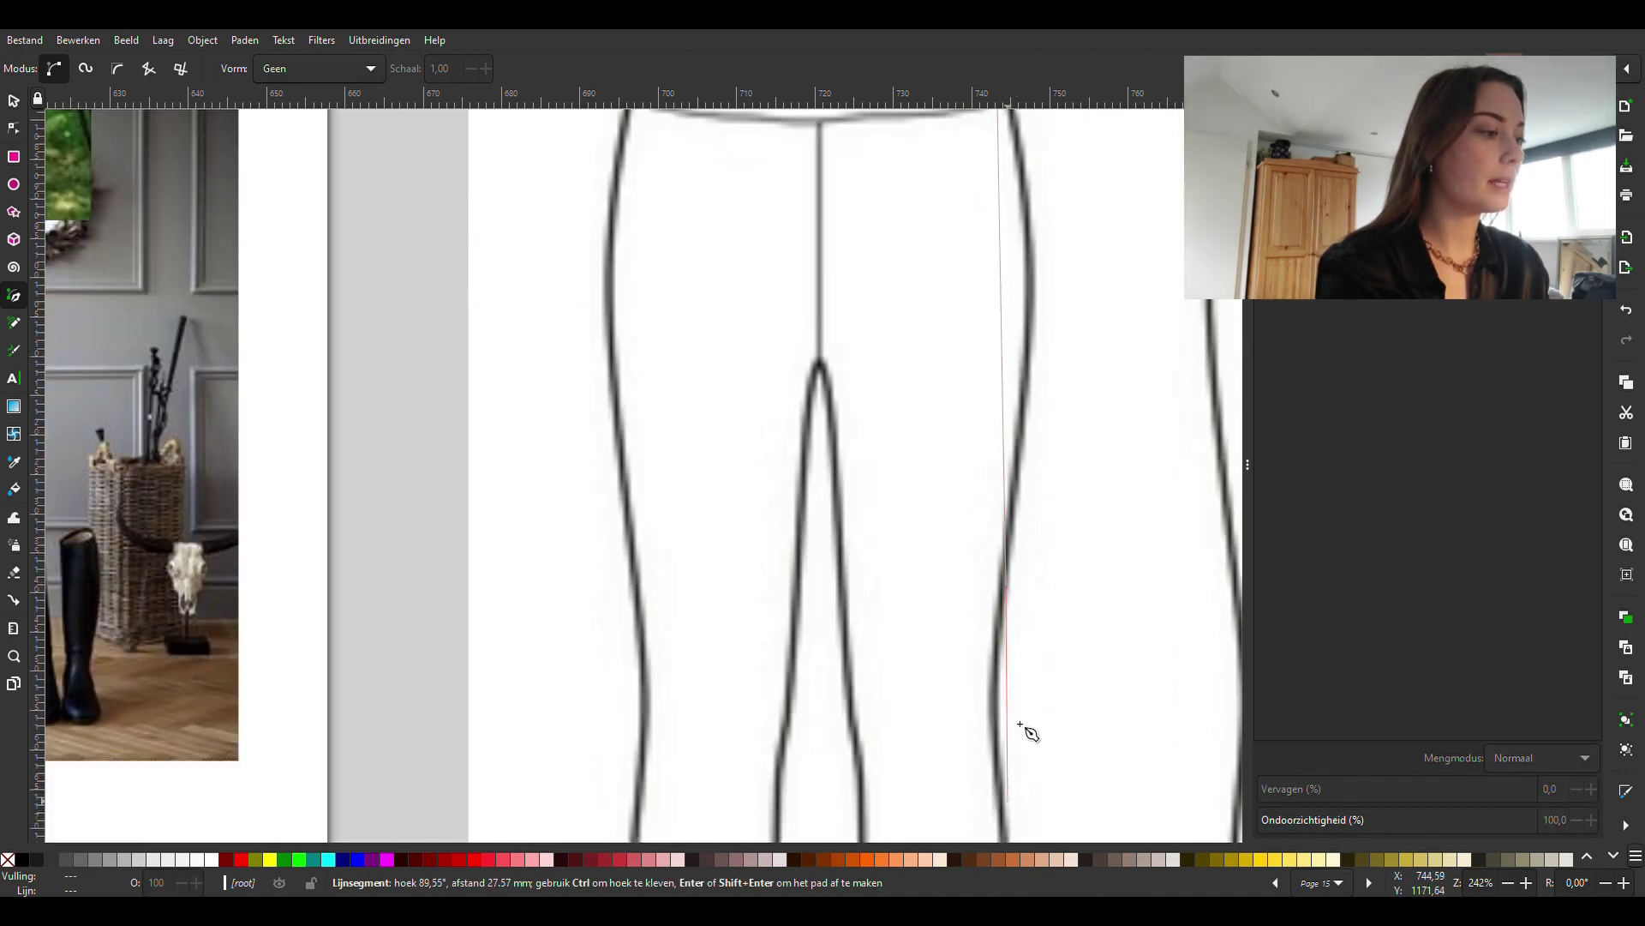
{"action": "scroll", "coordinate": [1027, 731], "scroll_direction": "down", "scroll_amount": 4}
{"action": "left_click", "coordinate": [1007, 642]}
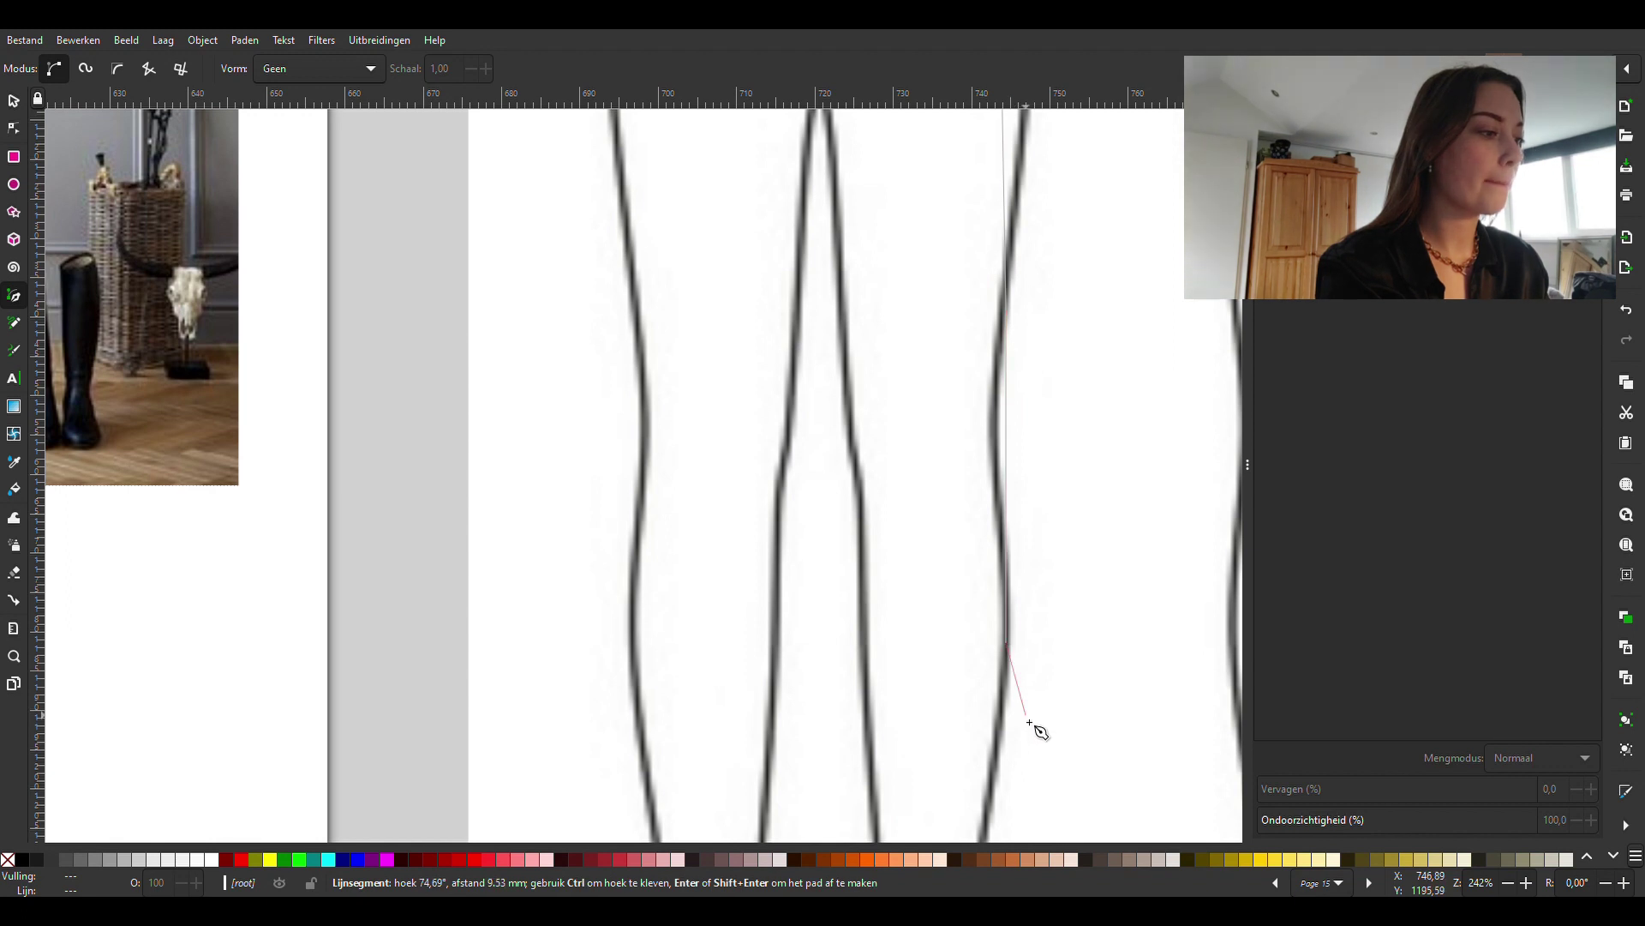
{"action": "scroll", "coordinate": [1036, 731], "scroll_direction": "down", "scroll_amount": 3}
{"action": "scroll", "coordinate": [978, 722], "scroll_direction": "down", "scroll_amount": 1}
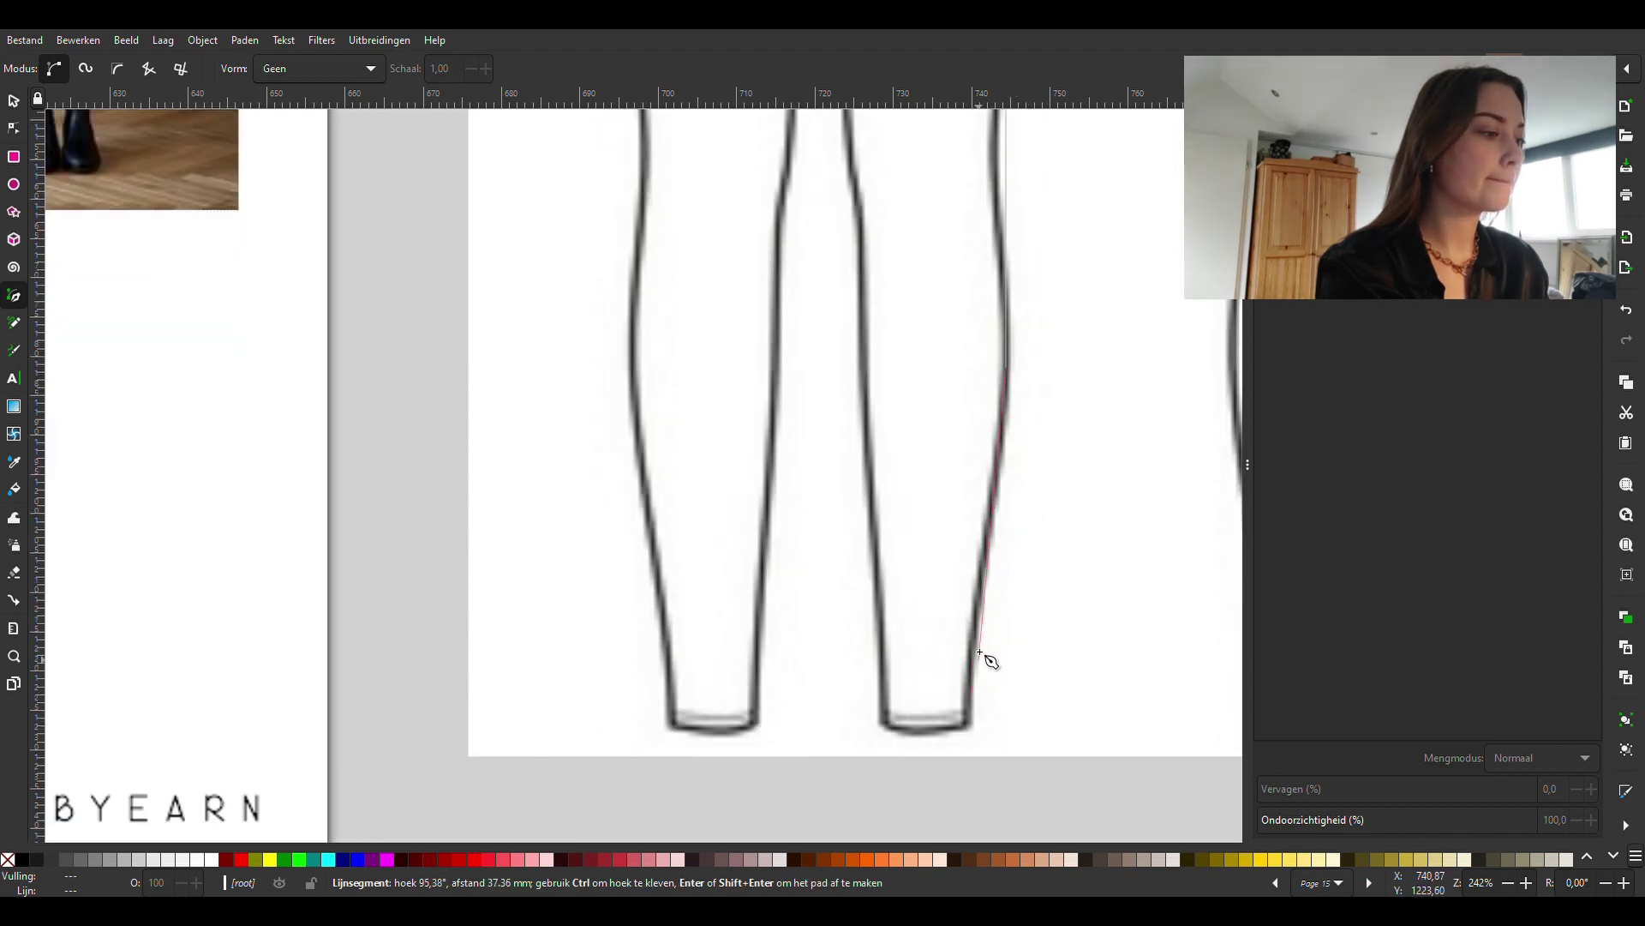
{"action": "left_click", "coordinate": [984, 736]}
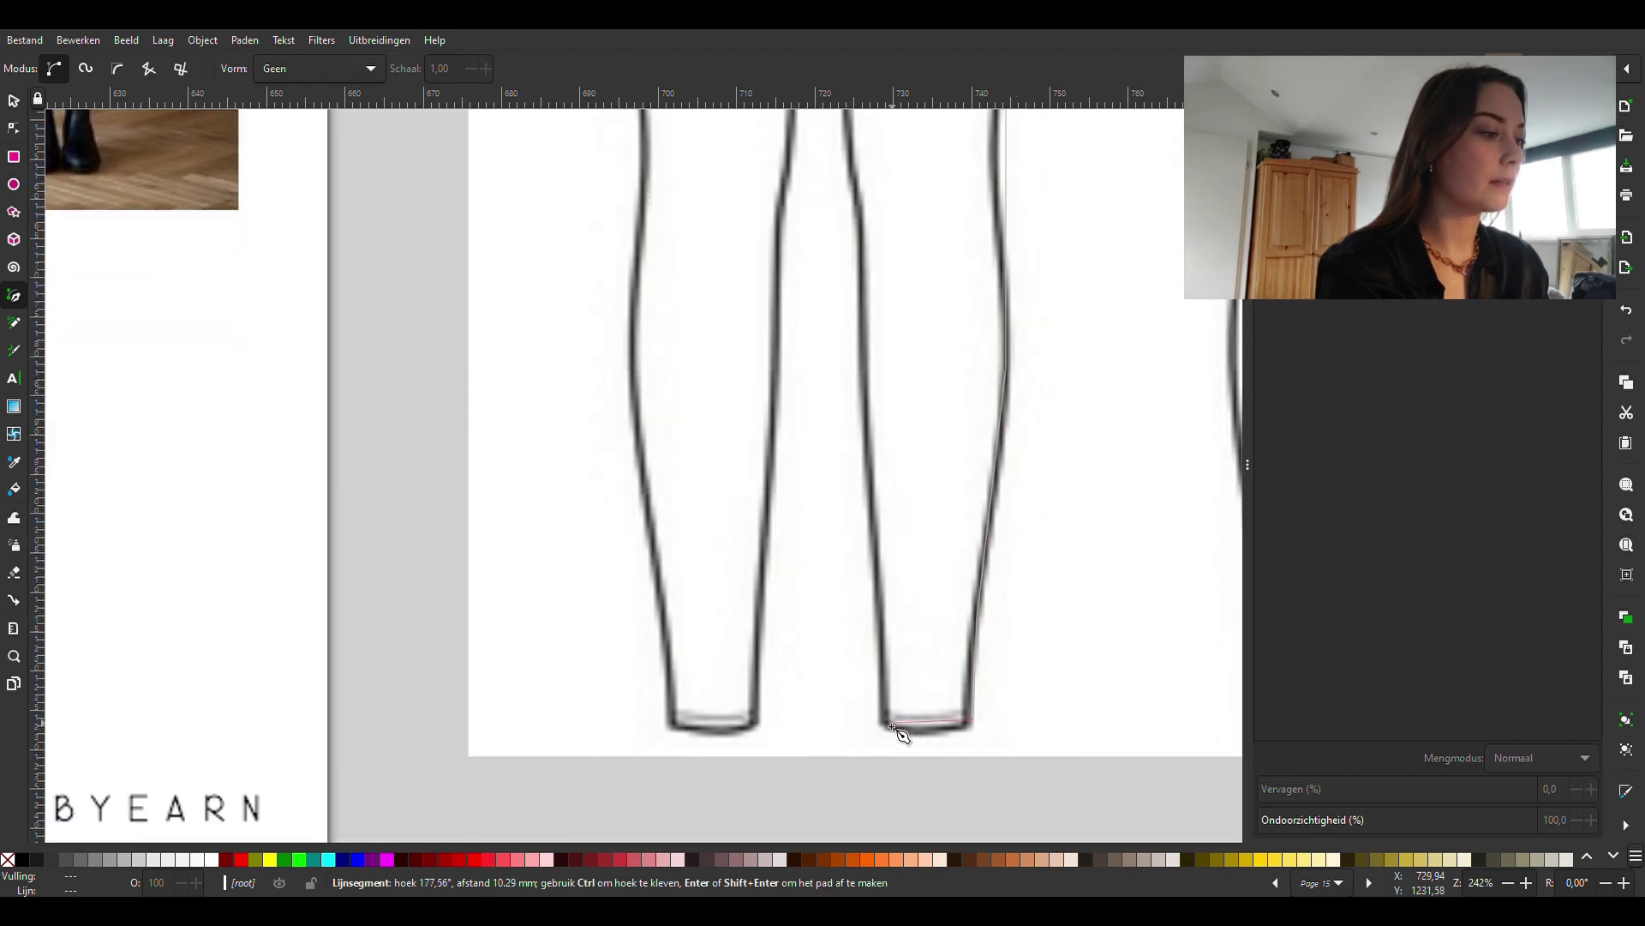
{"action": "left_click", "coordinate": [885, 701]}
{"action": "left_click", "coordinate": [861, 414]}
{"action": "scroll", "coordinate": [875, 257], "scroll_direction": "up", "scroll_amount": 2}
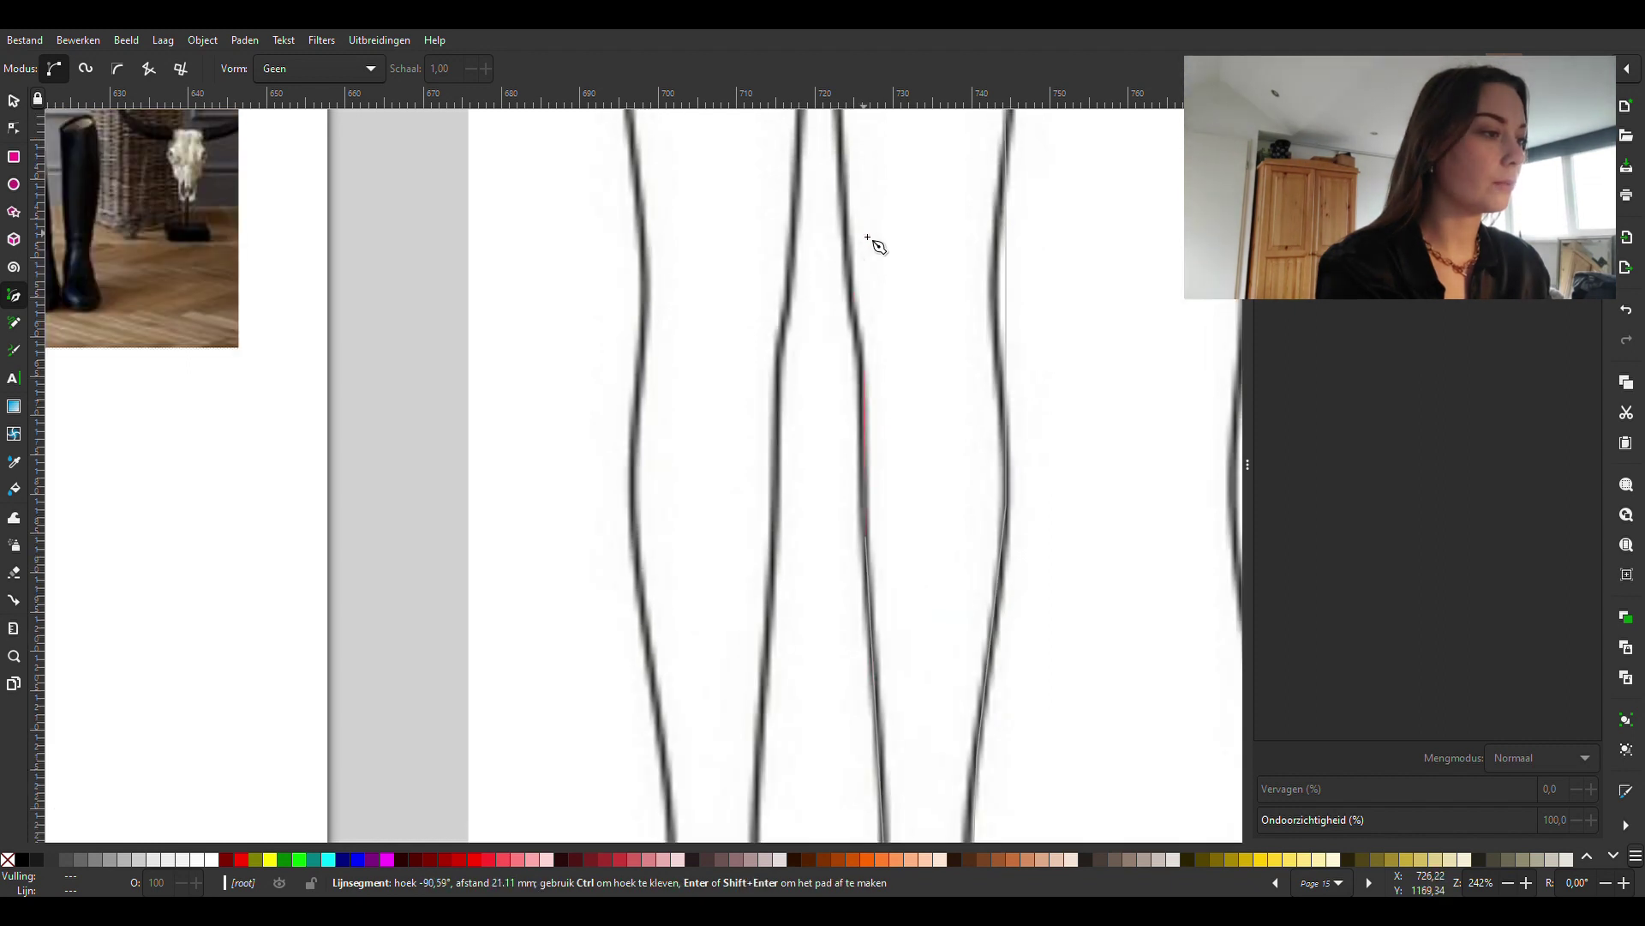
{"action": "left_click", "coordinate": [870, 356]}
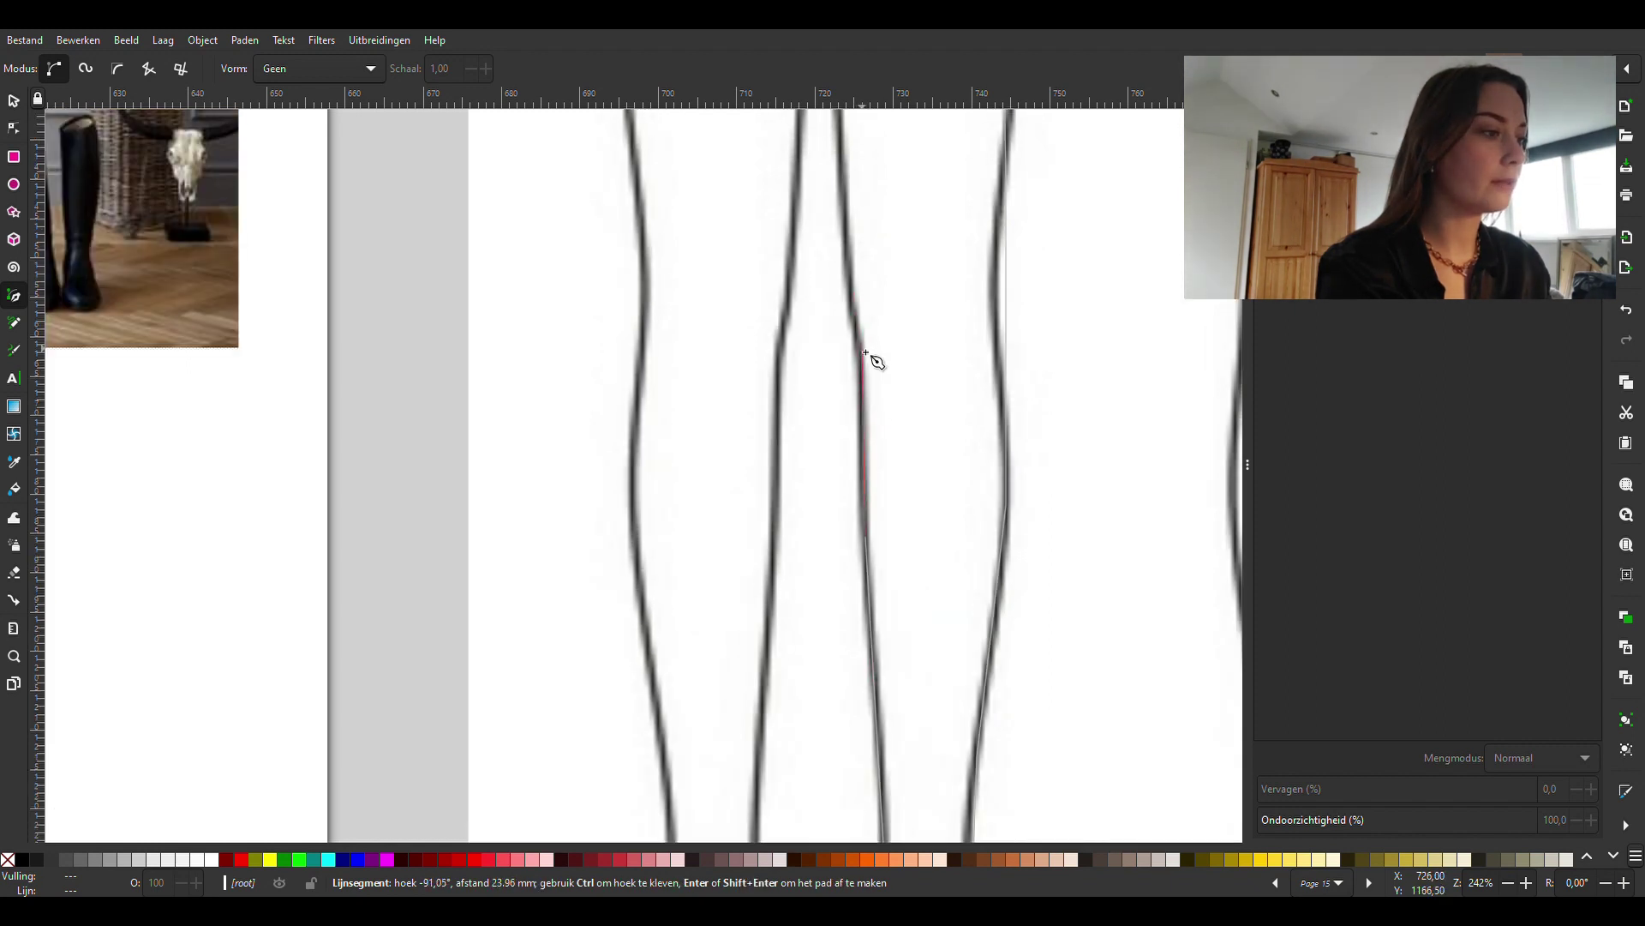
{"action": "scroll", "coordinate": [859, 240], "scroll_direction": "up", "scroll_amount": 1}
{"action": "left_click", "coordinate": [854, 221]}
{"action": "scroll", "coordinate": [853, 226], "scroll_direction": "up", "scroll_amount": 2}
{"action": "scroll", "coordinate": [836, 234], "scroll_direction": "up", "scroll_amount": 1}
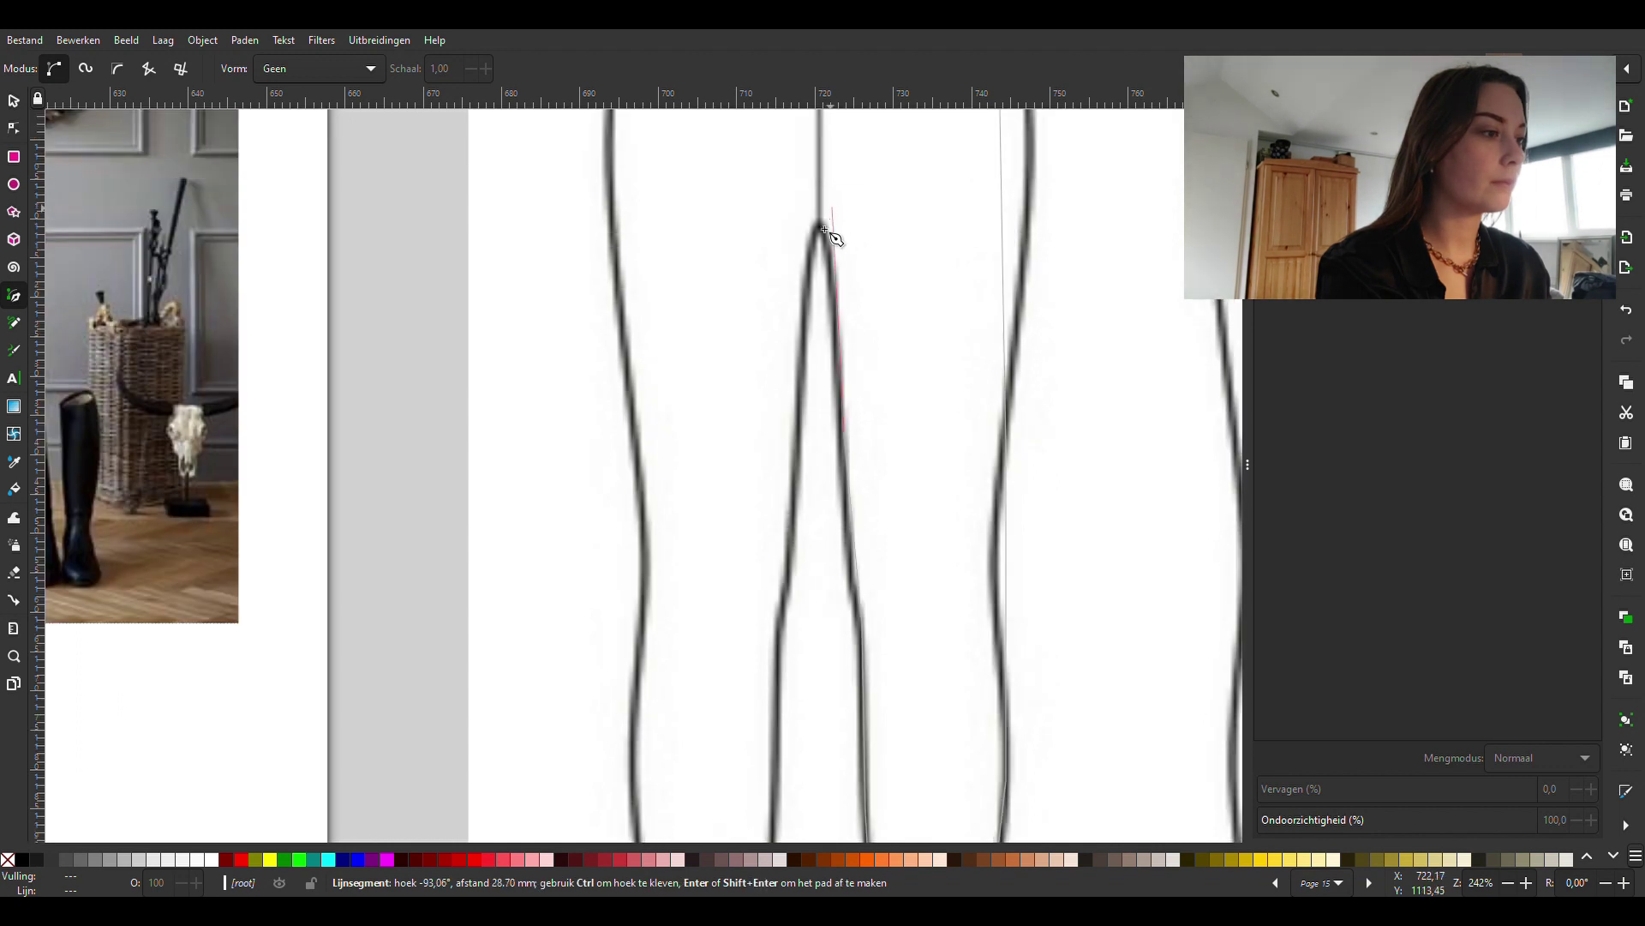
{"action": "left_click", "coordinate": [823, 231]}
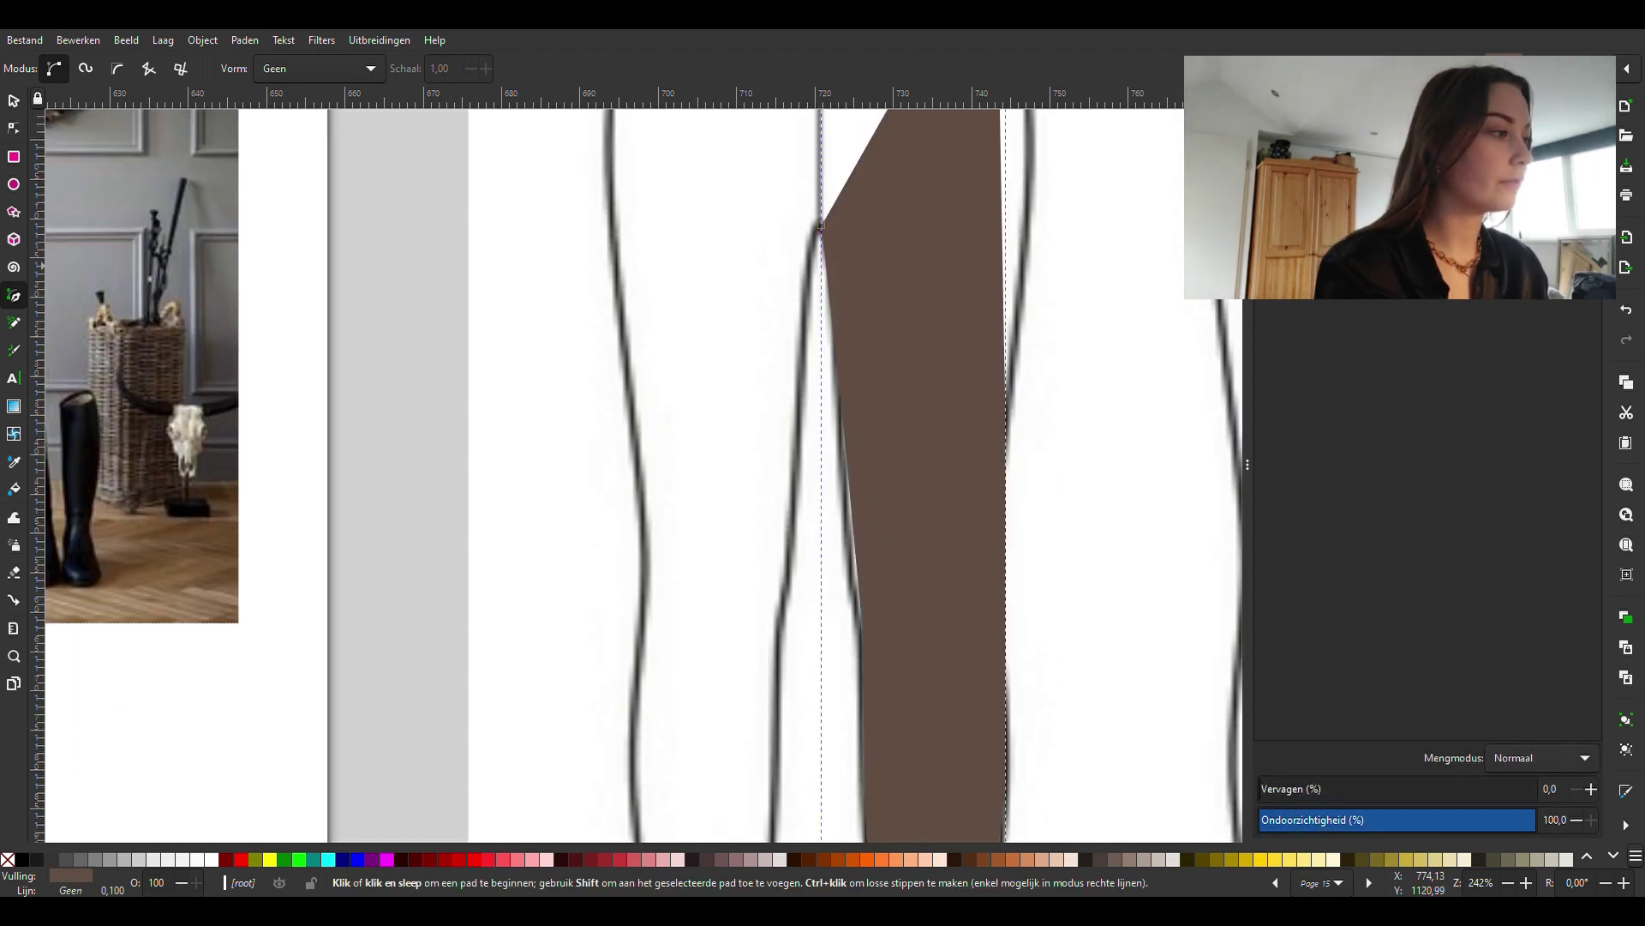
Give the traced leg no fill, a flat black stroke and a 0.4 stroke width.
{"action": "left_click", "coordinate": [1299, 78]}
{"action": "left_click", "coordinate": [1279, 123]}
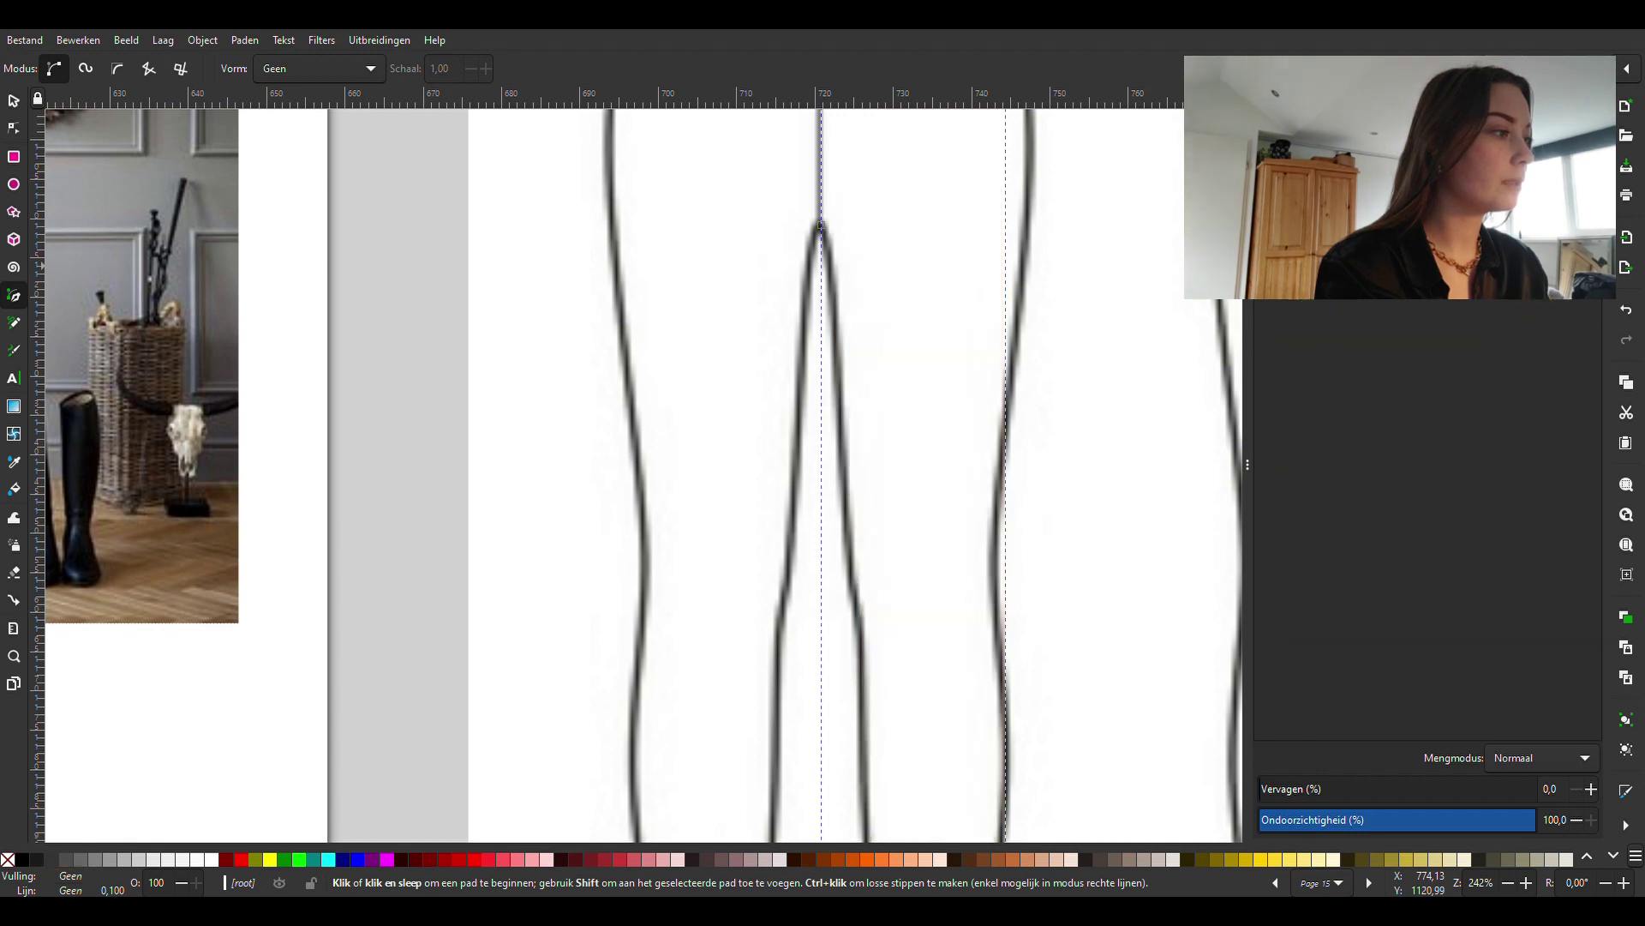
{"action": "left_click", "coordinate": [1312, 121]}
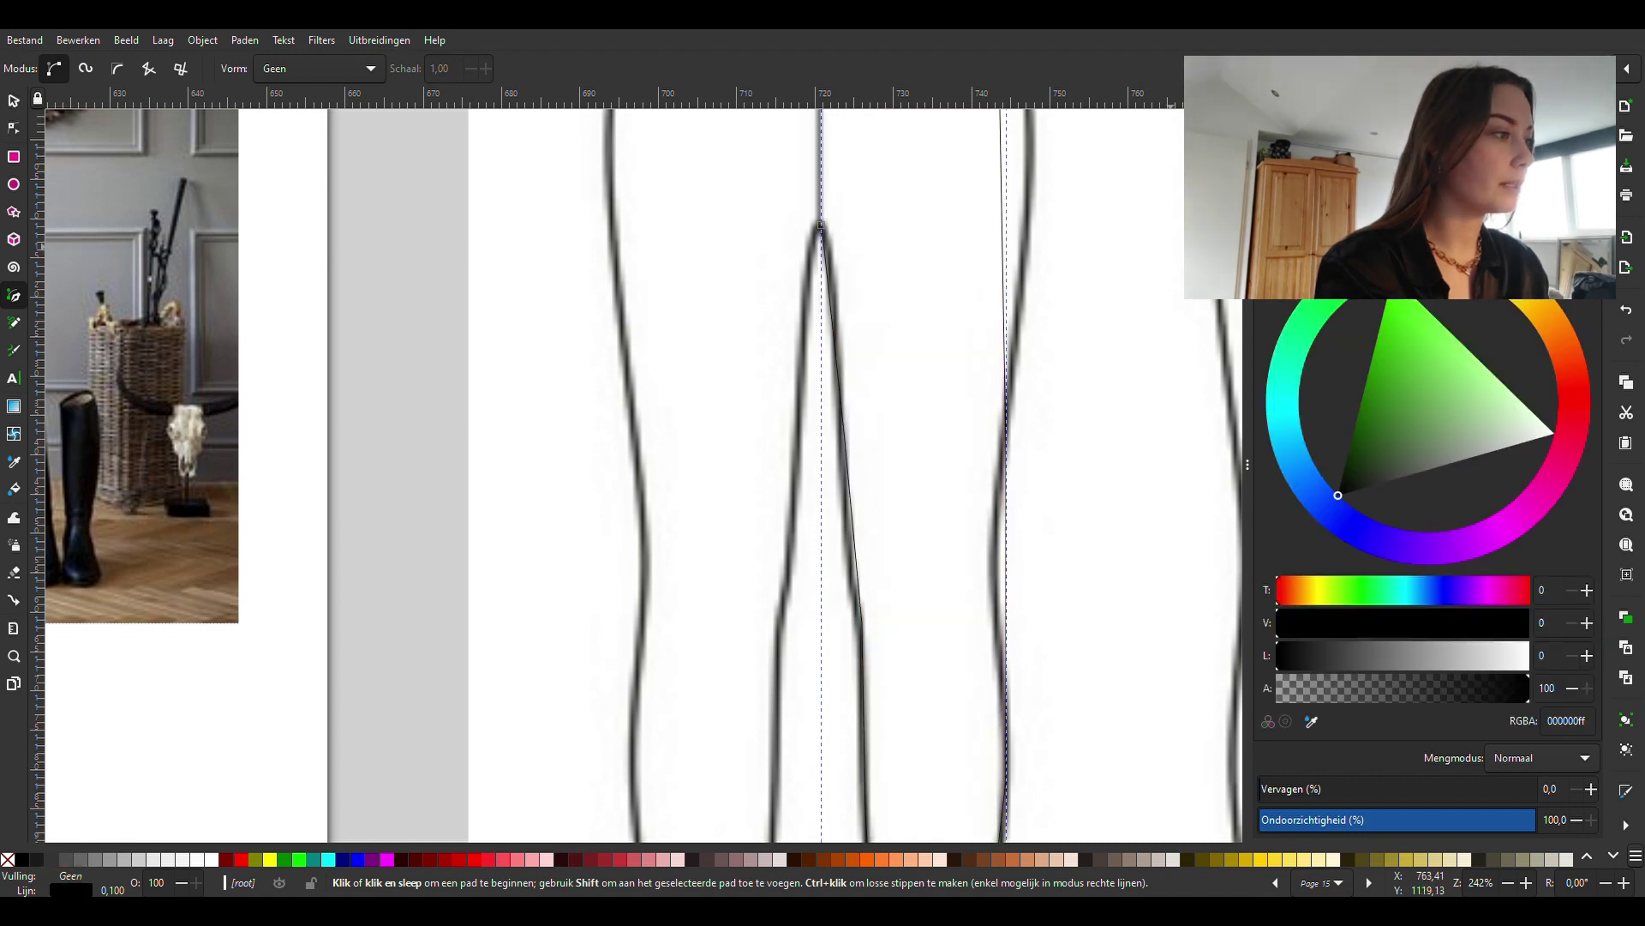
{"action": "left_click", "coordinate": [1382, 78]}
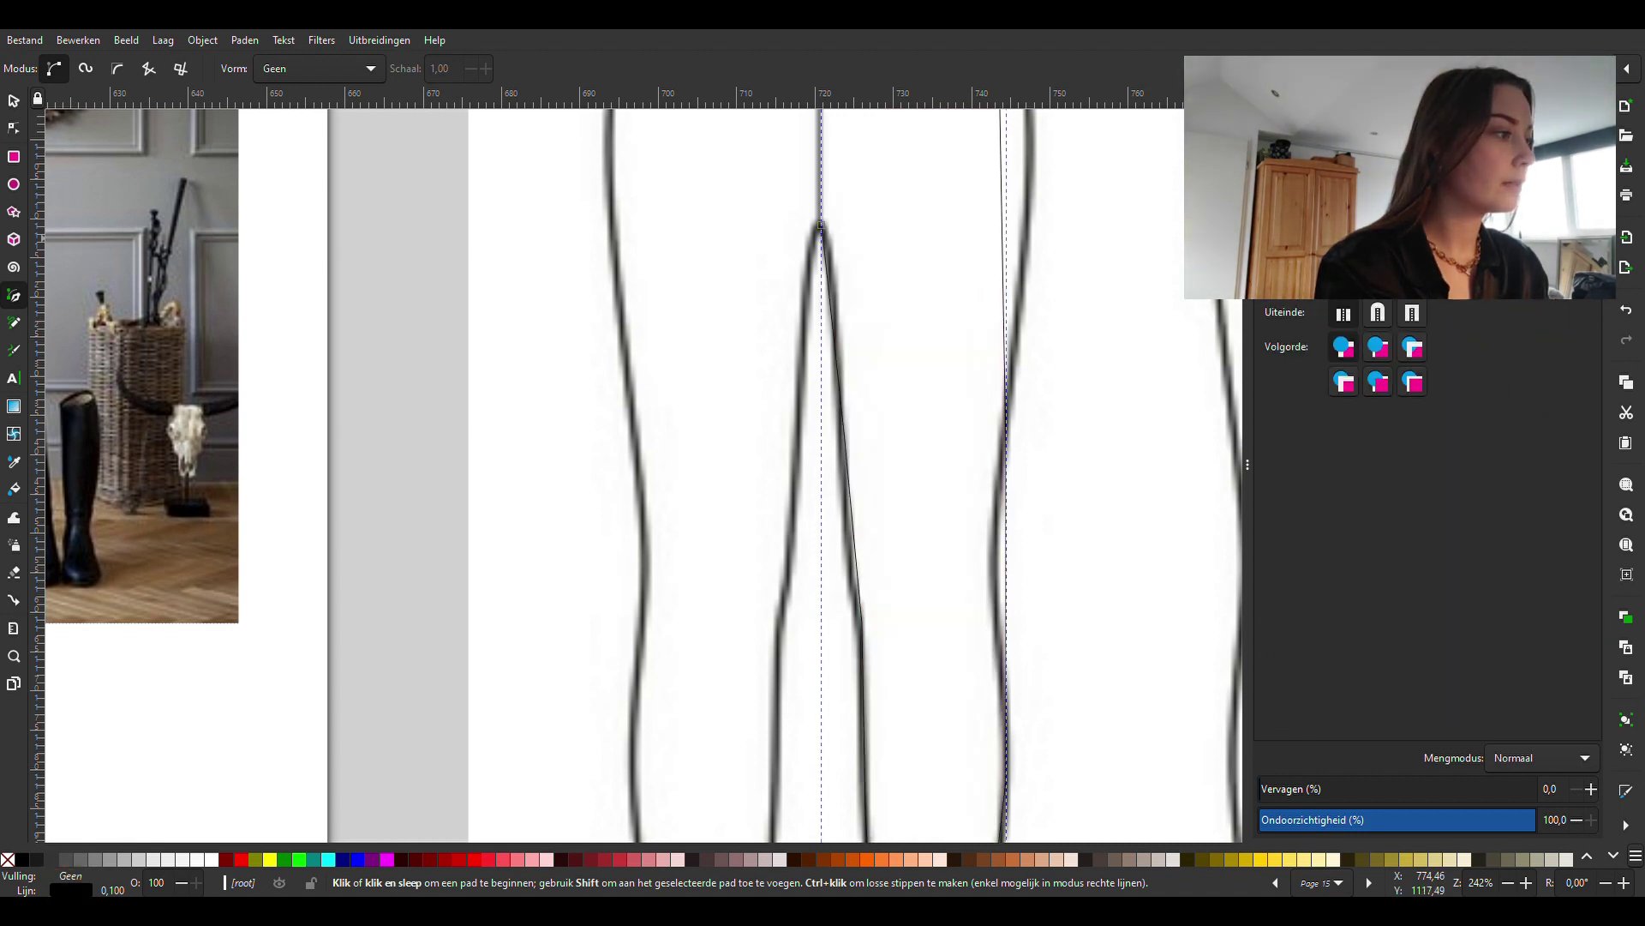
{"action": "key", "text": "Up"}
{"action": "key", "text": "Up"}
{"action": "key", "text": "Down"}
{"action": "key", "text": "Down"}
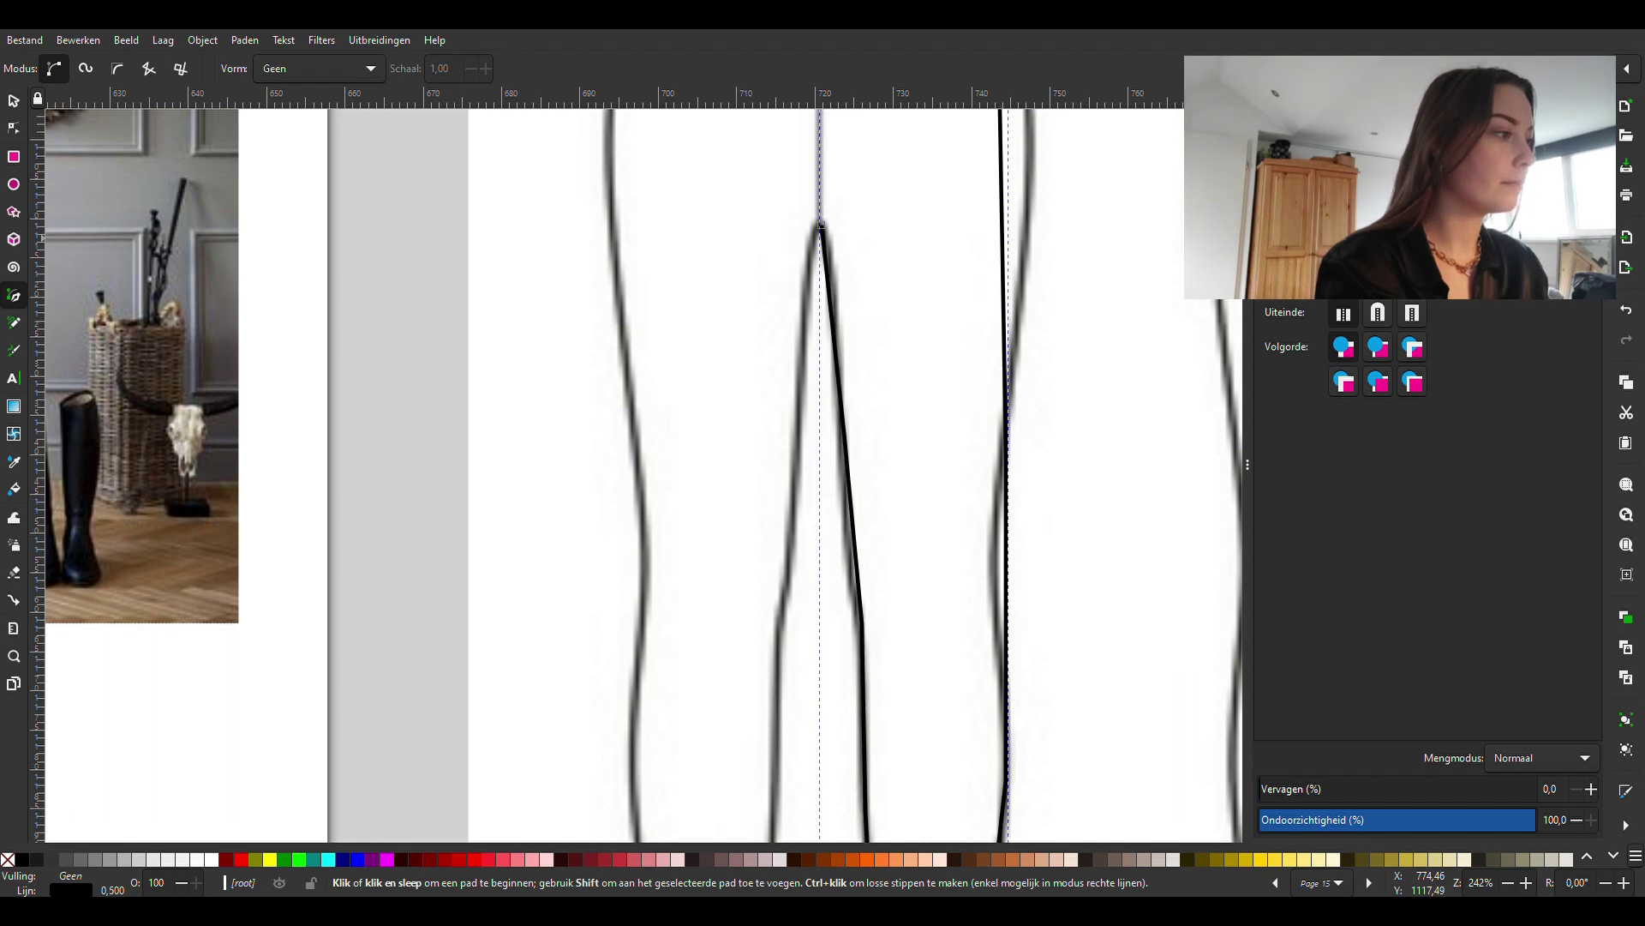
Bend the right leg's outer edge and bottom hem into gentle curves with the Node tool.
{"action": "left_click", "coordinate": [12, 129]}
{"action": "scroll", "coordinate": [1025, 379], "scroll_direction": "up", "scroll_amount": 2}
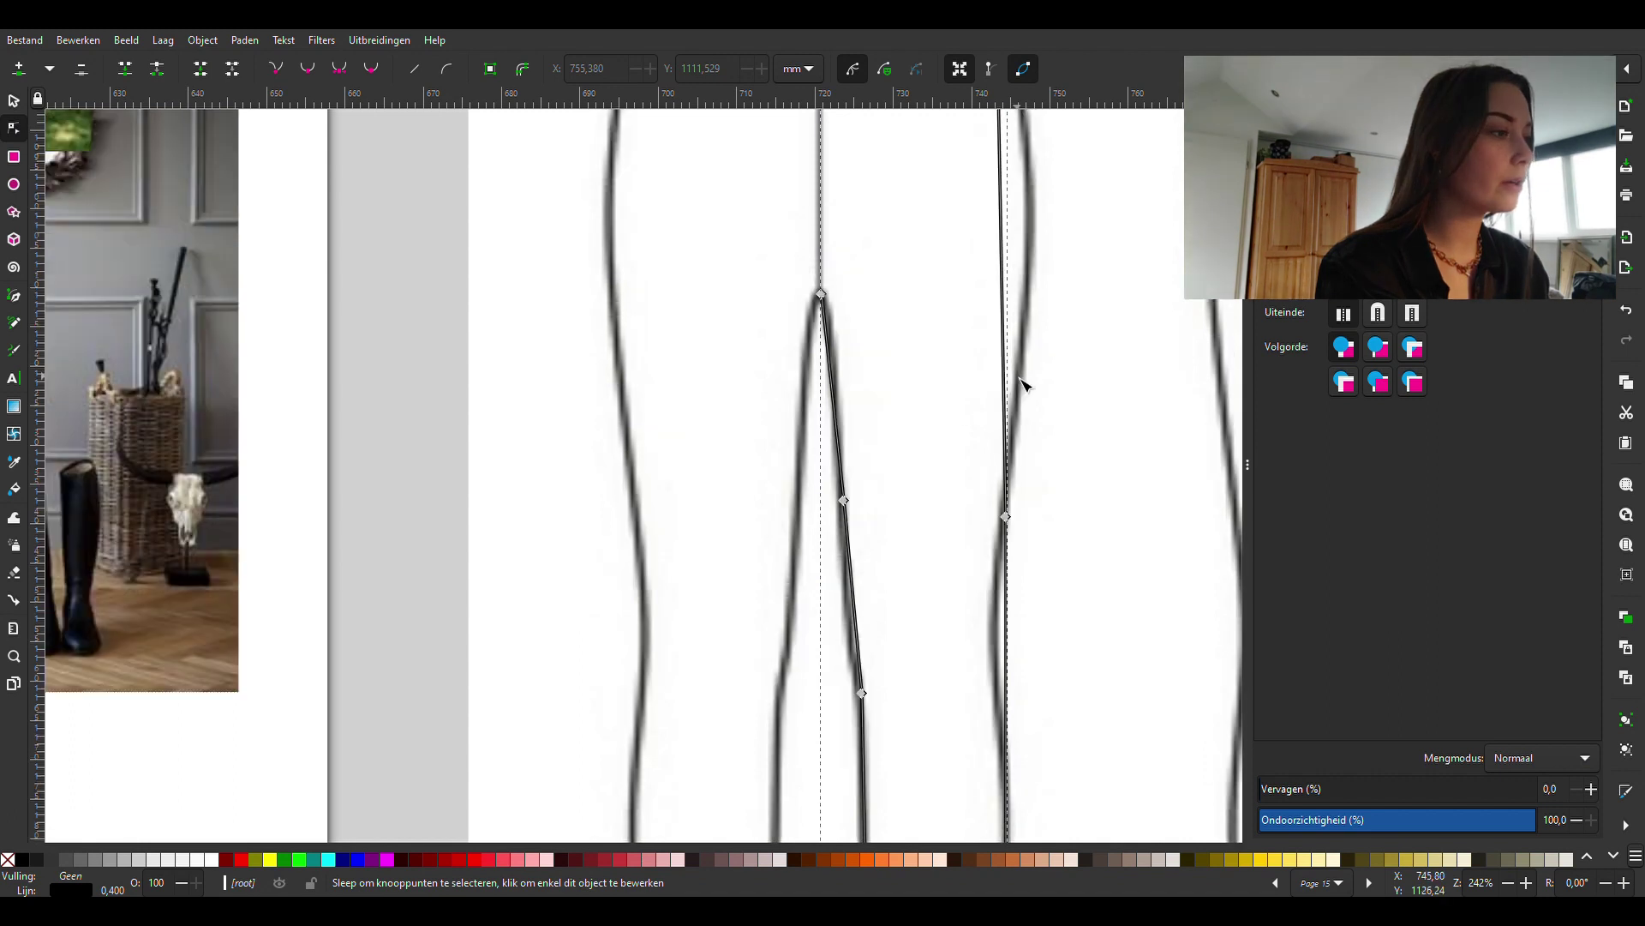
{"action": "scroll", "coordinate": [1025, 383], "scroll_direction": "up", "scroll_amount": 1}
{"action": "scroll", "coordinate": [1025, 382], "scroll_direction": "up", "scroll_amount": 3}
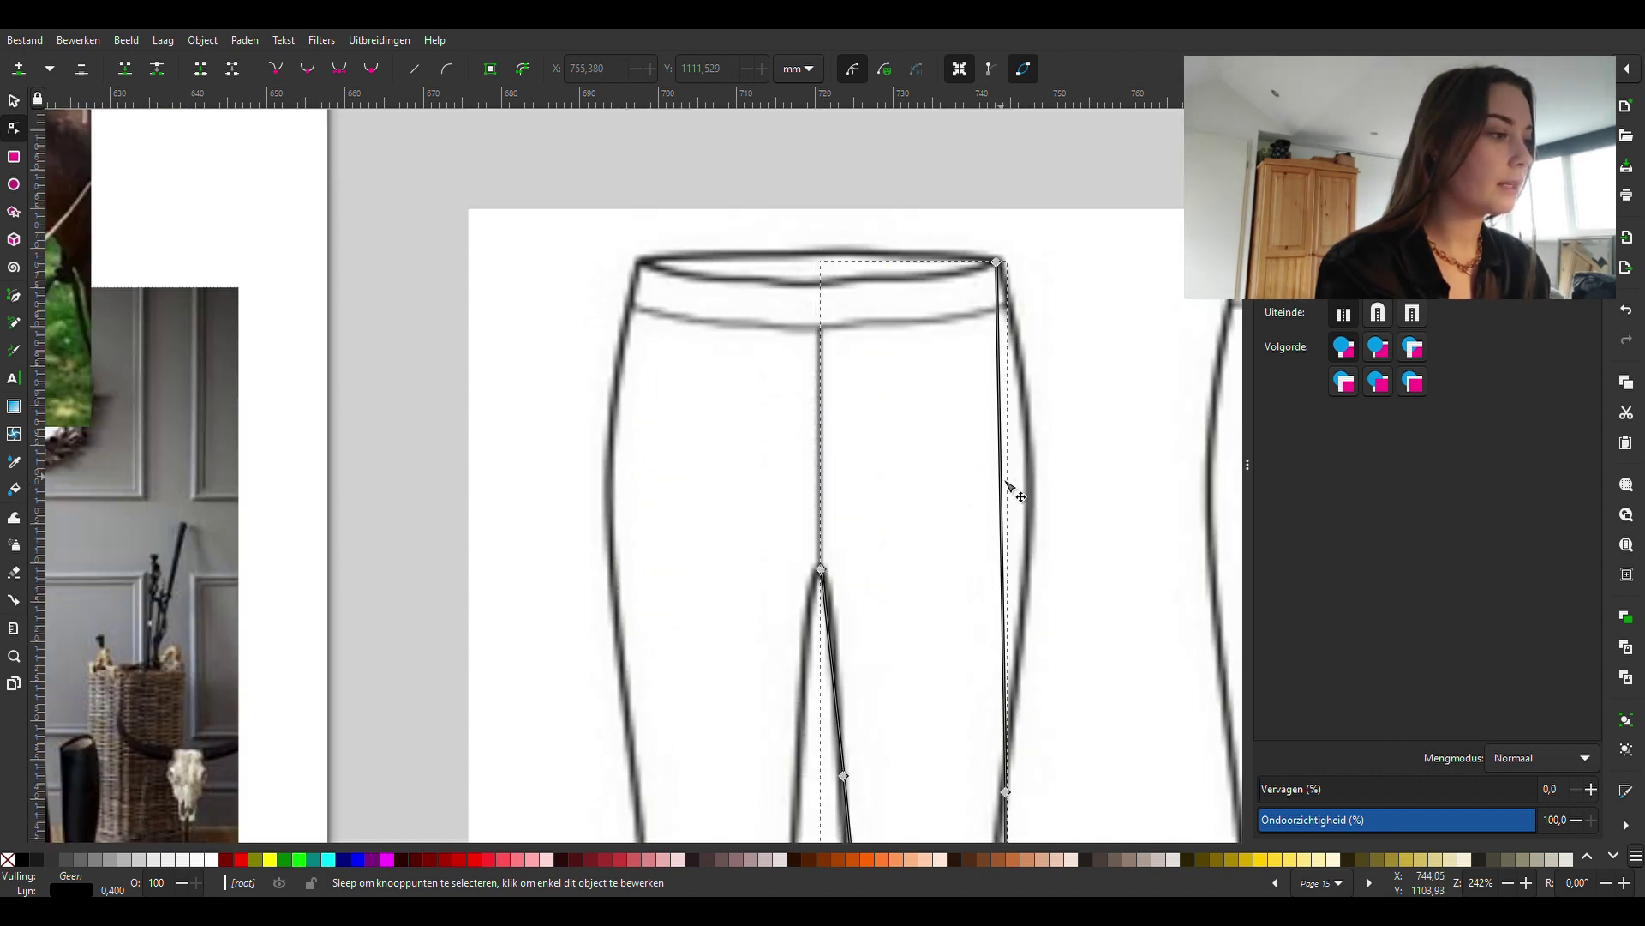
{"action": "left_click_drag", "start_coordinate": [1015, 489], "coordinate": [1037, 493]}
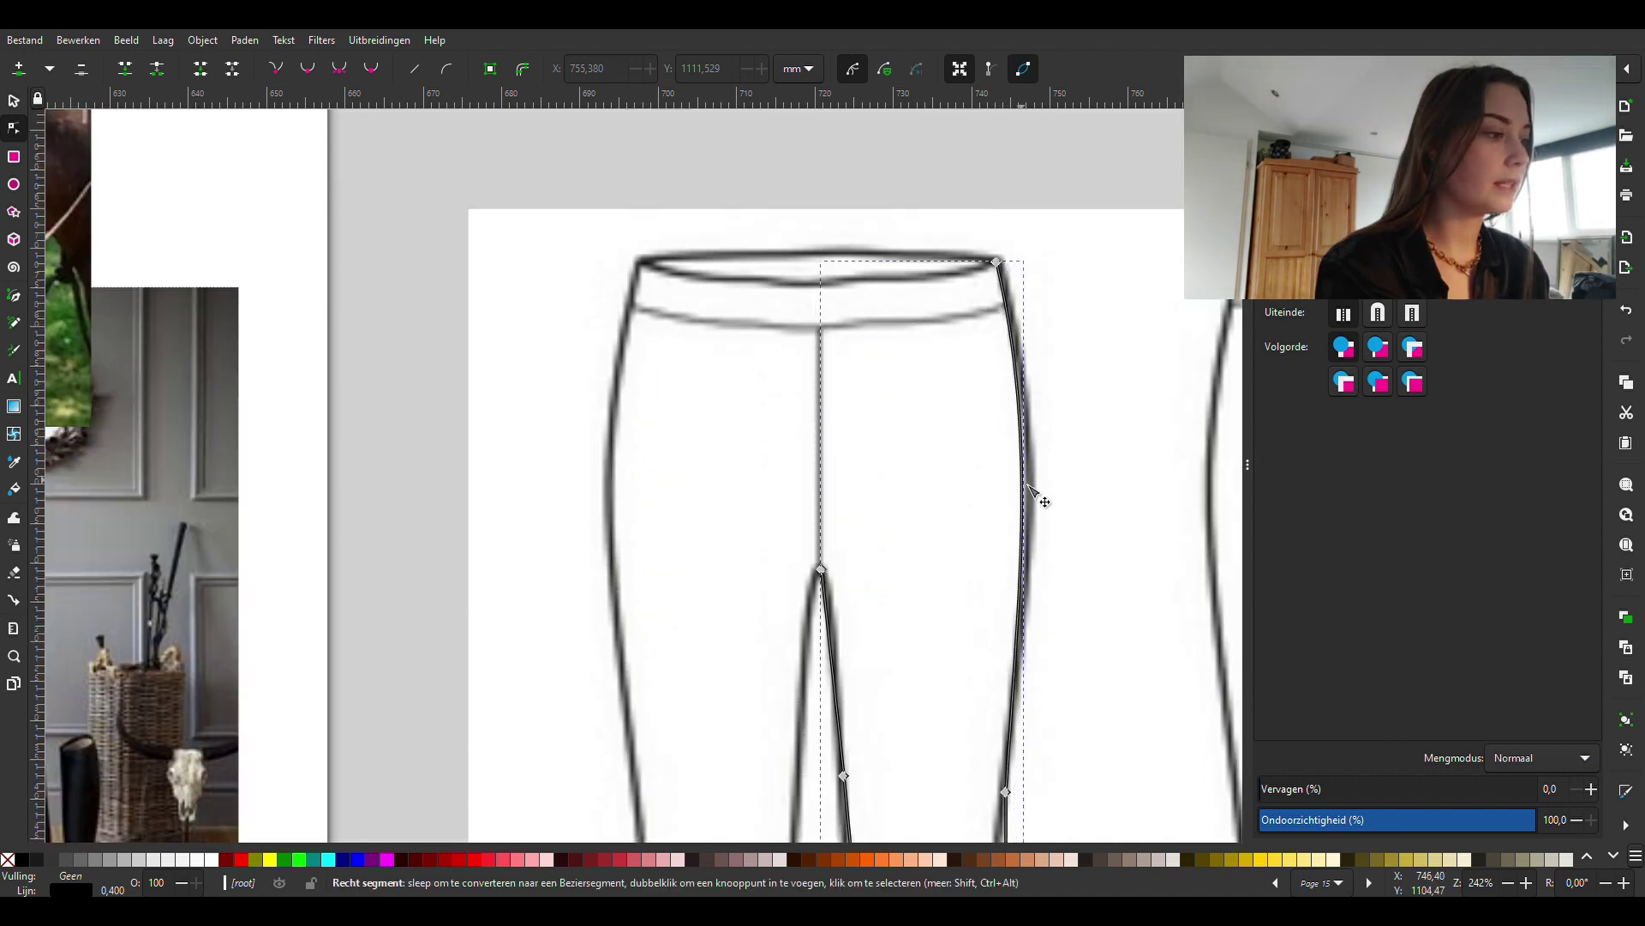
{"action": "scroll", "coordinate": [1036, 491], "scroll_direction": "down", "scroll_amount": 1}
{"action": "scroll", "coordinate": [1037, 491], "scroll_direction": "down", "scroll_amount": 3}
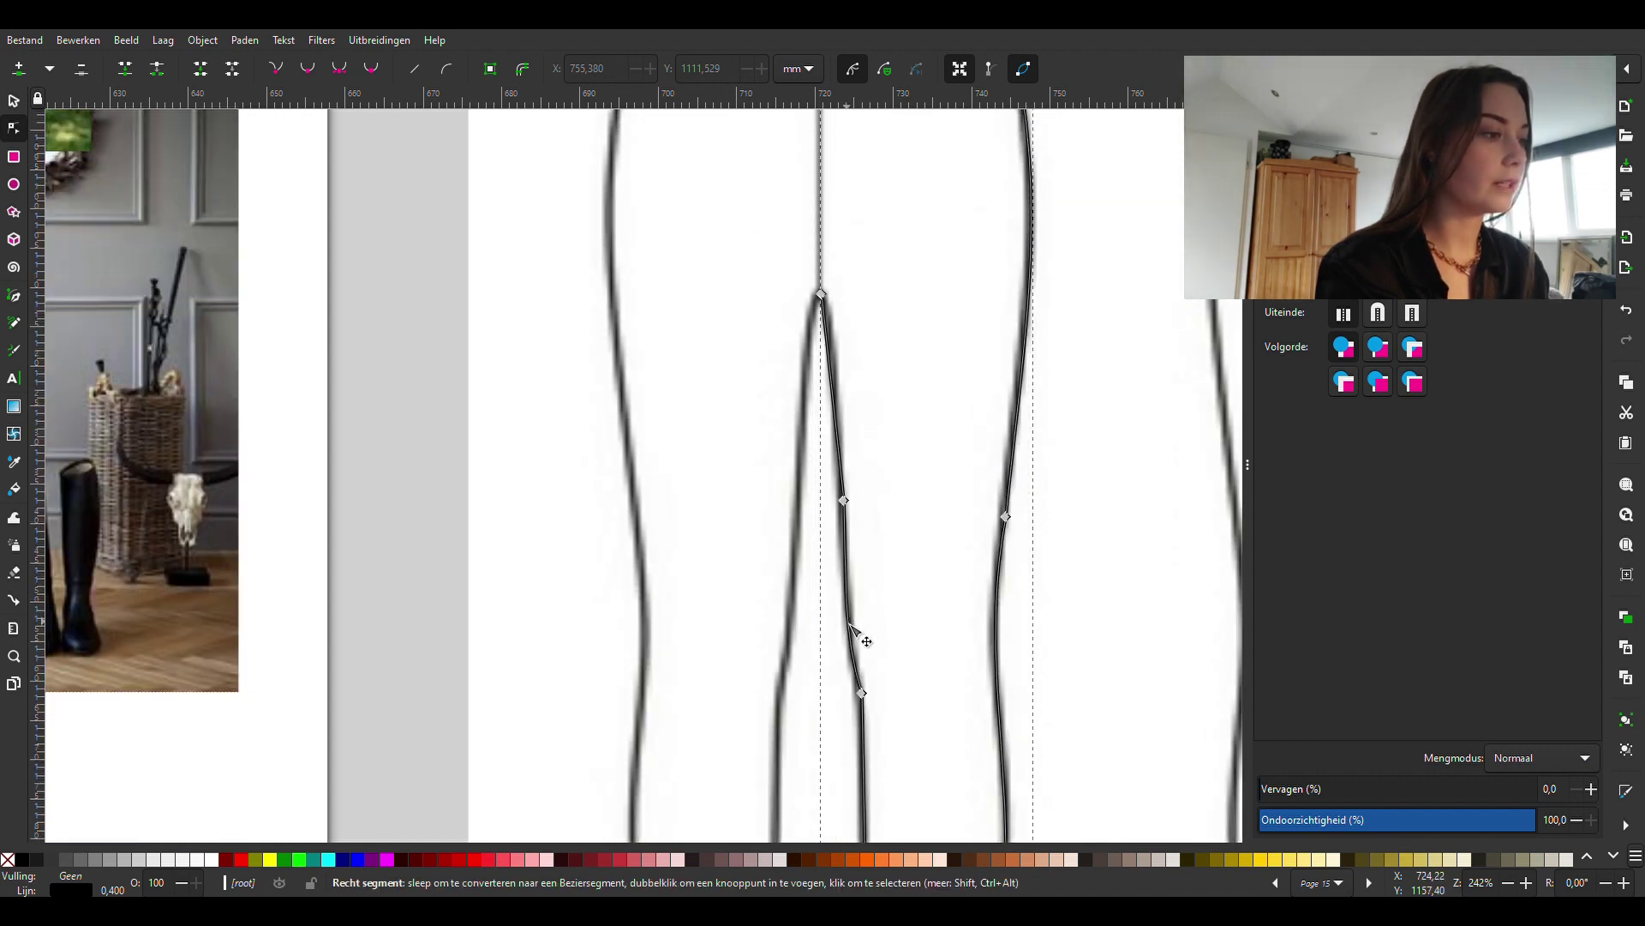
{"action": "scroll", "coordinate": [934, 550], "scroll_direction": "down", "scroll_amount": 1}
{"action": "scroll", "coordinate": [1031, 644], "scroll_direction": "down", "scroll_amount": 6}
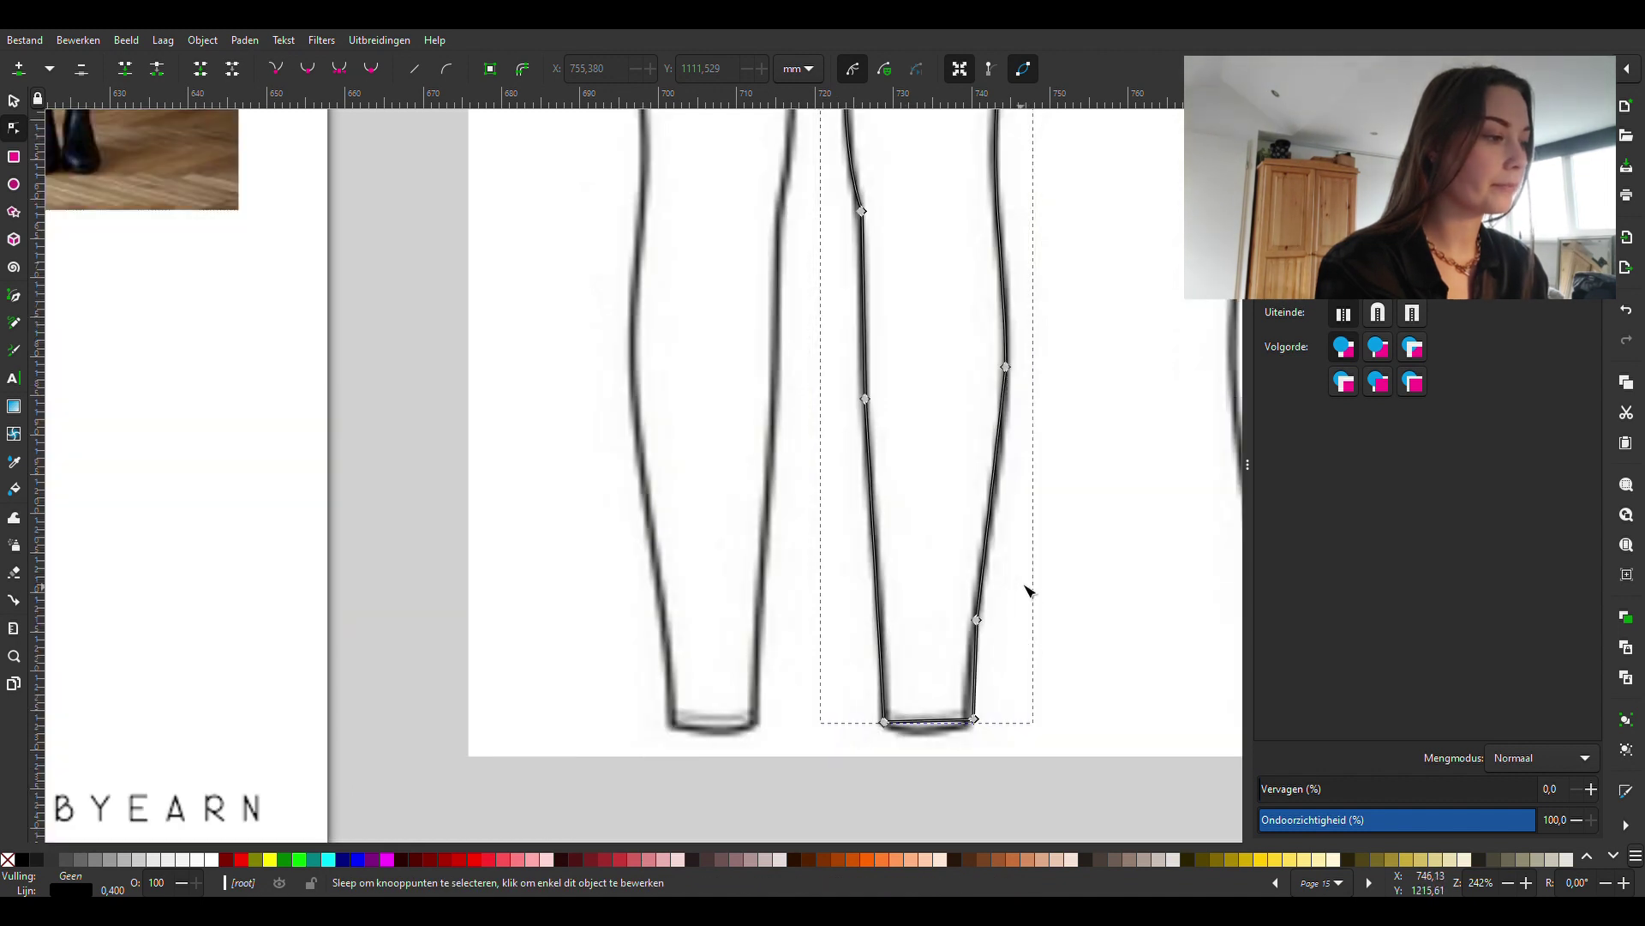
{"action": "left_click_drag", "start_coordinate": [934, 733], "coordinate": [934, 741]}
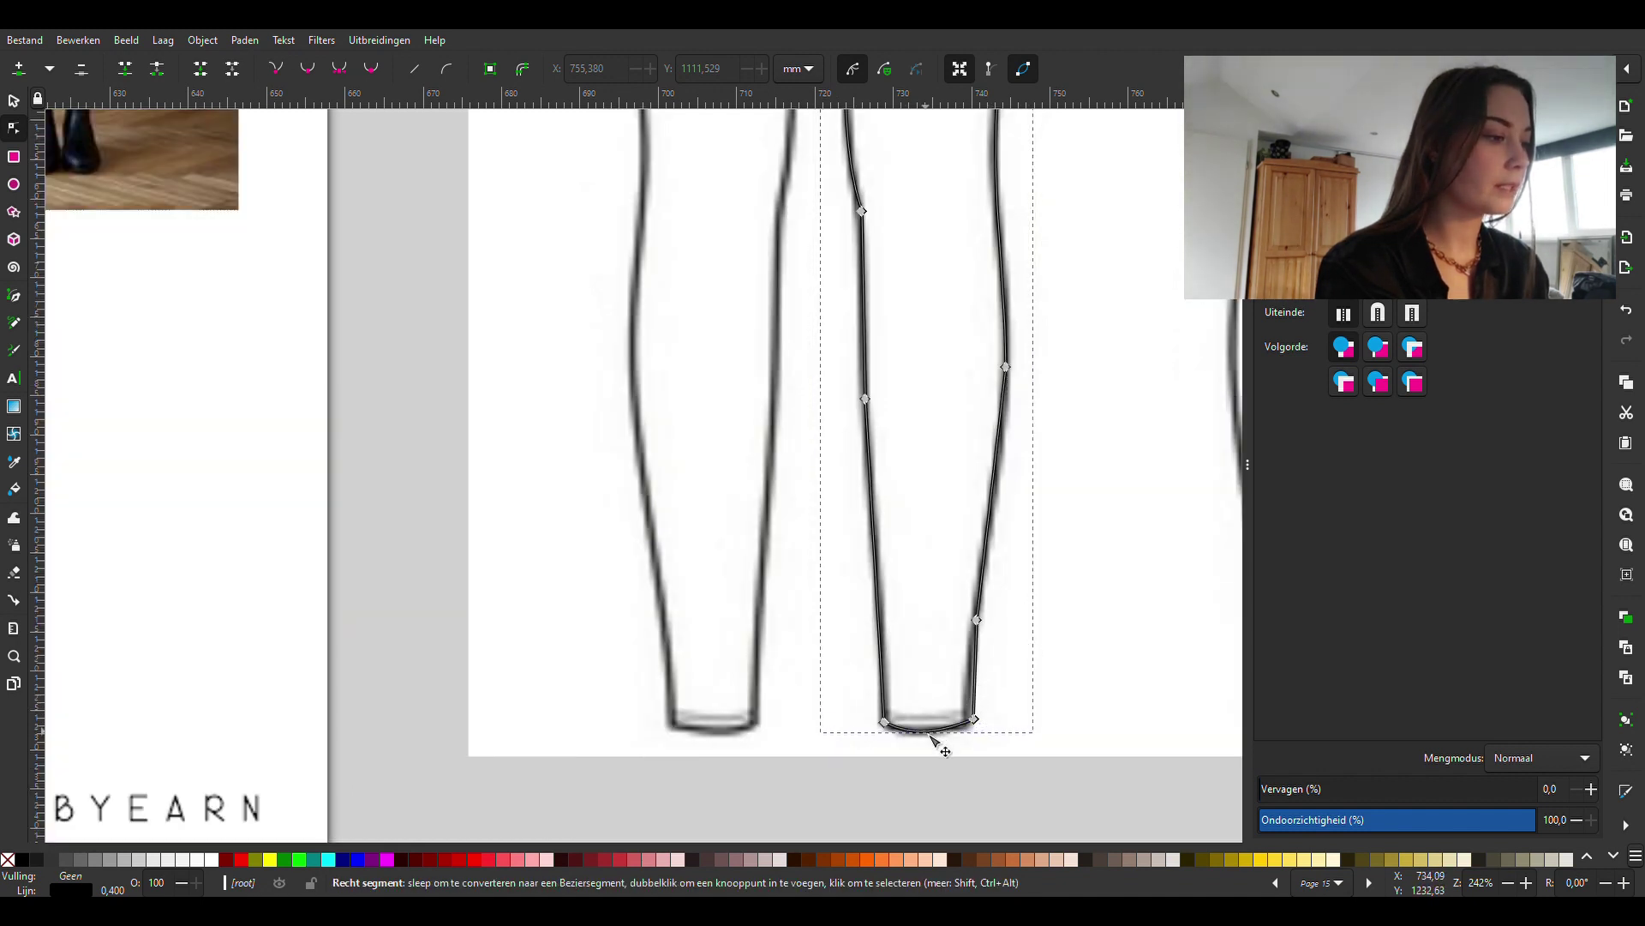
{"action": "scroll", "coordinate": [994, 679], "scroll_direction": "down", "scroll_amount": 2, "text": "ctrl"}
{"action": "scroll", "coordinate": [1017, 644], "scroll_direction": "down", "scroll_amount": 1, "text": "ctrl"}
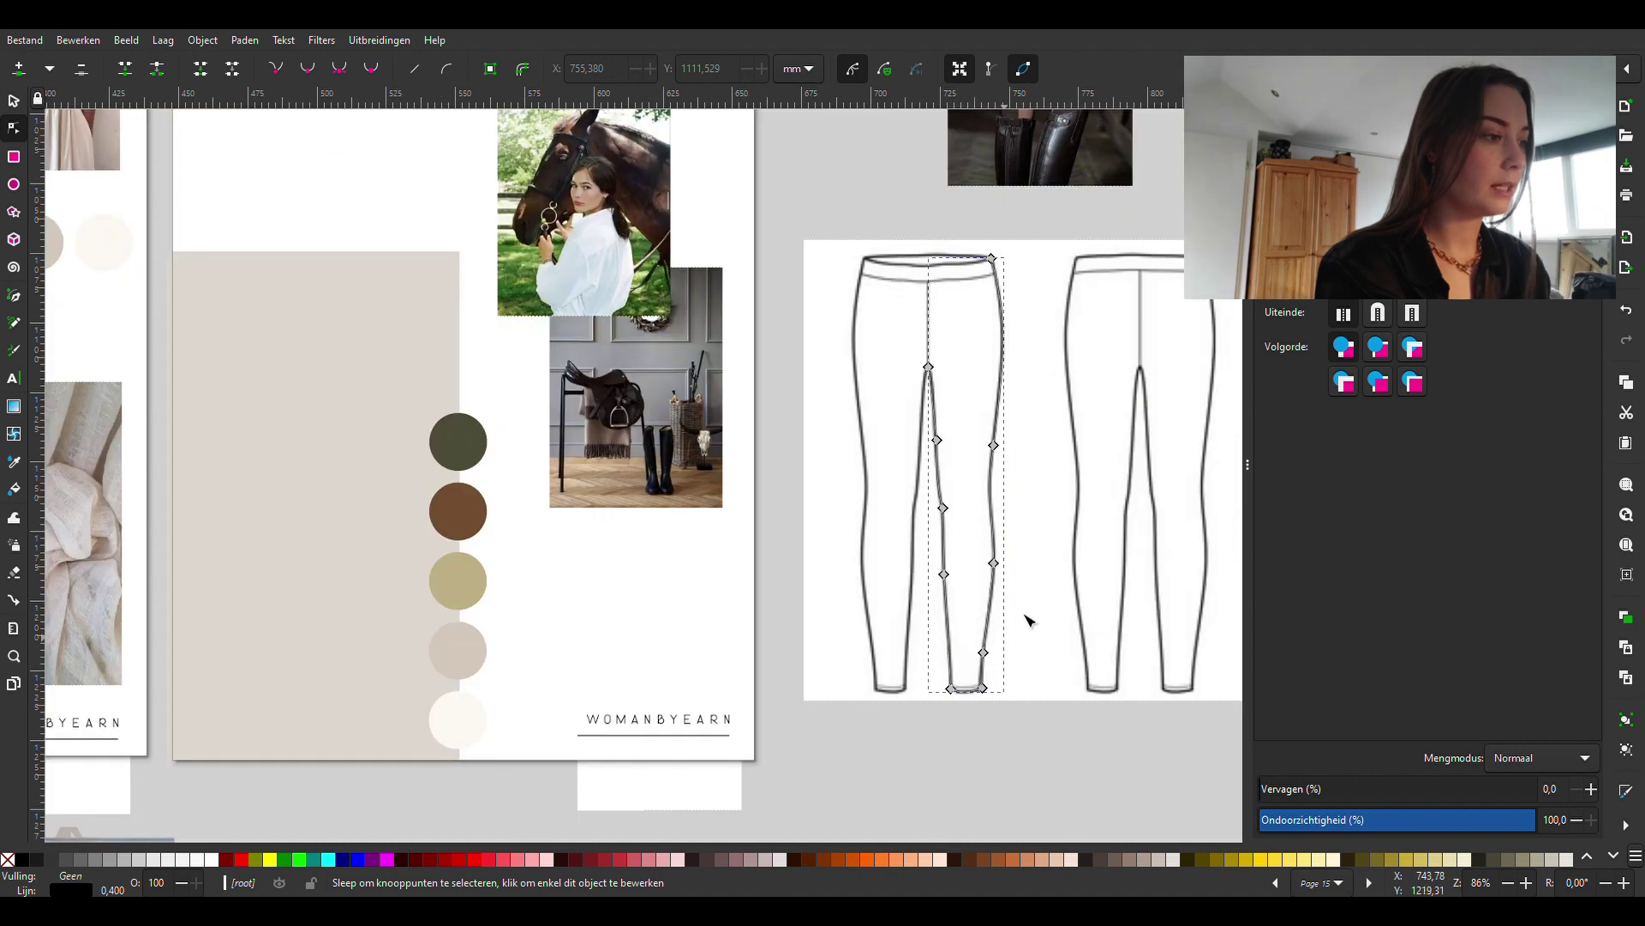
{"action": "left_click", "coordinate": [17, 101]}
{"action": "left_click_drag", "start_coordinate": [1049, 440], "coordinate": [1245, 454]}
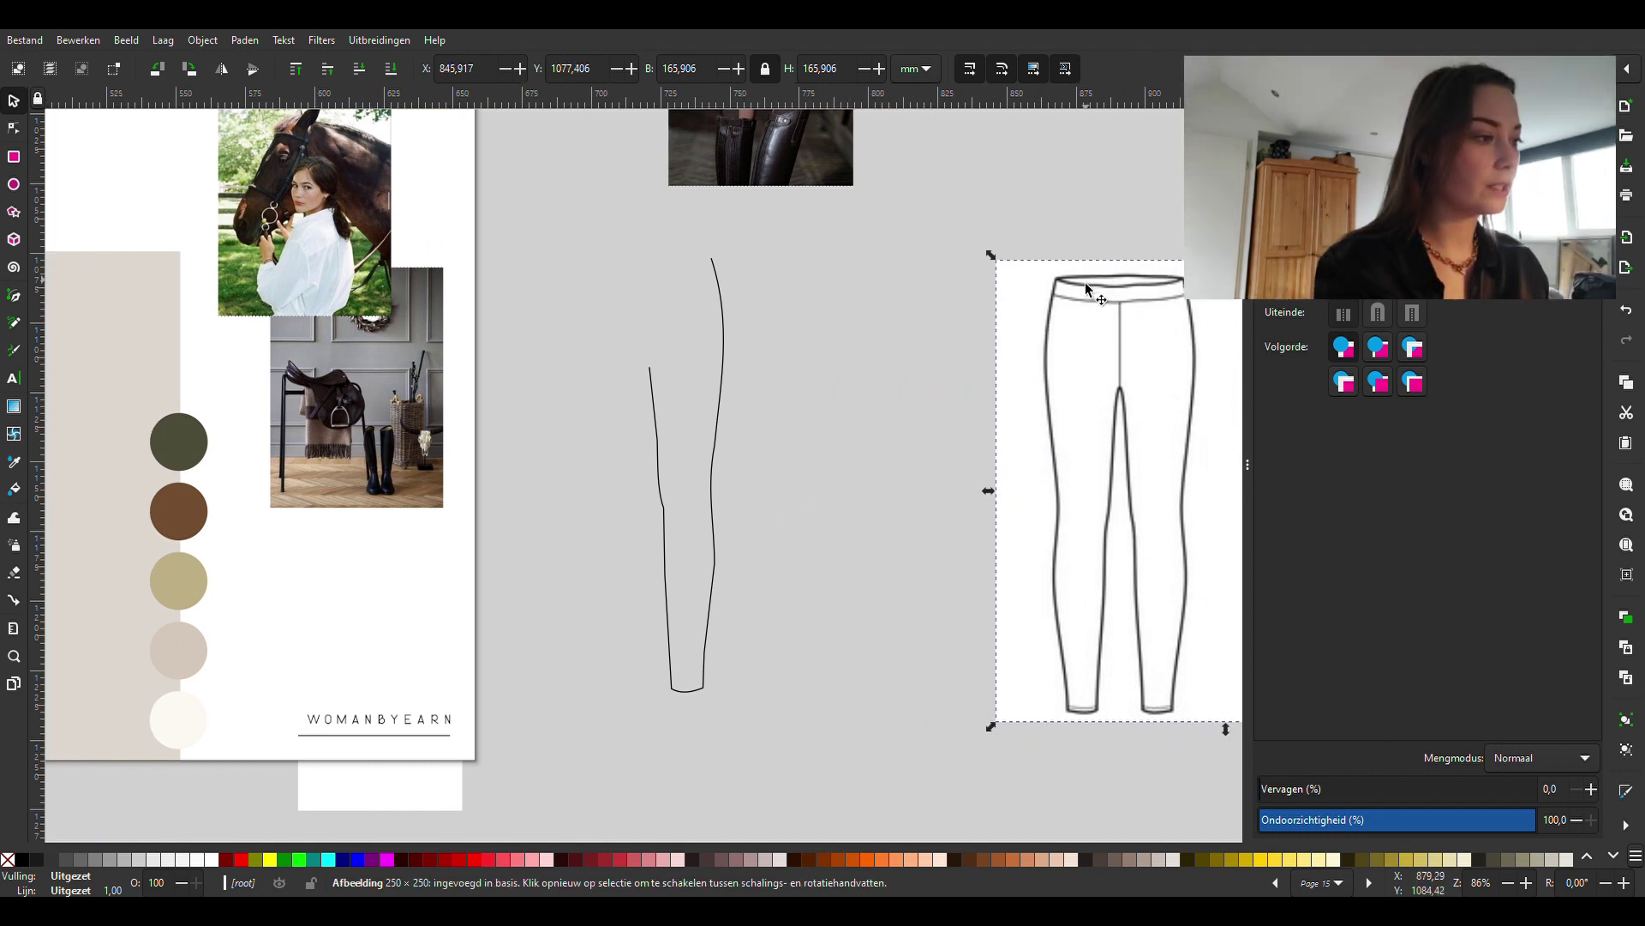
Nudge the leggings reference picture slightly to the left.
{"action": "left_click_drag", "start_coordinate": [1044, 573], "coordinate": [901, 570]}
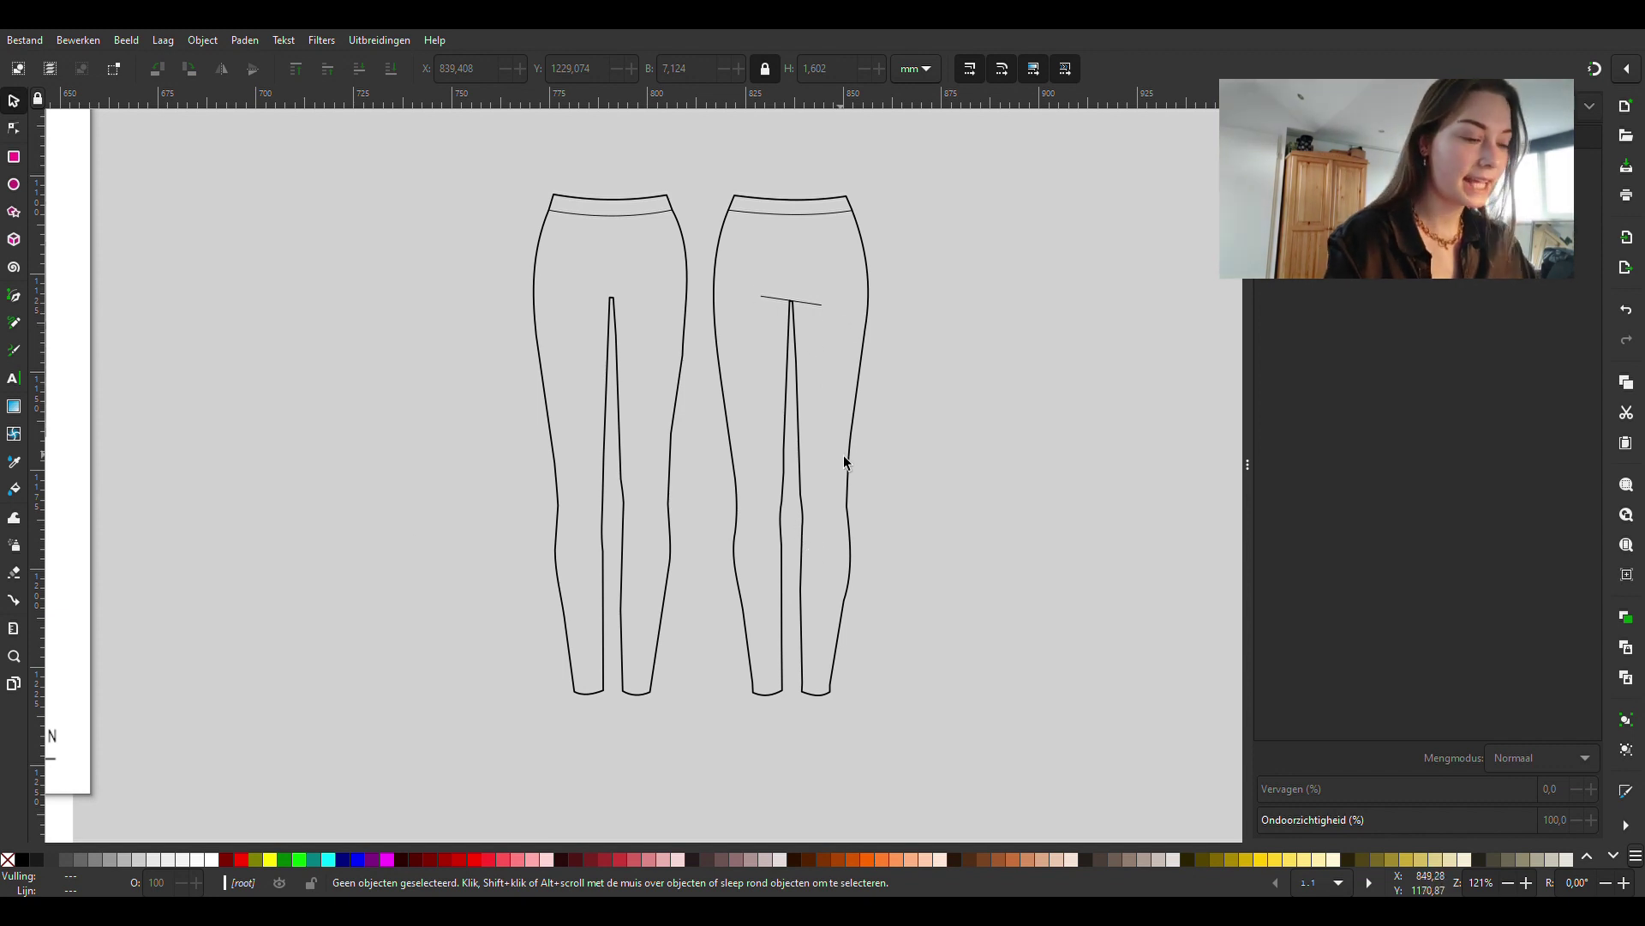
{"action": "scroll", "coordinate": [841, 394], "scroll_direction": "up", "scroll_amount": 1, "text": "ctrl"}
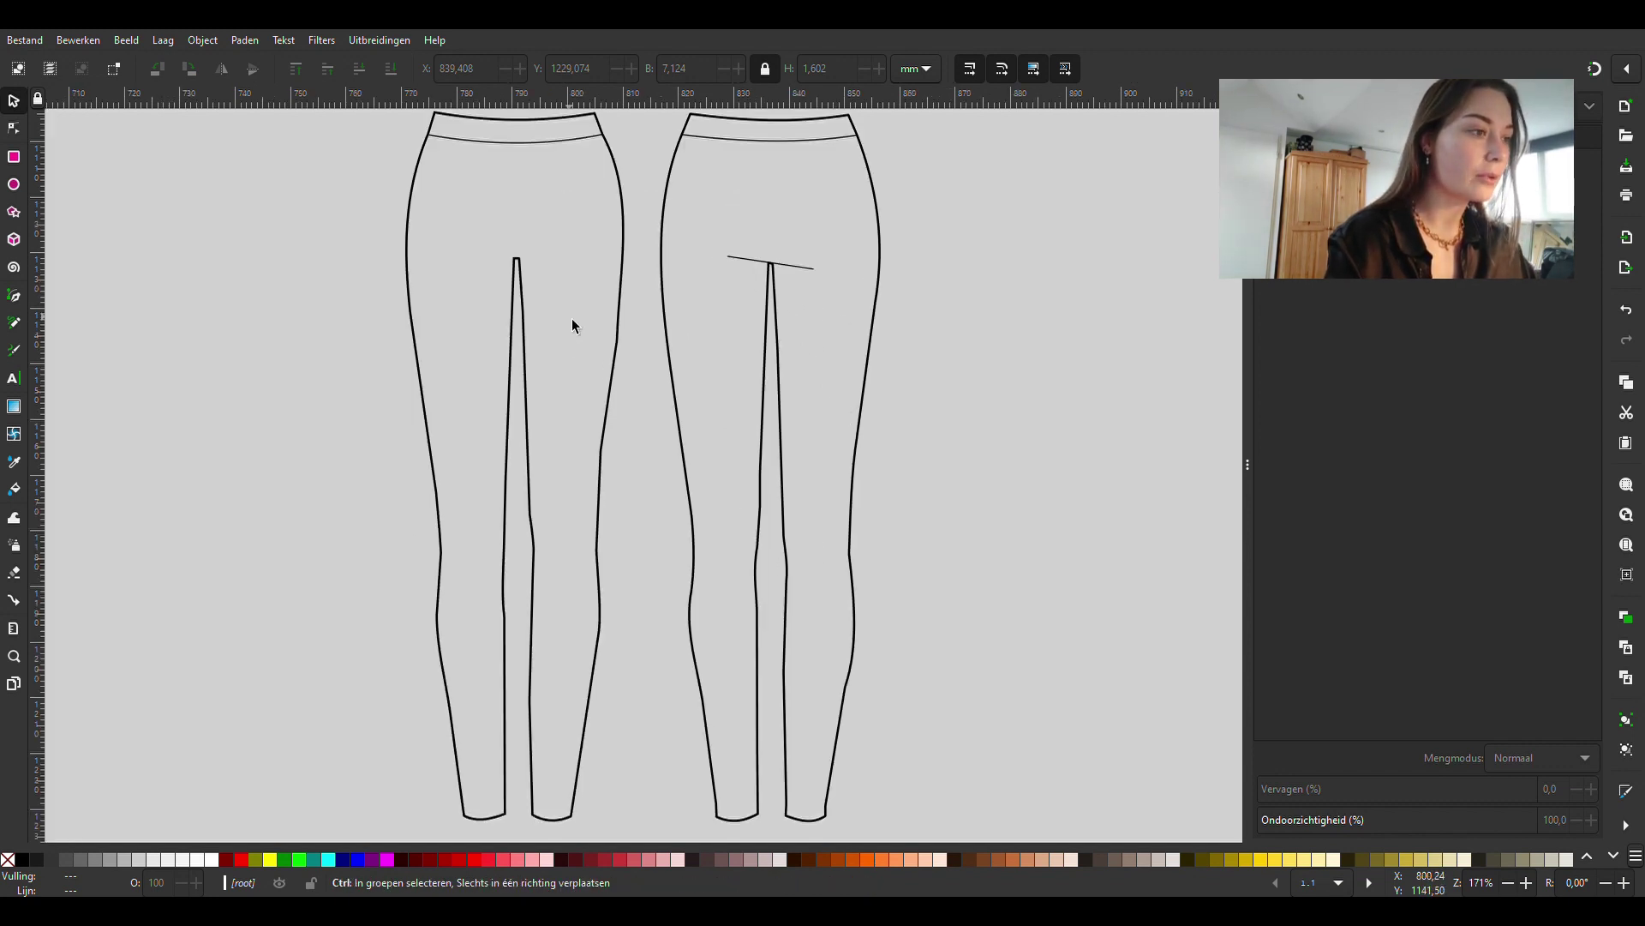
{"action": "scroll", "coordinate": [572, 318], "scroll_direction": "up", "scroll_amount": 1, "text": "ctrl"}
{"action": "scroll", "coordinate": [573, 318], "scroll_direction": "up", "scroll_amount": 3}
{"action": "scroll", "coordinate": [572, 318], "scroll_direction": "up", "scroll_amount": 2}
{"action": "scroll", "coordinate": [572, 323], "scroll_direction": "up", "scroll_amount": 1, "text": "ctrl"}
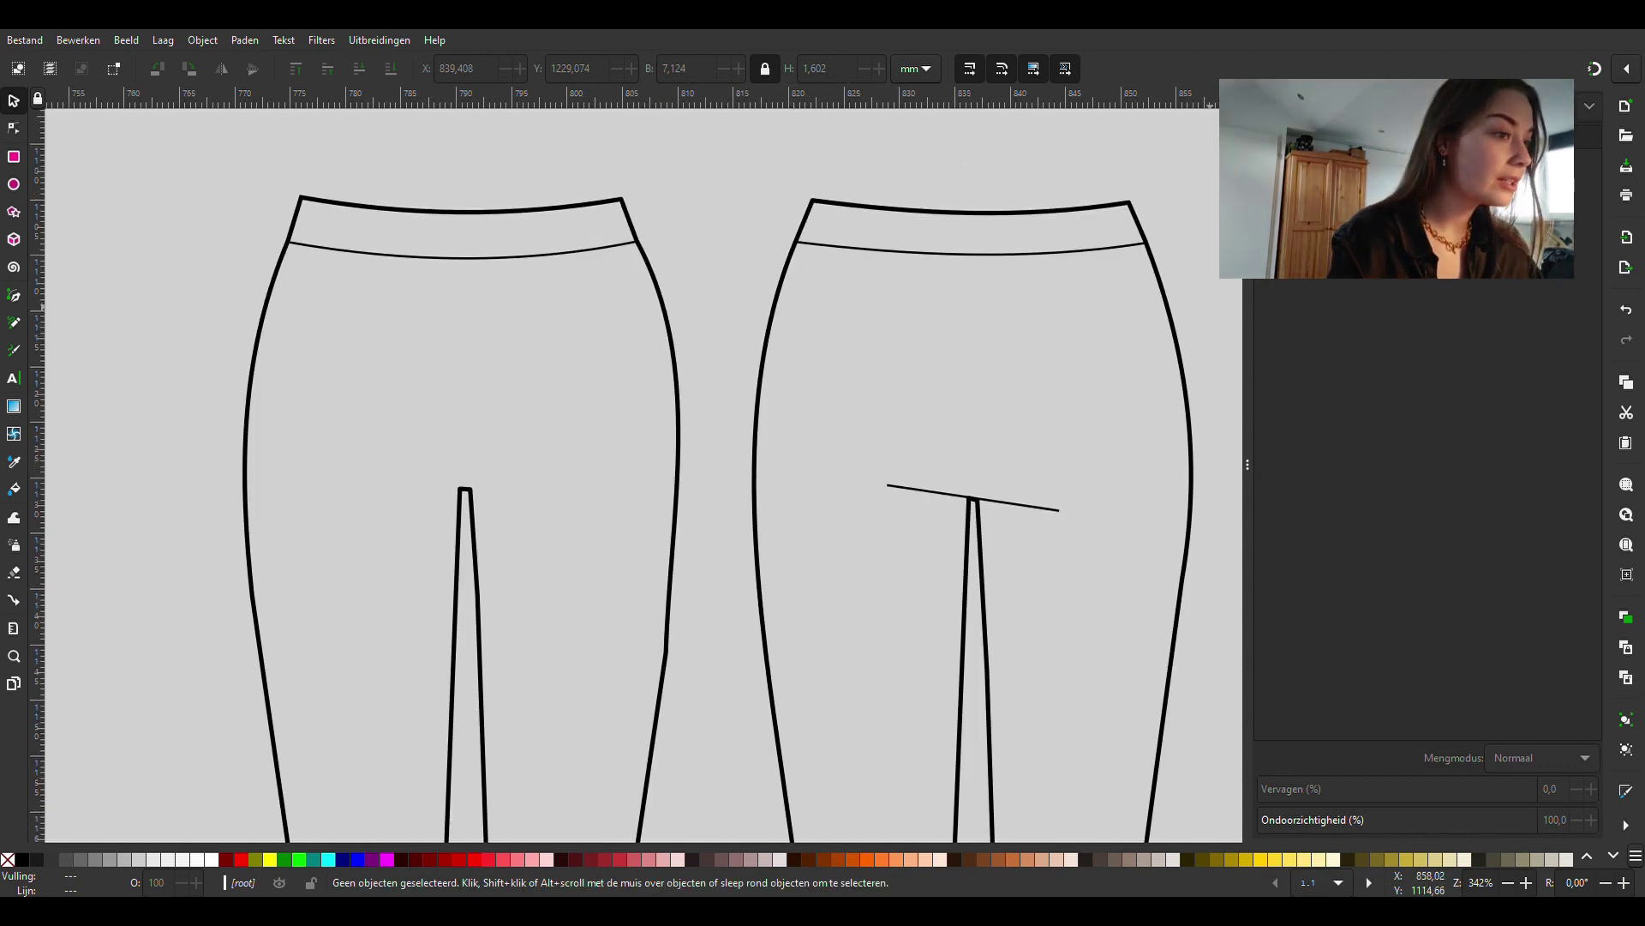
Pen-draw the front pocket curve, starting on the waistband line and ending at the side seam.
{"action": "left_click", "coordinate": [14, 297]}
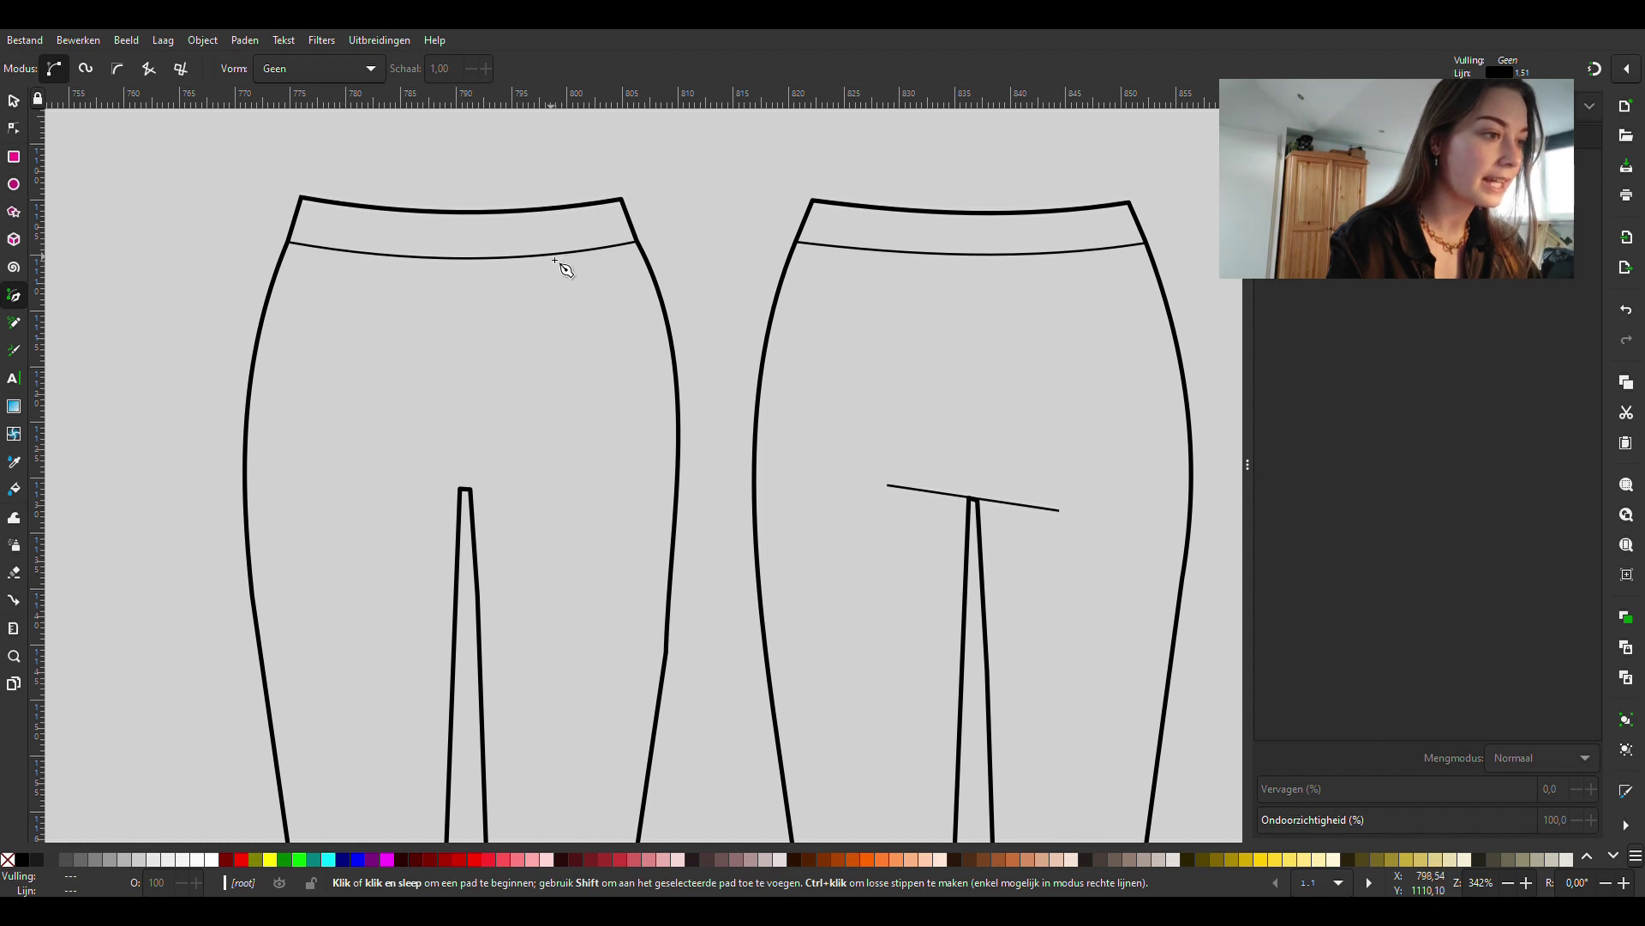
{"action": "left_click", "coordinate": [555, 254]}
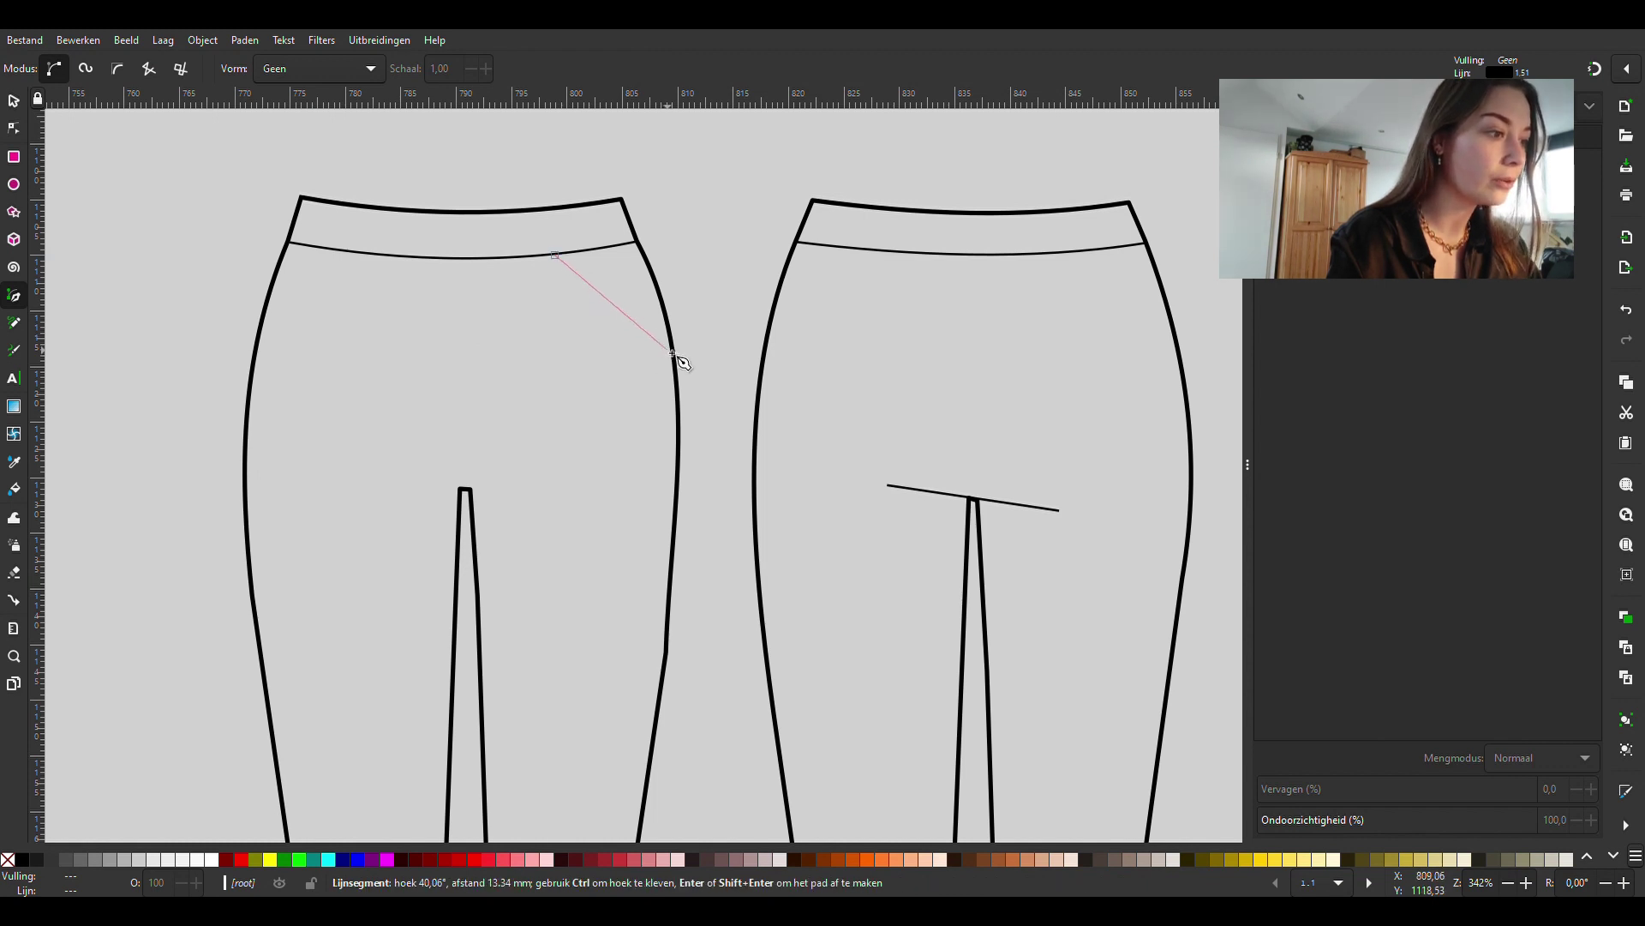
{"action": "left_click_drag", "start_coordinate": [673, 349], "coordinate": [801, 345]}
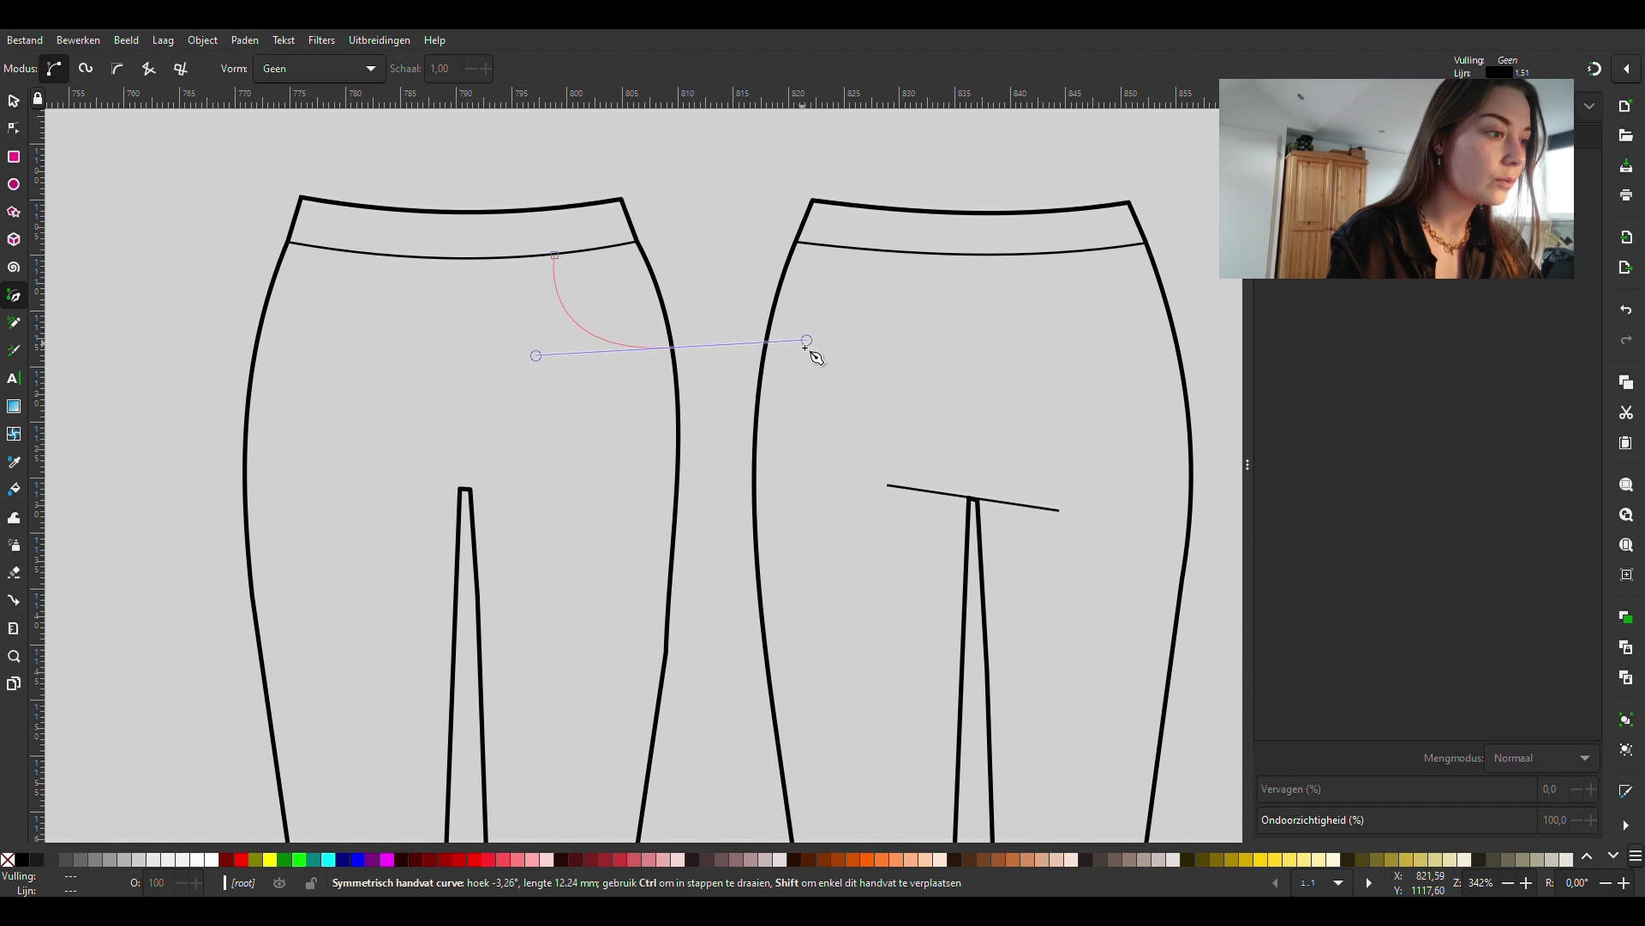
{"action": "left_click_drag", "start_coordinate": [812, 355], "coordinate": [805, 348]}
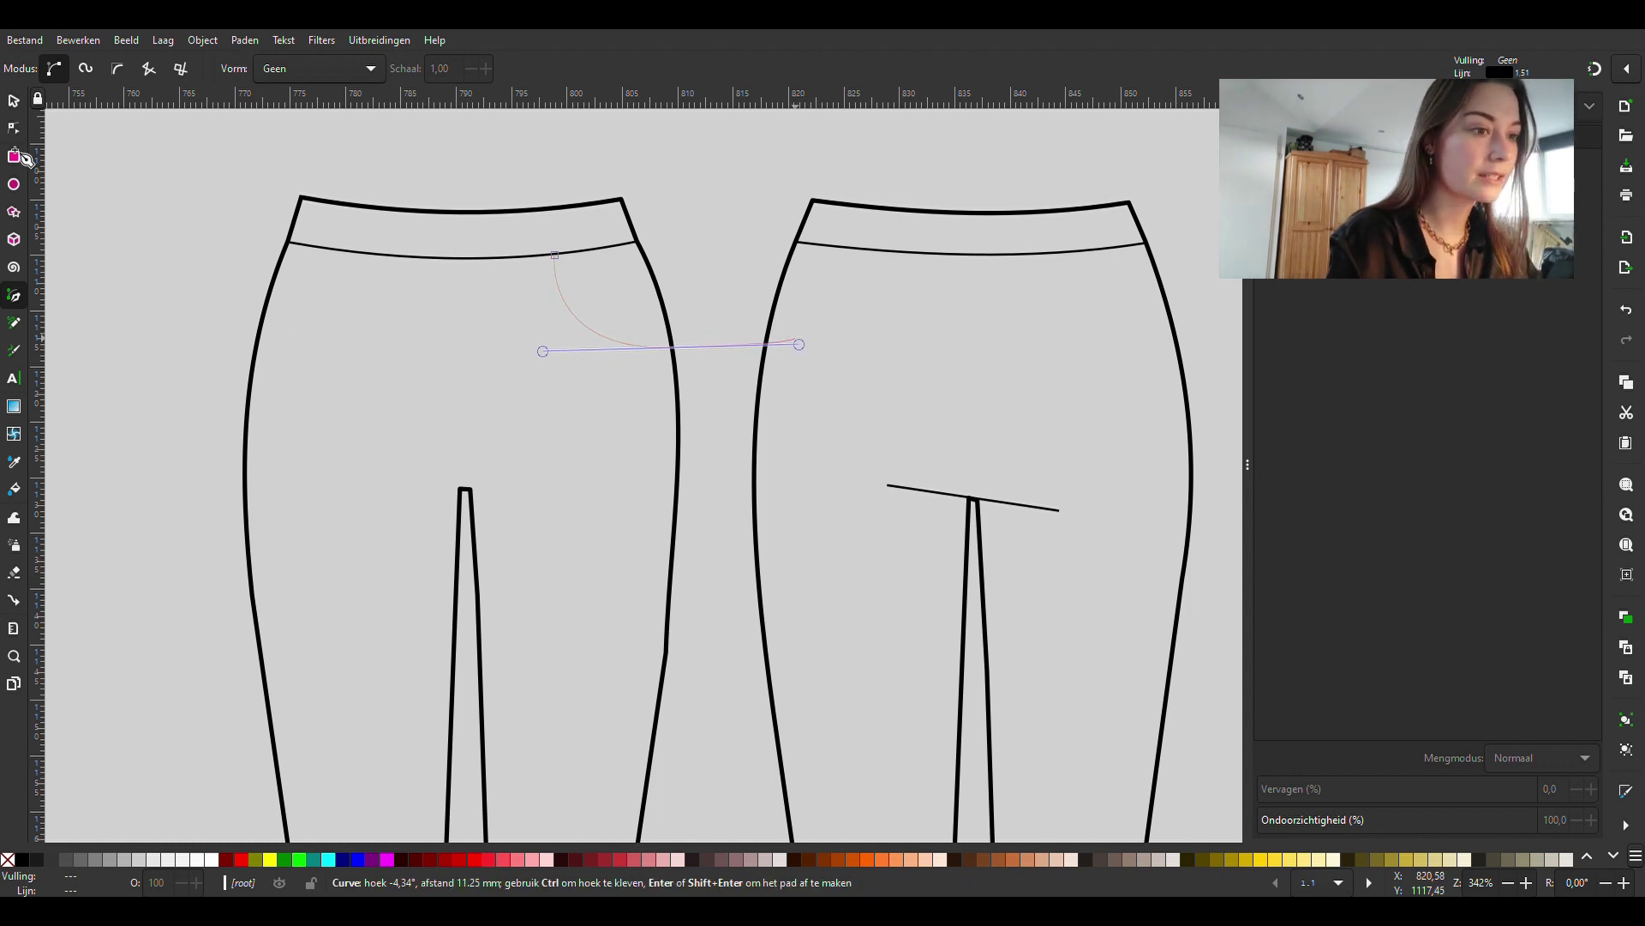
{"action": "left_click", "coordinate": [14, 128]}
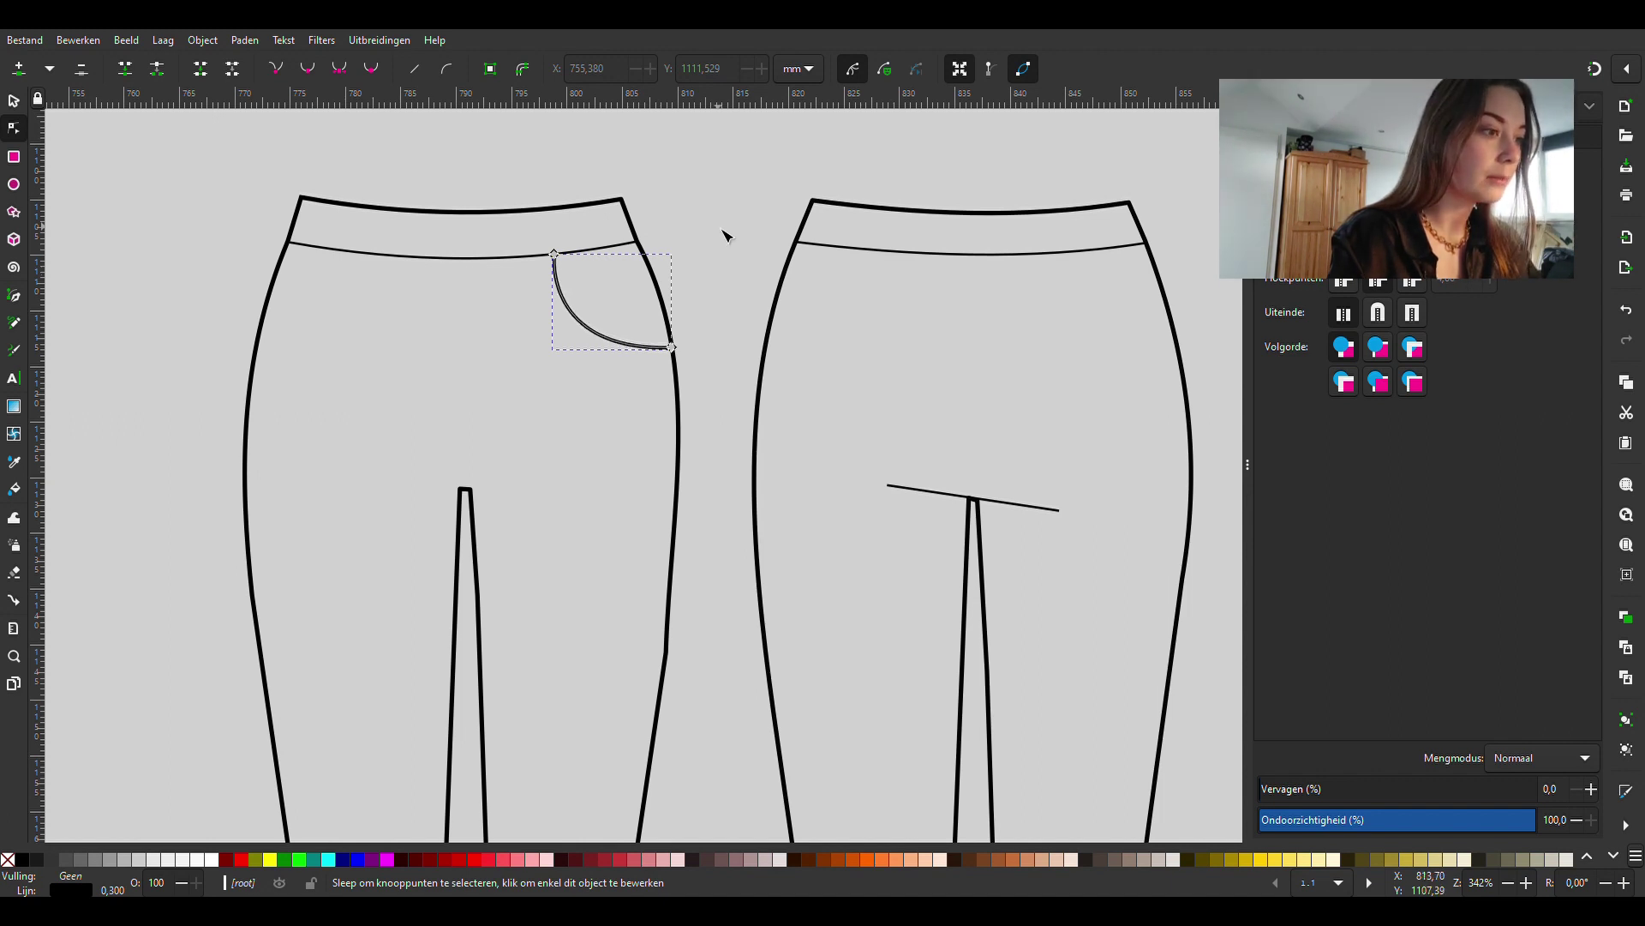
Move the pocket curve's lower end point up onto the side seam.
{"action": "left_click", "coordinate": [743, 273]}
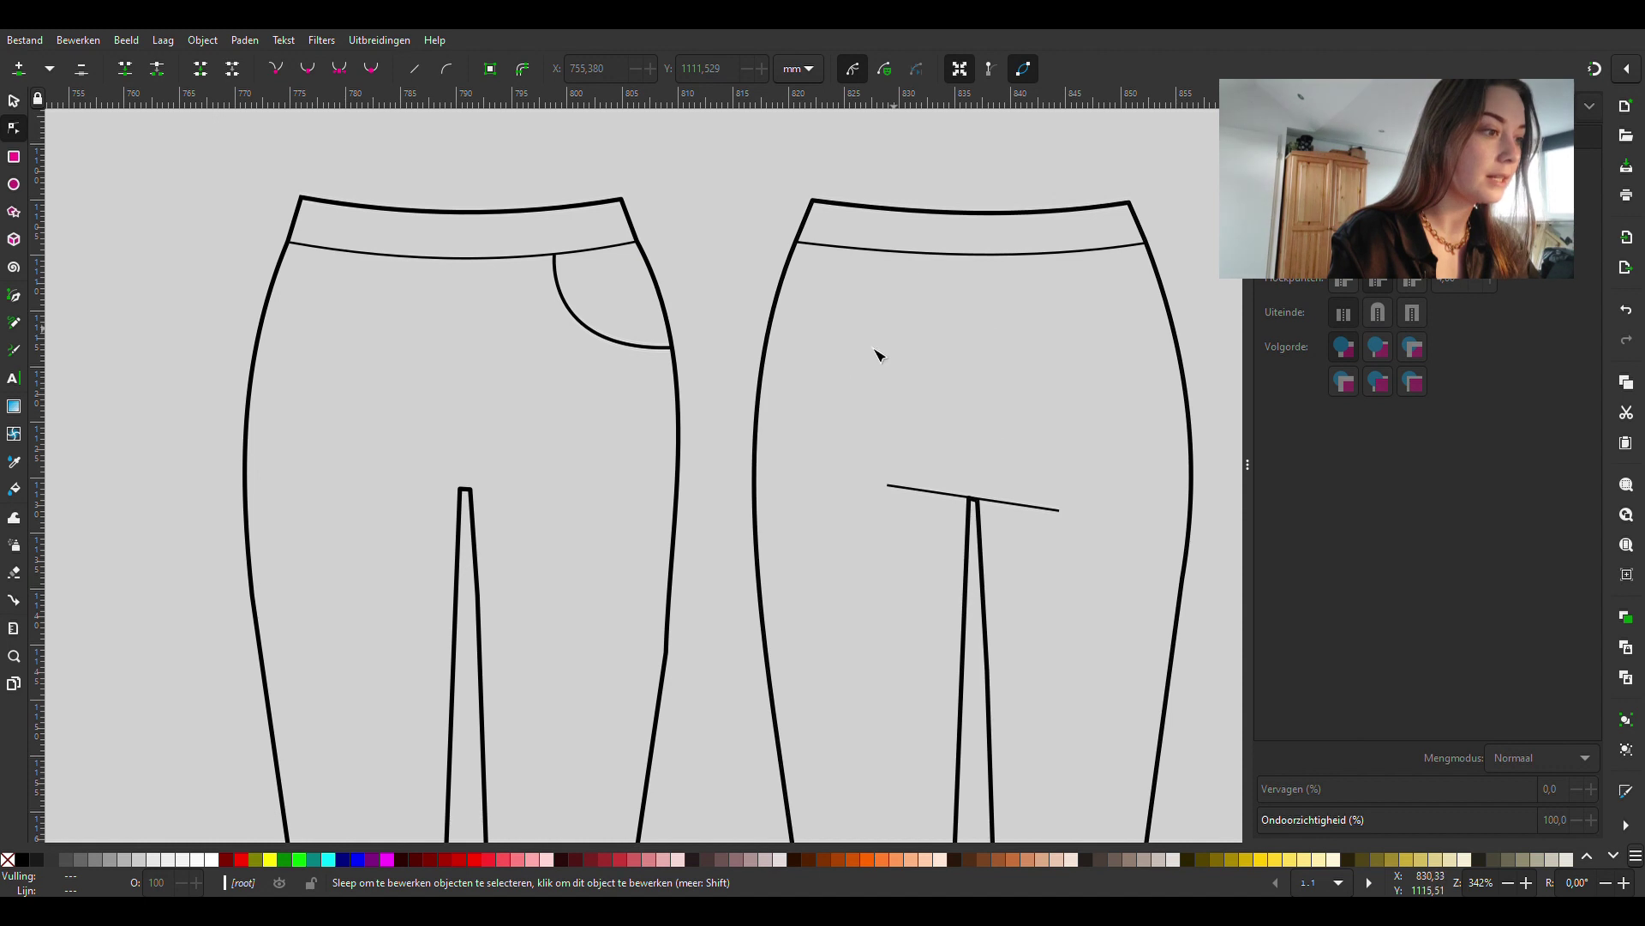
{"action": "left_click", "coordinate": [675, 354]}
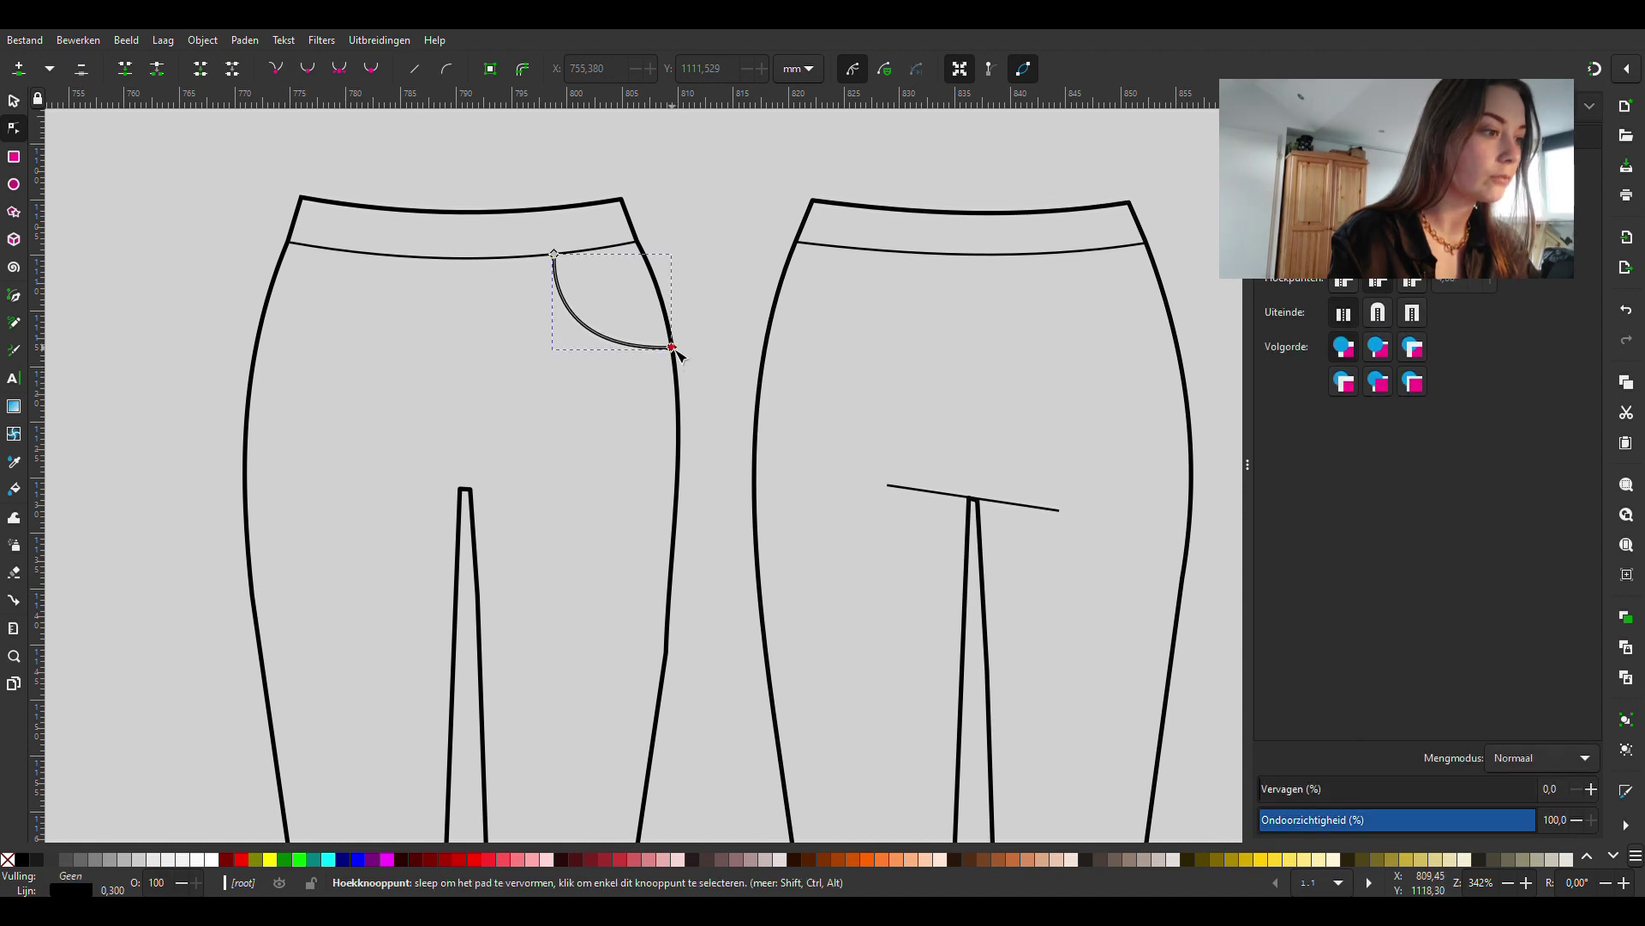
{"action": "left_click_drag", "start_coordinate": [672, 348], "coordinate": [671, 337]}
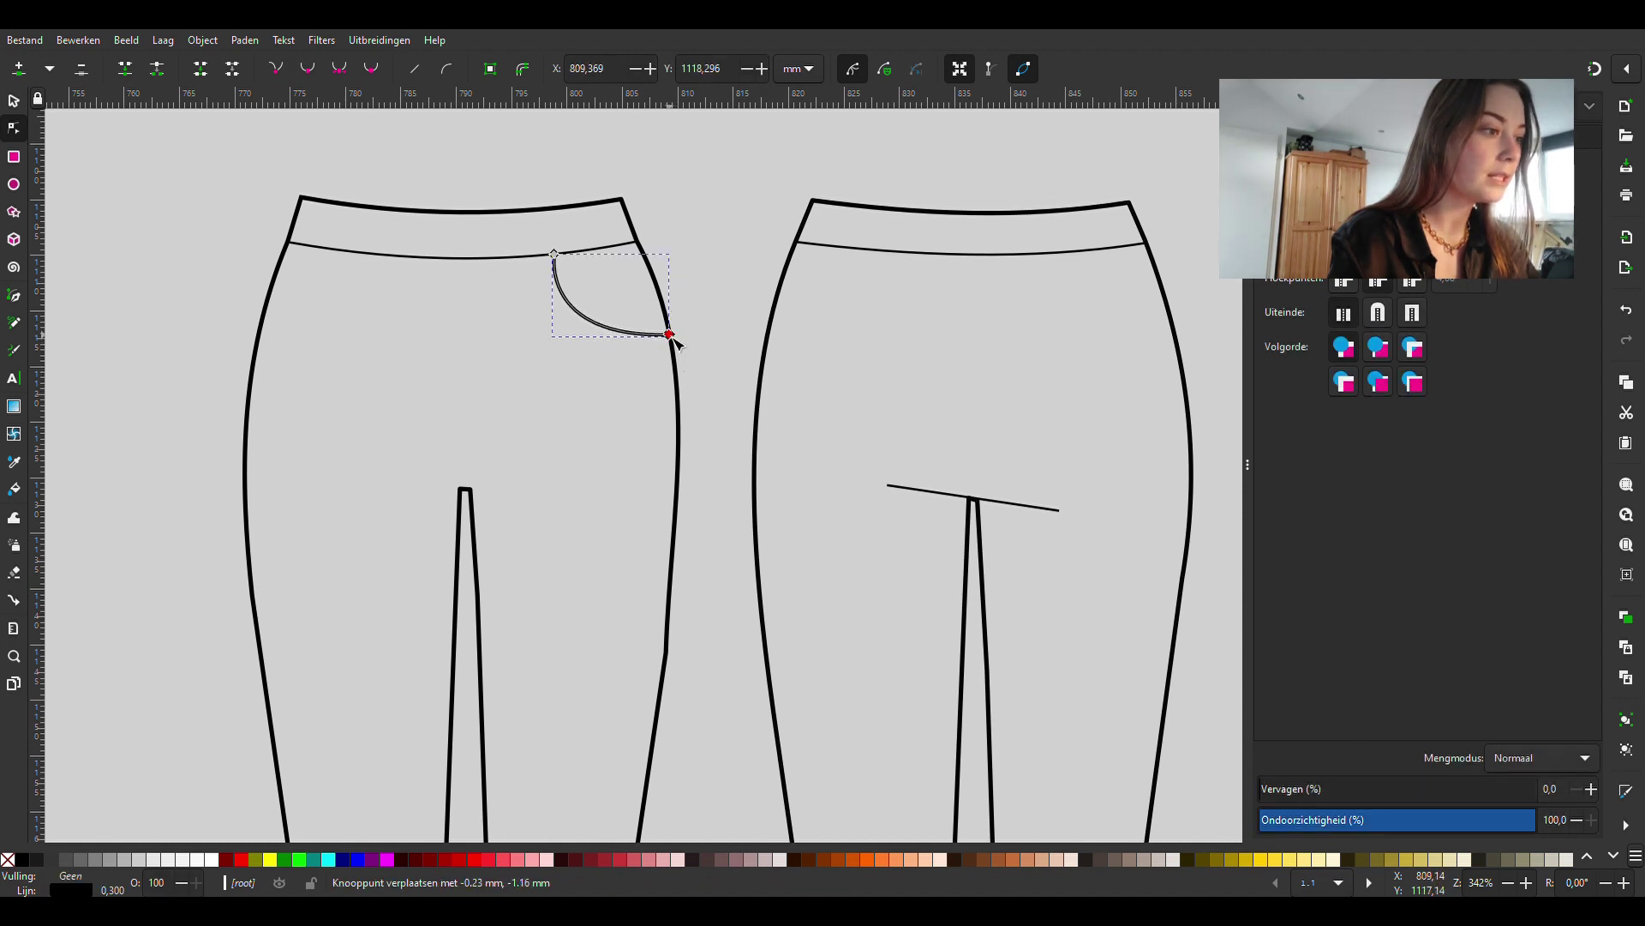
{"action": "left_click", "coordinate": [721, 312]}
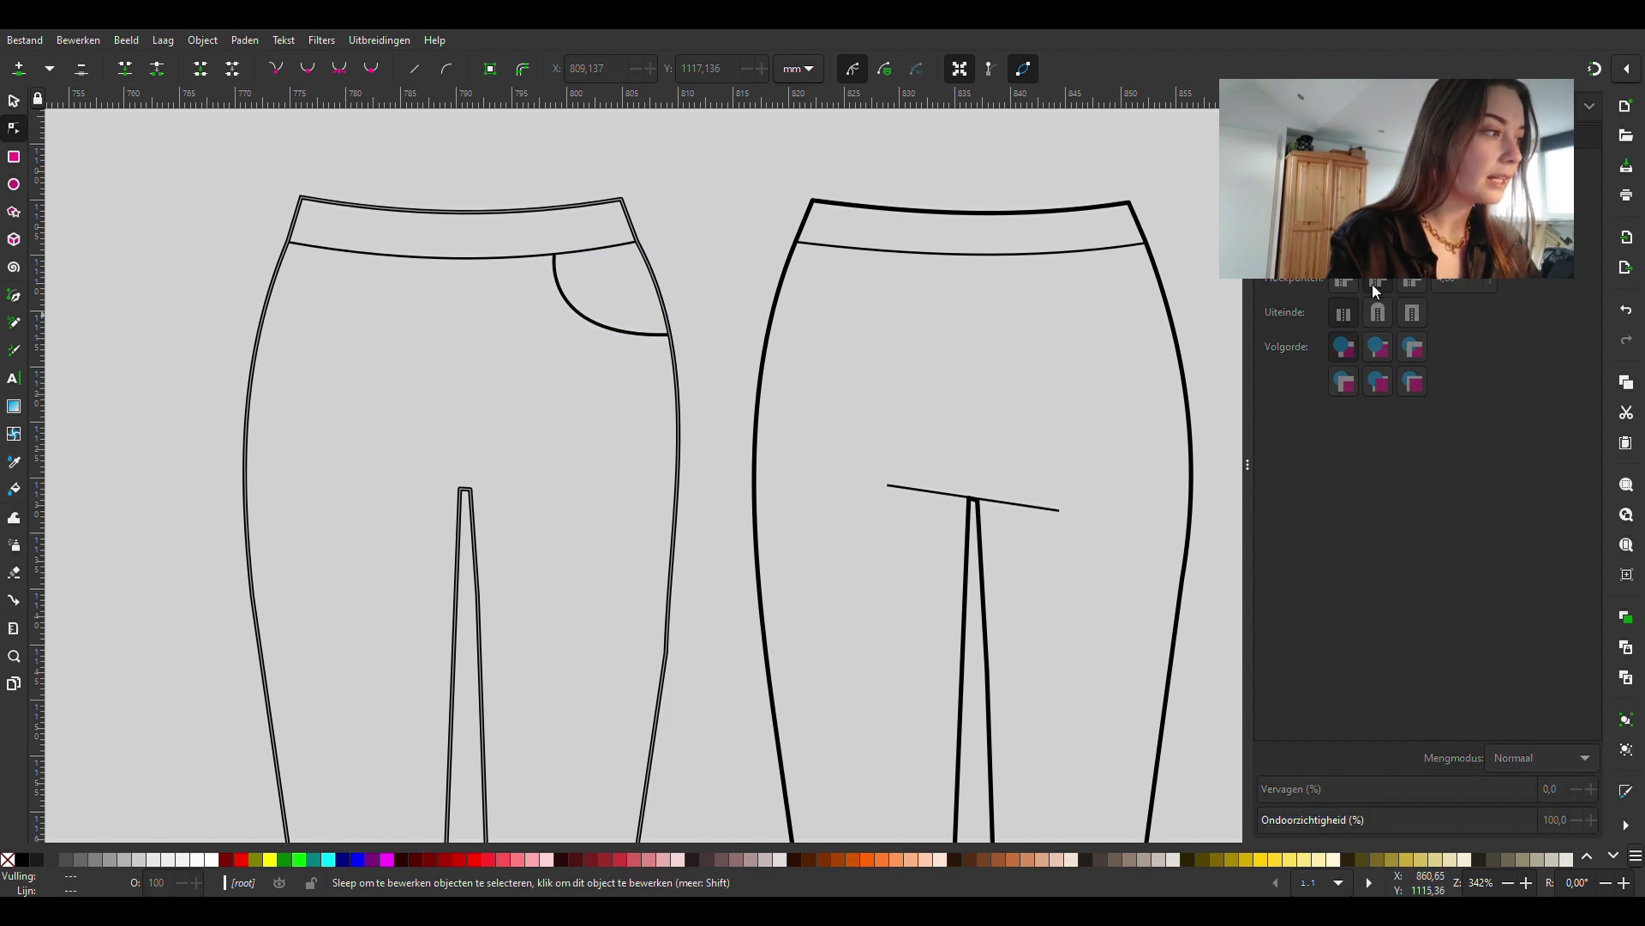
Shift the pocket curve's top end left and onto the waistband seam.
{"action": "left_click", "coordinate": [636, 336]}
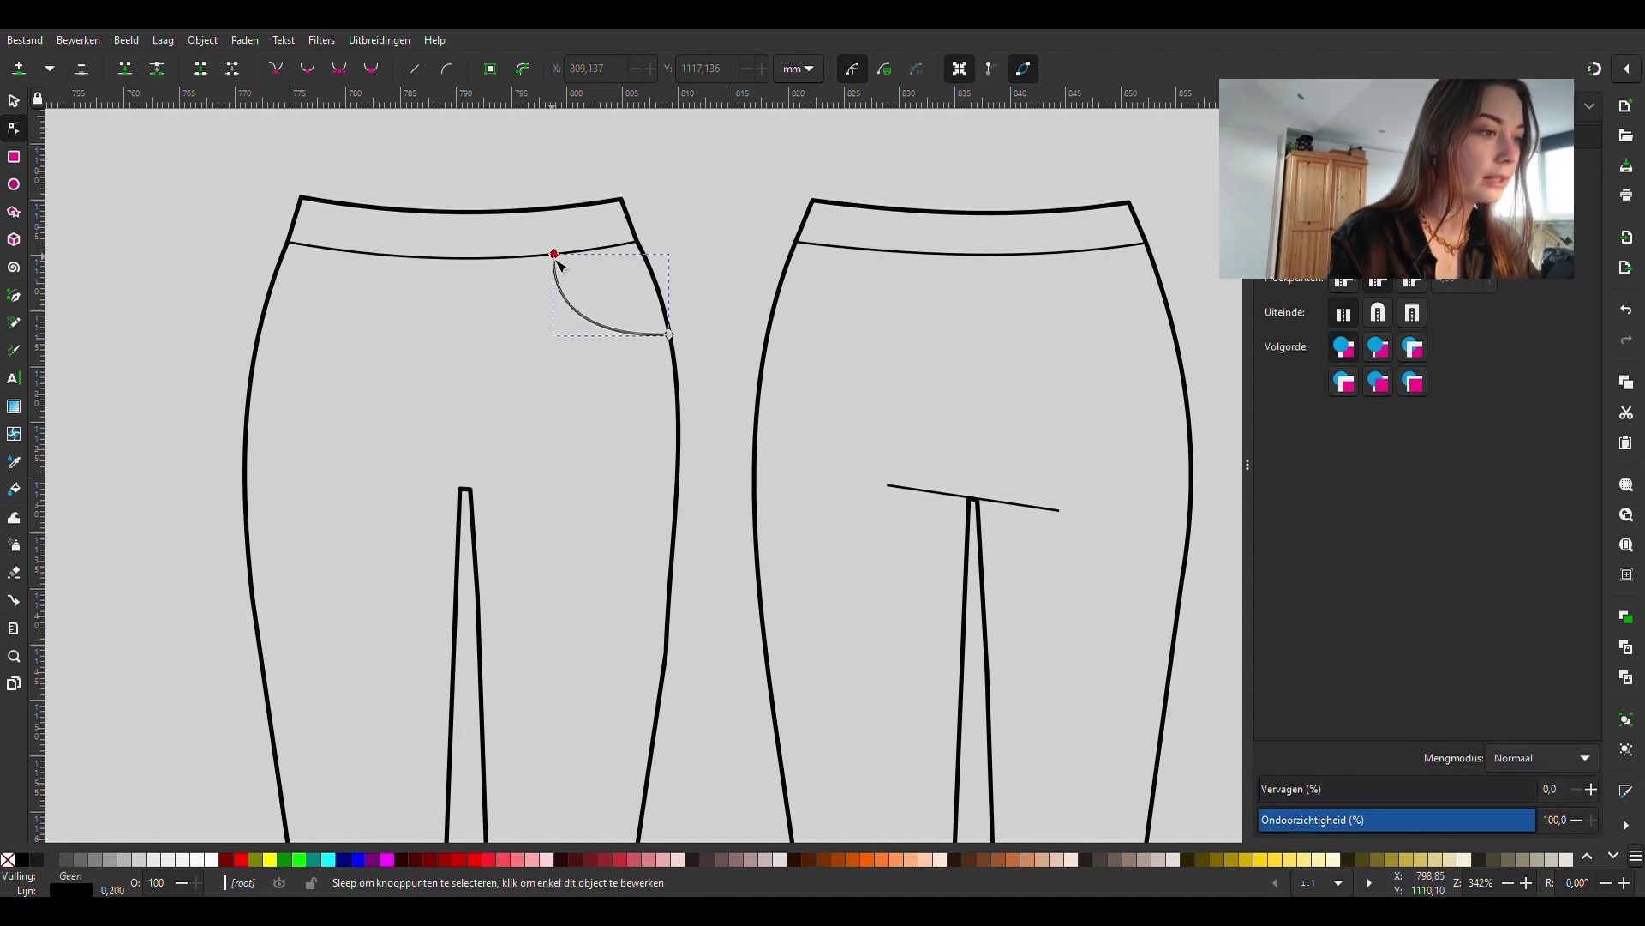
{"action": "left_click_drag", "start_coordinate": [555, 262], "coordinate": [549, 263]}
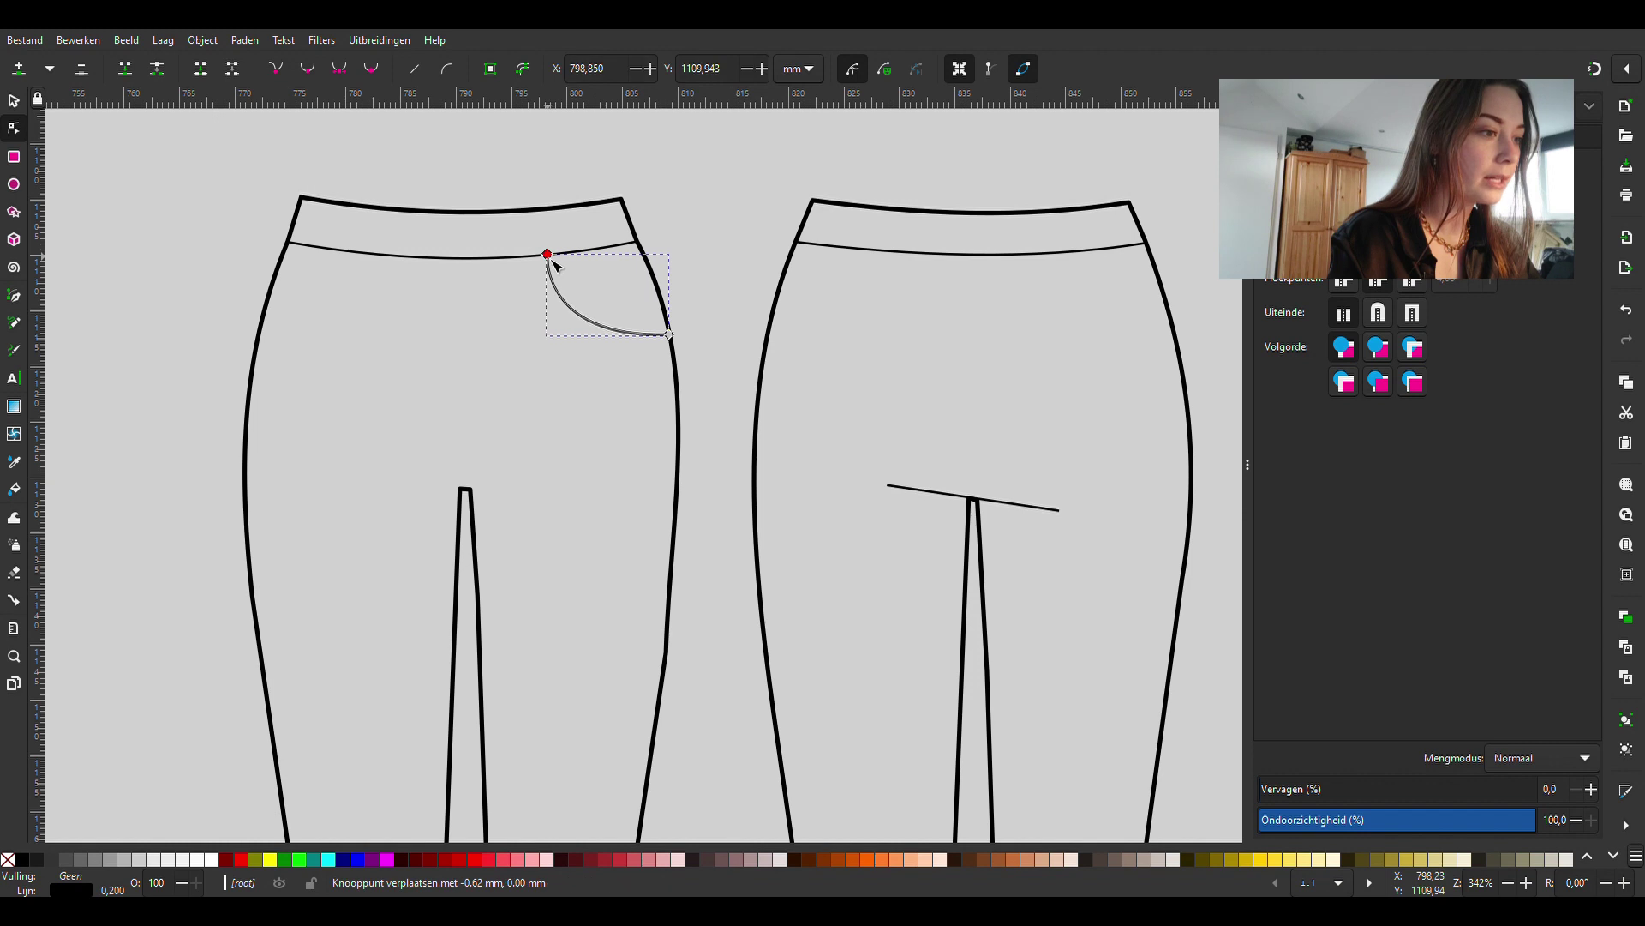
{"action": "left_click", "coordinate": [716, 334]}
{"action": "scroll", "coordinate": [570, 270], "scroll_direction": "left", "scroll_amount": 5}
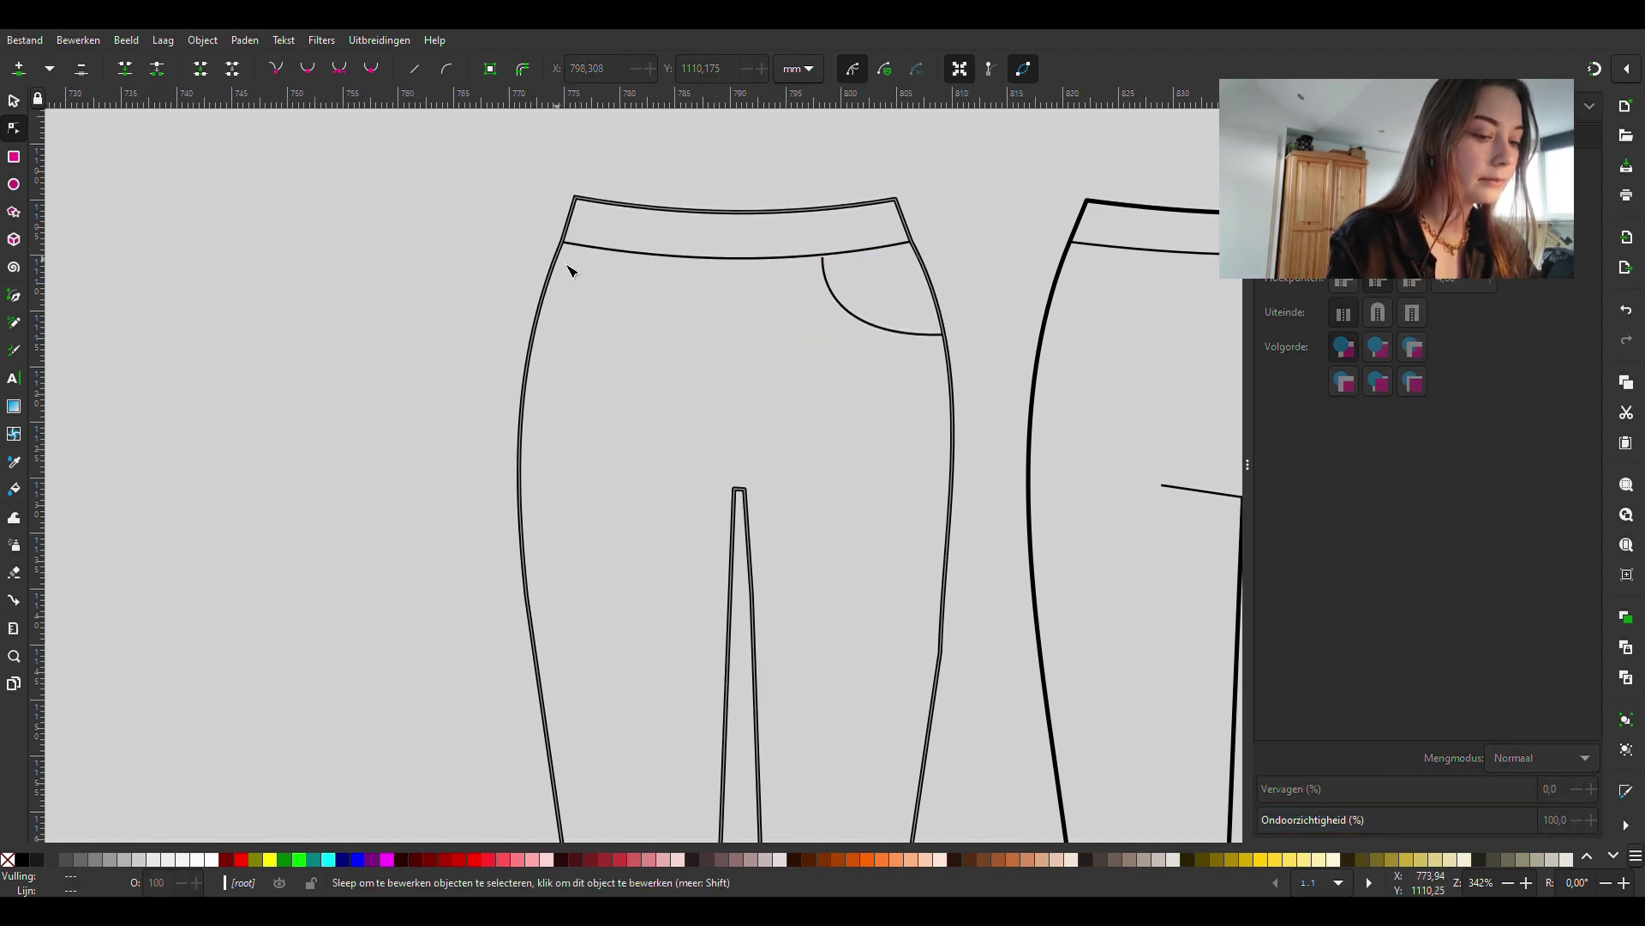
{"action": "scroll", "coordinate": [776, 316], "scroll_direction": "down", "scroll_amount": 1}
{"action": "scroll", "coordinate": [776, 316], "scroll_direction": "right", "scroll_amount": 1}
{"action": "scroll", "coordinate": [798, 255], "scroll_direction": "up", "scroll_amount": 1}
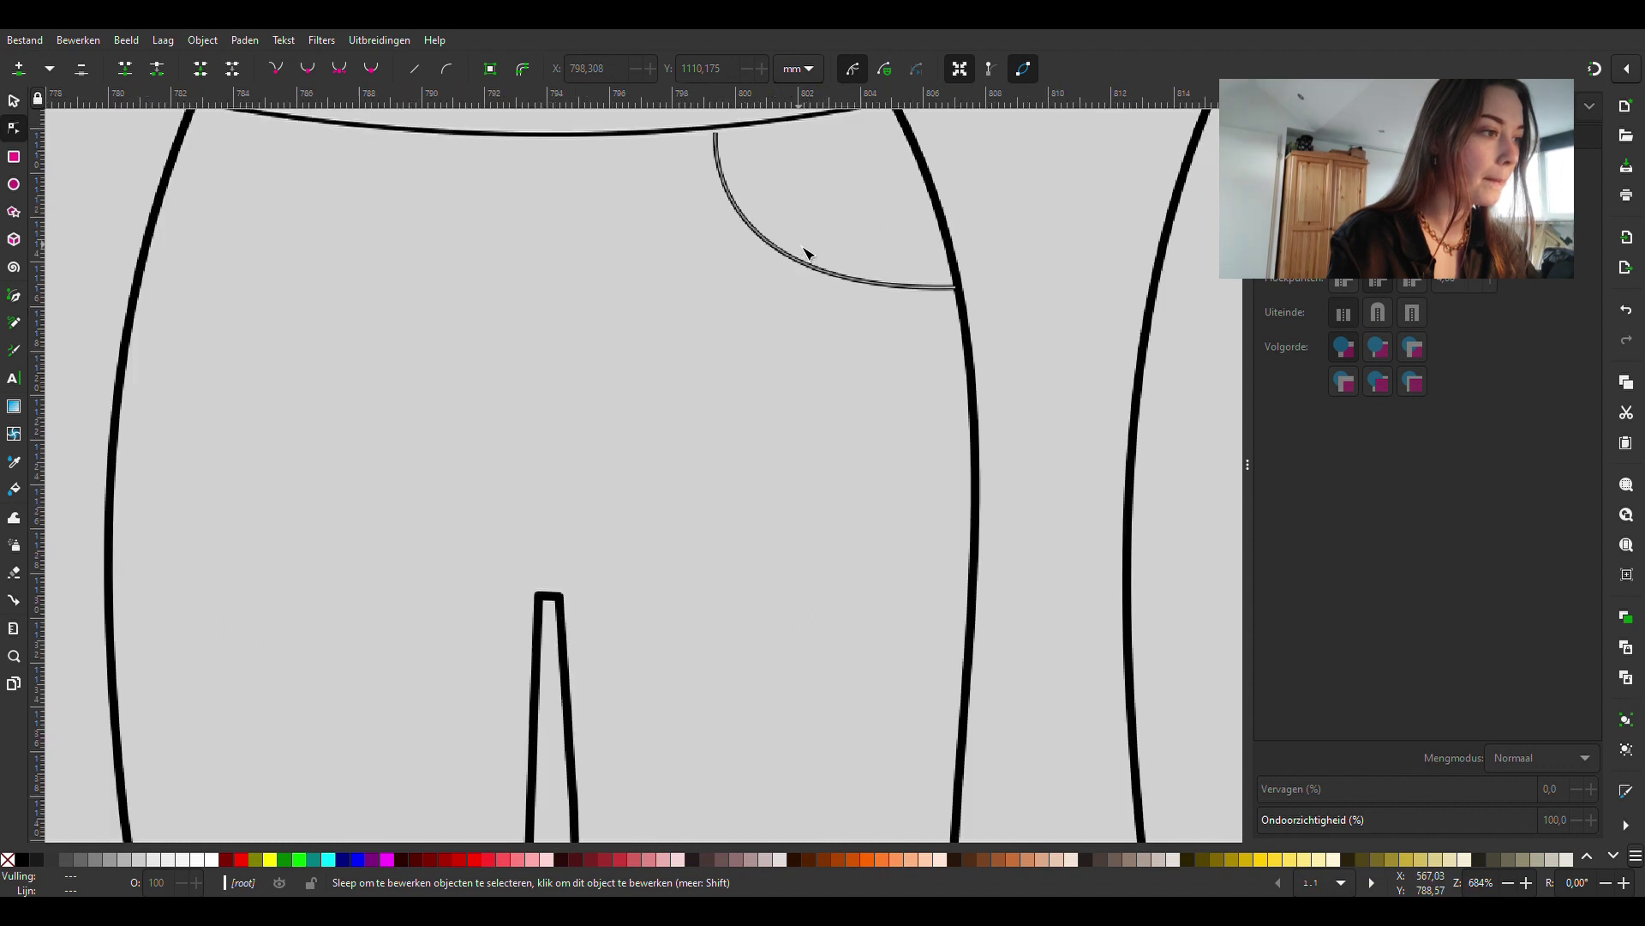
{"action": "scroll", "coordinate": [803, 252], "scroll_direction": "up", "scroll_amount": 2}
{"action": "left_click", "coordinate": [685, 303]}
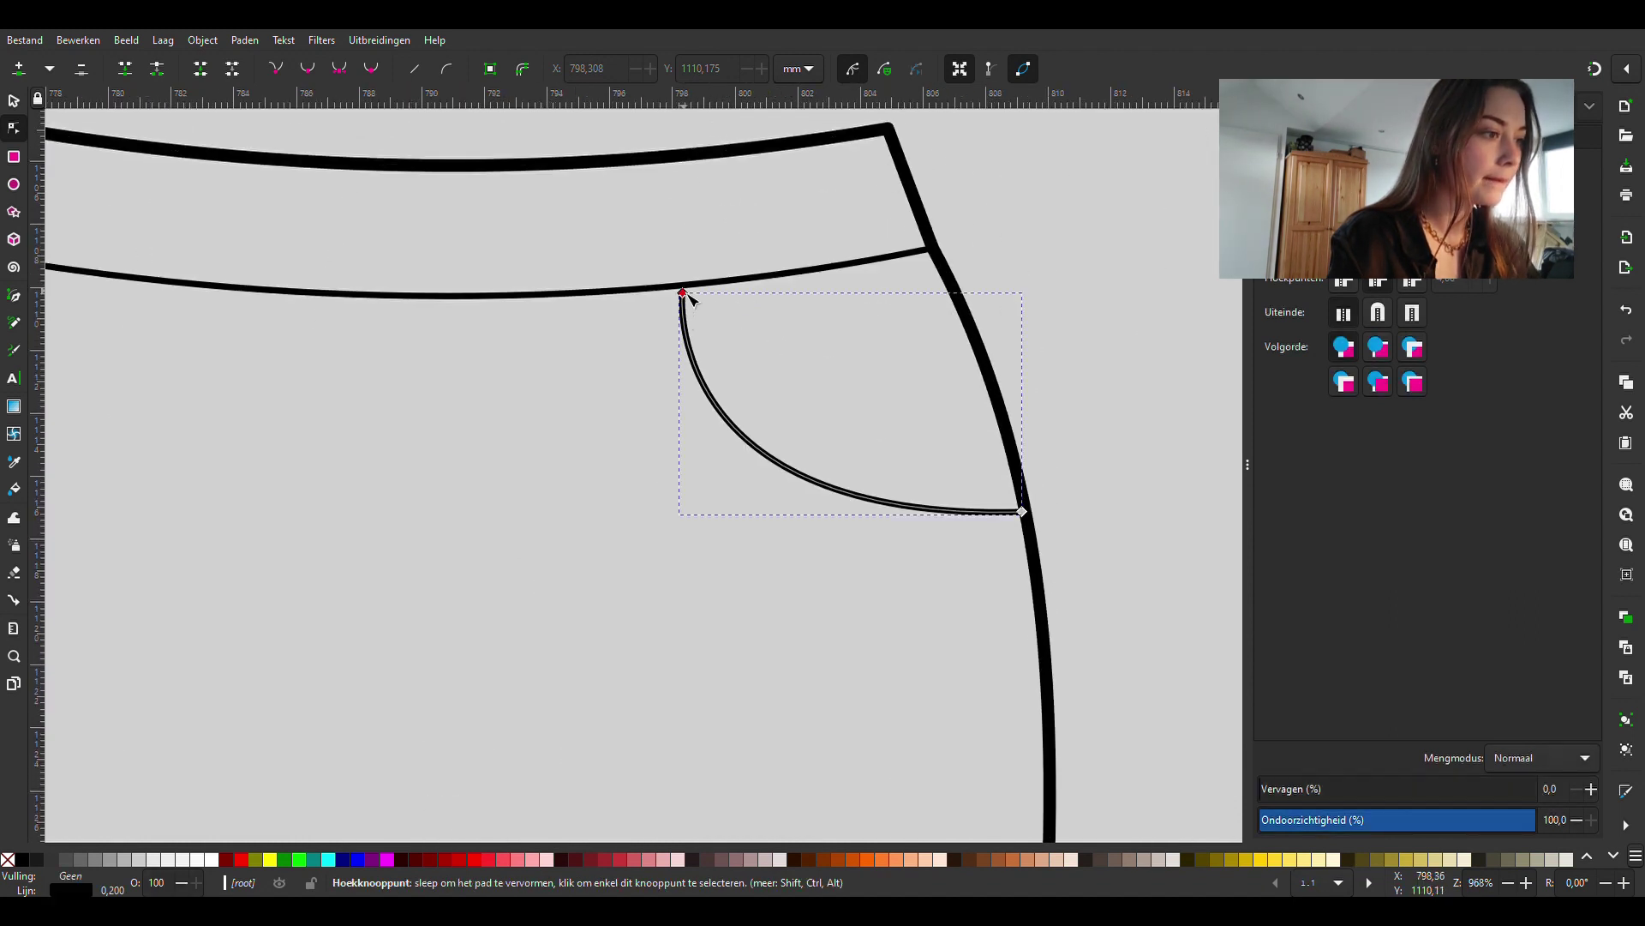
{"action": "left_click_drag", "start_coordinate": [683, 296], "coordinate": [667, 289]}
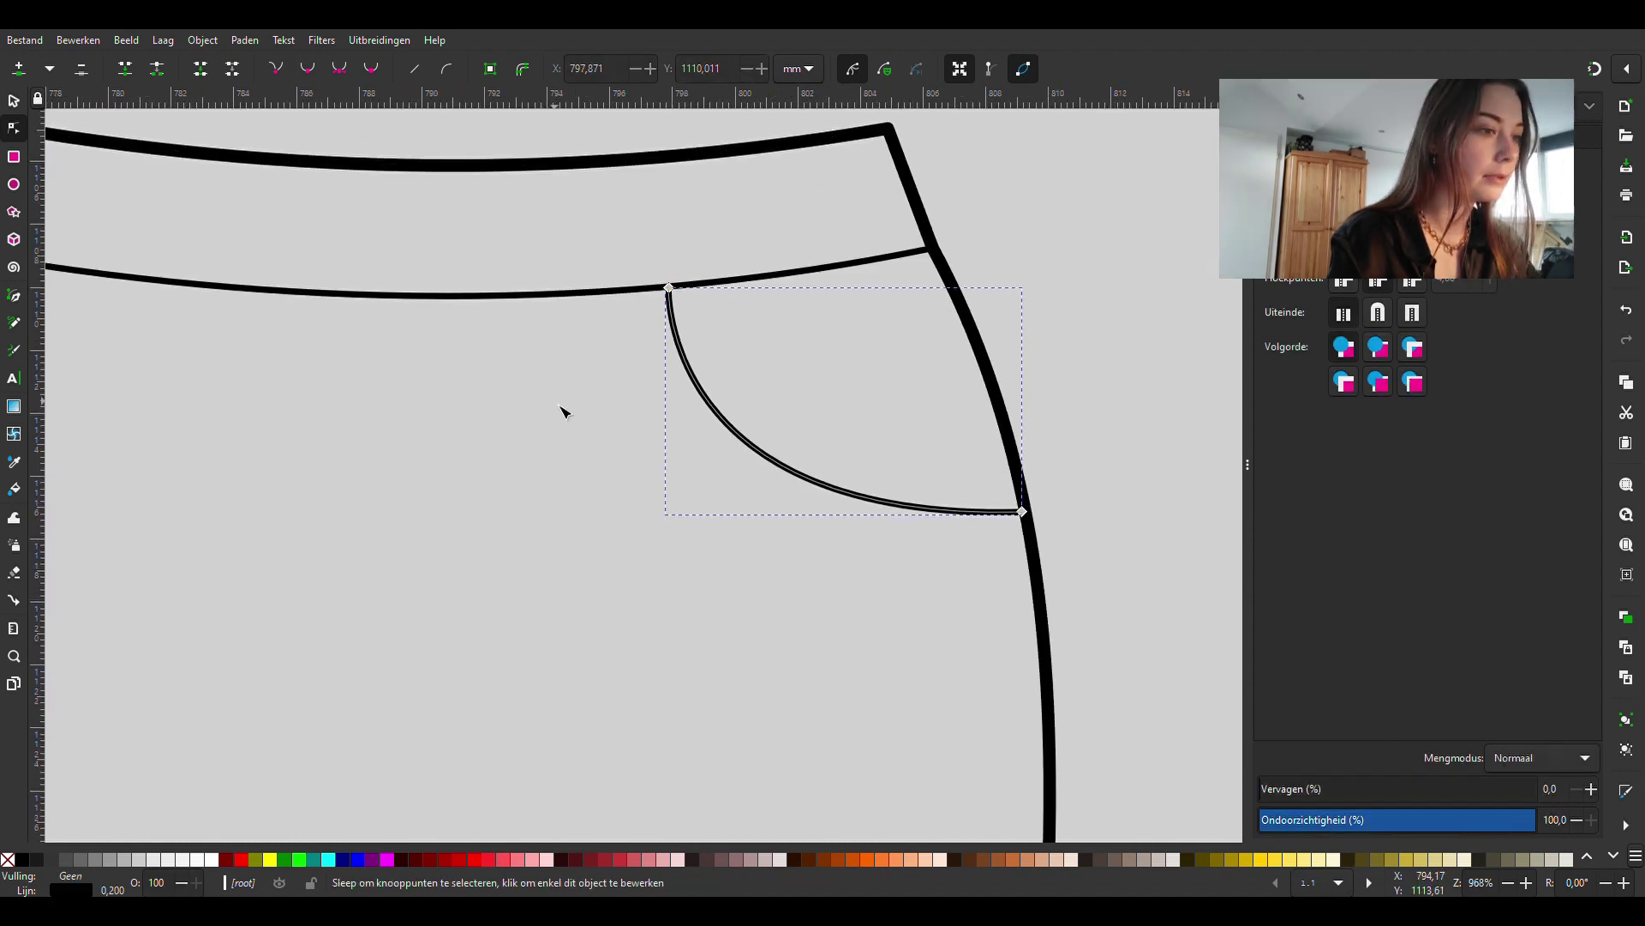
{"action": "left_click", "coordinate": [522, 483]}
{"action": "scroll", "coordinate": [522, 481], "scroll_direction": "down", "scroll_amount": 1}
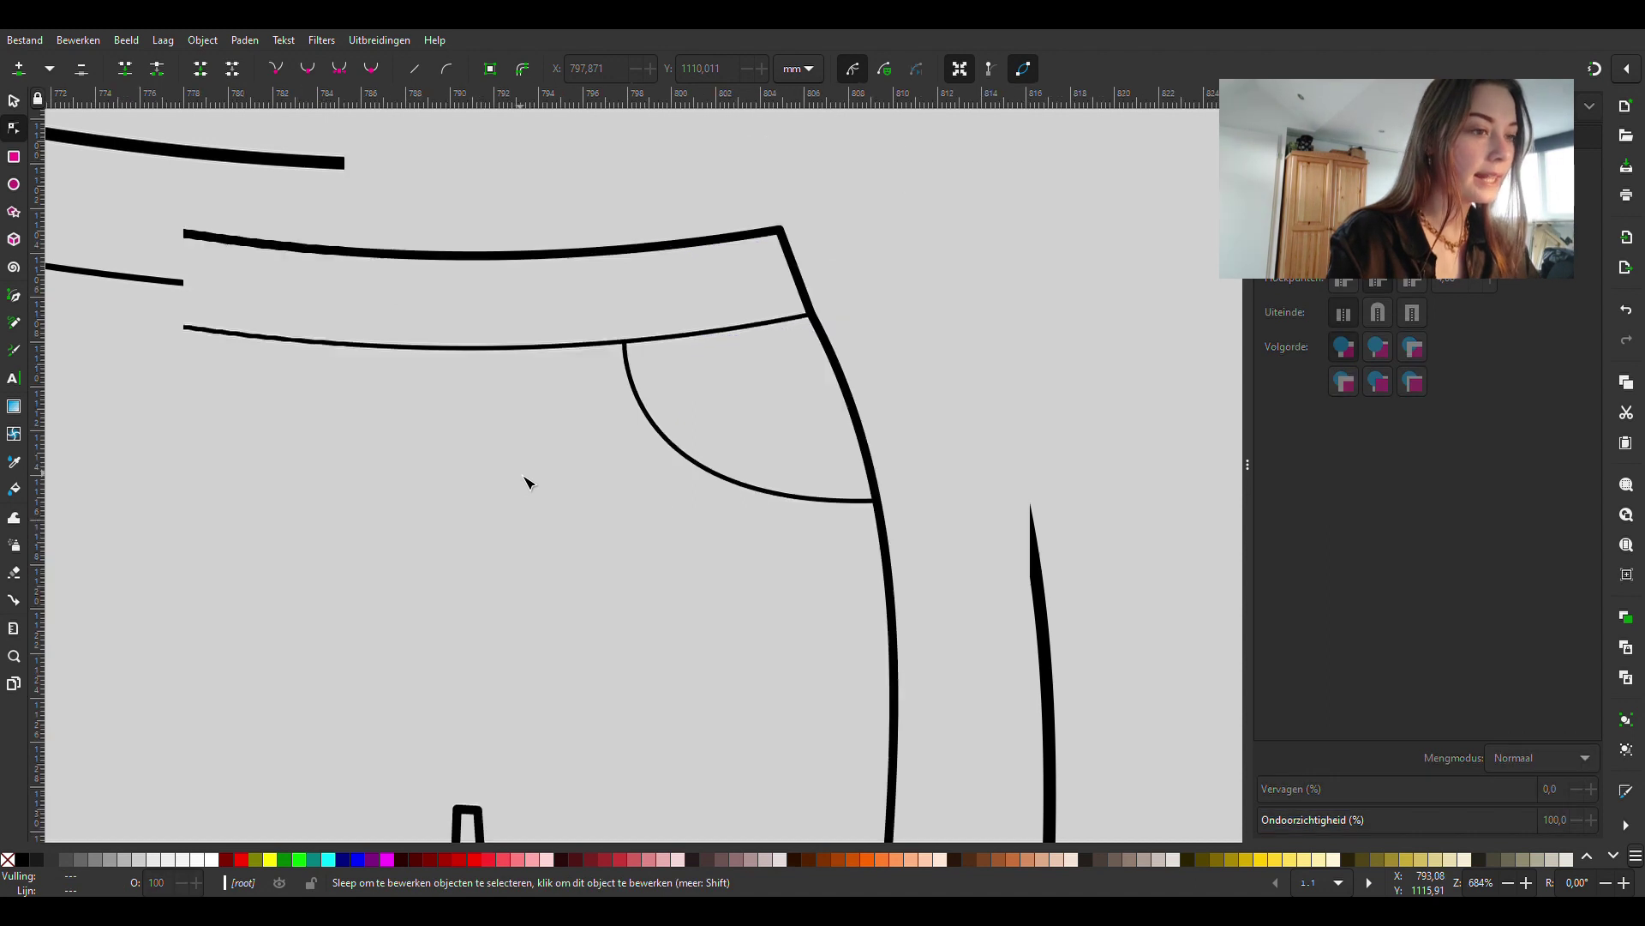
{"action": "scroll", "coordinate": [522, 483], "scroll_direction": "down", "scroll_amount": 1}
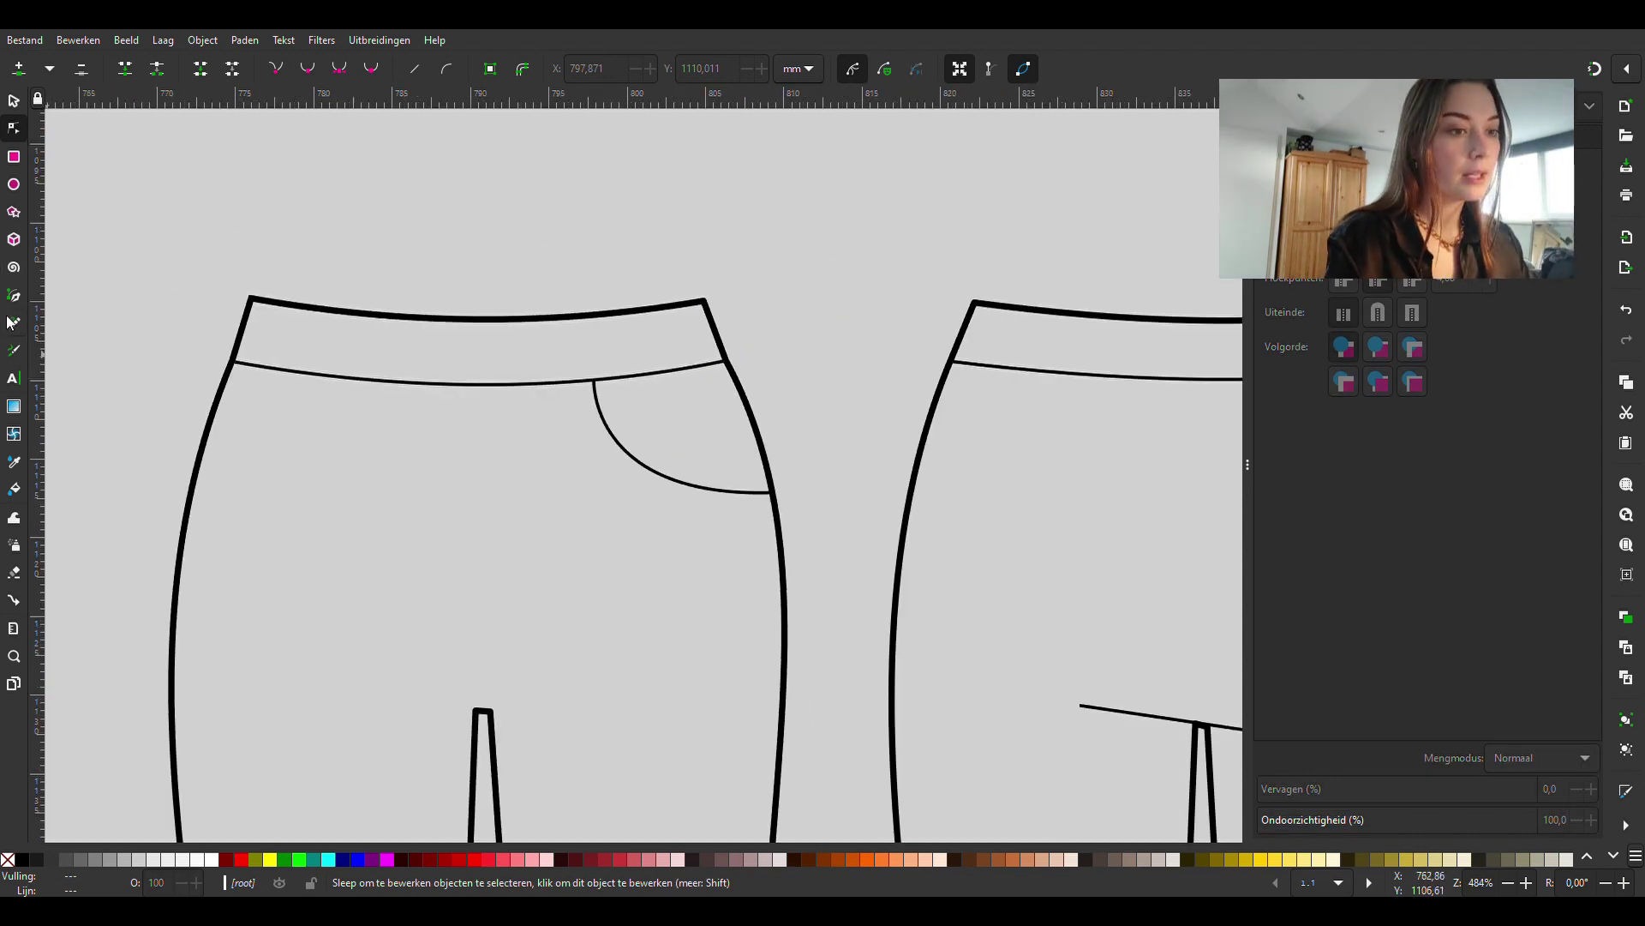
Draw a second curved pocket line from the pocket top toward the side seam.
{"action": "left_click", "coordinate": [14, 295]}
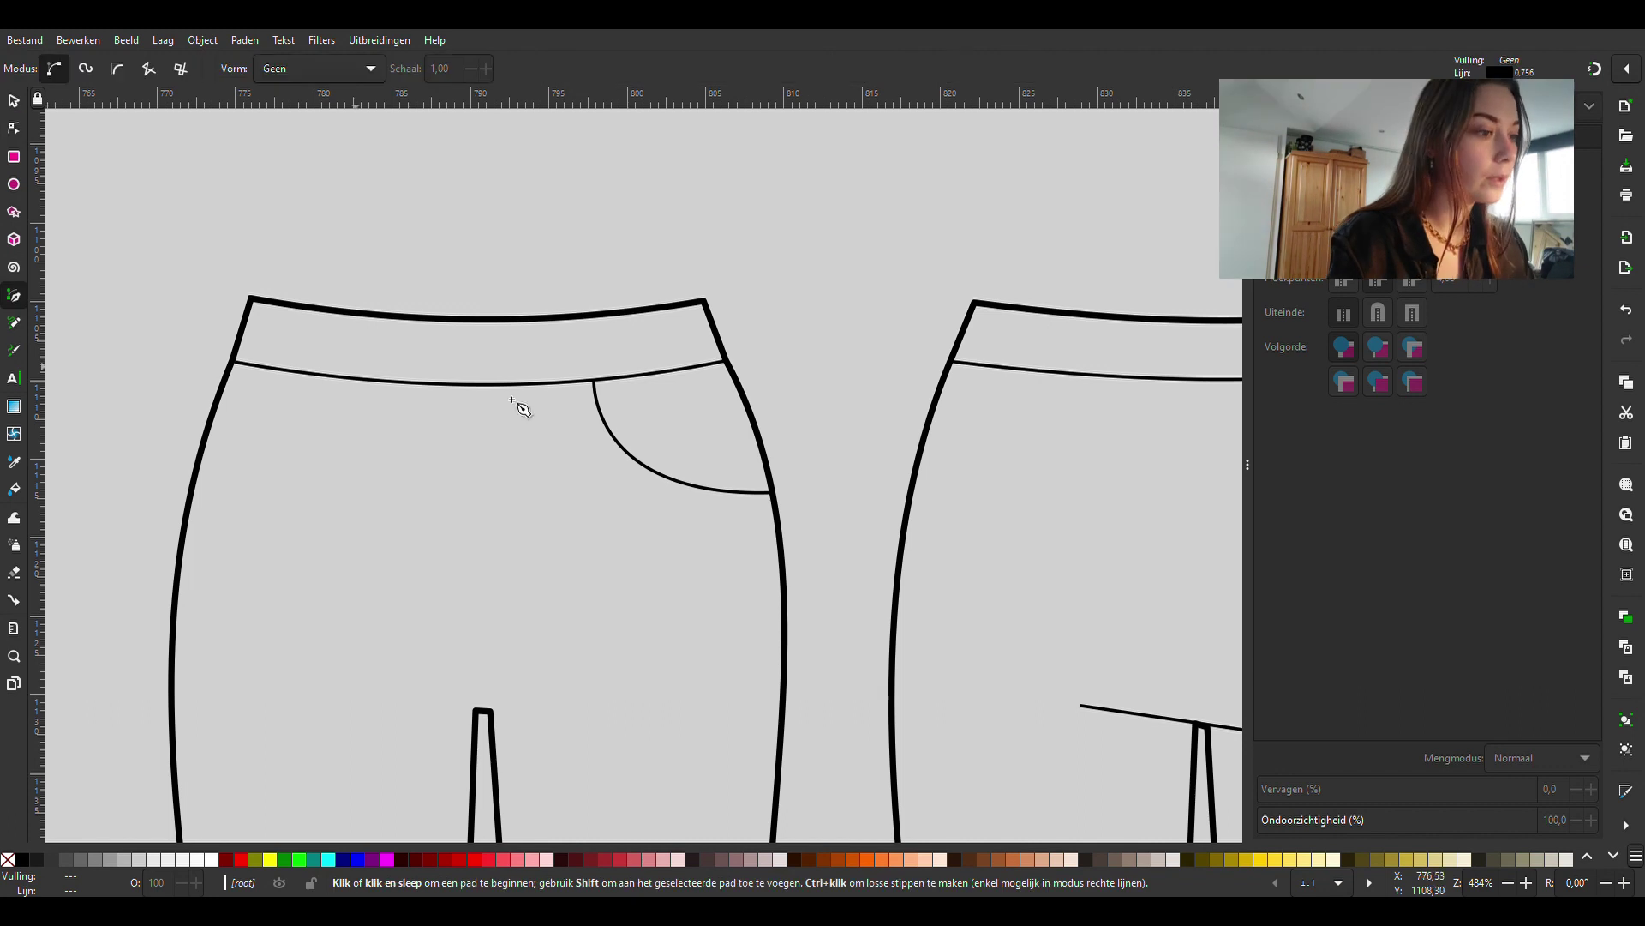
{"action": "left_click", "coordinate": [586, 382]}
{"action": "left_click_drag", "start_coordinate": [773, 503], "coordinate": [985, 518]}
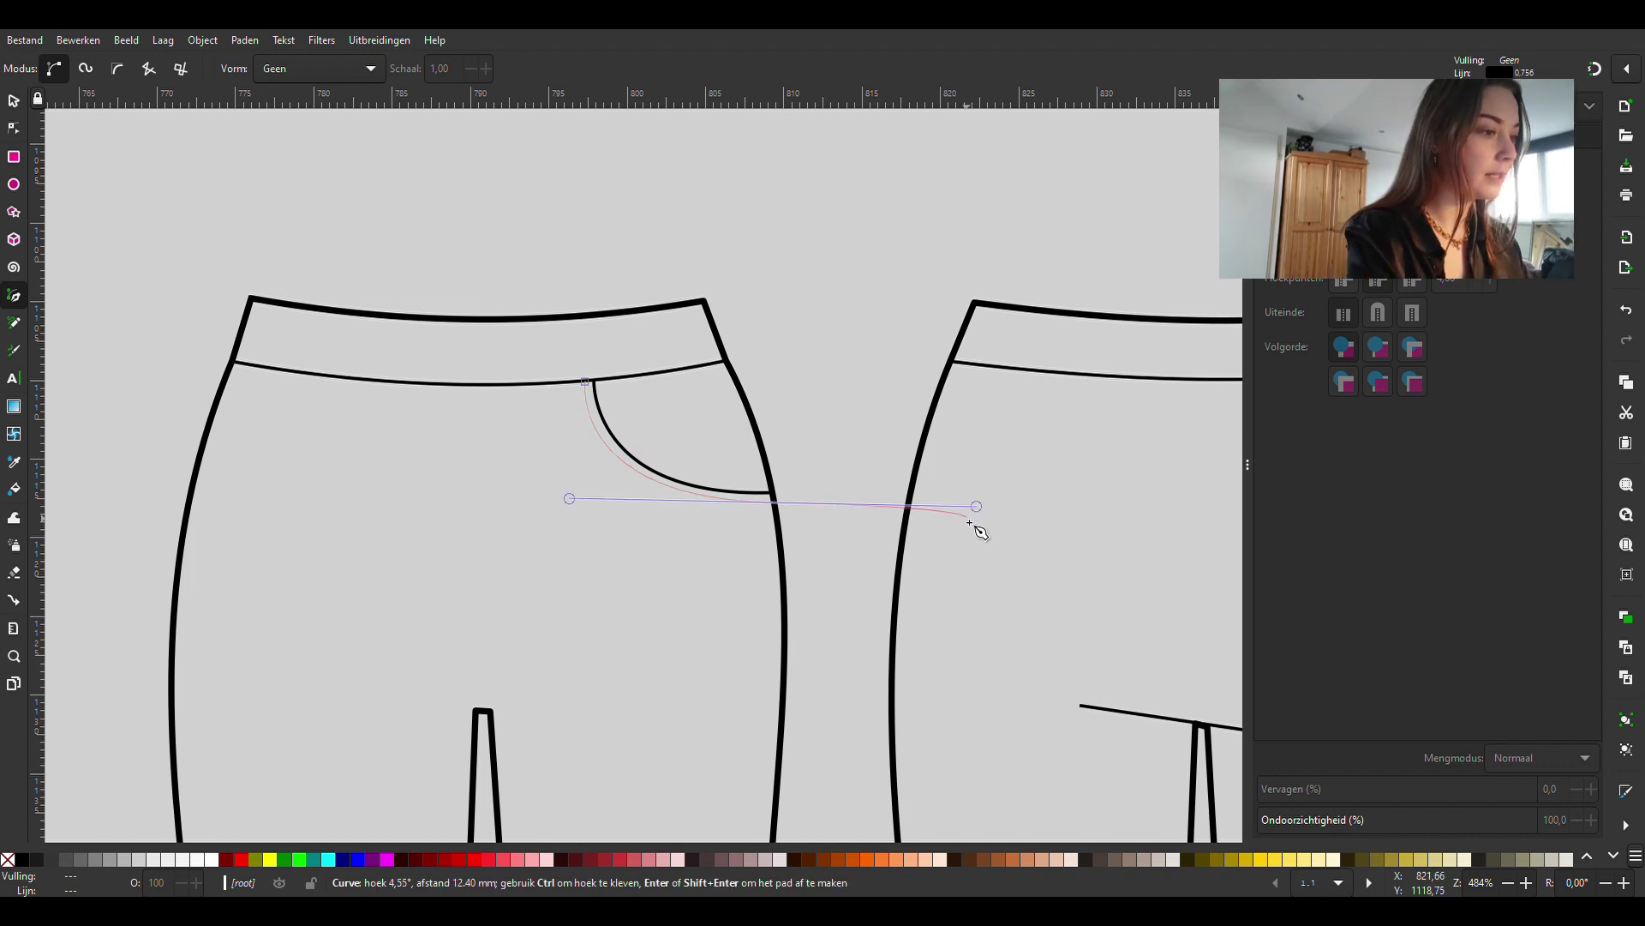
{"action": "right_click", "coordinate": [977, 527]}
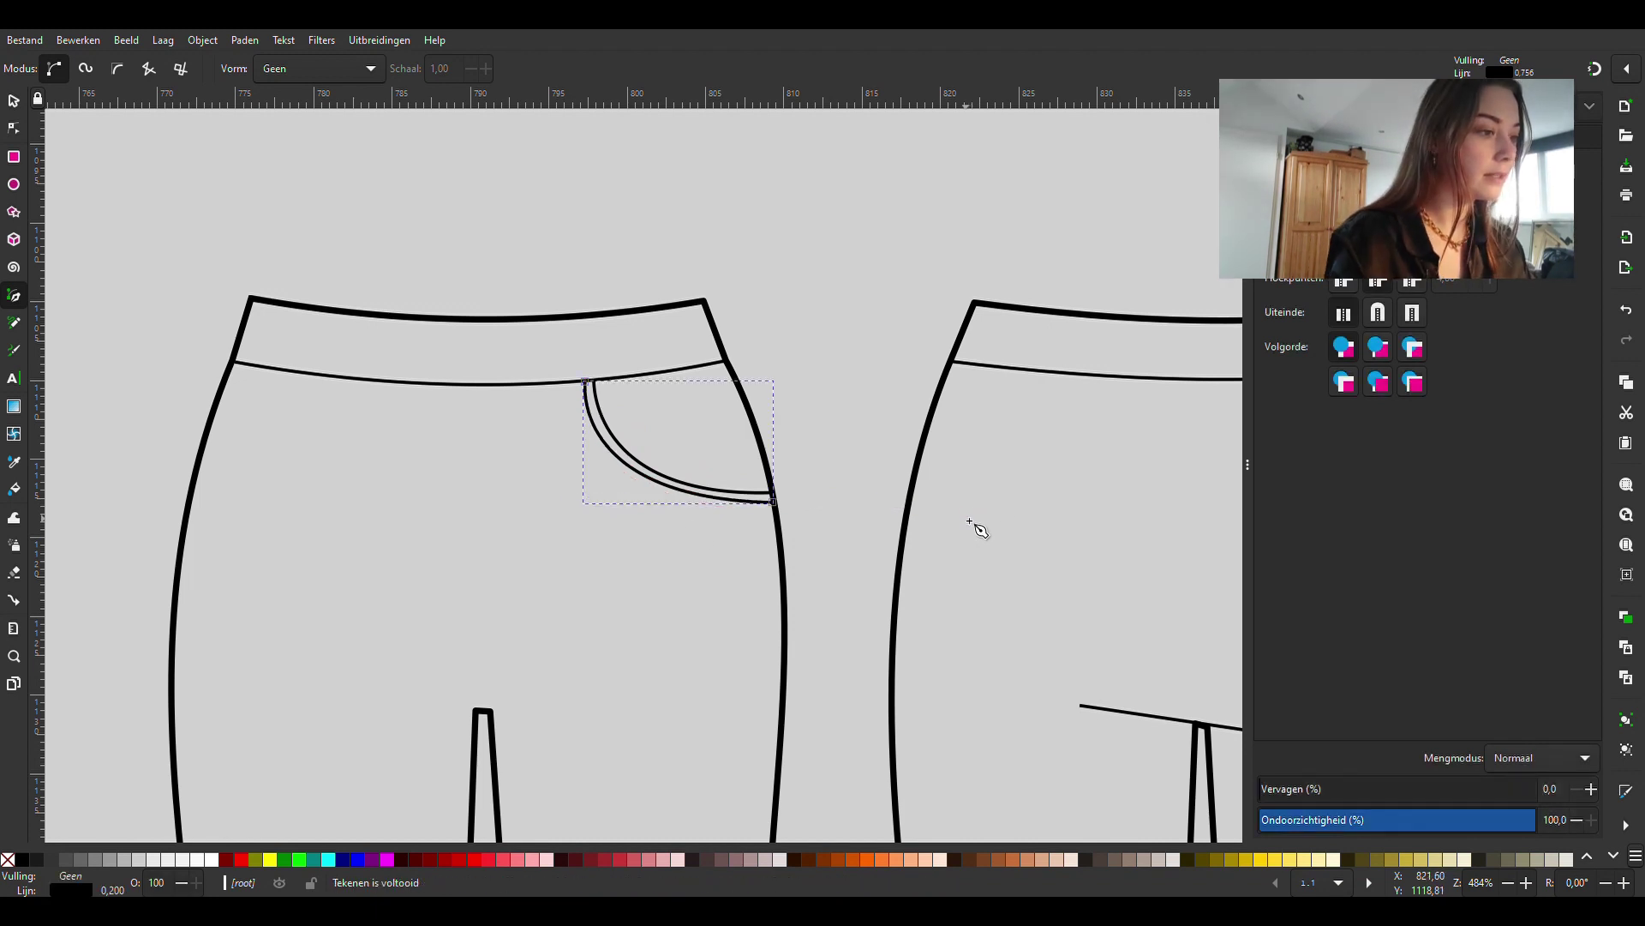
Refine the second pocket line's end and top nodes, undoing an accidental straightening.
{"action": "left_click", "coordinate": [13, 126]}
{"action": "scroll", "coordinate": [699, 522], "scroll_direction": "up", "scroll_amount": 2}
{"action": "scroll", "coordinate": [713, 518], "scroll_direction": "up", "scroll_amount": 1}
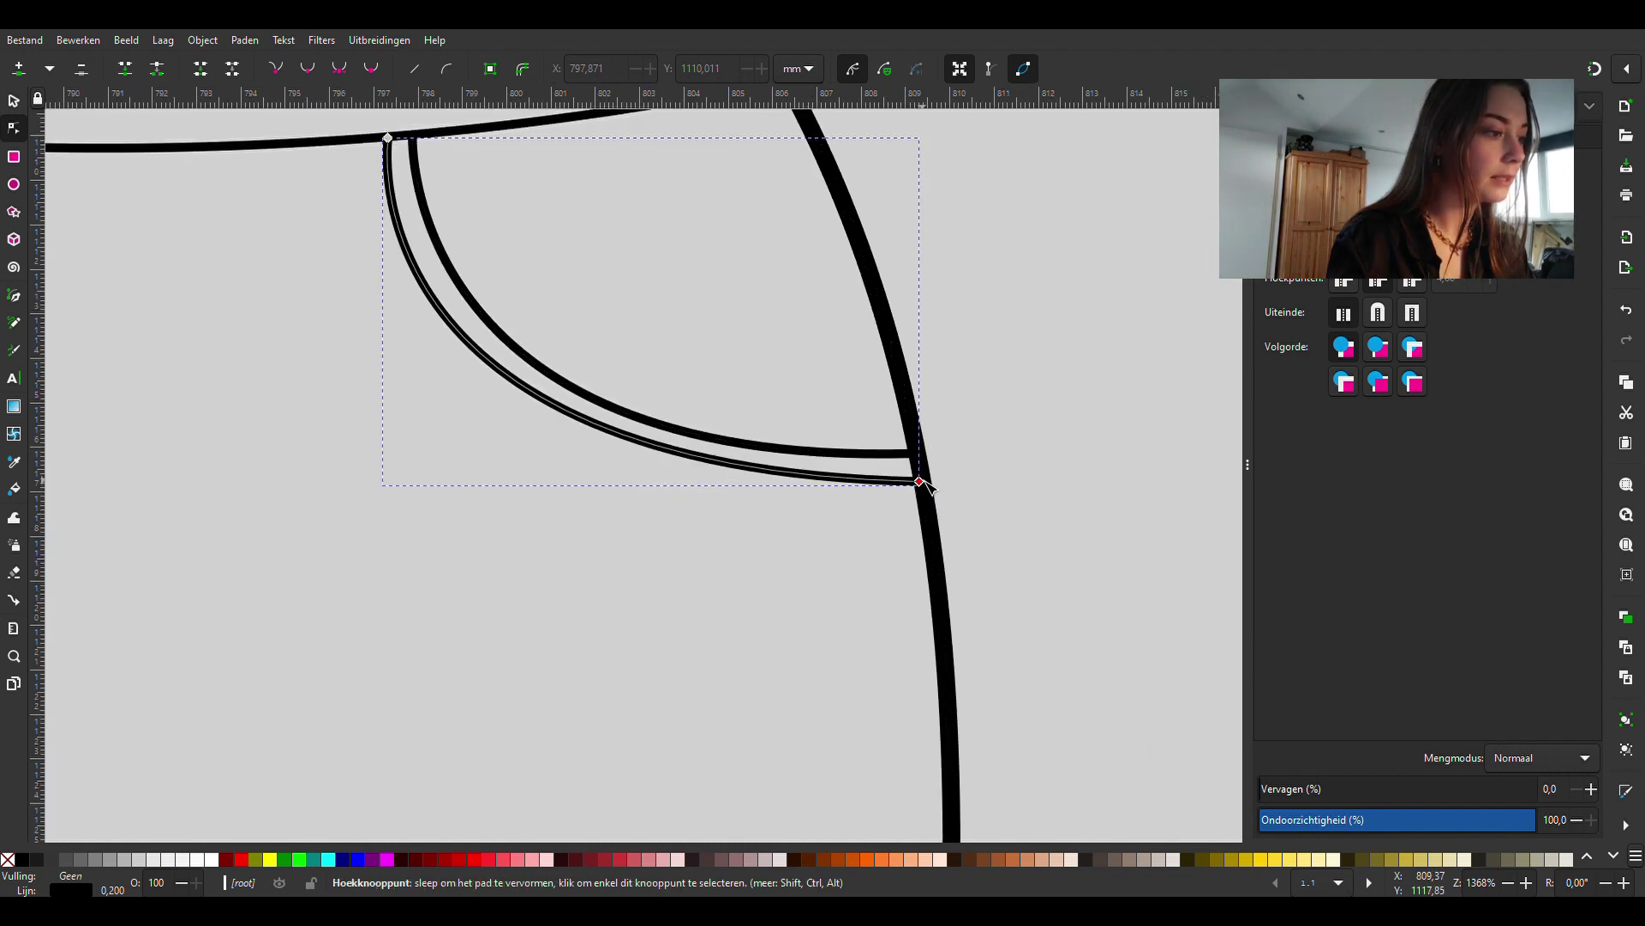
{"action": "left_click_drag", "start_coordinate": [921, 485], "coordinate": [924, 475]}
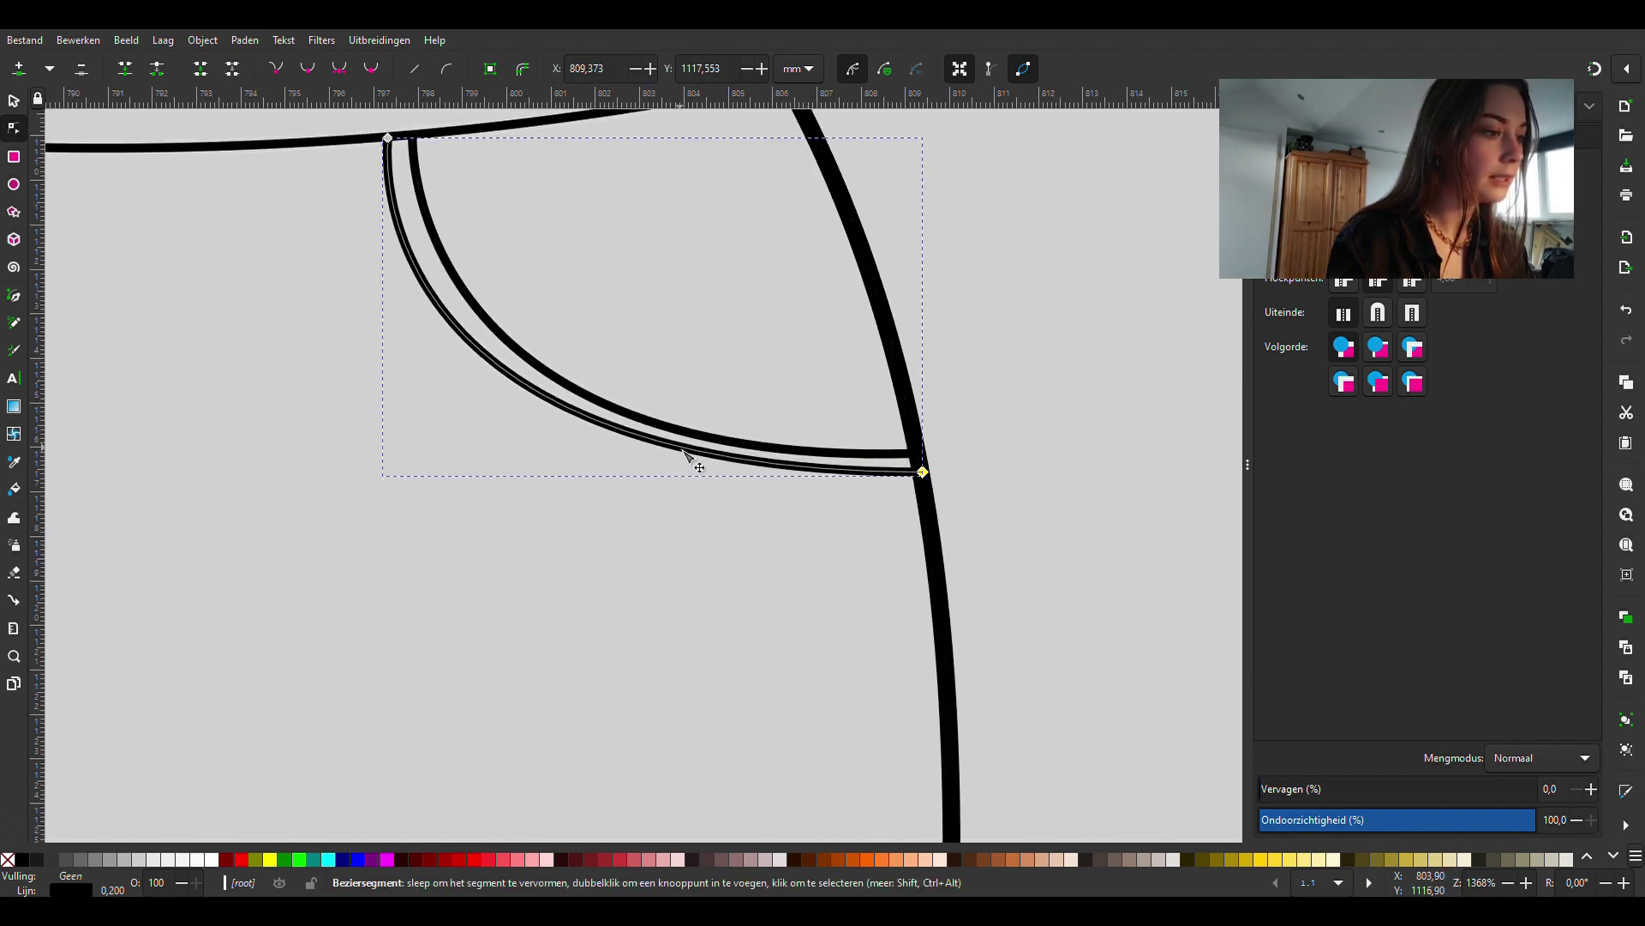
{"action": "mouse_move", "coordinate": [706, 472]}
{"action": "left_mouse_down"}
{"action": "mouse_move", "coordinate": [419, 158]}
{"action": "mouse_move", "coordinate": [393, 206]}
{"action": "left_mouse_up"}
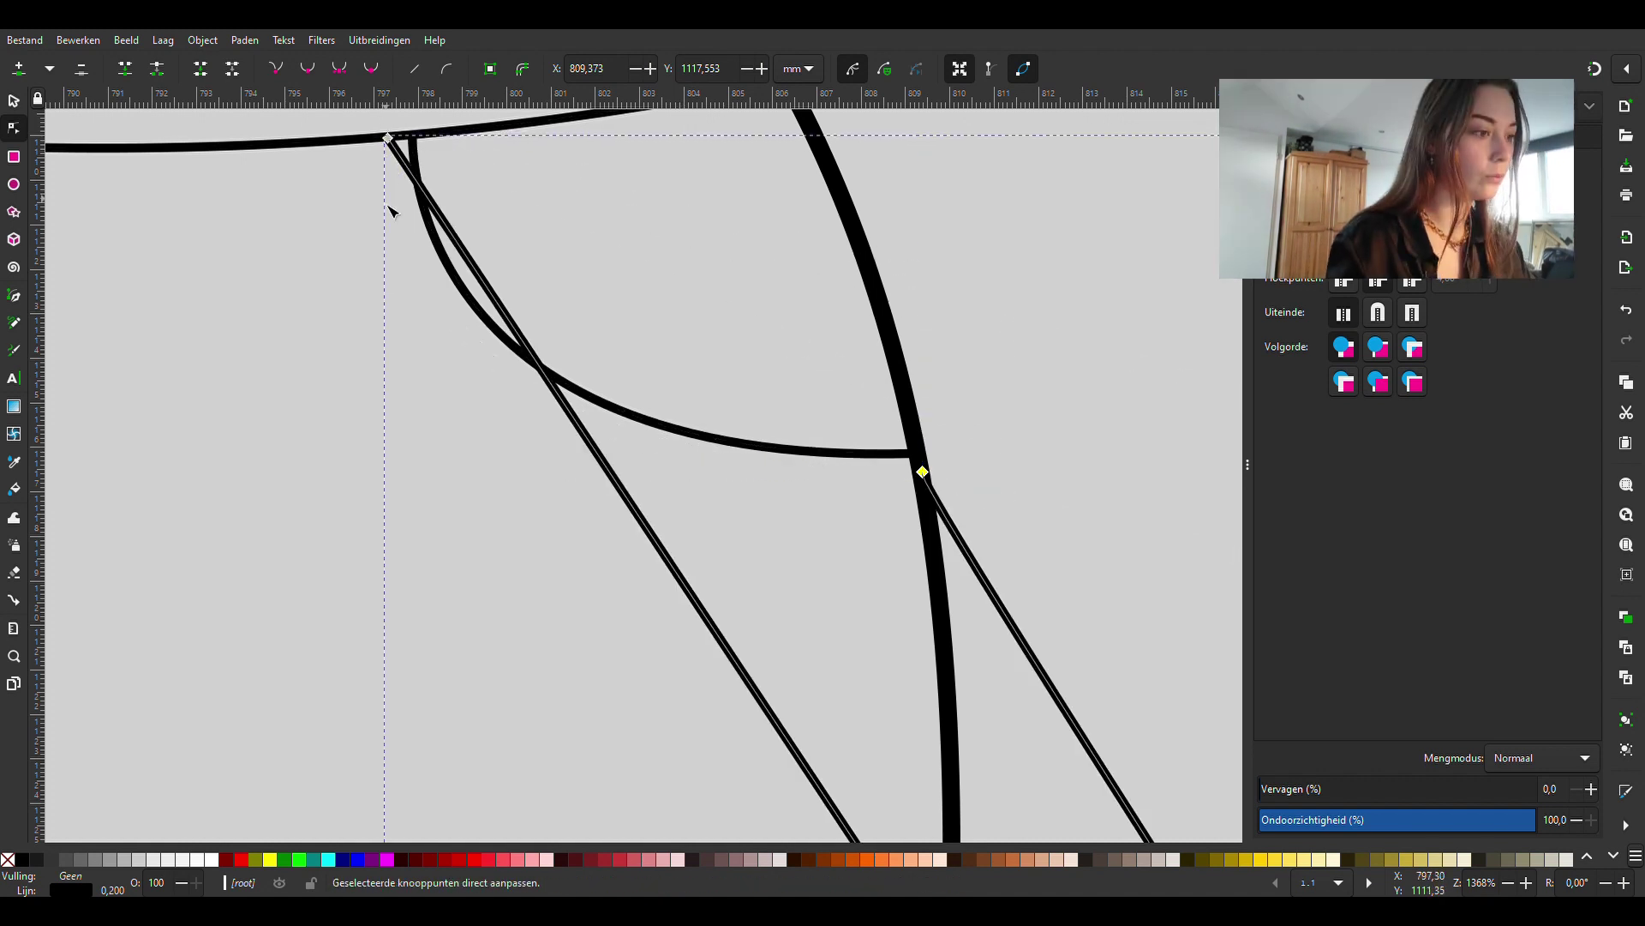
{"action": "key", "text": "ctrl+z"}
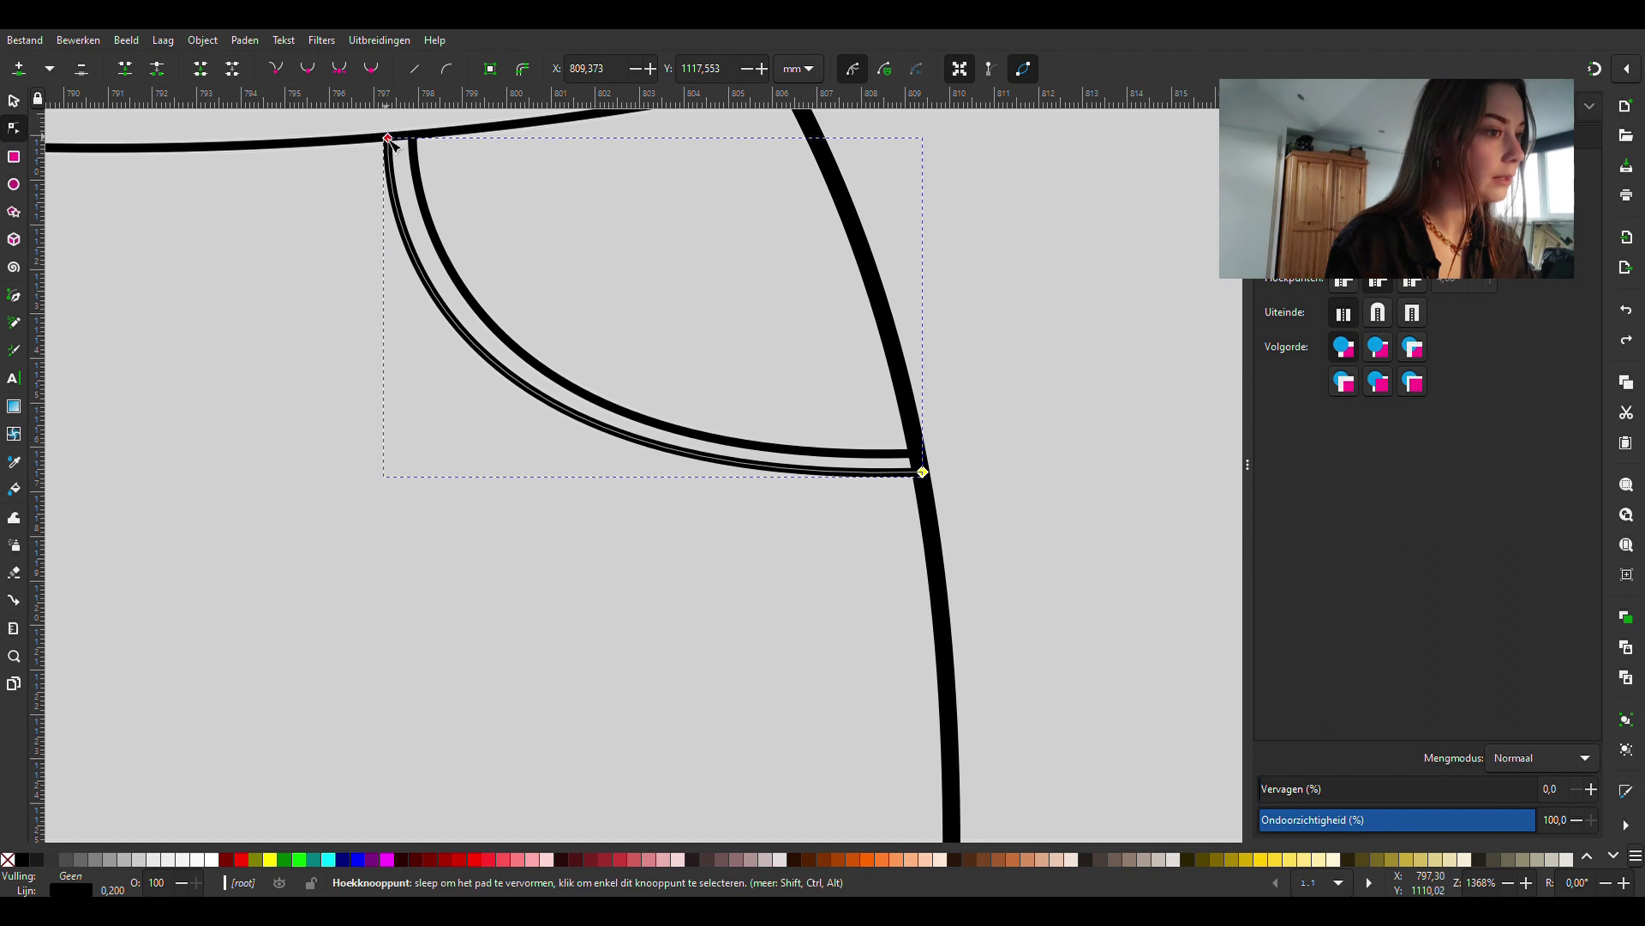
{"action": "left_click_drag", "start_coordinate": [389, 139], "coordinate": [394, 137]}
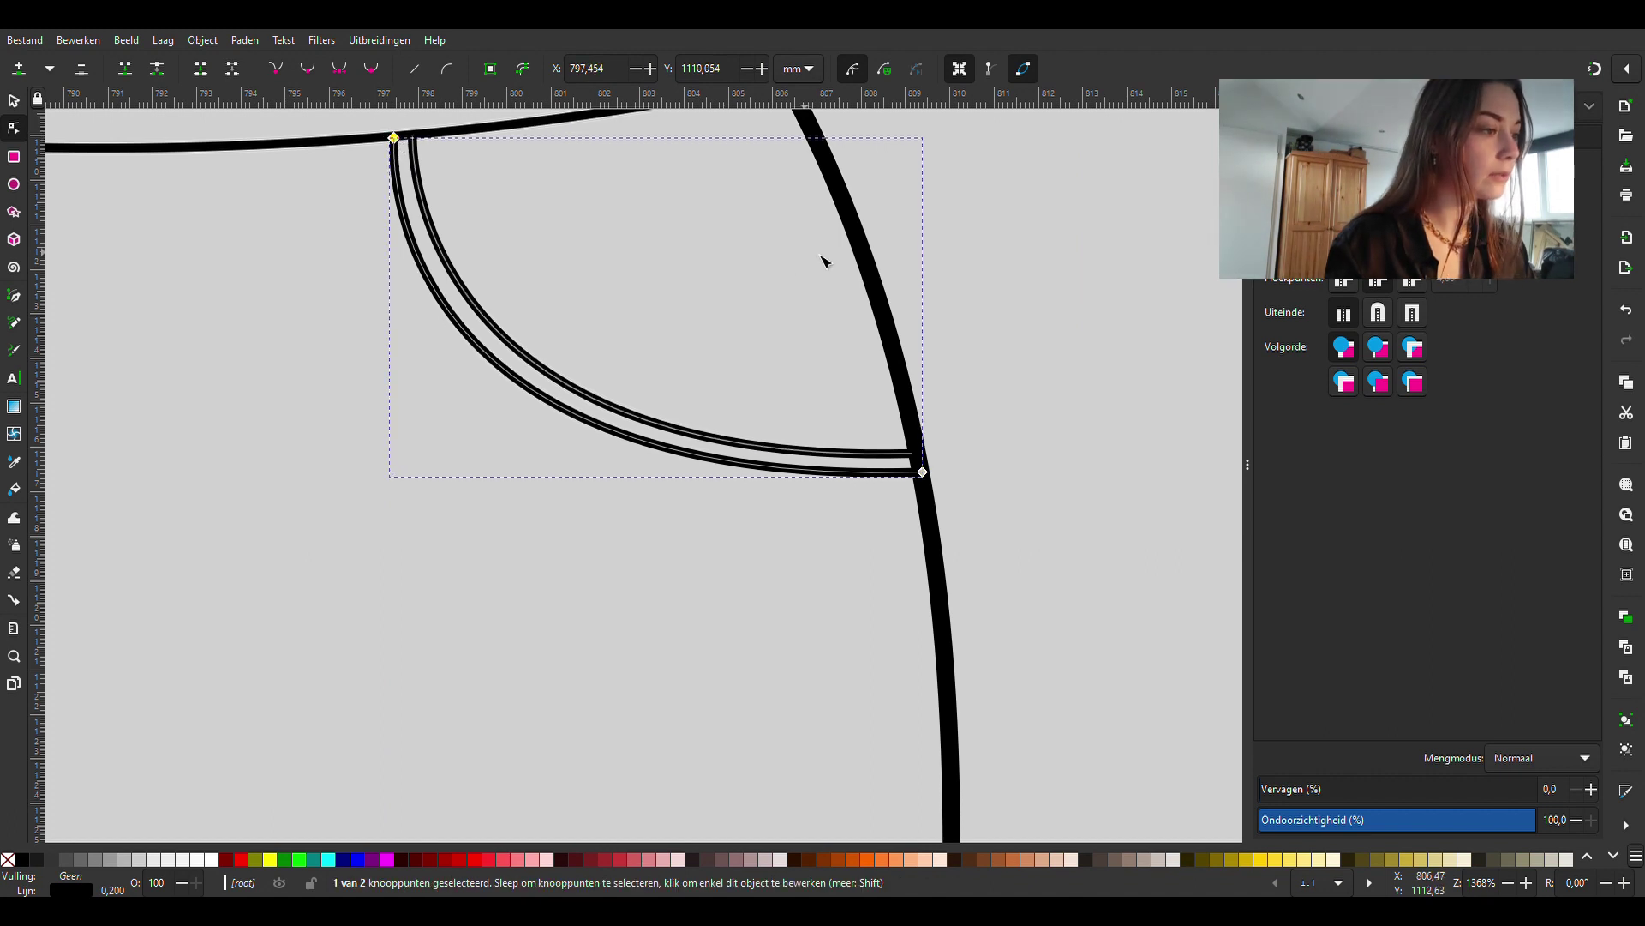
{"action": "key", "text": "Escape"}
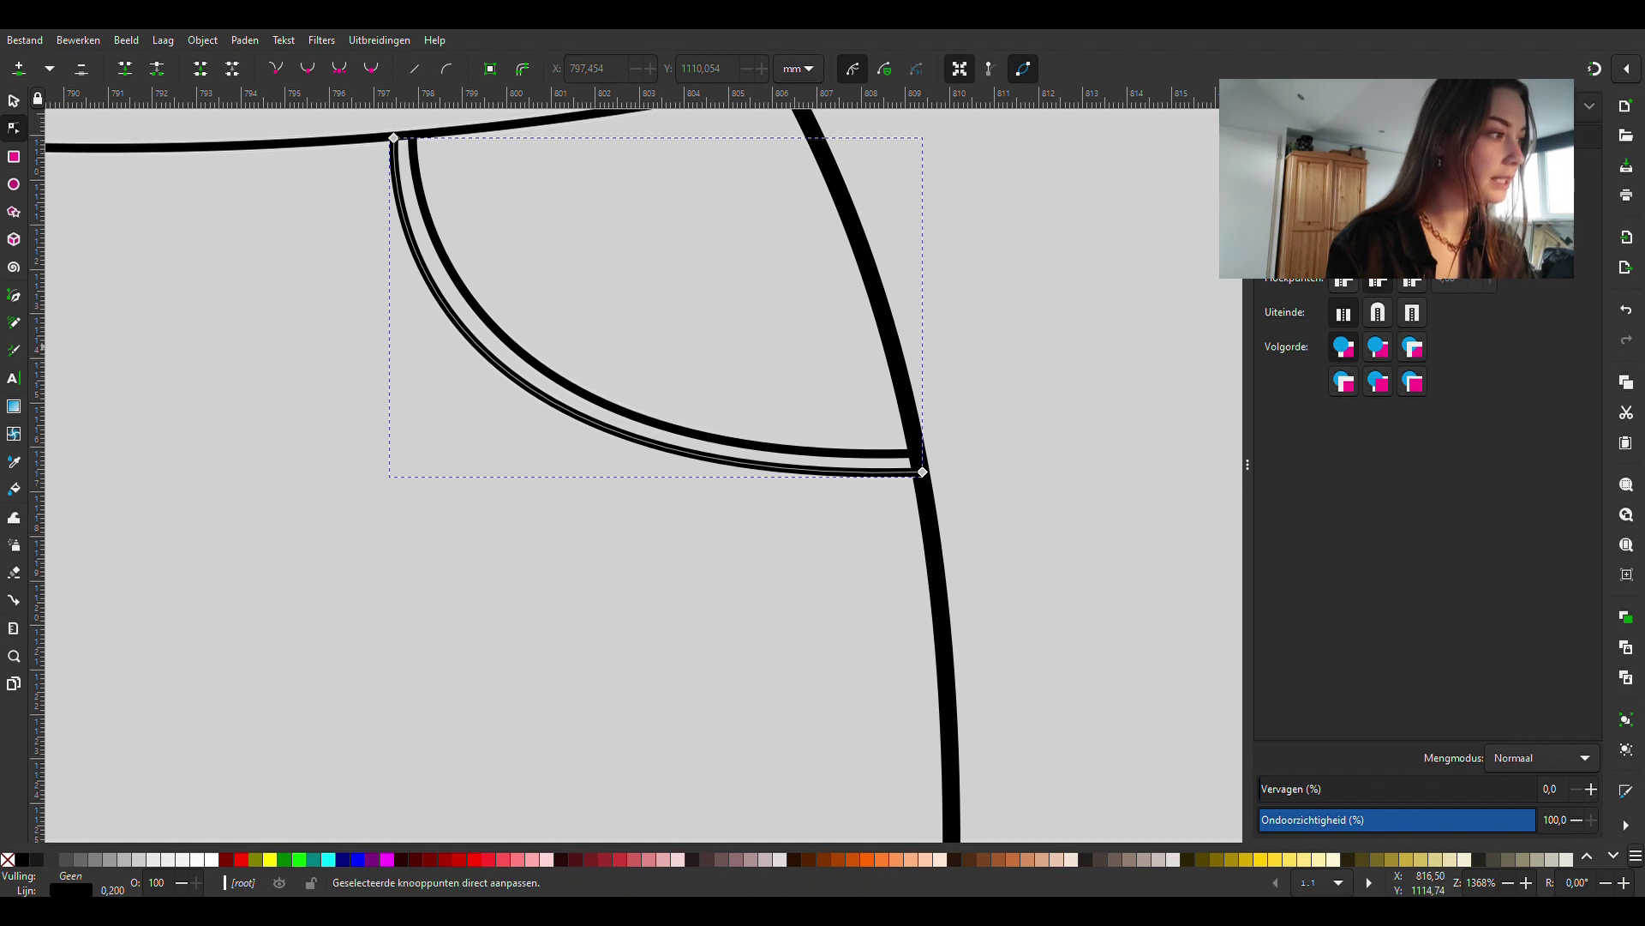
Make the pocket stitching line thin (0.100 width) with a dashed pattern.
{"action": "left_click", "coordinate": [1479, 141]}
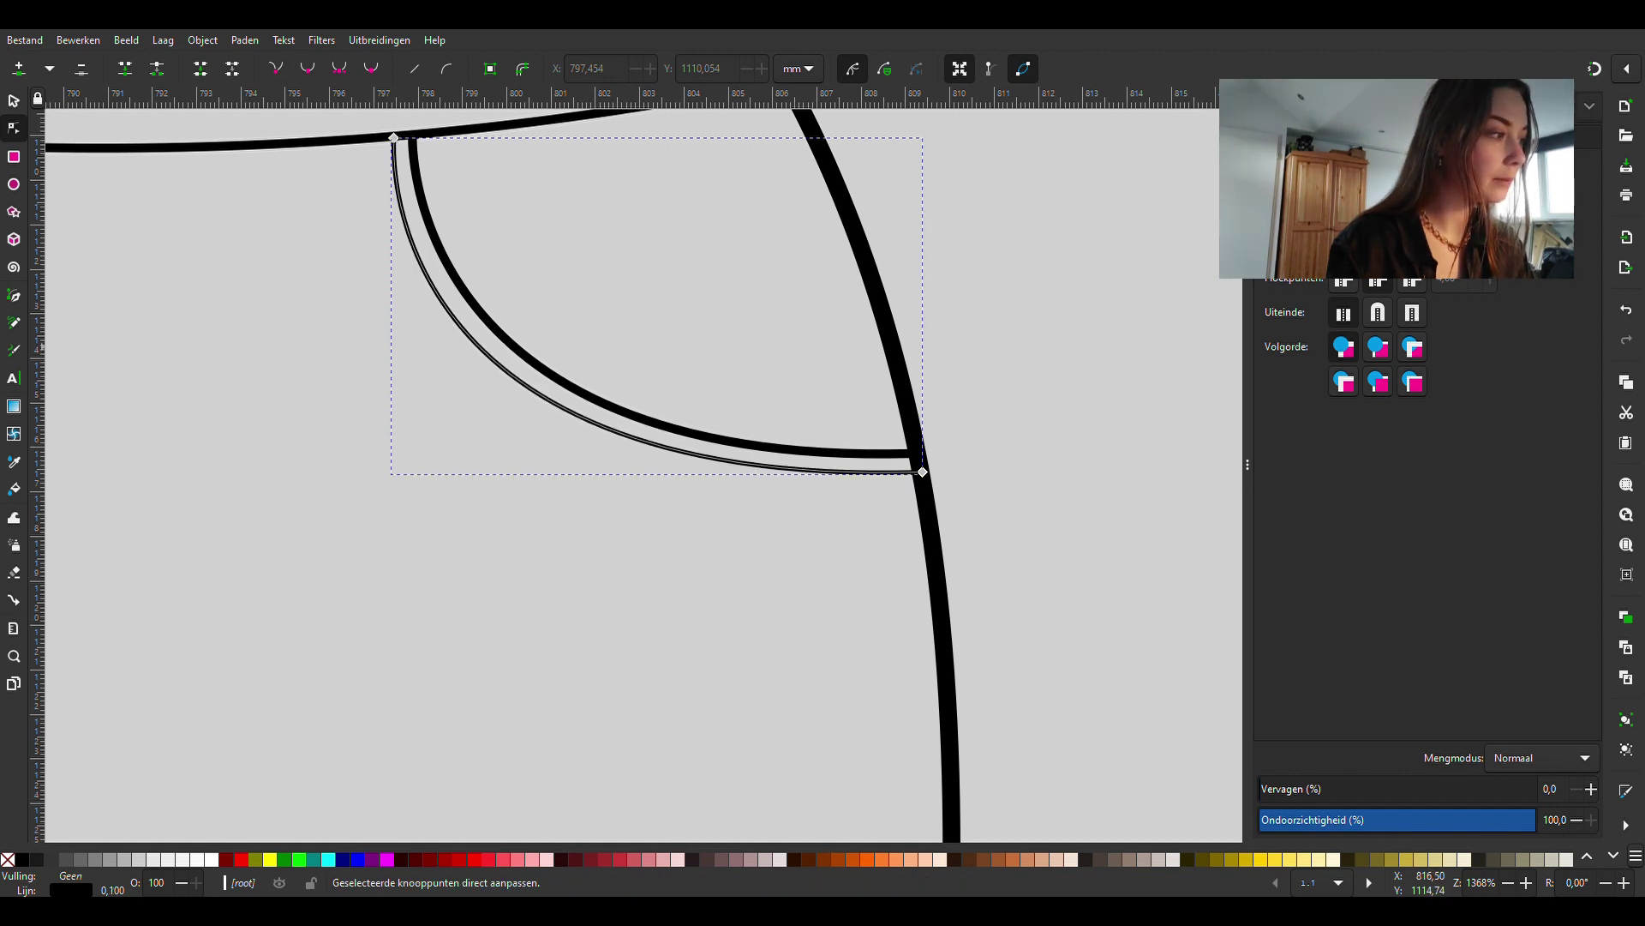
{"action": "left_click", "coordinate": [1484, 432]}
{"action": "left_click", "coordinate": [1074, 399]}
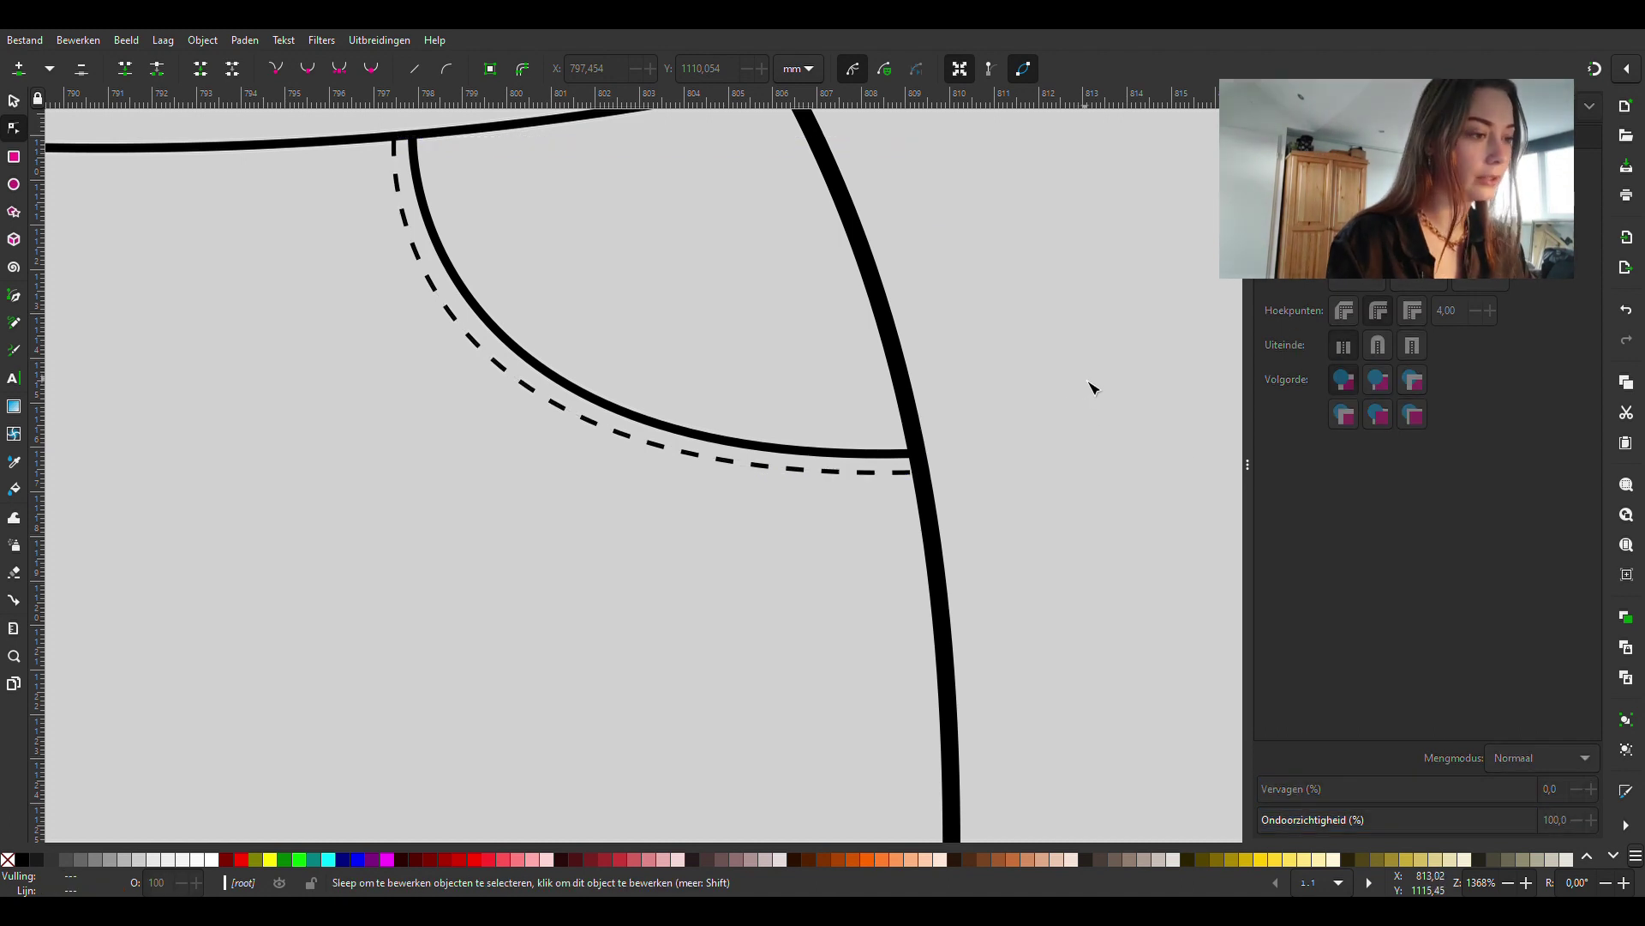
{"action": "scroll", "coordinate": [1087, 392], "scroll_direction": "down", "scroll_amount": 2}
{"action": "scroll", "coordinate": [1094, 382], "scroll_direction": "down", "scroll_amount": 1}
{"action": "scroll", "coordinate": [1105, 400], "scroll_direction": "down", "scroll_amount": 1}
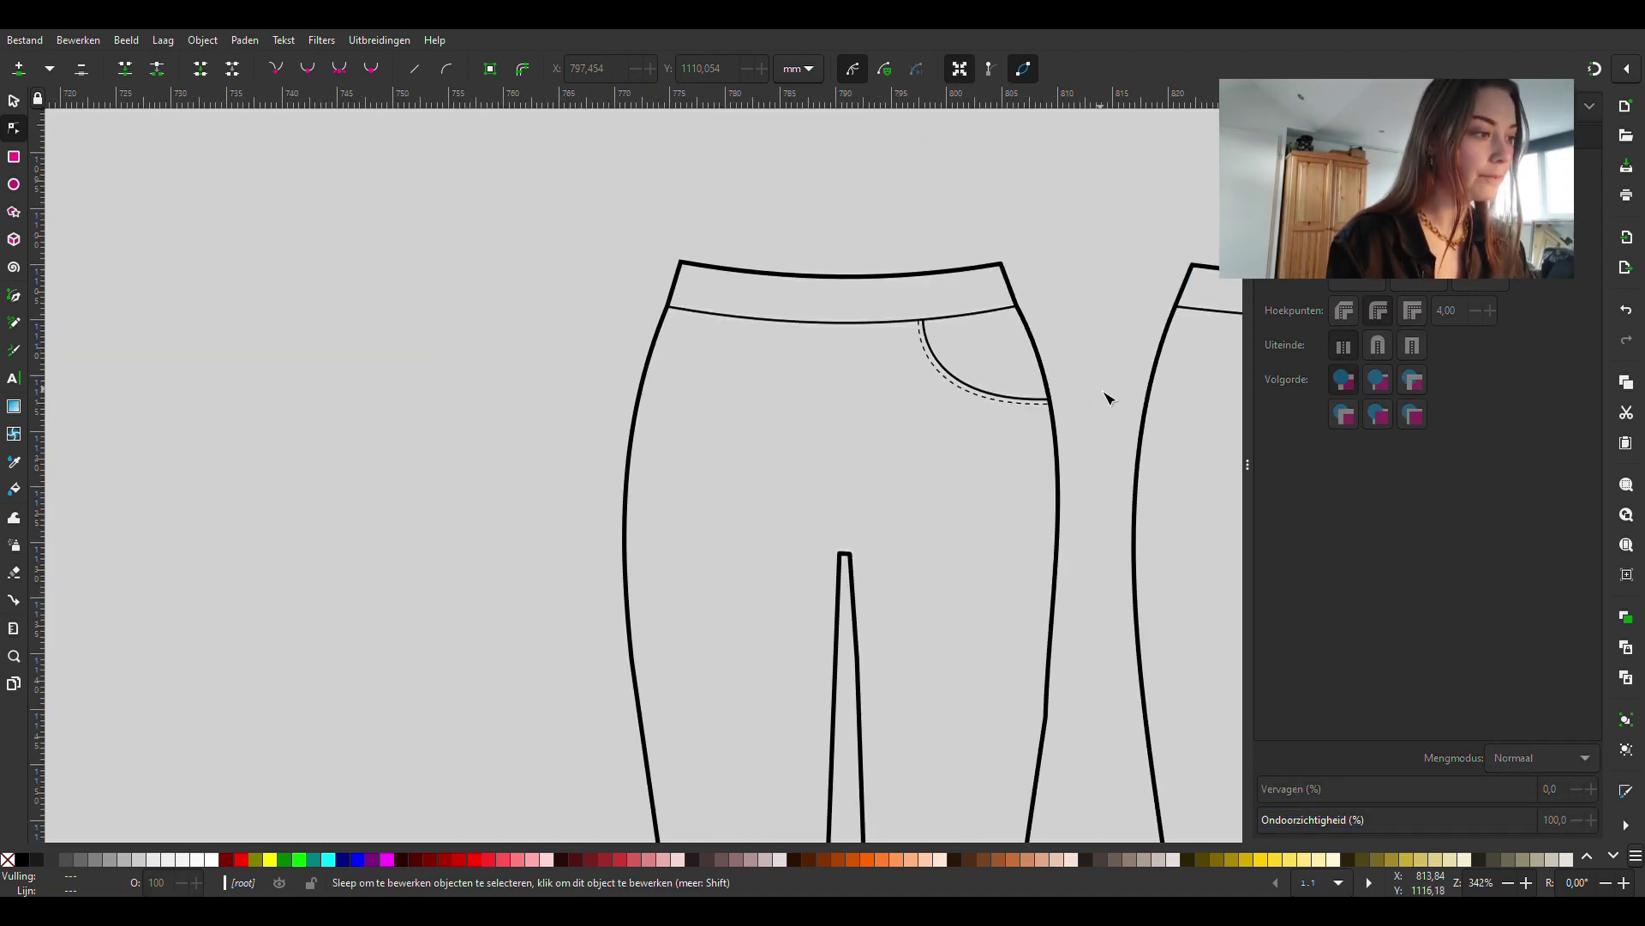
{"action": "scroll", "coordinate": [1106, 400], "scroll_direction": "down", "scroll_amount": 1}
{"action": "scroll", "coordinate": [1106, 399], "scroll_direction": "right", "scroll_amount": 4}
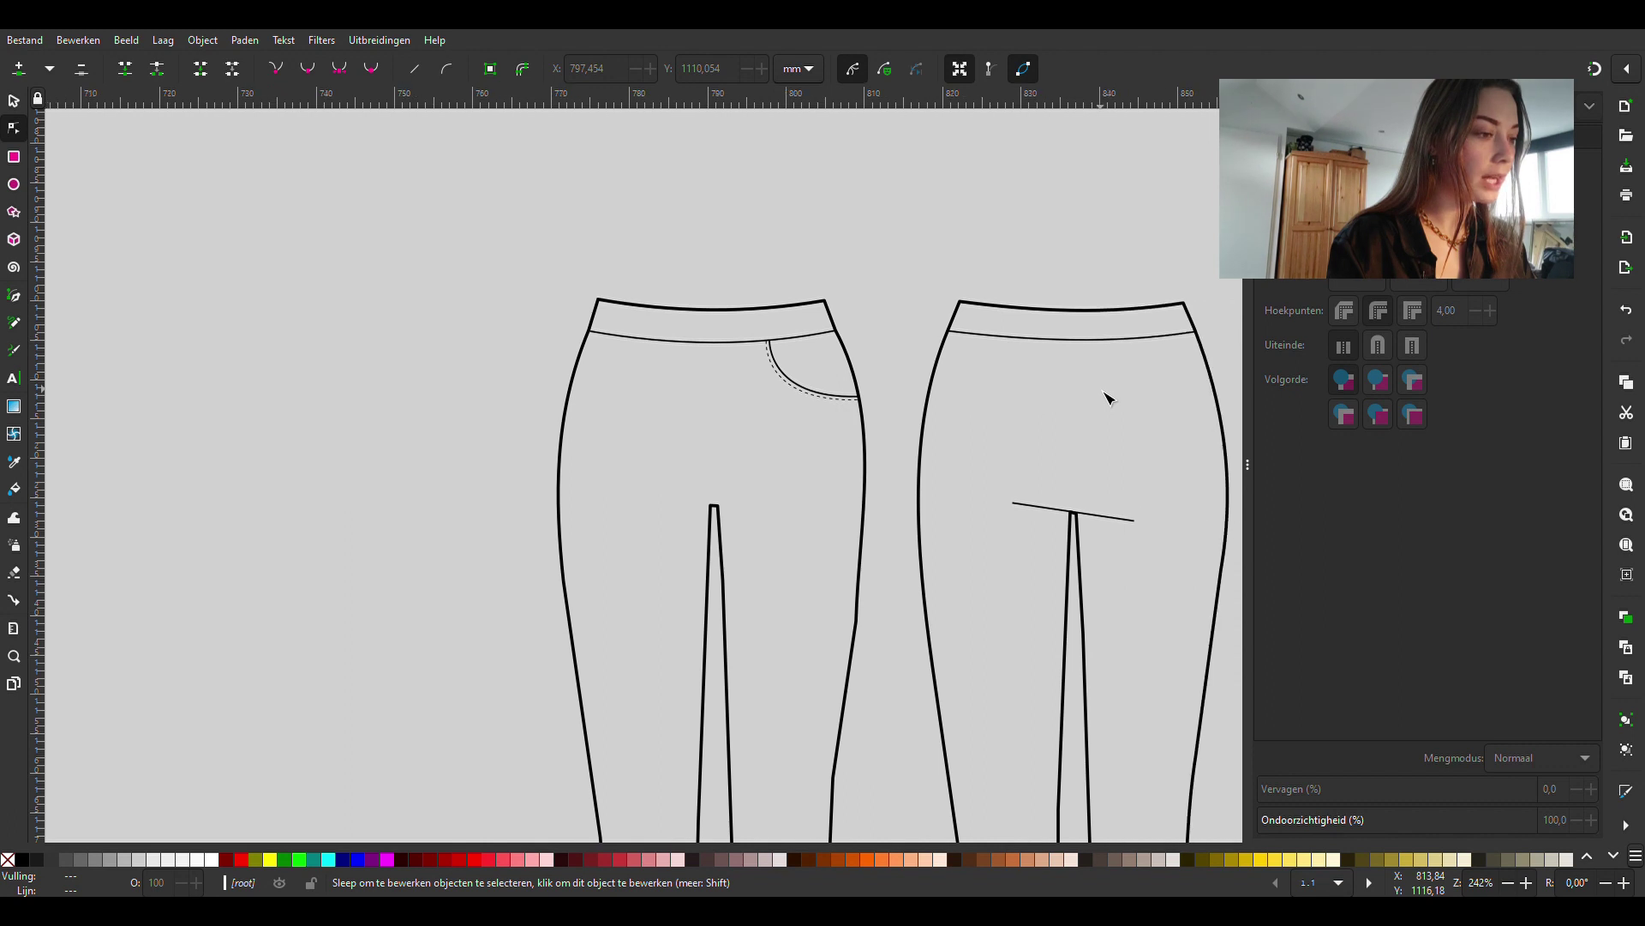
{"action": "scroll", "coordinate": [969, 575], "scroll_direction": "right", "scroll_amount": 3}
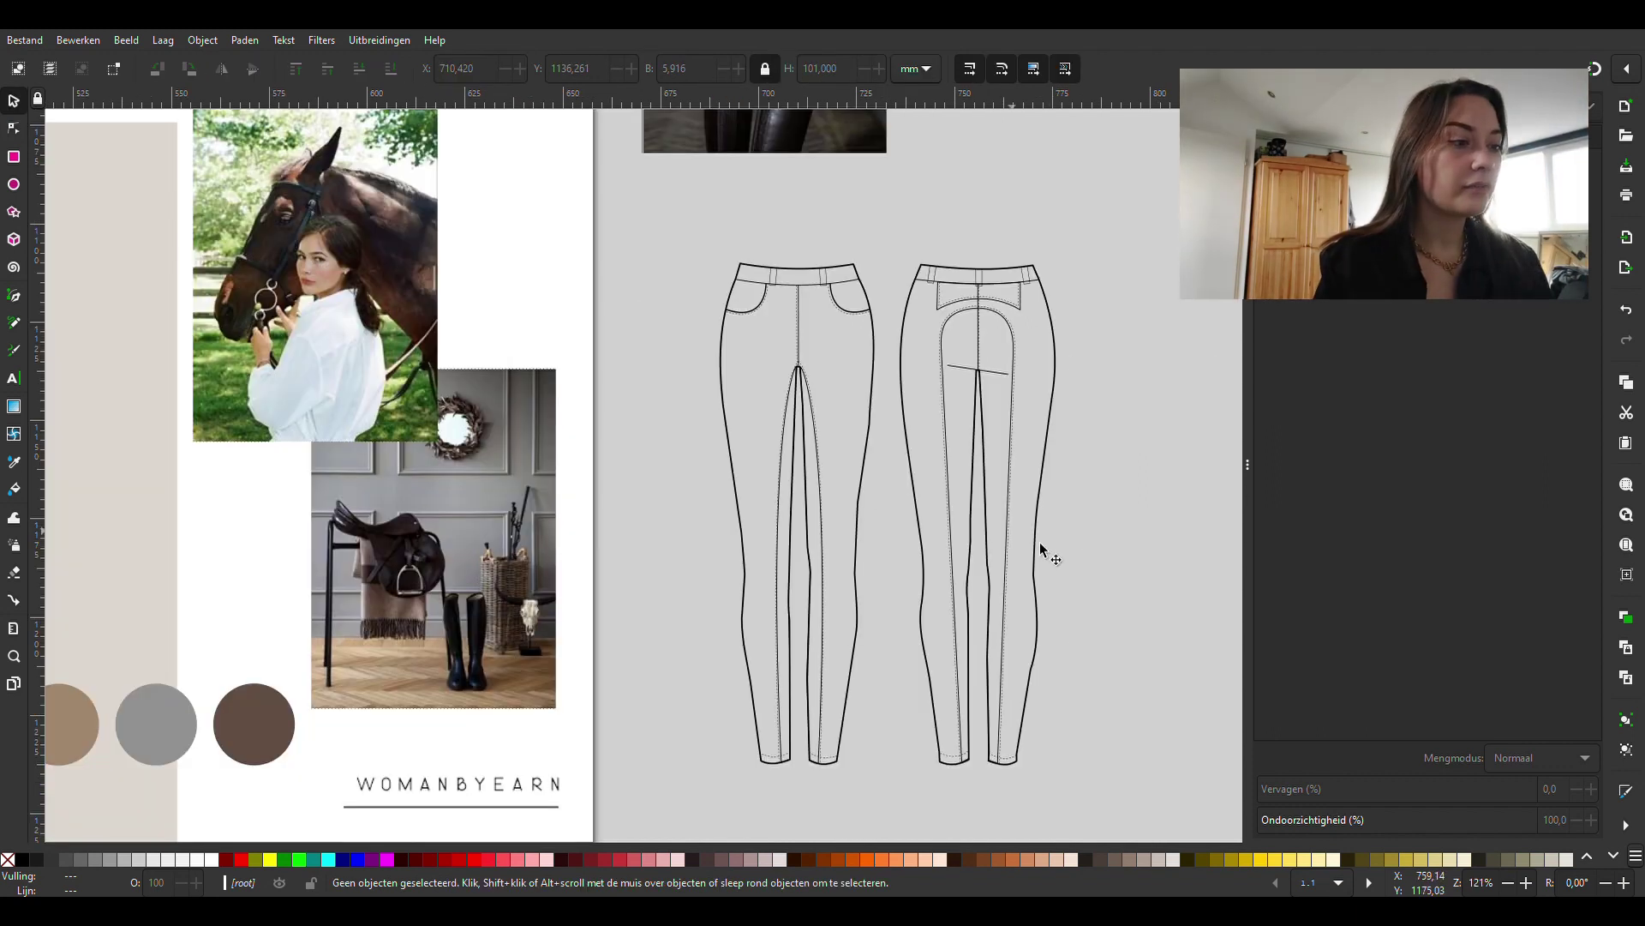
Fill the back flat with the second swatch circle's beige, then paste that fill onto the front flat.
{"action": "left_click", "coordinate": [1056, 345]}
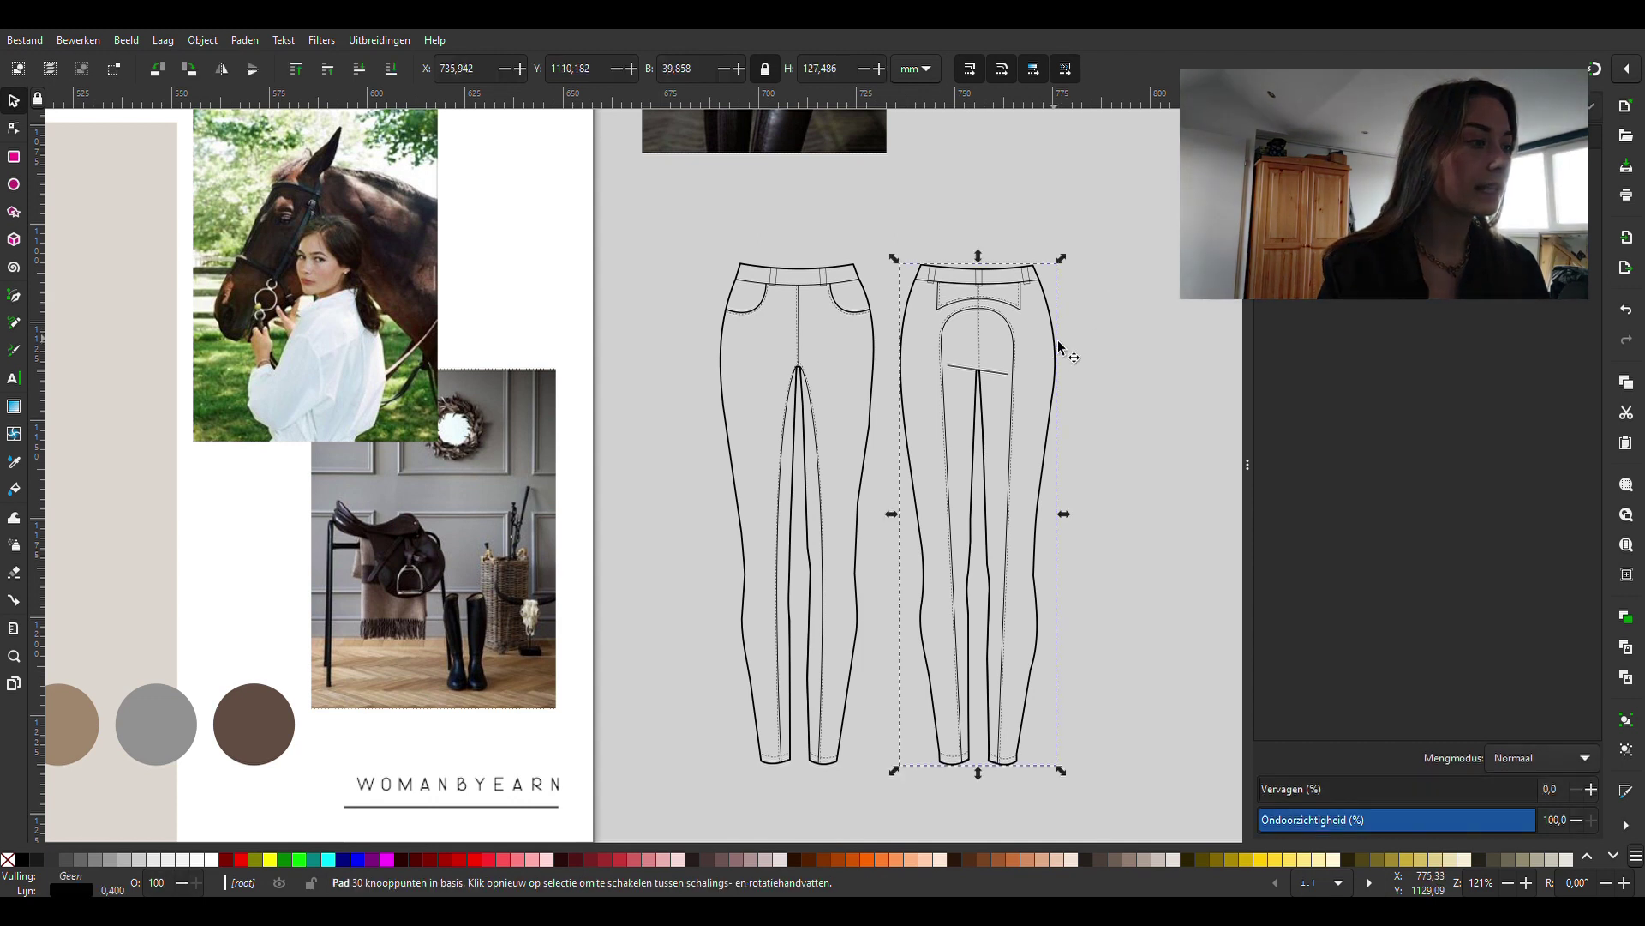
{"action": "left_click", "coordinate": [1299, 142]}
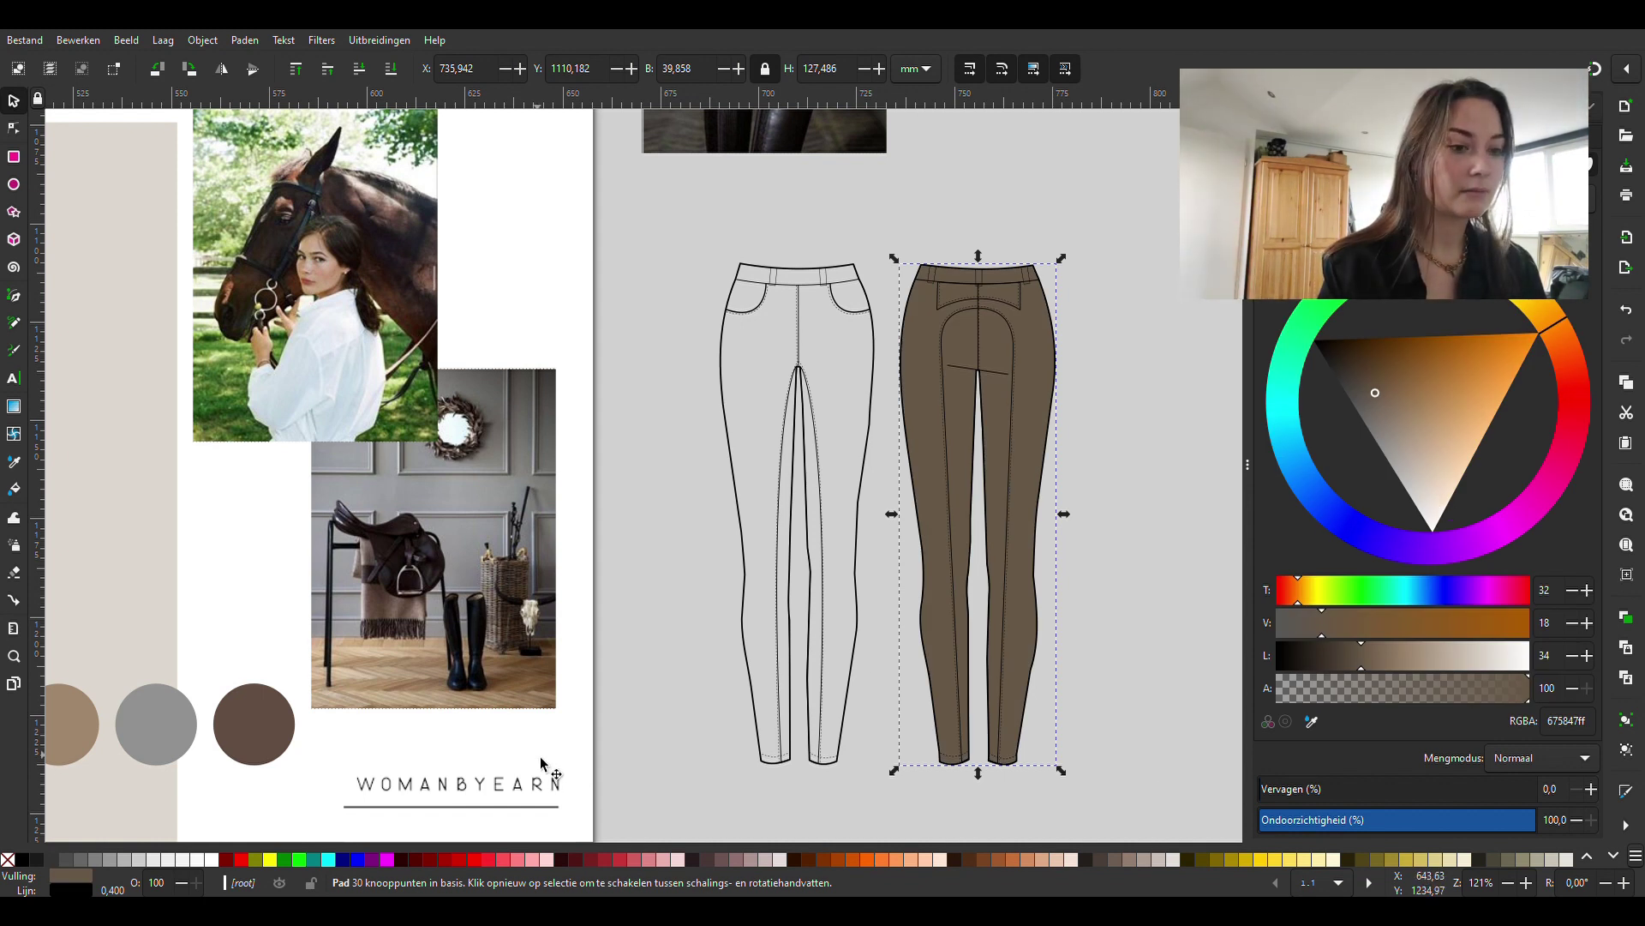
{"action": "scroll", "coordinate": [541, 768], "scroll_direction": "right", "scroll_amount": 1}
{"action": "scroll", "coordinate": [540, 768], "scroll_direction": "left", "scroll_amount": 2}
{"action": "scroll", "coordinate": [540, 768], "scroll_direction": "left", "scroll_amount": 2}
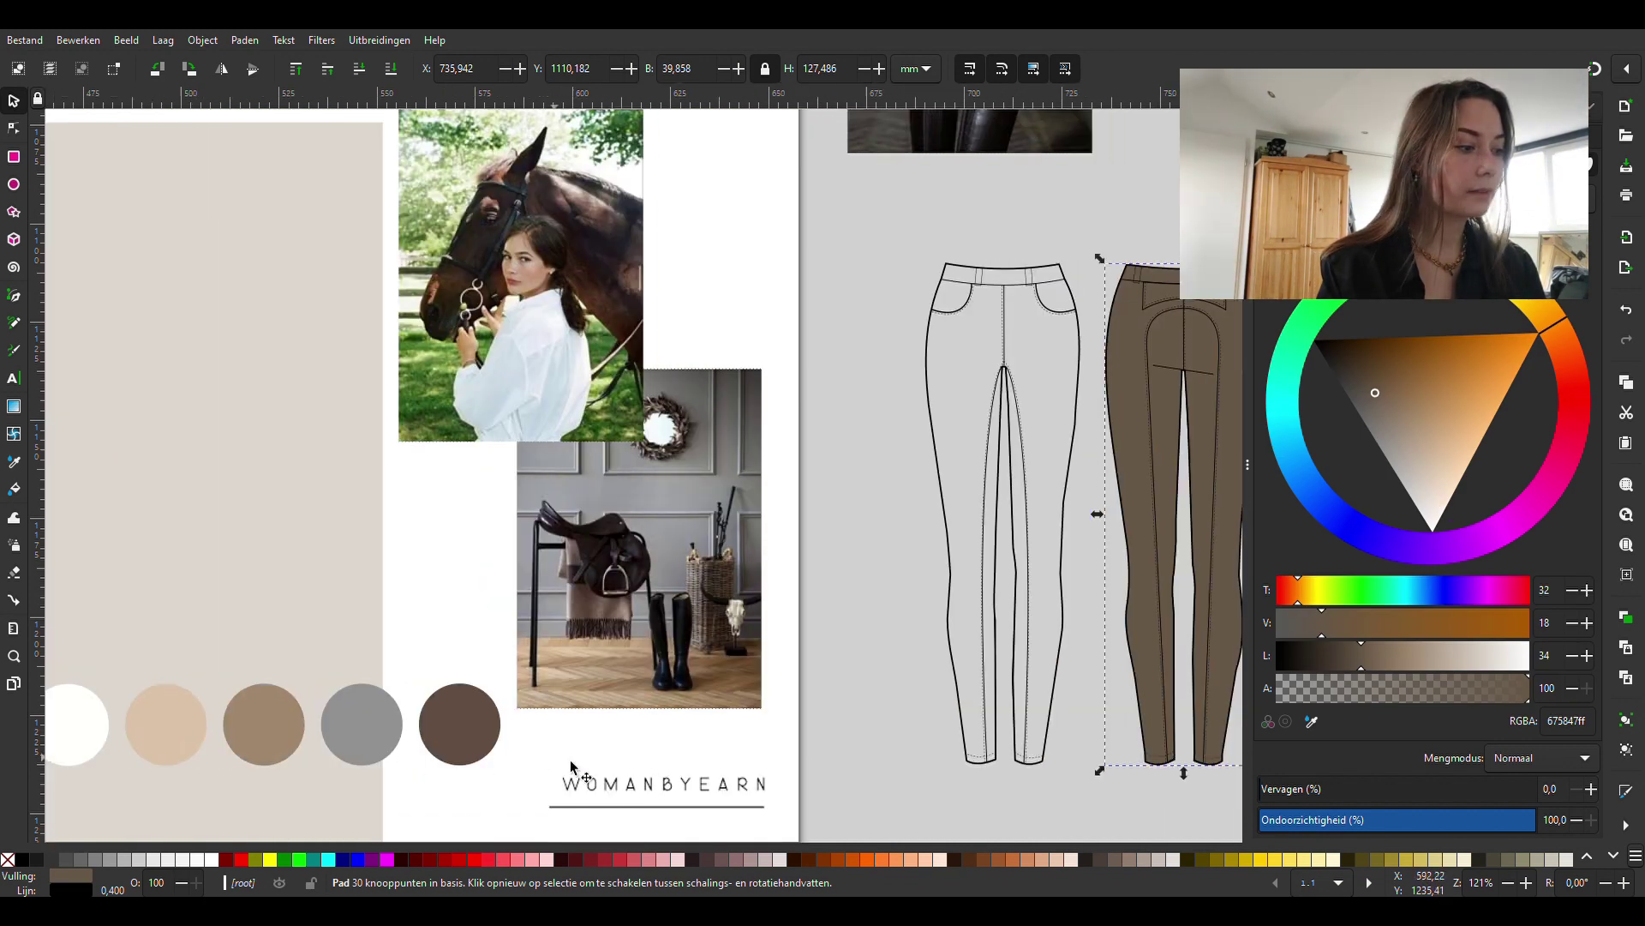
{"action": "key", "text": "d"}
{"action": "left_click", "coordinate": [190, 724]}
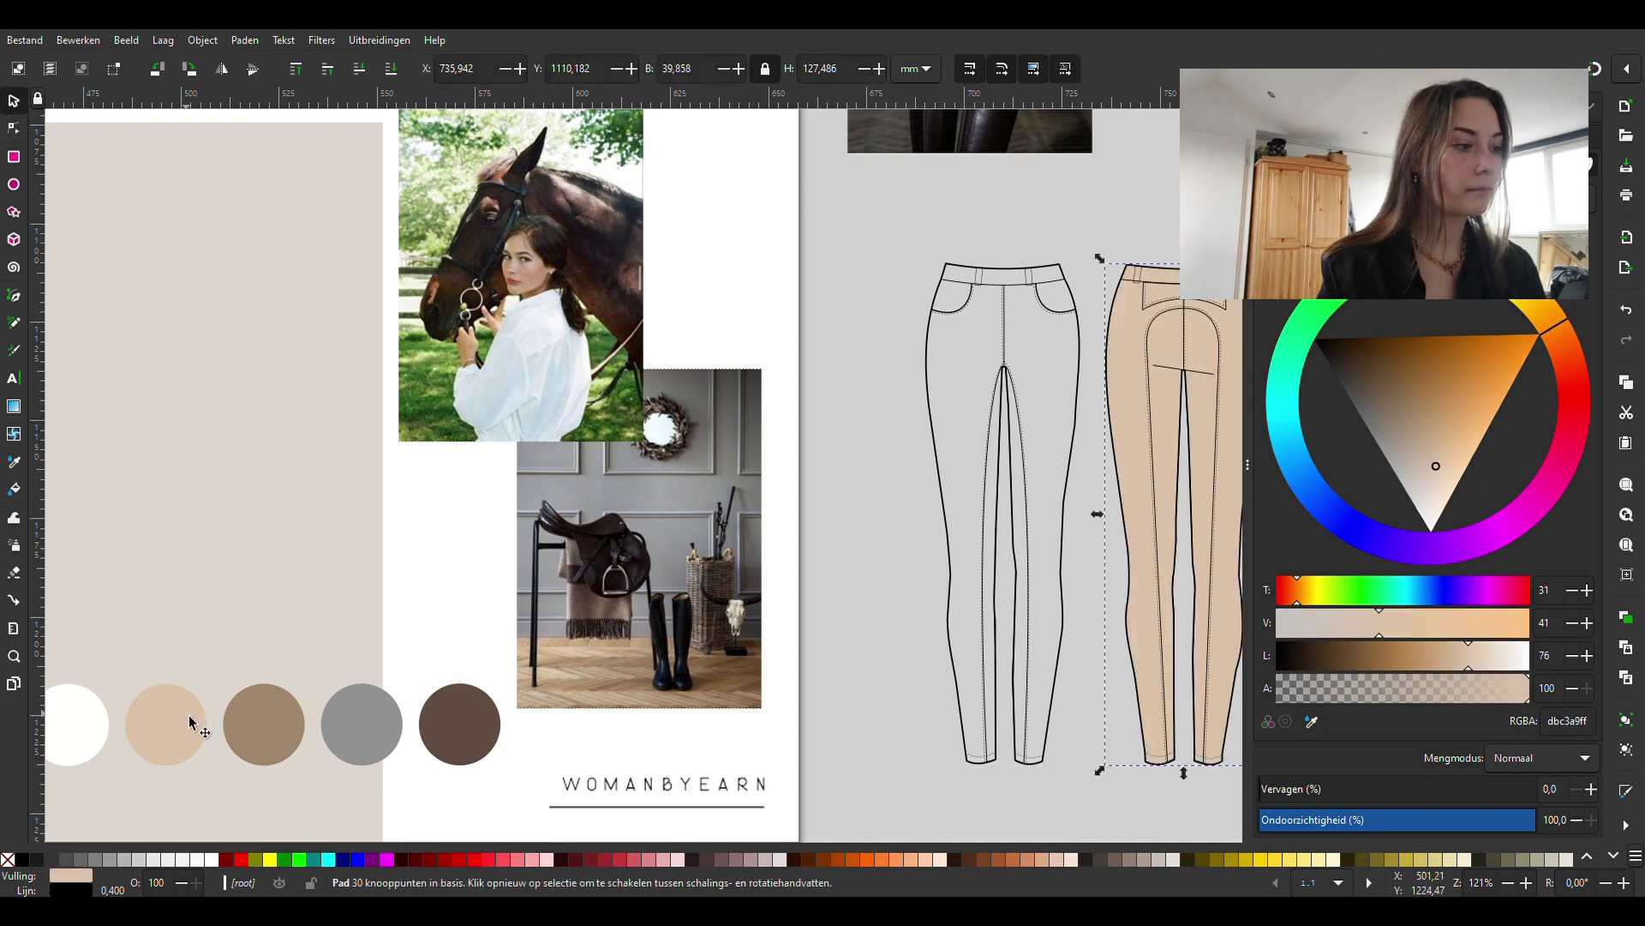
{"action": "key", "text": "Escape"}
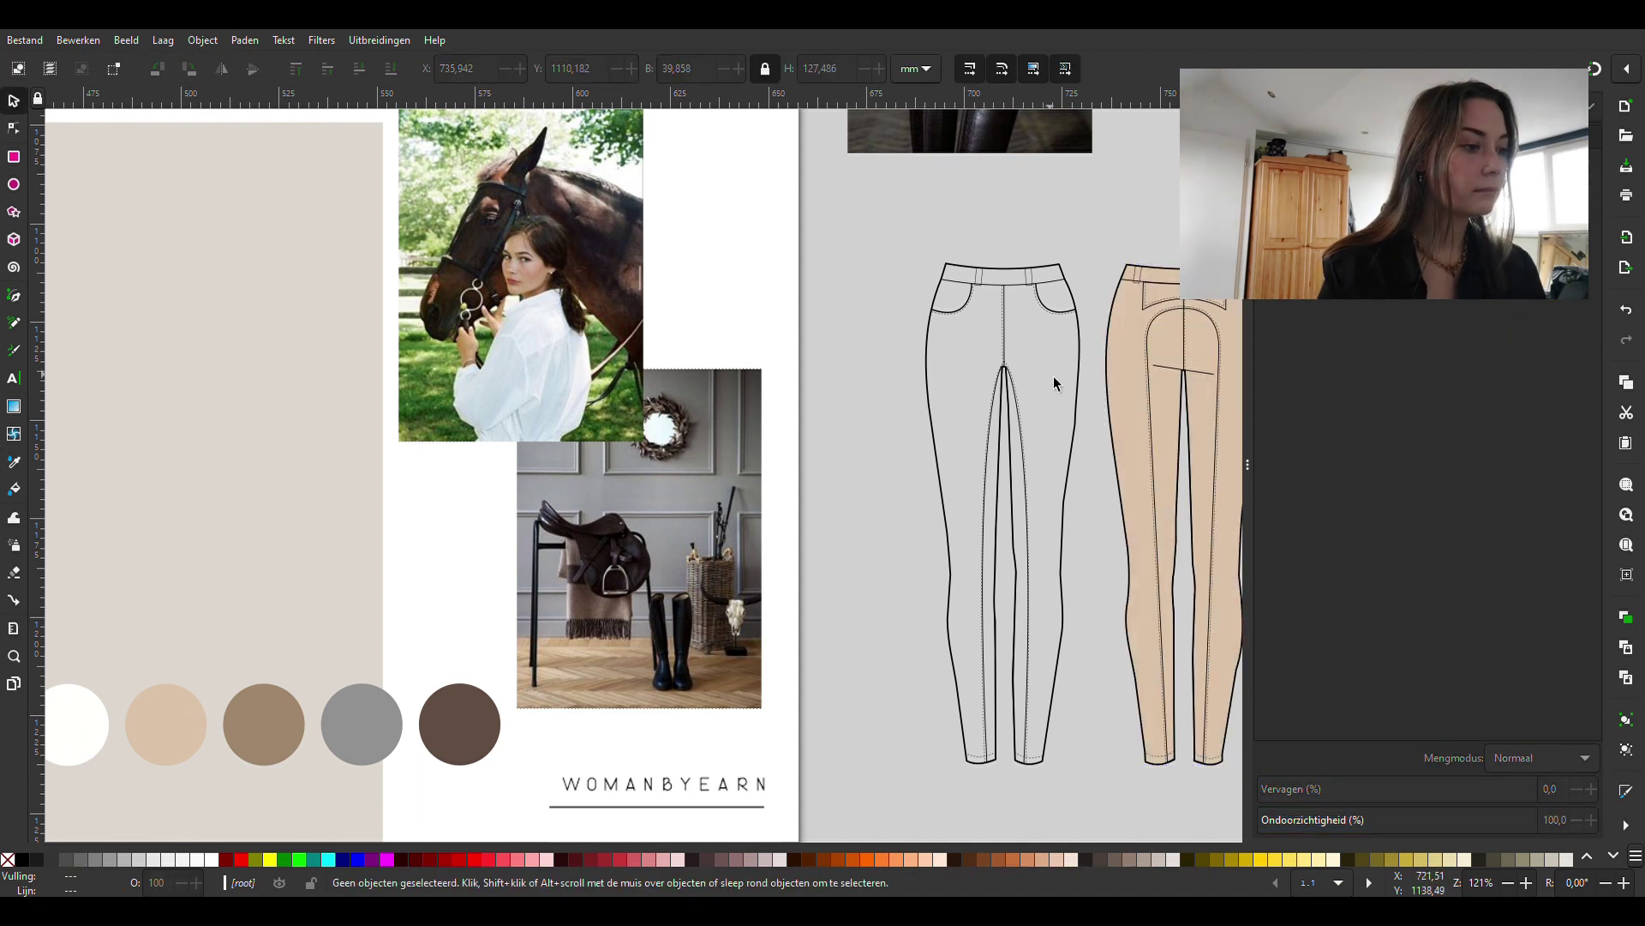
{"action": "left_click", "coordinate": [1082, 376]}
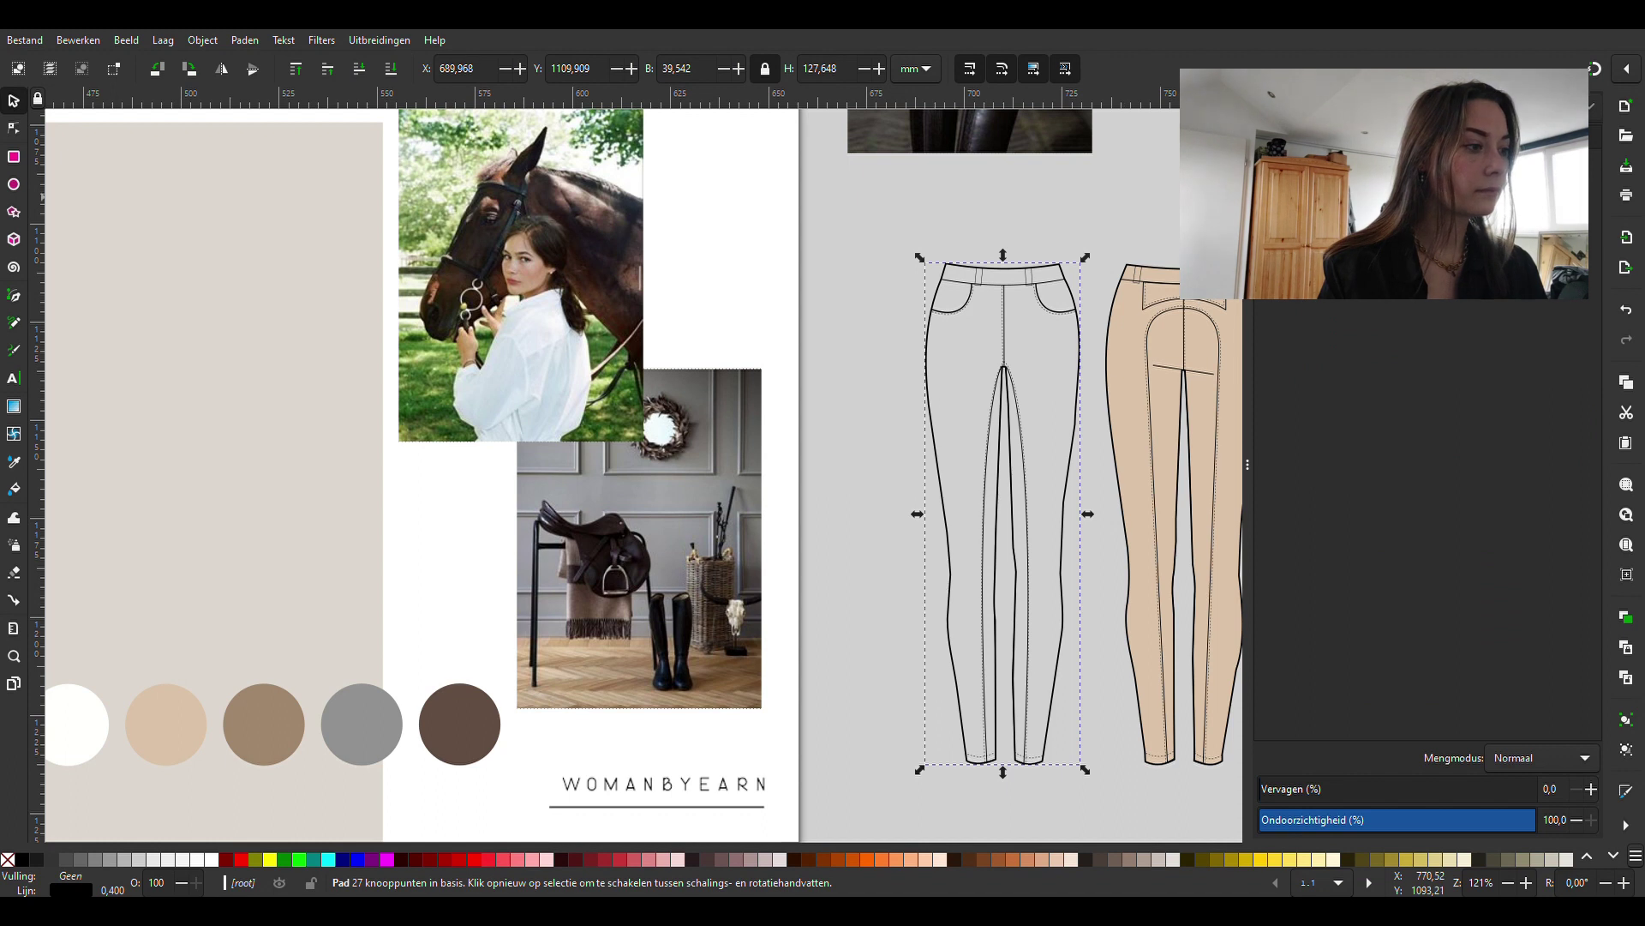
{"action": "key", "text": "ctrl+shift+v"}
{"action": "scroll", "coordinate": [1106, 464], "scroll_direction": "left", "scroll_amount": 2}
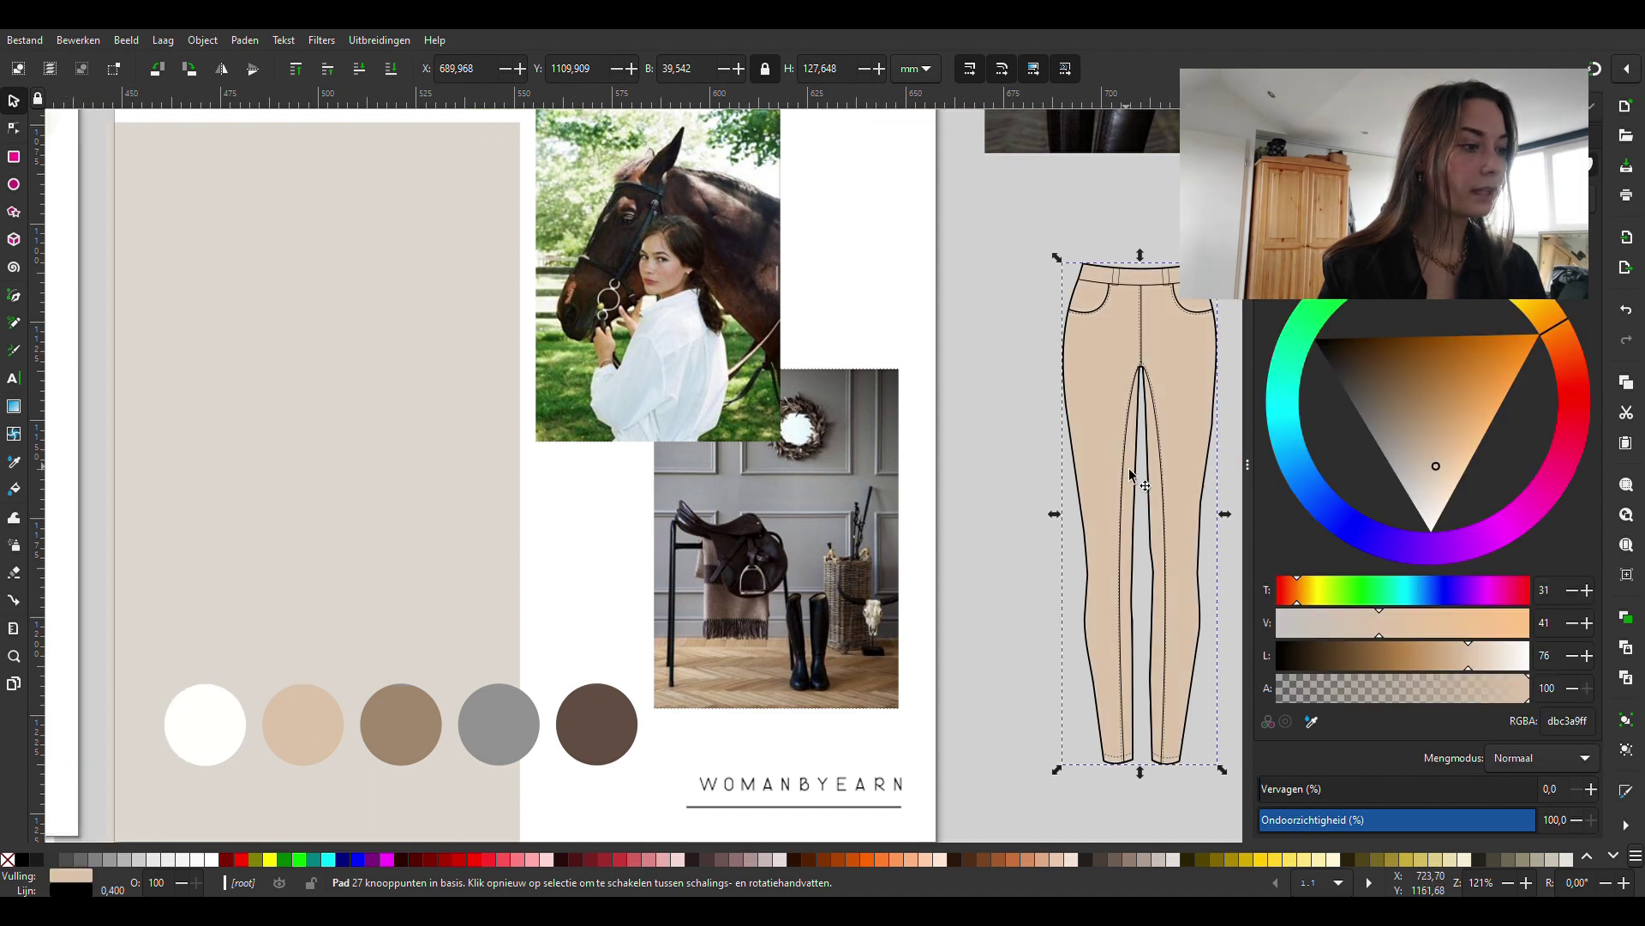
{"action": "scroll", "coordinate": [1130, 468], "scroll_direction": "left", "scroll_amount": 2}
{"action": "scroll", "coordinate": [1132, 468], "scroll_direction": "right", "scroll_amount": 5}
{"action": "scroll", "coordinate": [1147, 473], "scroll_direction": "up", "scroll_amount": 2}
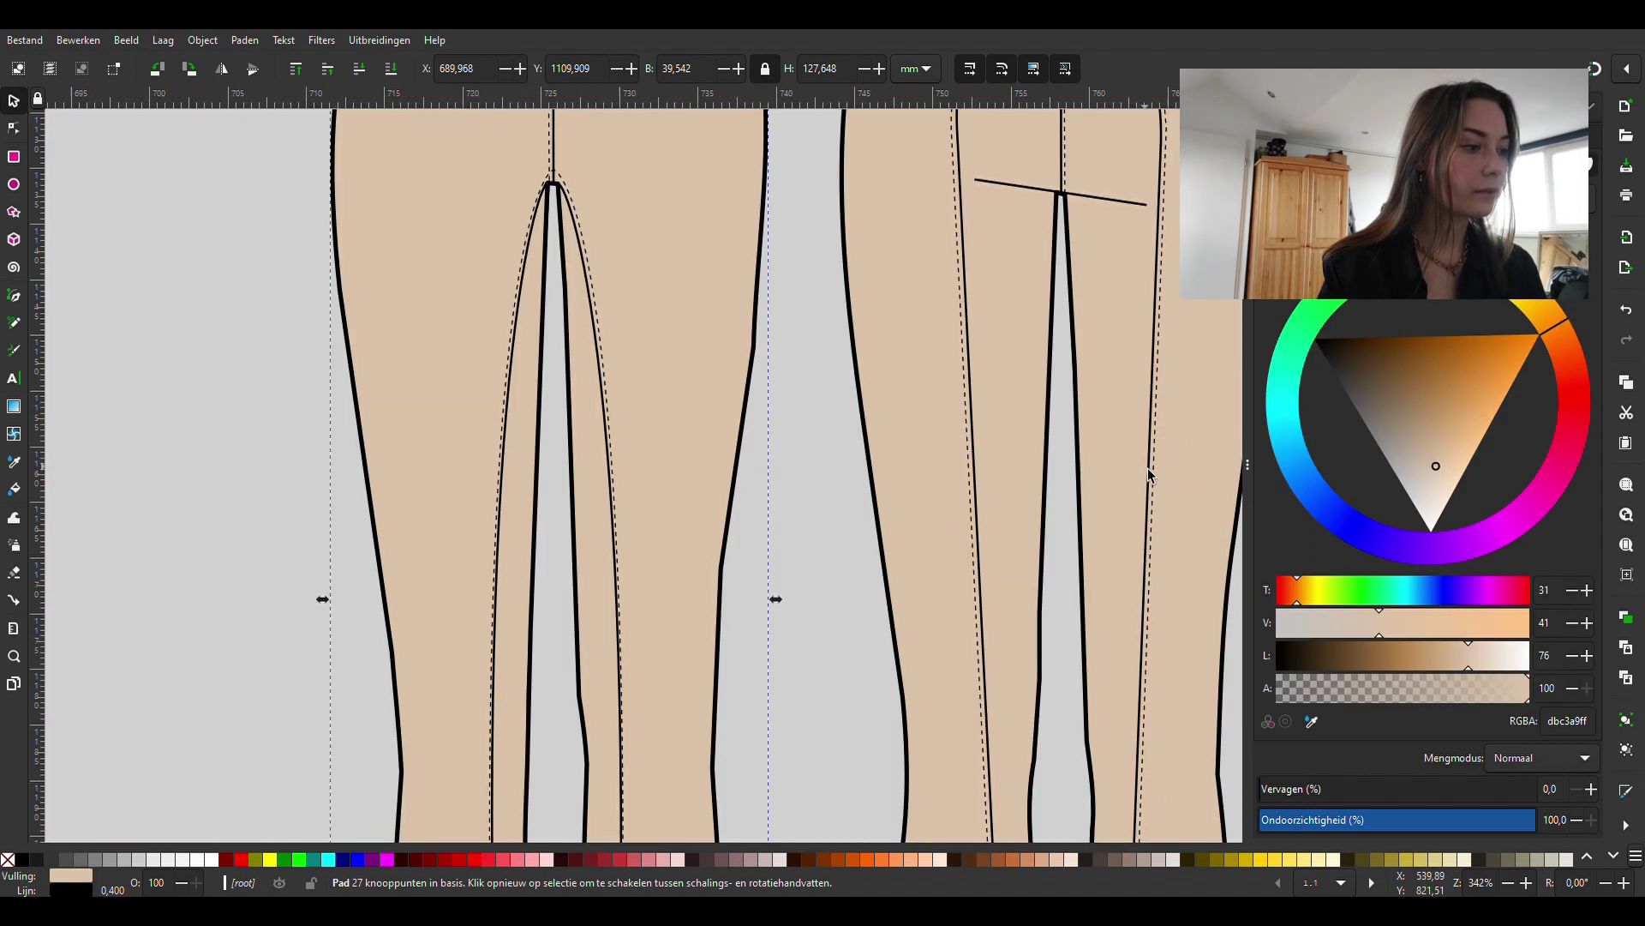
{"action": "scroll", "coordinate": [1138, 386], "scroll_direction": "up", "scroll_amount": 2}
Fill the inner seat panel with dark brown from the swatch circles, after briefly trying tan.
{"action": "left_click", "coordinate": [1162, 364]}
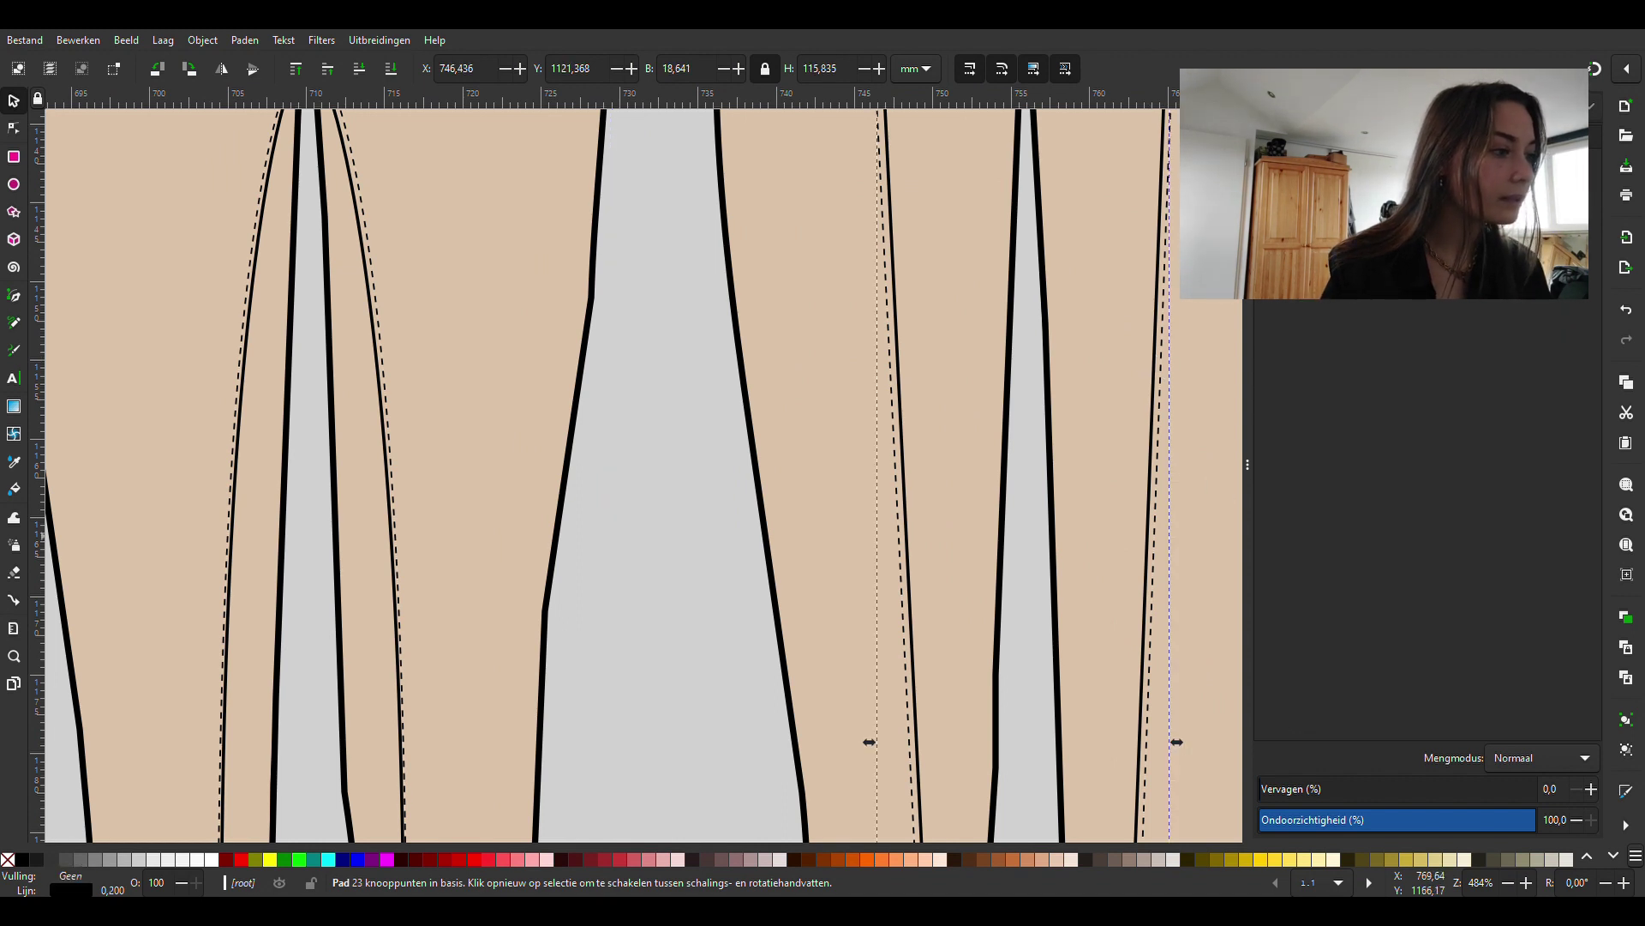
{"action": "scroll", "coordinate": [896, 653], "scroll_direction": "down", "scroll_amount": 1}
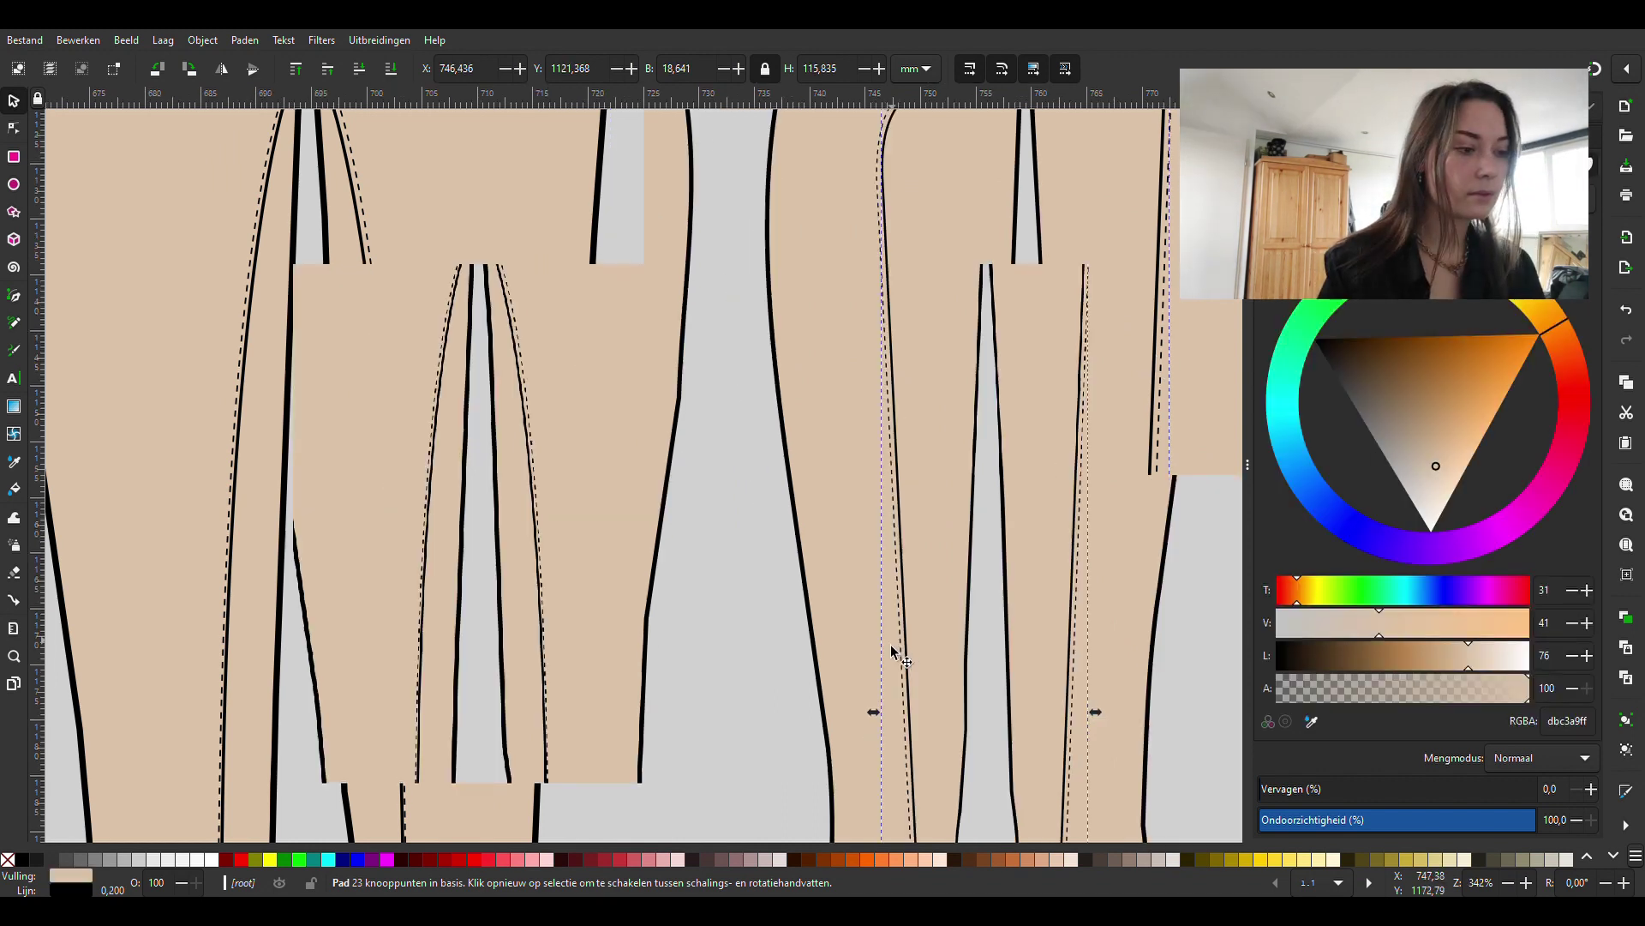
{"action": "scroll", "coordinate": [896, 653], "scroll_direction": "down", "scroll_amount": 2}
{"action": "scroll", "coordinate": [448, 703], "scroll_direction": "left", "scroll_amount": 5}
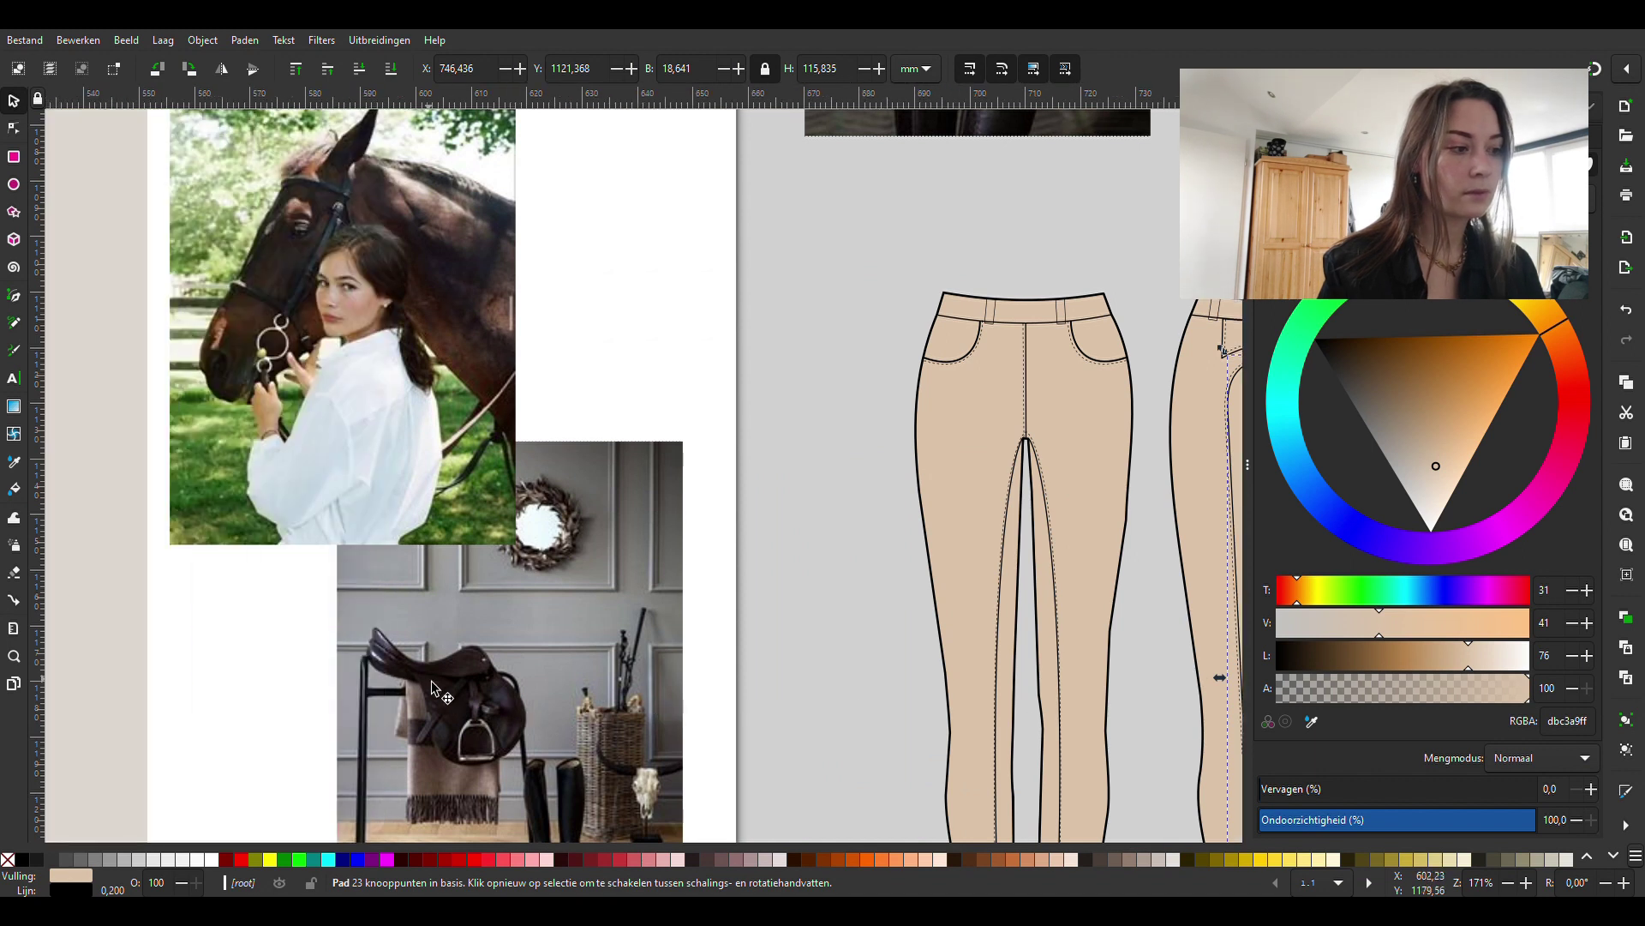
{"action": "scroll", "coordinate": [398, 672], "scroll_direction": "left", "scroll_amount": 3}
{"action": "scroll", "coordinate": [398, 671], "scroll_direction": "down", "scroll_amount": 2}
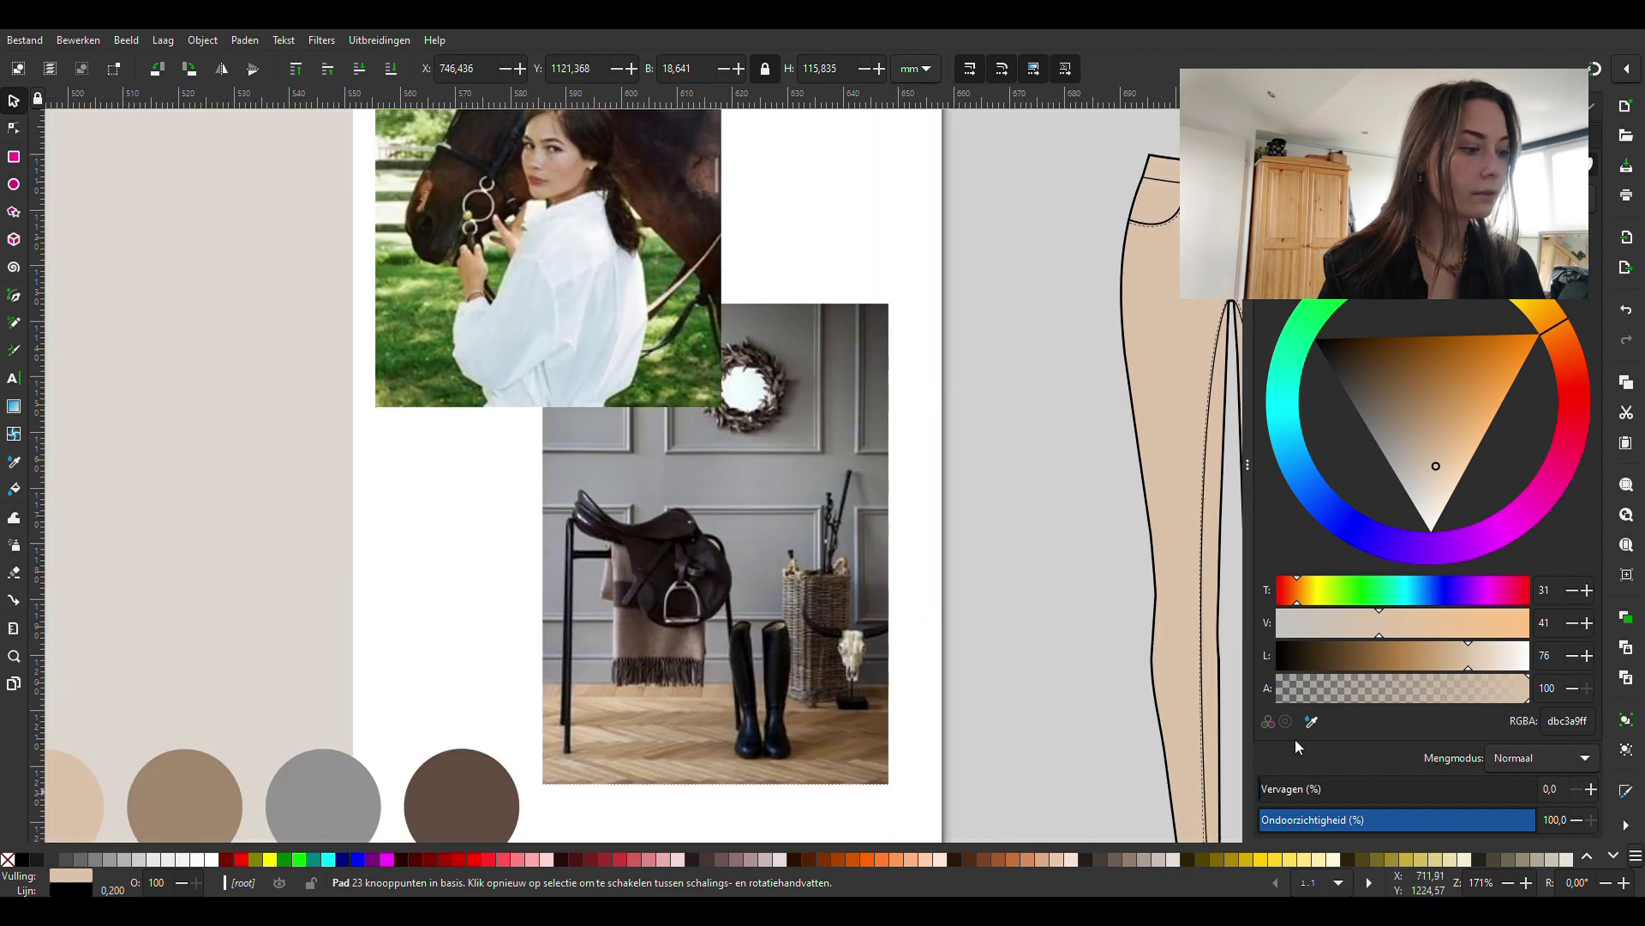
{"action": "left_click", "coordinate": [1311, 721]}
{"action": "left_click", "coordinate": [470, 816]}
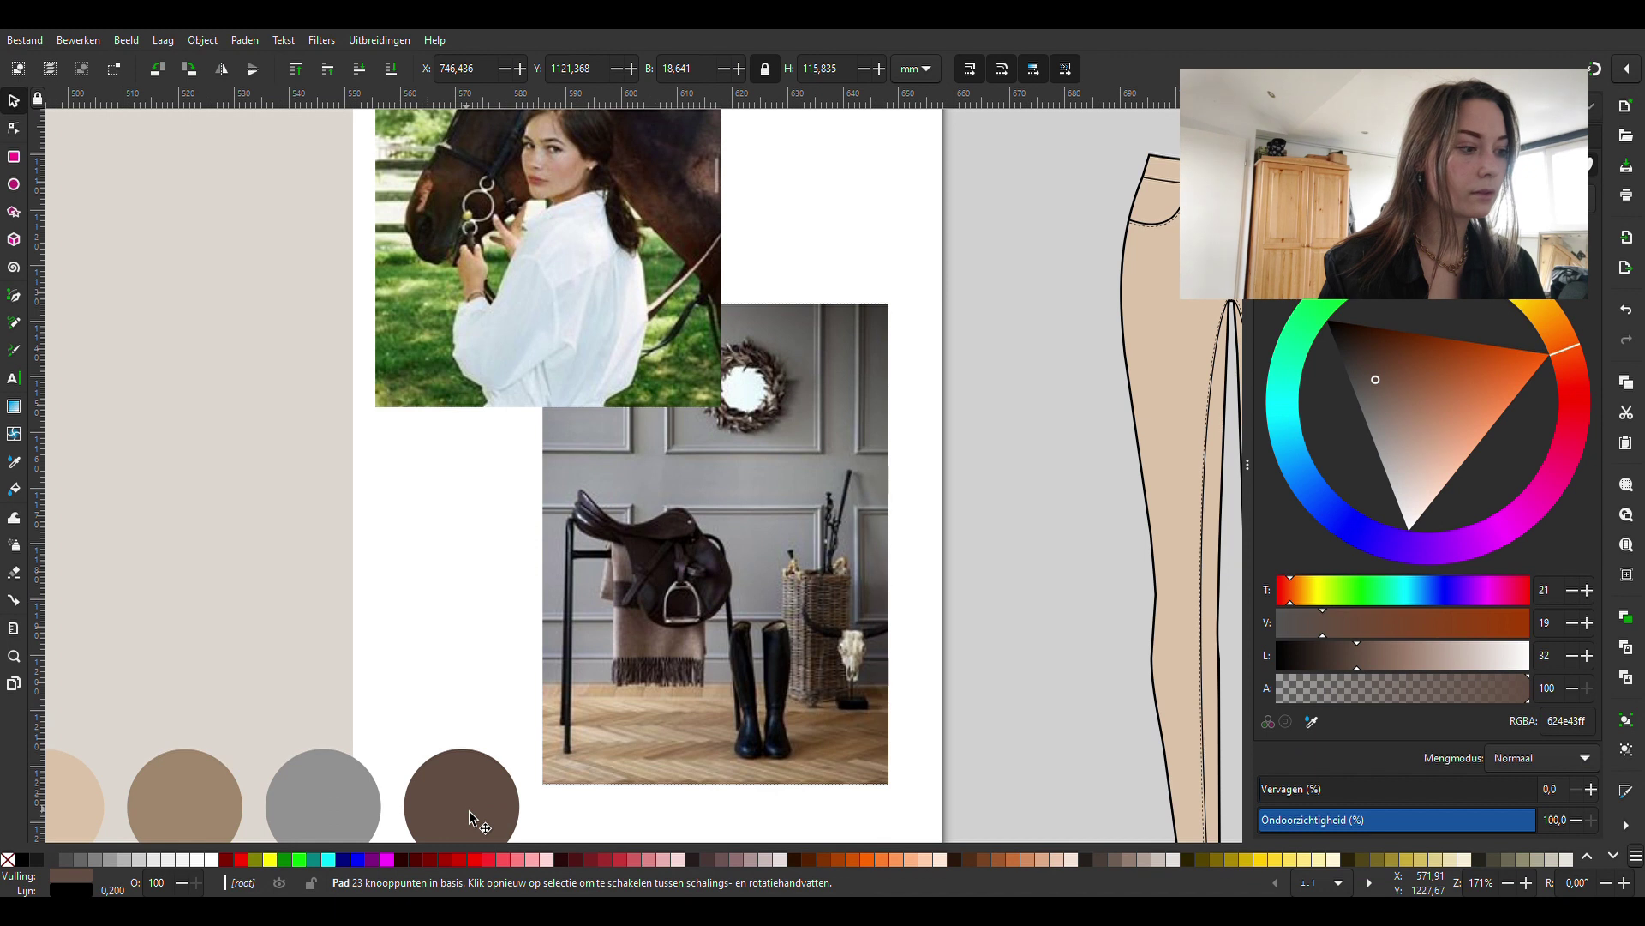
{"action": "scroll", "coordinate": [723, 751], "scroll_direction": "down", "scroll_amount": 1, "text": "ctrl"}
{"action": "scroll", "coordinate": [752, 757], "scroll_direction": "down", "scroll_amount": 1, "text": "ctrl"}
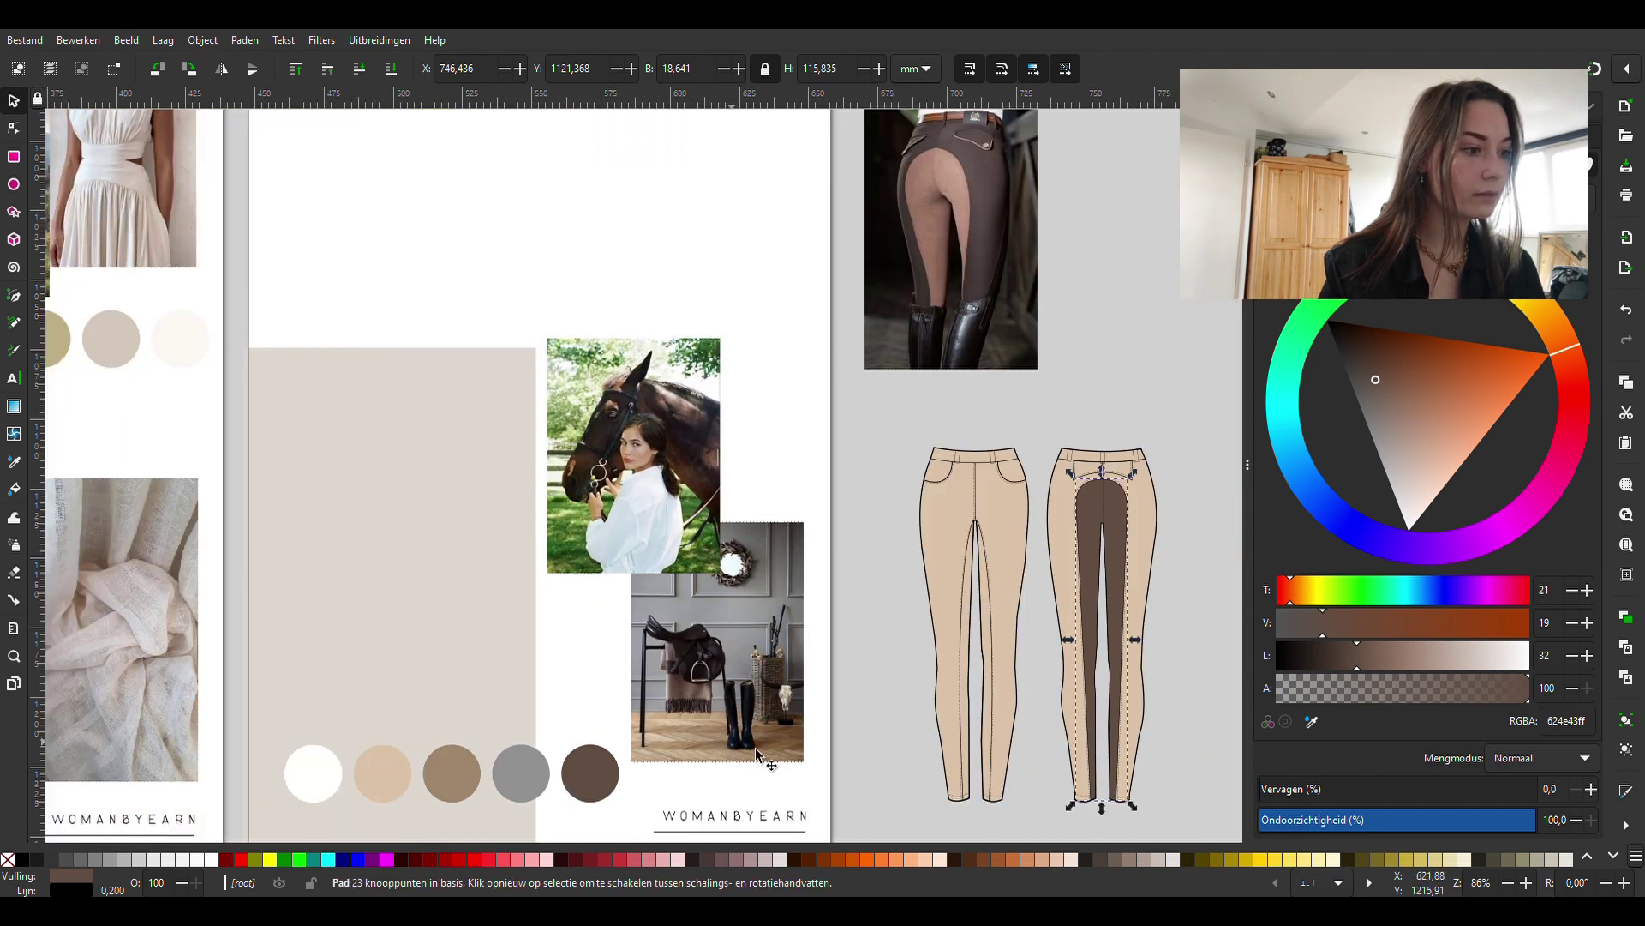
{"action": "left_click", "coordinate": [1312, 722]}
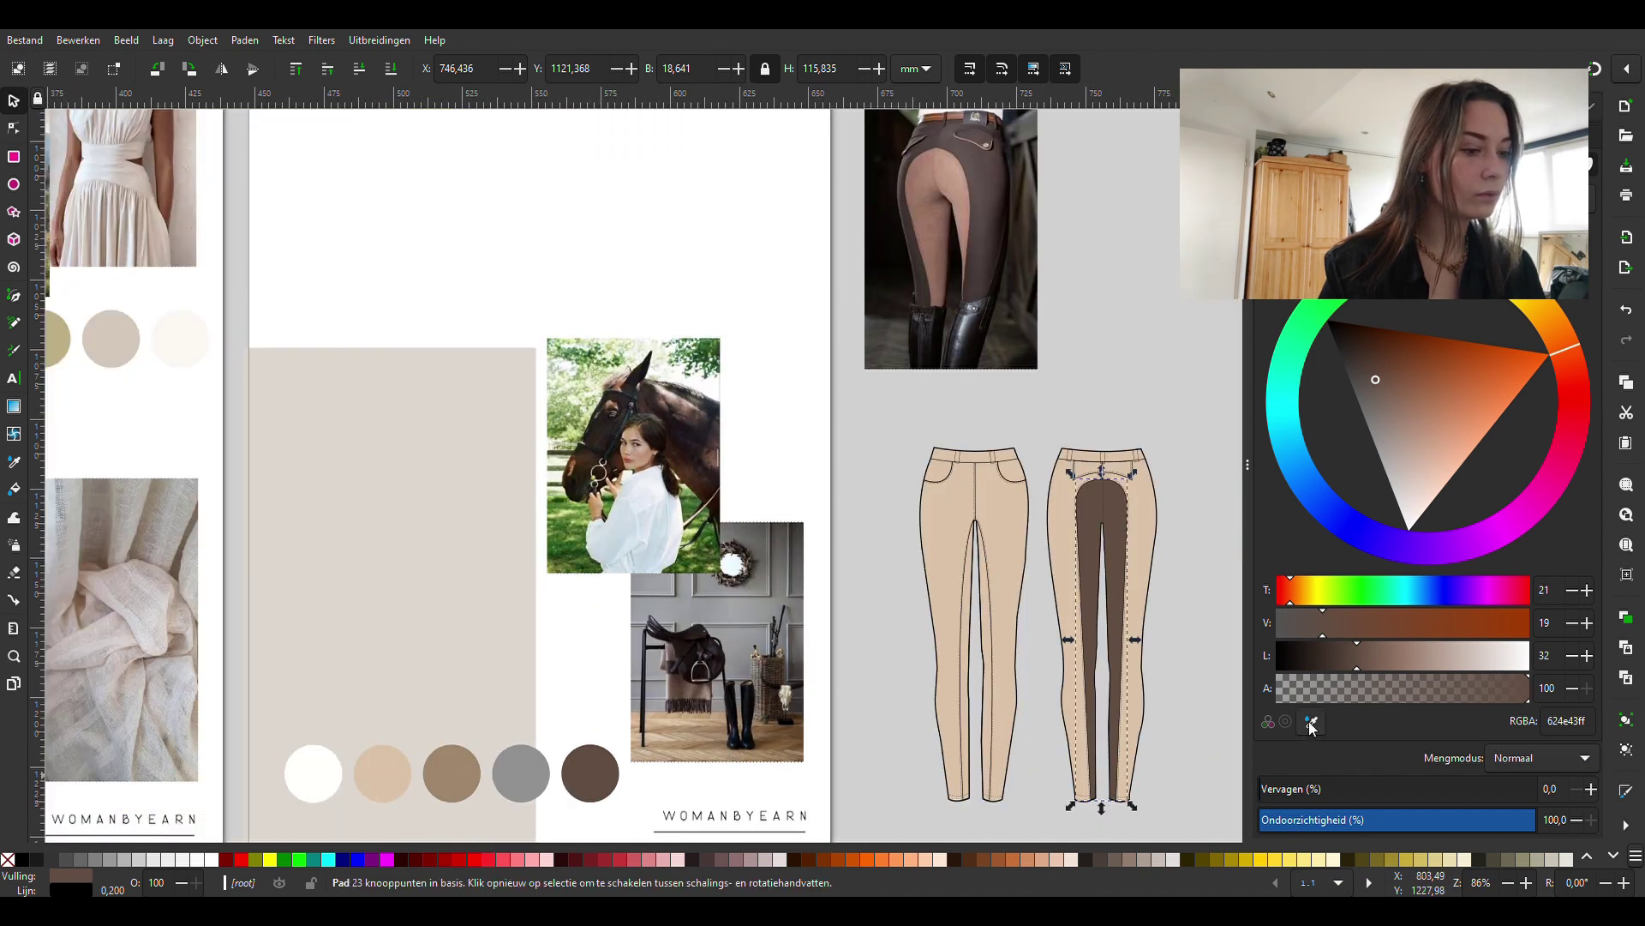
{"action": "left_click", "coordinate": [460, 789]}
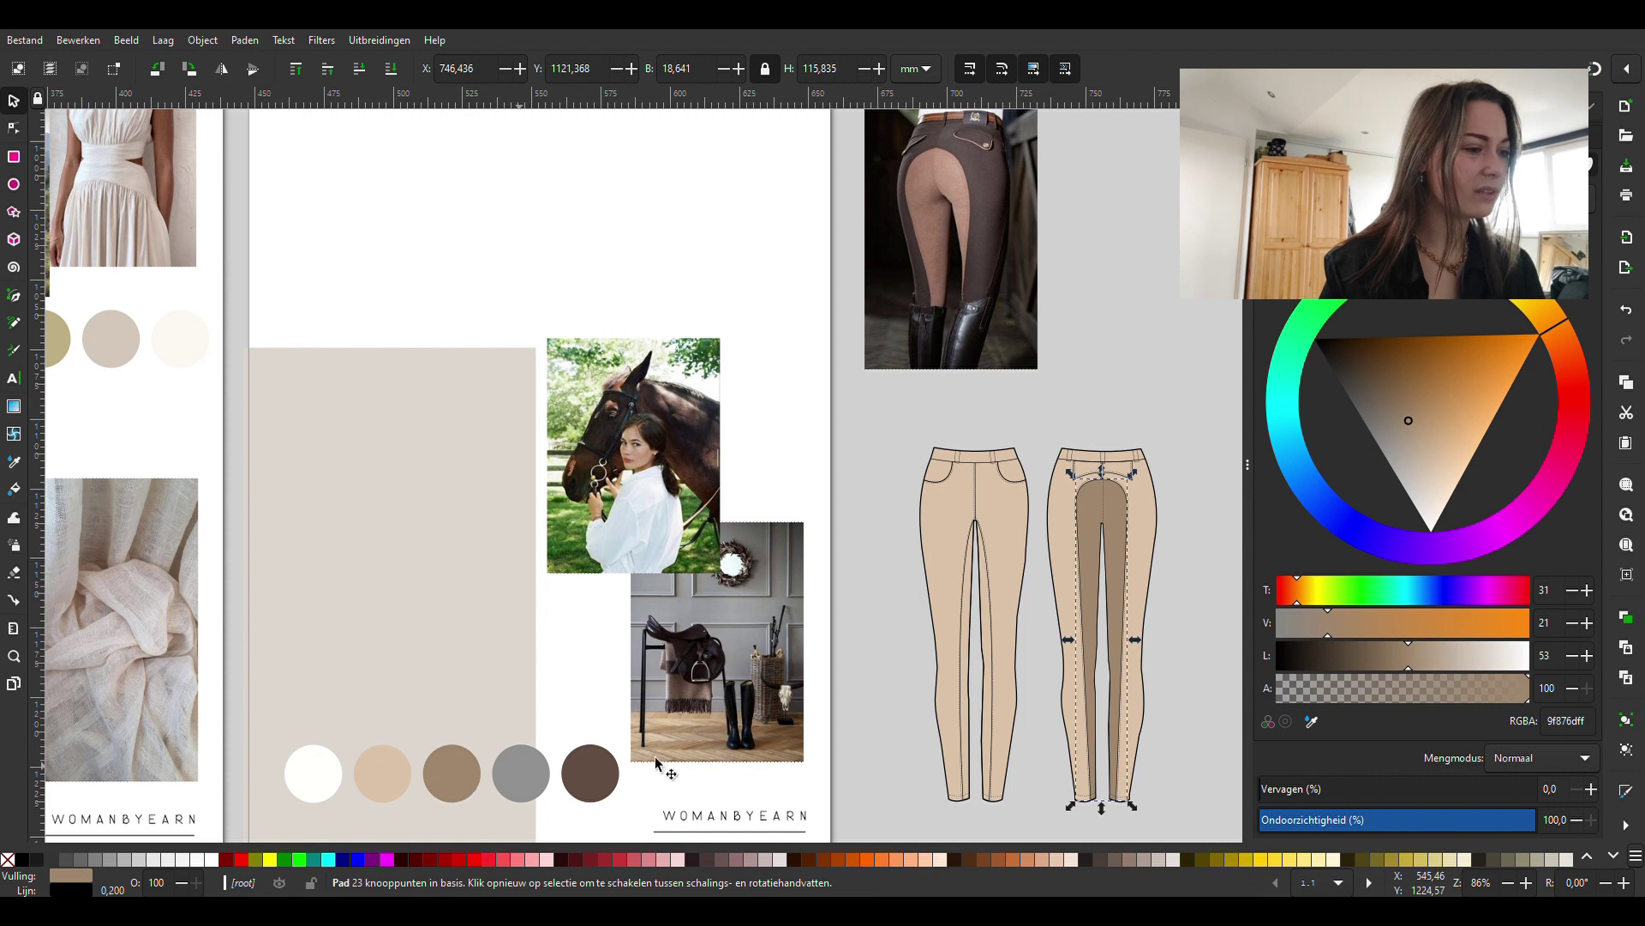
{"action": "left_click", "coordinate": [1311, 723]}
{"action": "left_click", "coordinate": [602, 775]}
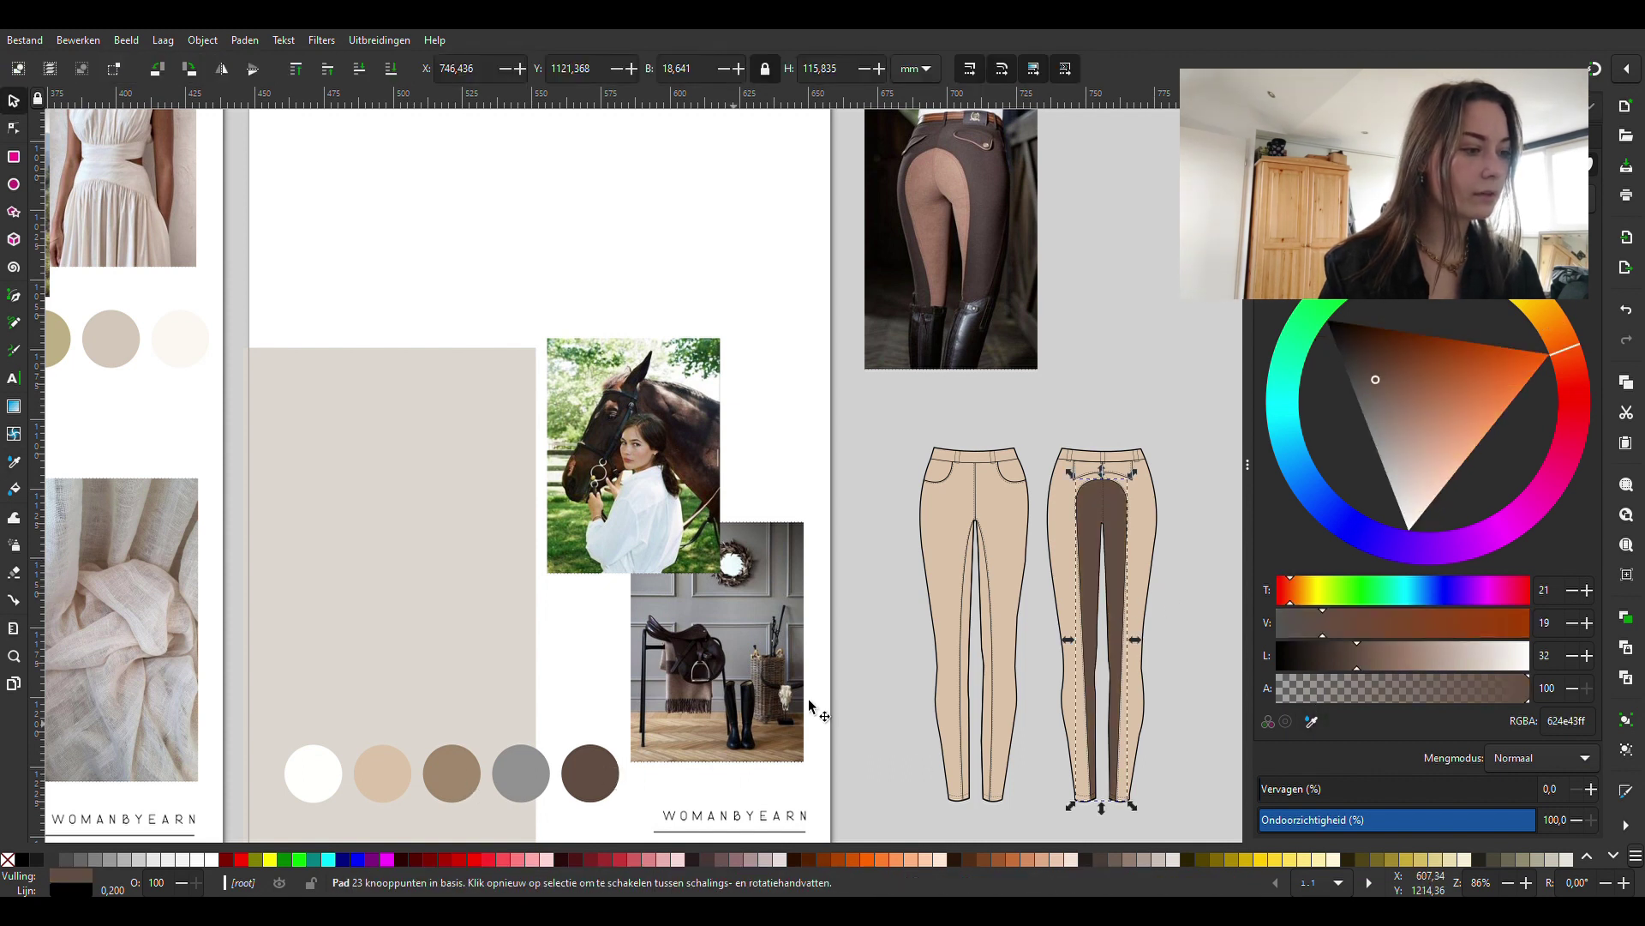
Fill the back and front trouser shapes with the darker tan swatch.
{"action": "left_click", "coordinate": [1159, 563]}
{"action": "left_click", "coordinate": [1313, 722]}
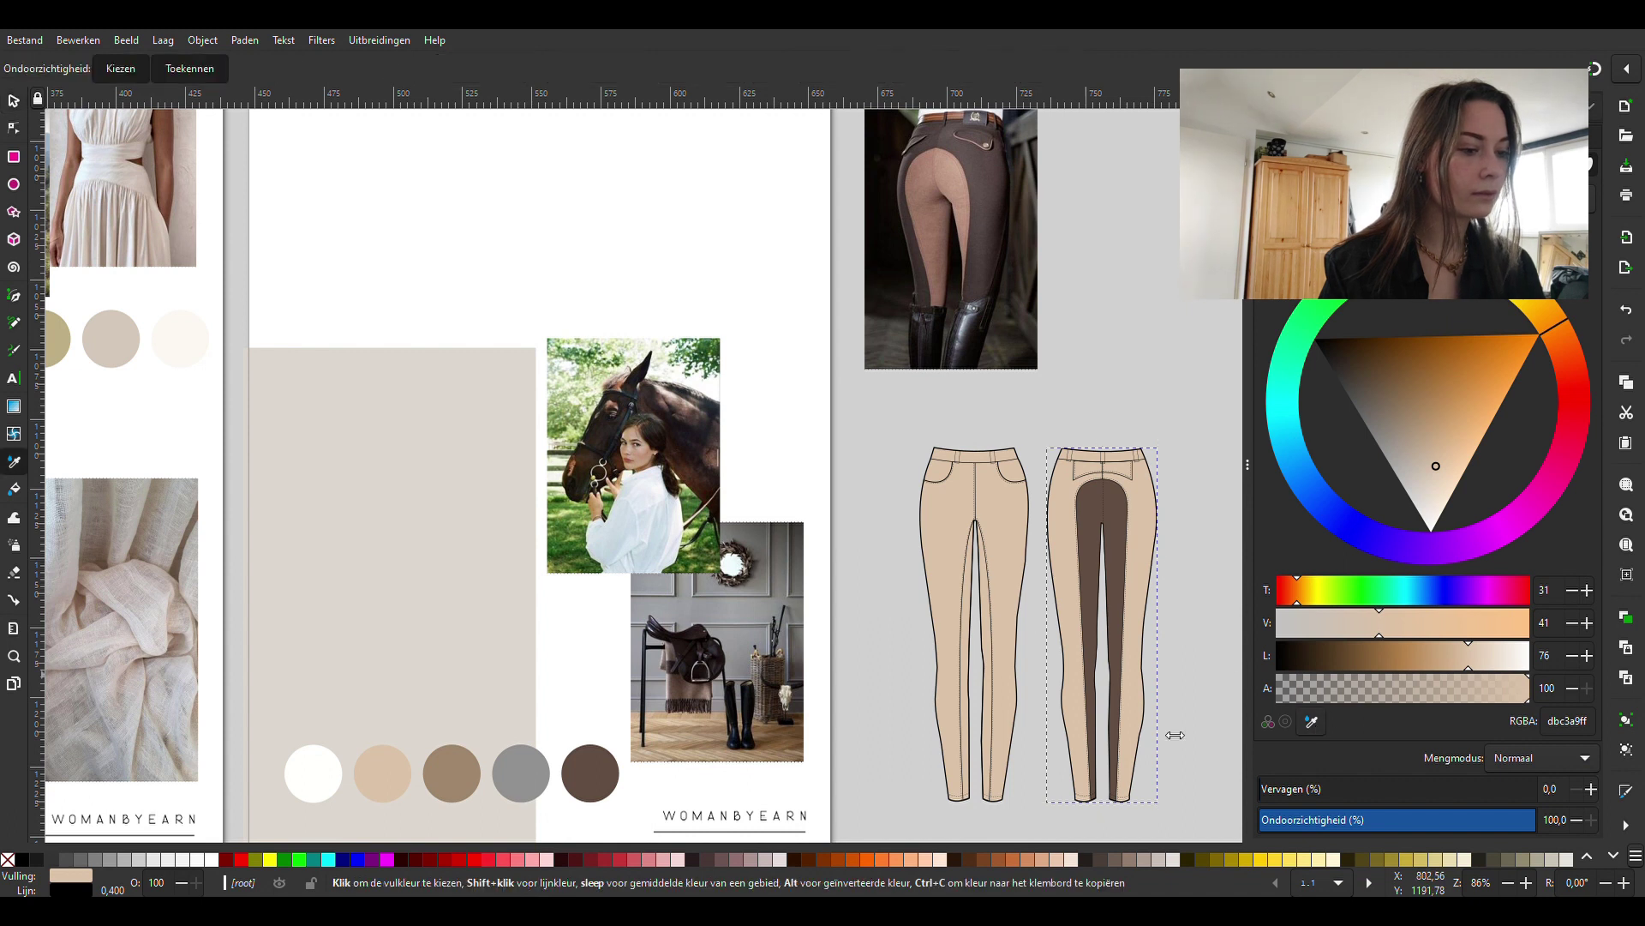
{"action": "left_click", "coordinate": [453, 772]}
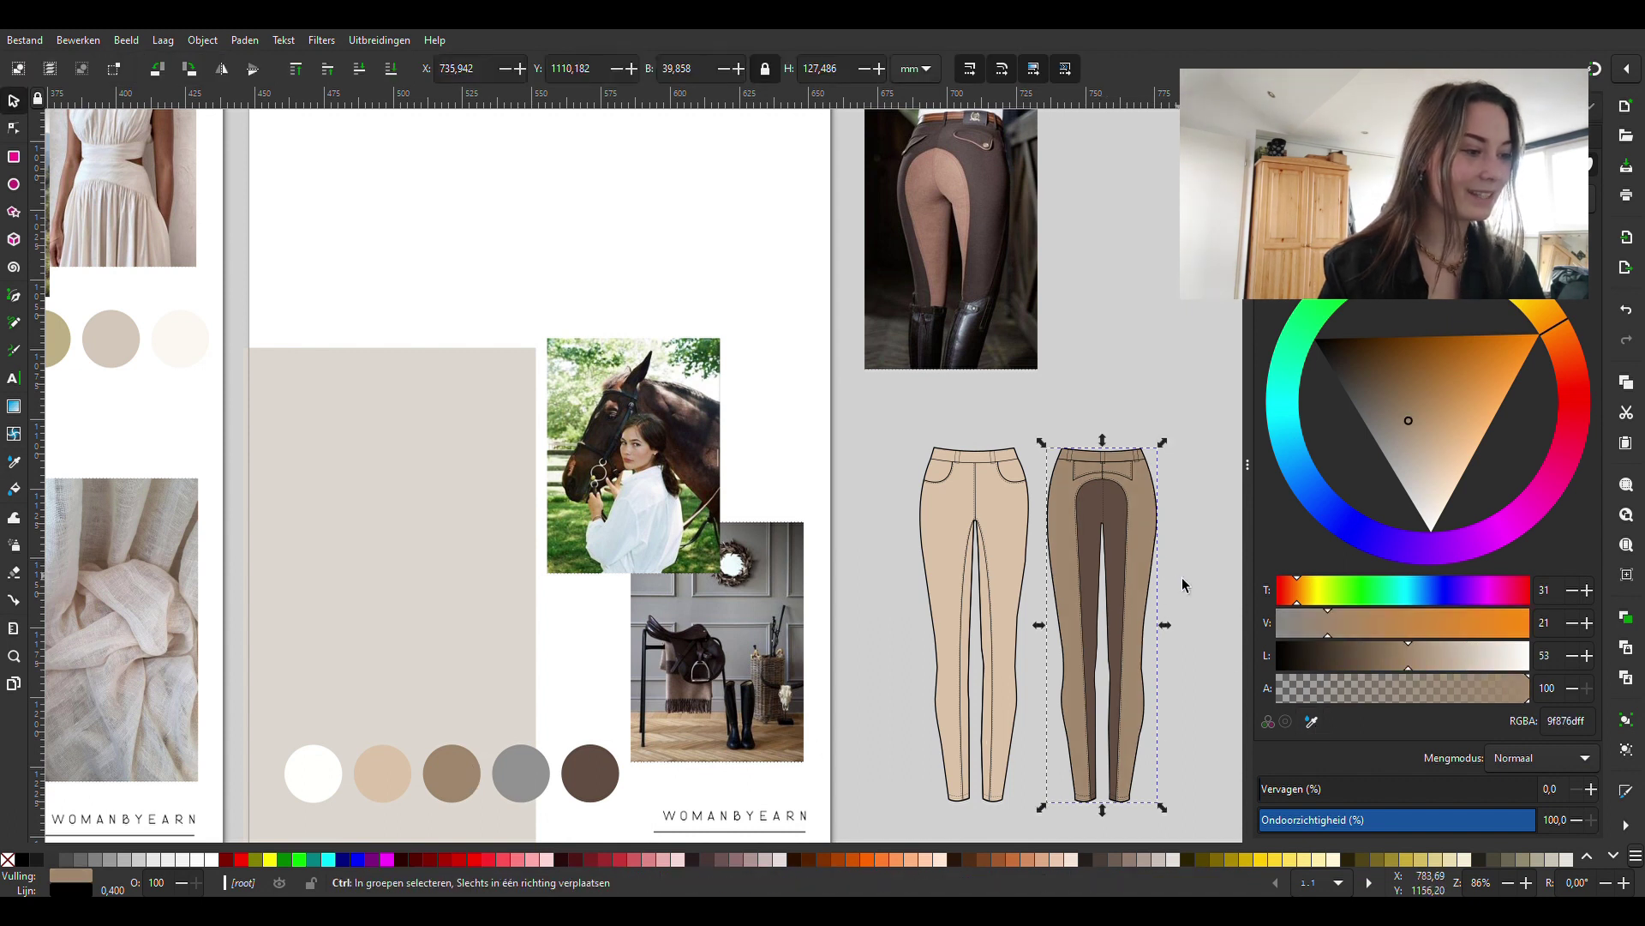
{"action": "left_click", "coordinate": [994, 620]}
{"action": "left_click", "coordinate": [1311, 721]}
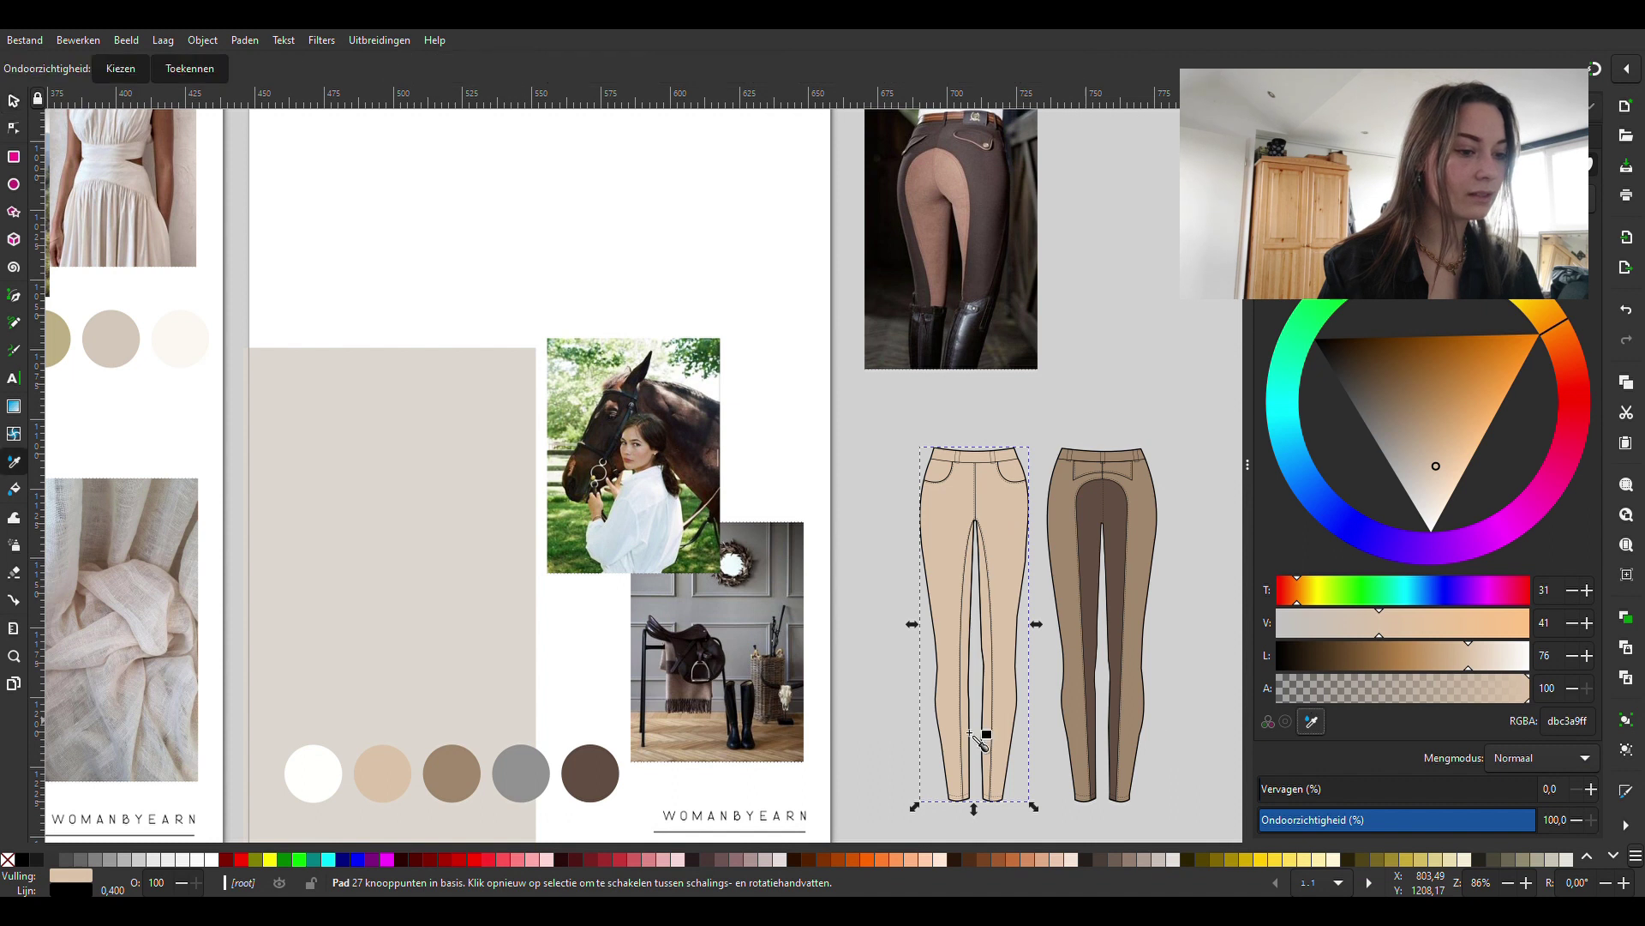
{"action": "left_click", "coordinate": [454, 771]}
{"action": "scroll", "coordinate": [1173, 592], "scroll_direction": "up", "scroll_amount": 5}
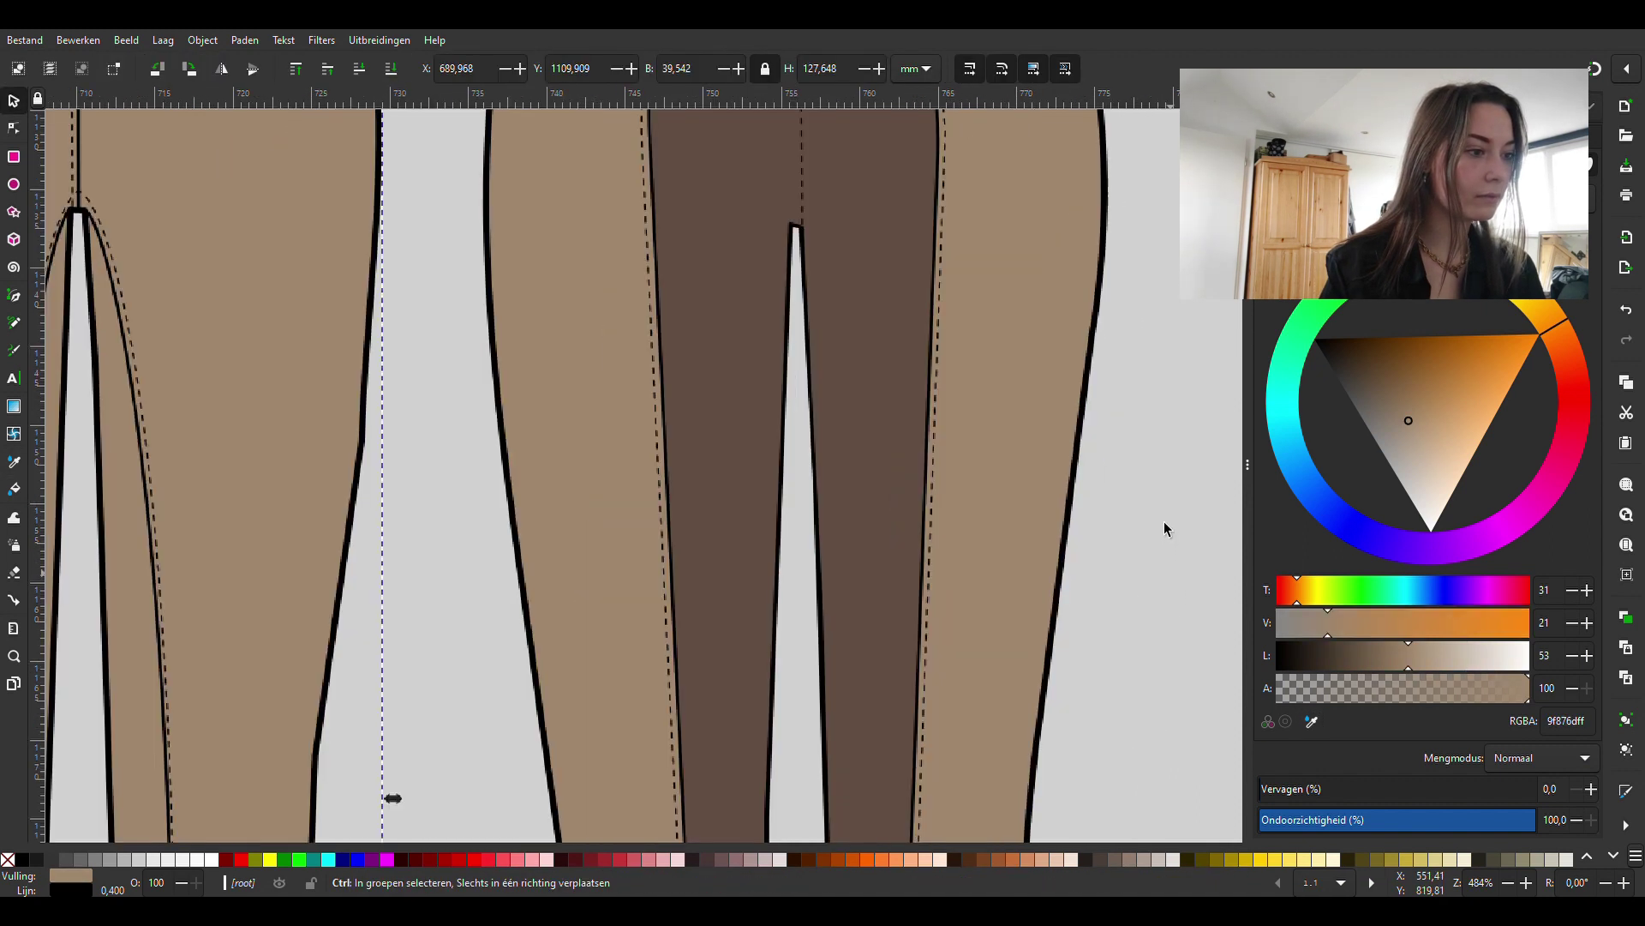
{"action": "scroll", "coordinate": [905, 308], "scroll_direction": "up", "scroll_amount": 2}
{"action": "scroll", "coordinate": [905, 307], "scroll_direction": "up", "scroll_amount": 1}
{"action": "scroll", "coordinate": [900, 284], "scroll_direction": "up", "scroll_amount": 1}
{"action": "scroll", "coordinate": [856, 314], "scroll_direction": "up", "scroll_amount": 3}
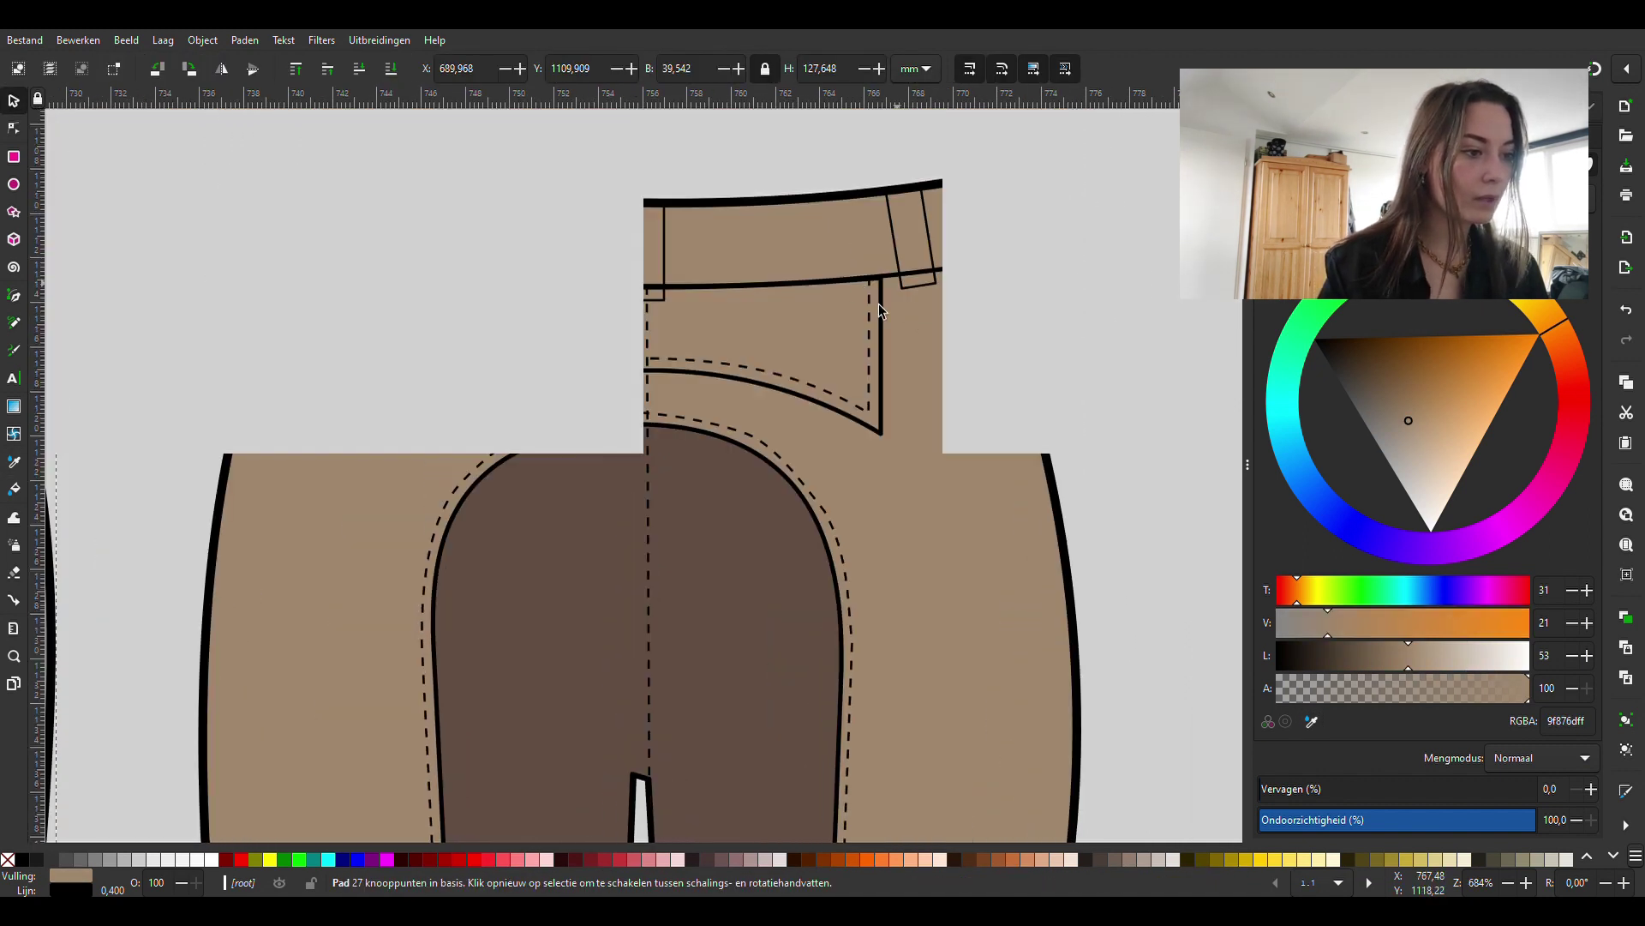
{"action": "scroll", "coordinate": [880, 328], "scroll_direction": "up", "scroll_amount": 3}
Fill the back yoke with the seat patch's dark brown, then zoom out and deselect.
{"action": "left_click", "coordinate": [885, 513]}
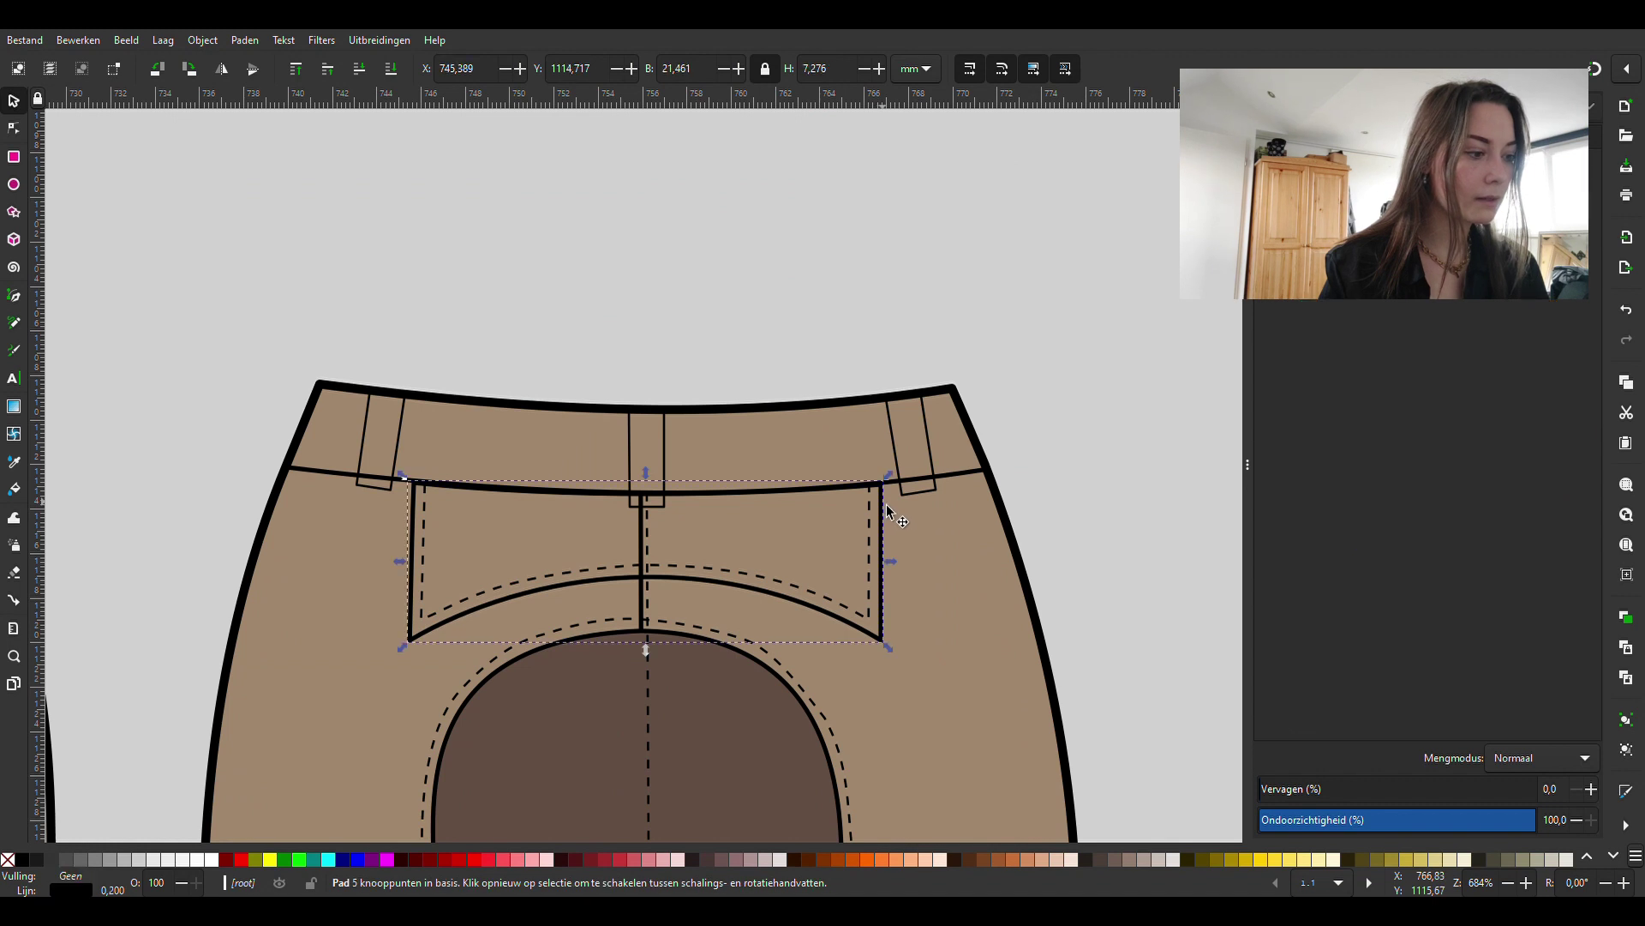
{"action": "left_click", "coordinate": [1298, 152]}
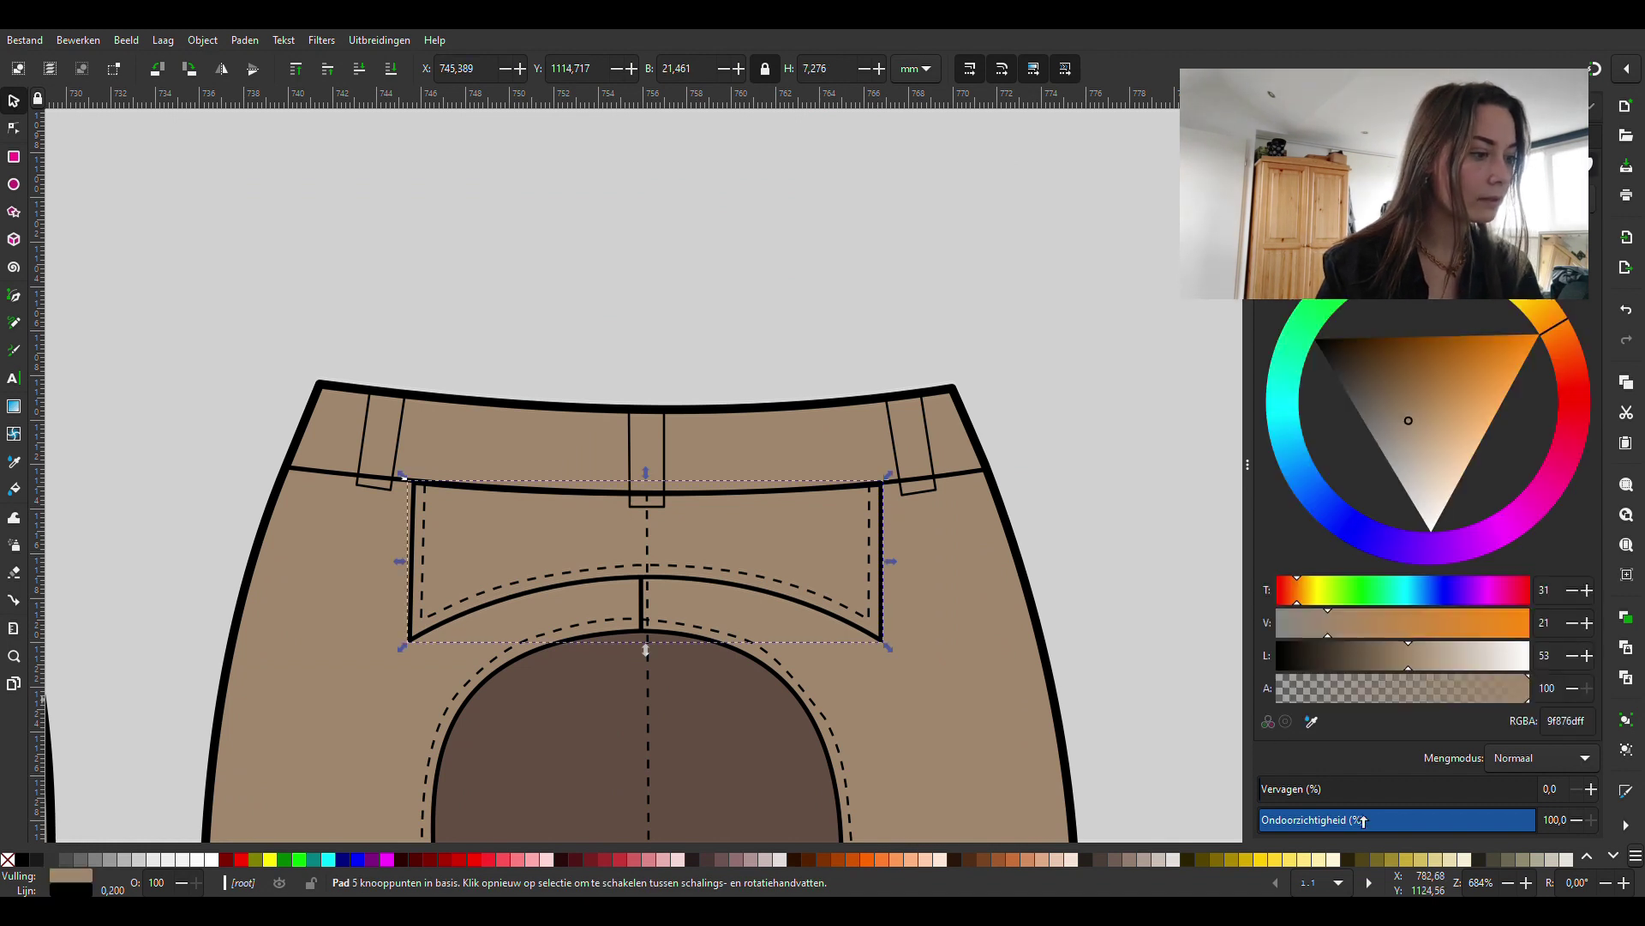
{"action": "left_click", "coordinate": [1312, 723]}
{"action": "left_click", "coordinate": [766, 800]}
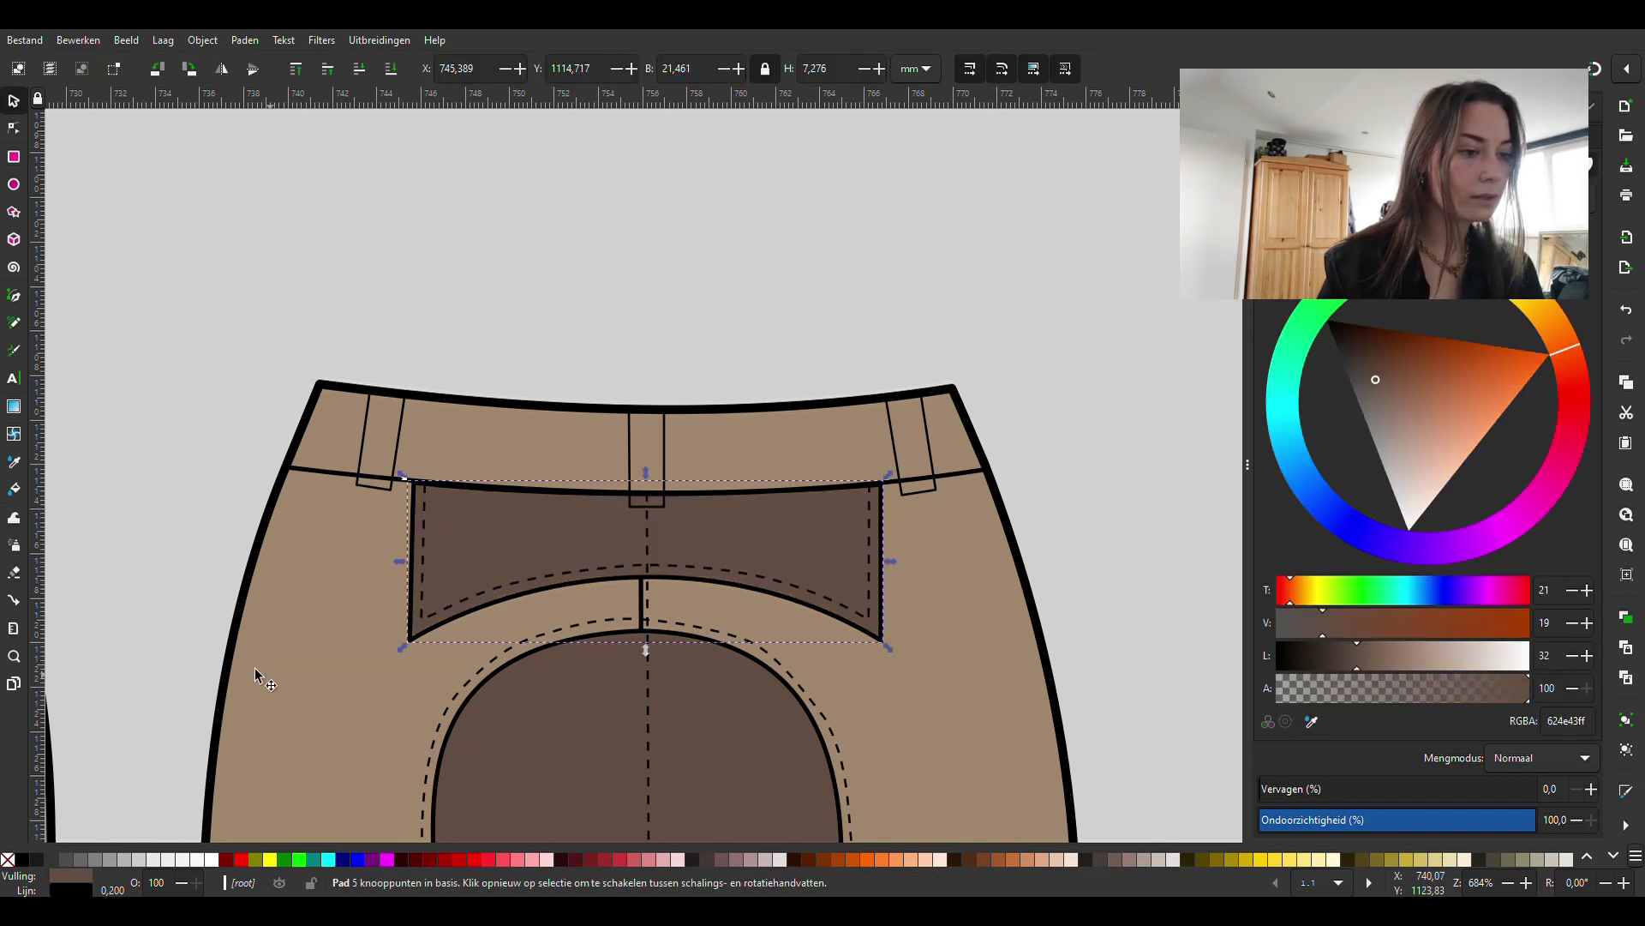
{"action": "key", "text": "grave"}
{"action": "left_click", "coordinate": [919, 429]}
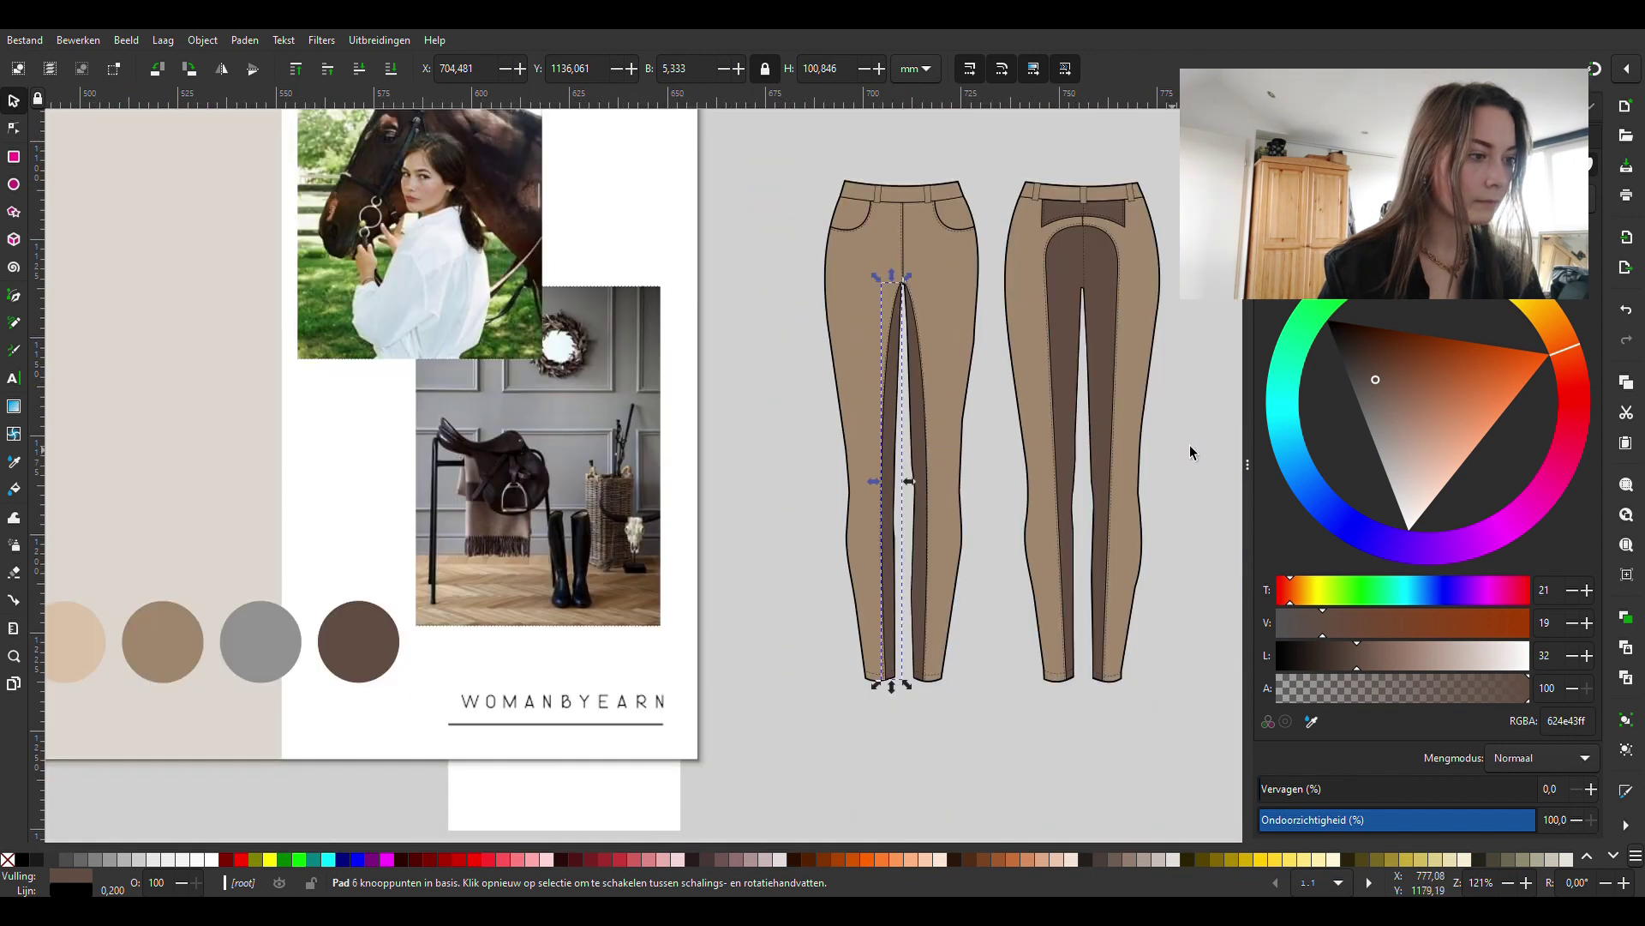
{"action": "key", "text": "Escape"}
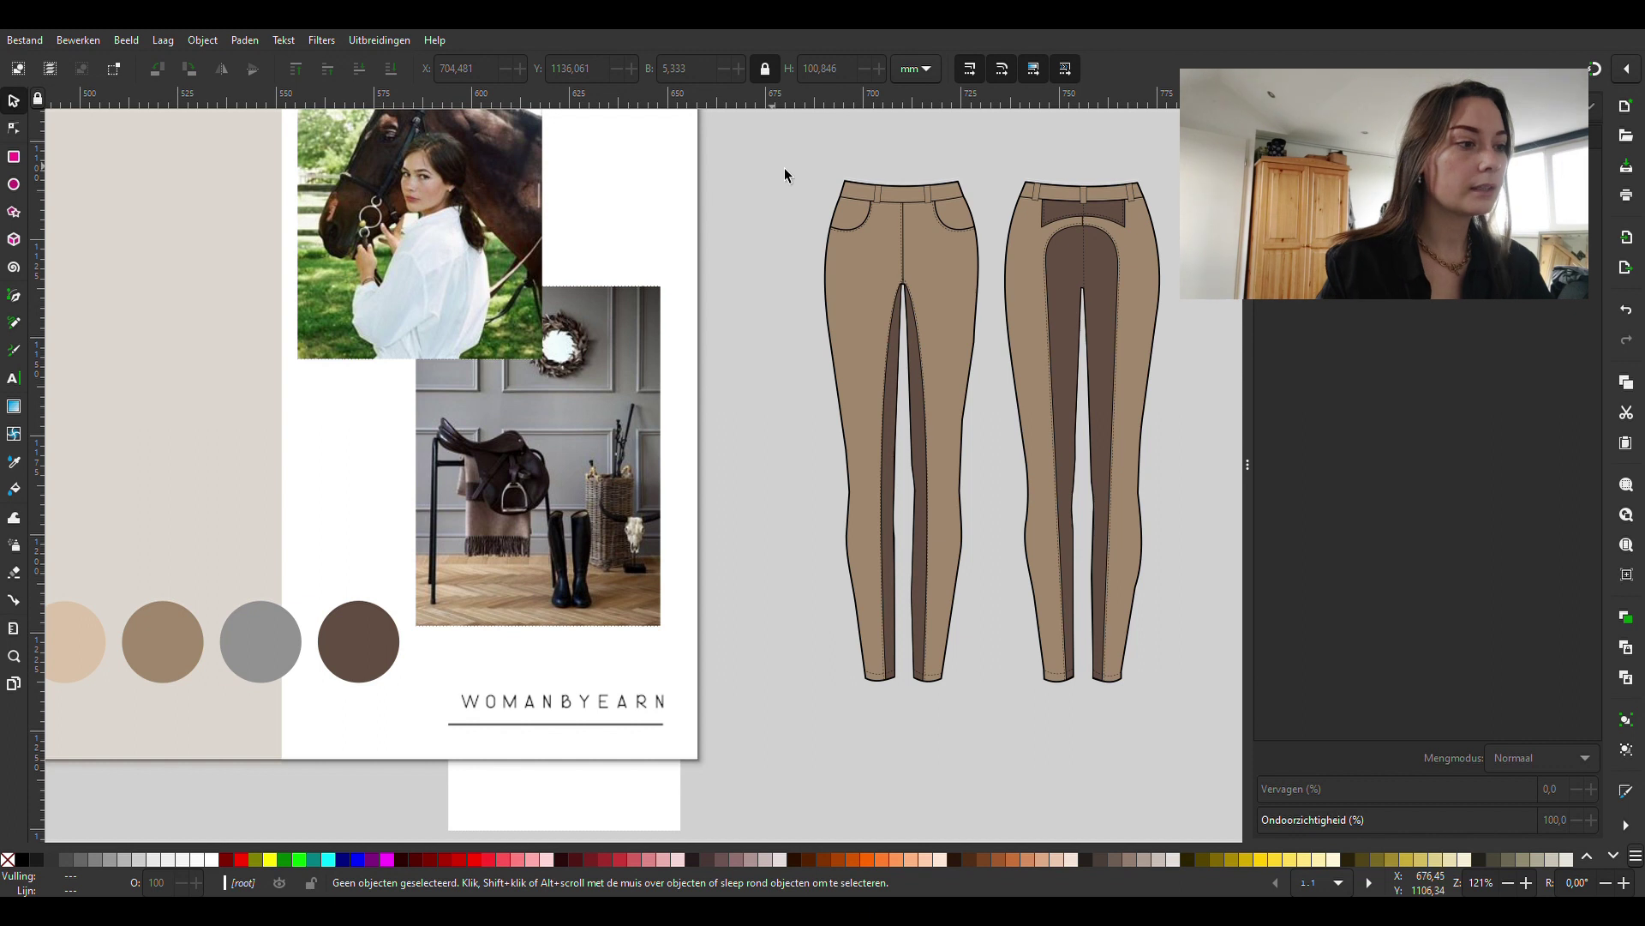
Select both trouser flats together and drag them onto the collection page's top-left area.
{"action": "left_click_drag", "start_coordinate": [785, 167], "coordinate": [1192, 707]}
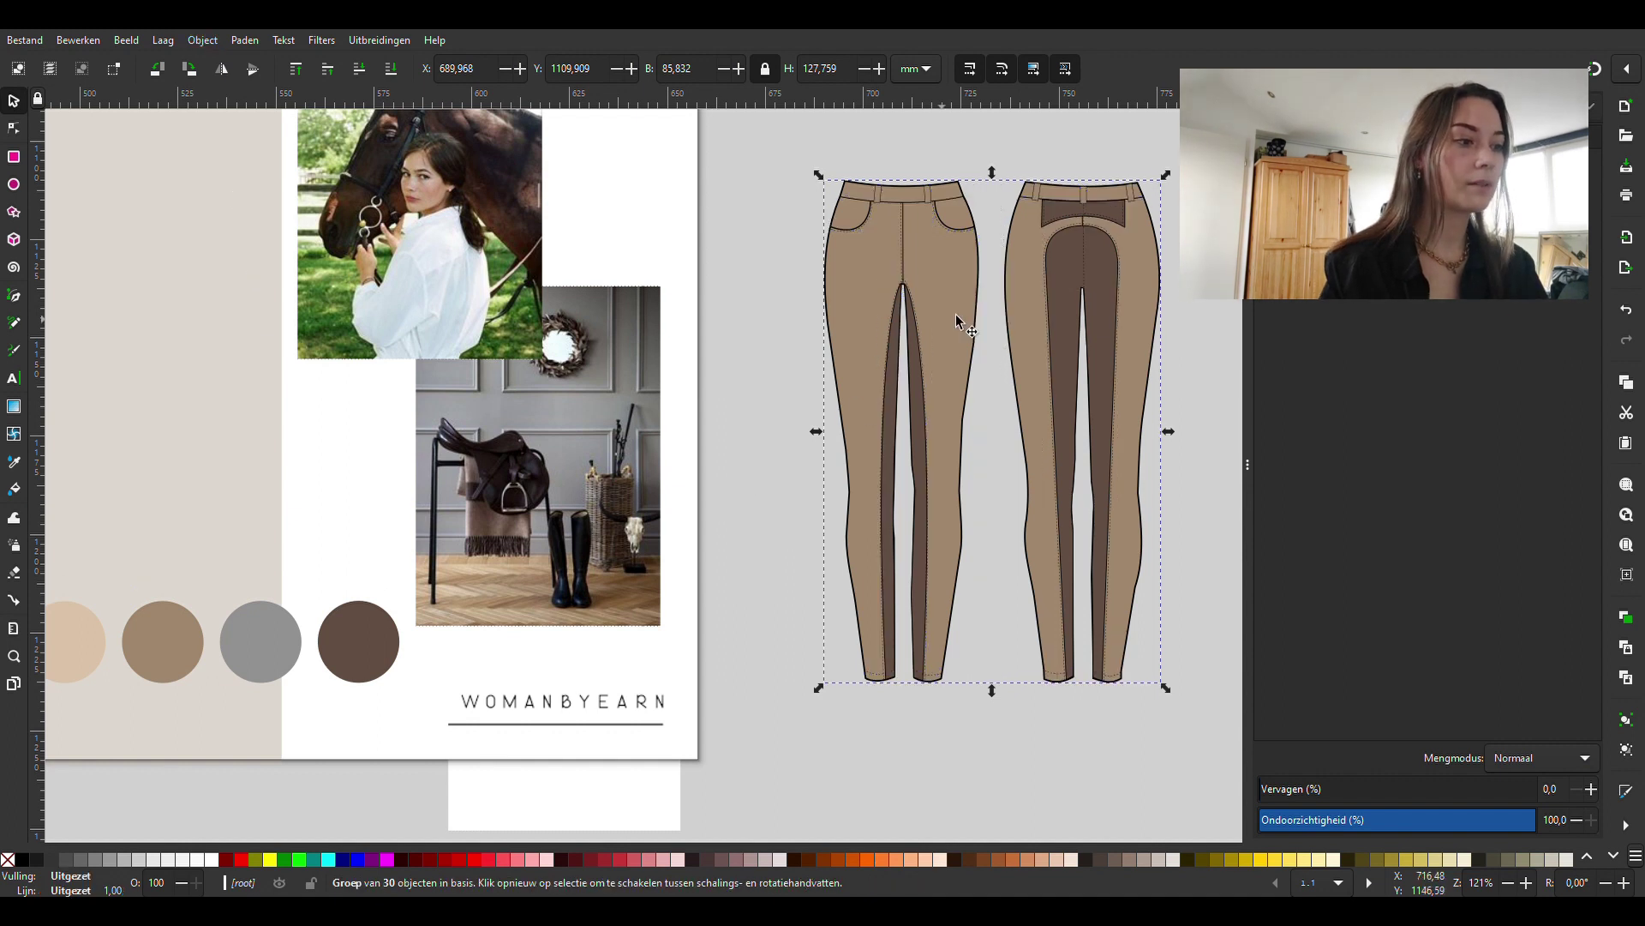
{"action": "left_click_drag", "start_coordinate": [956, 314], "coordinate": [973, 332]}
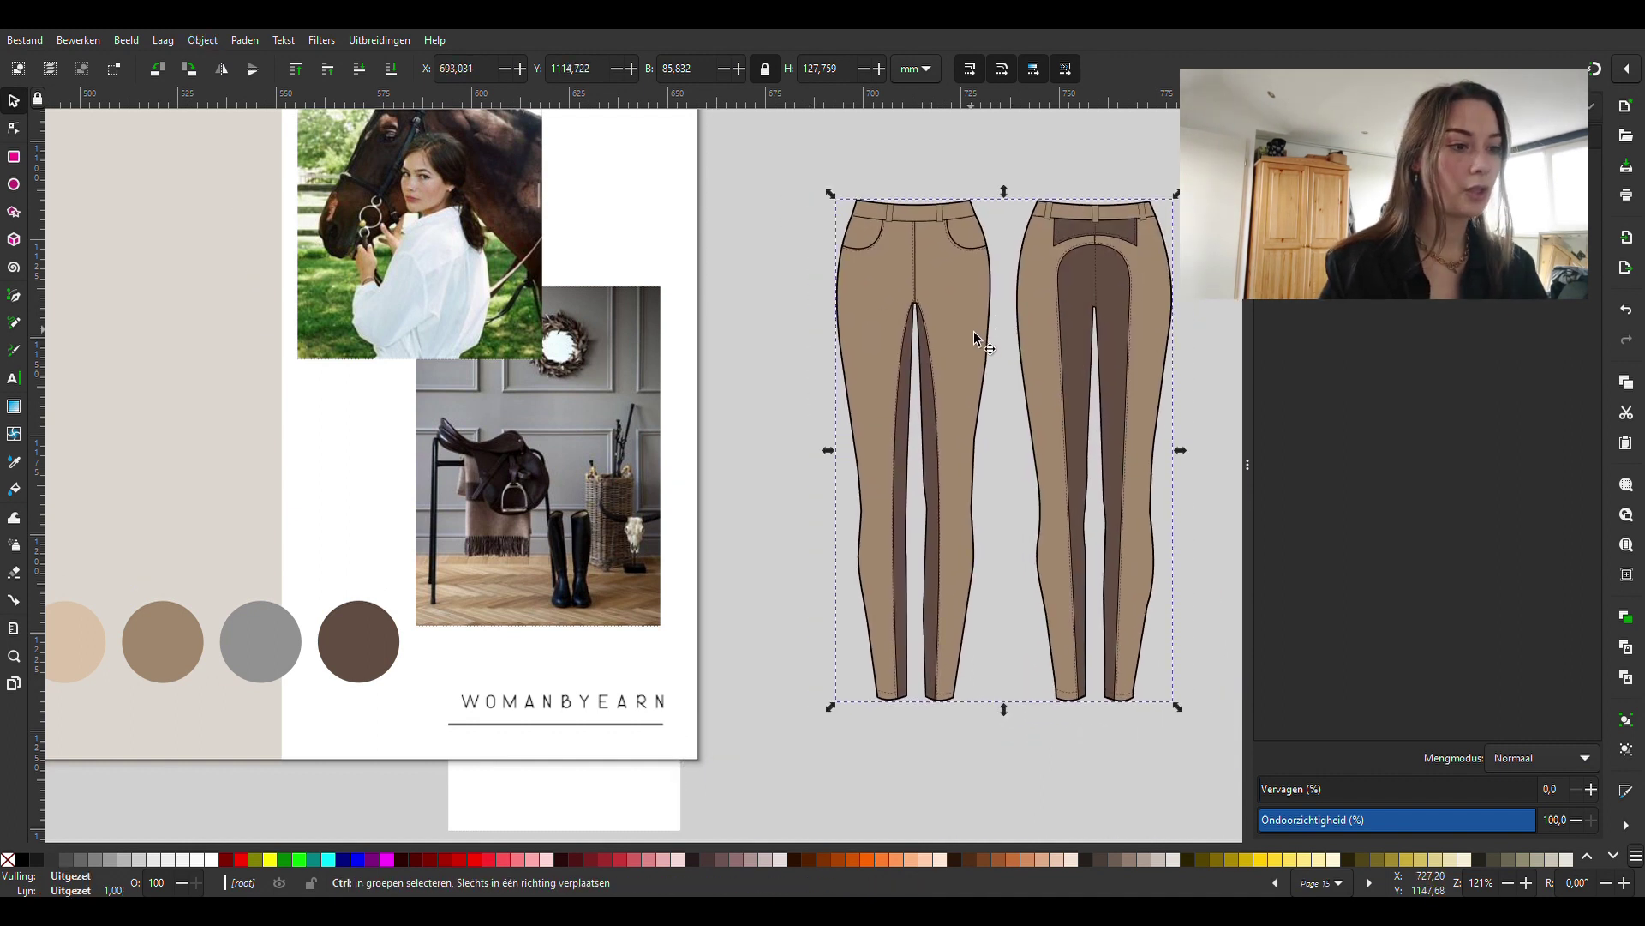
{"action": "scroll", "coordinate": [974, 338], "scroll_direction": "down", "scroll_amount": 3, "text": "ctrl"}
{"action": "left_click_drag", "start_coordinate": [975, 337], "coordinate": [687, 277]}
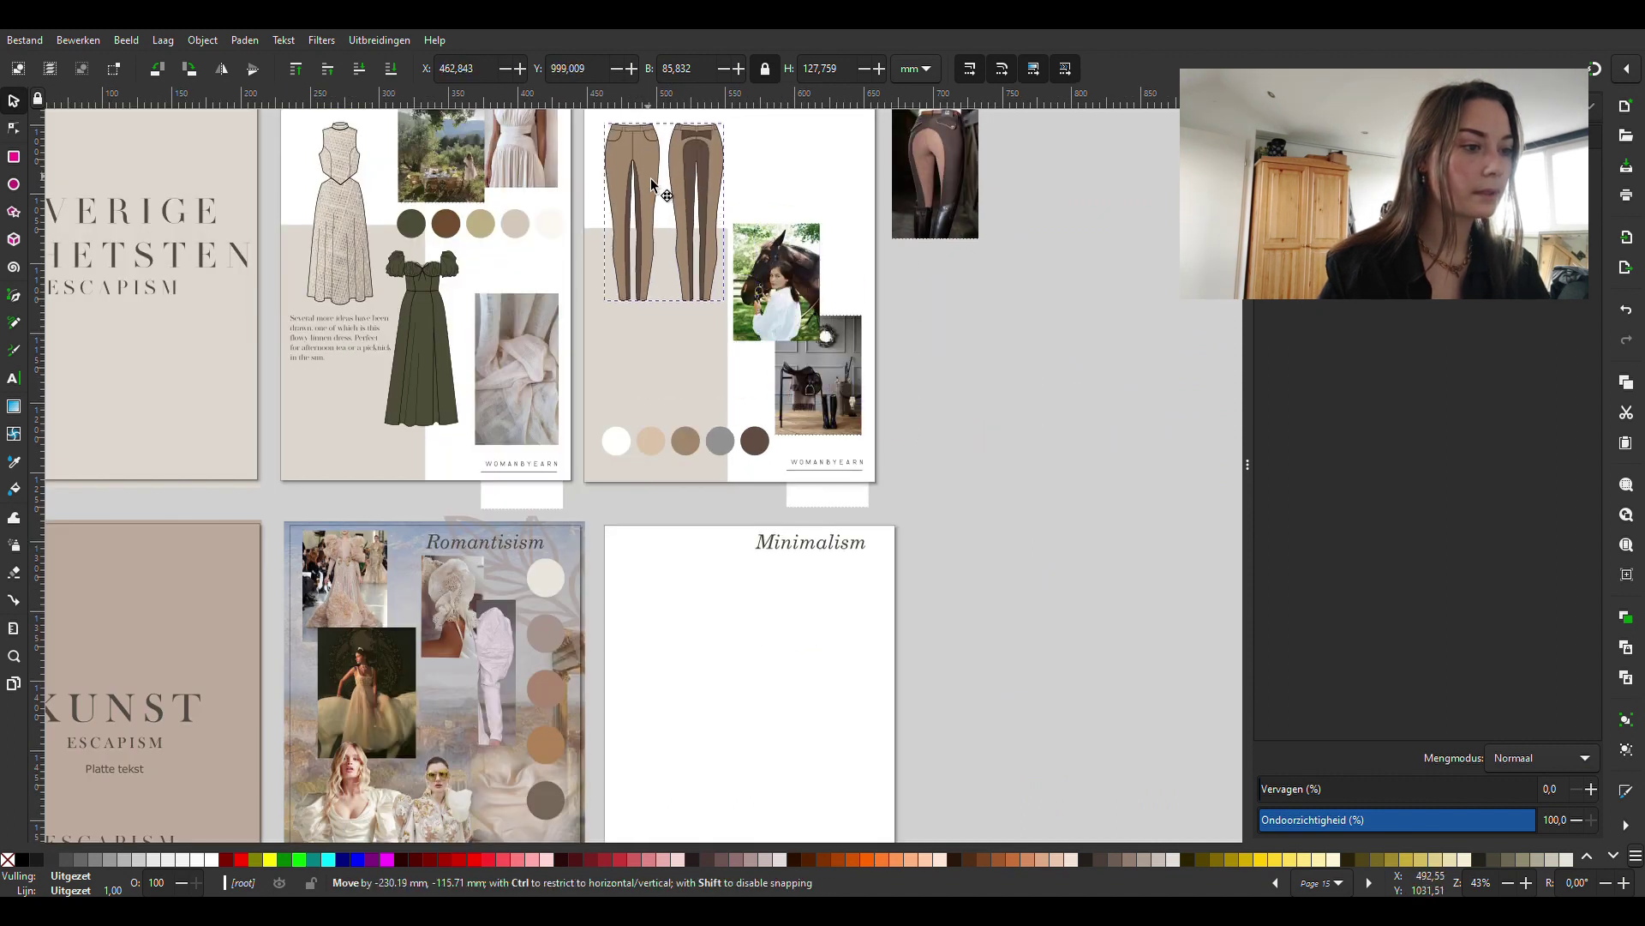
{"action": "left_click_drag", "start_coordinate": [659, 188], "coordinate": [662, 185]}
{"action": "scroll", "coordinate": [686, 387], "scroll_direction": "up", "scroll_amount": 2}
{"action": "scroll", "coordinate": [685, 388], "scroll_direction": "up", "scroll_amount": 2}
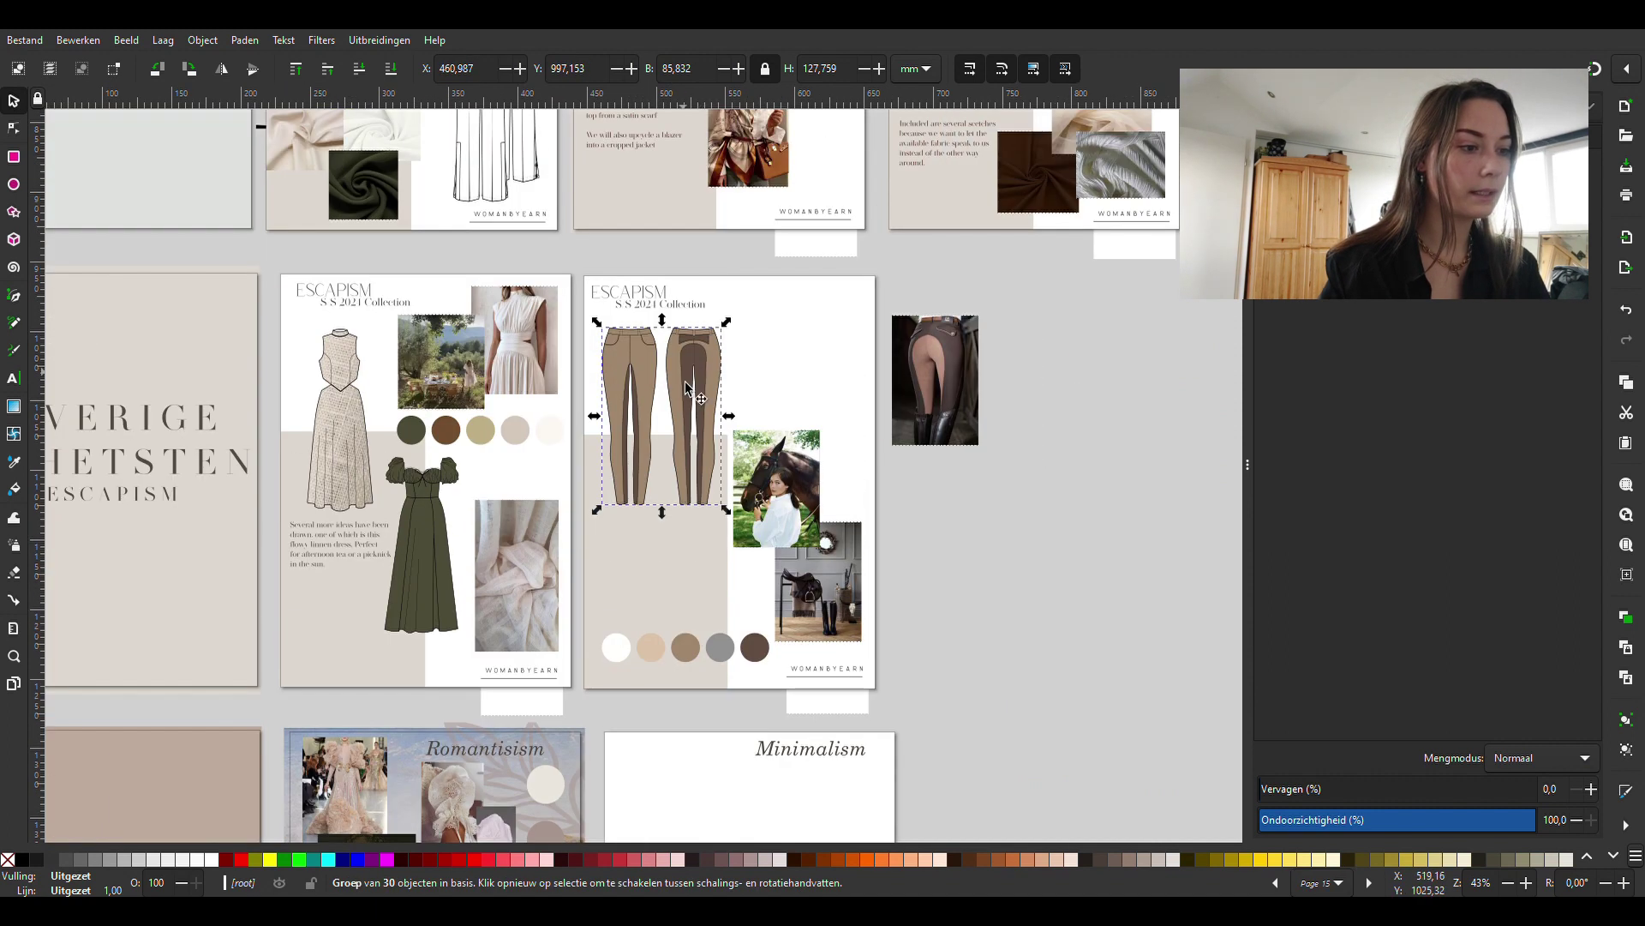
{"action": "scroll", "coordinate": [685, 387], "scroll_direction": "up", "scroll_amount": 2, "text": "ctrl"}
Delete the riding-pants photo, then paste and shrink the brown suede swatch below the trousers.
{"action": "left_click", "coordinate": [1192, 358]}
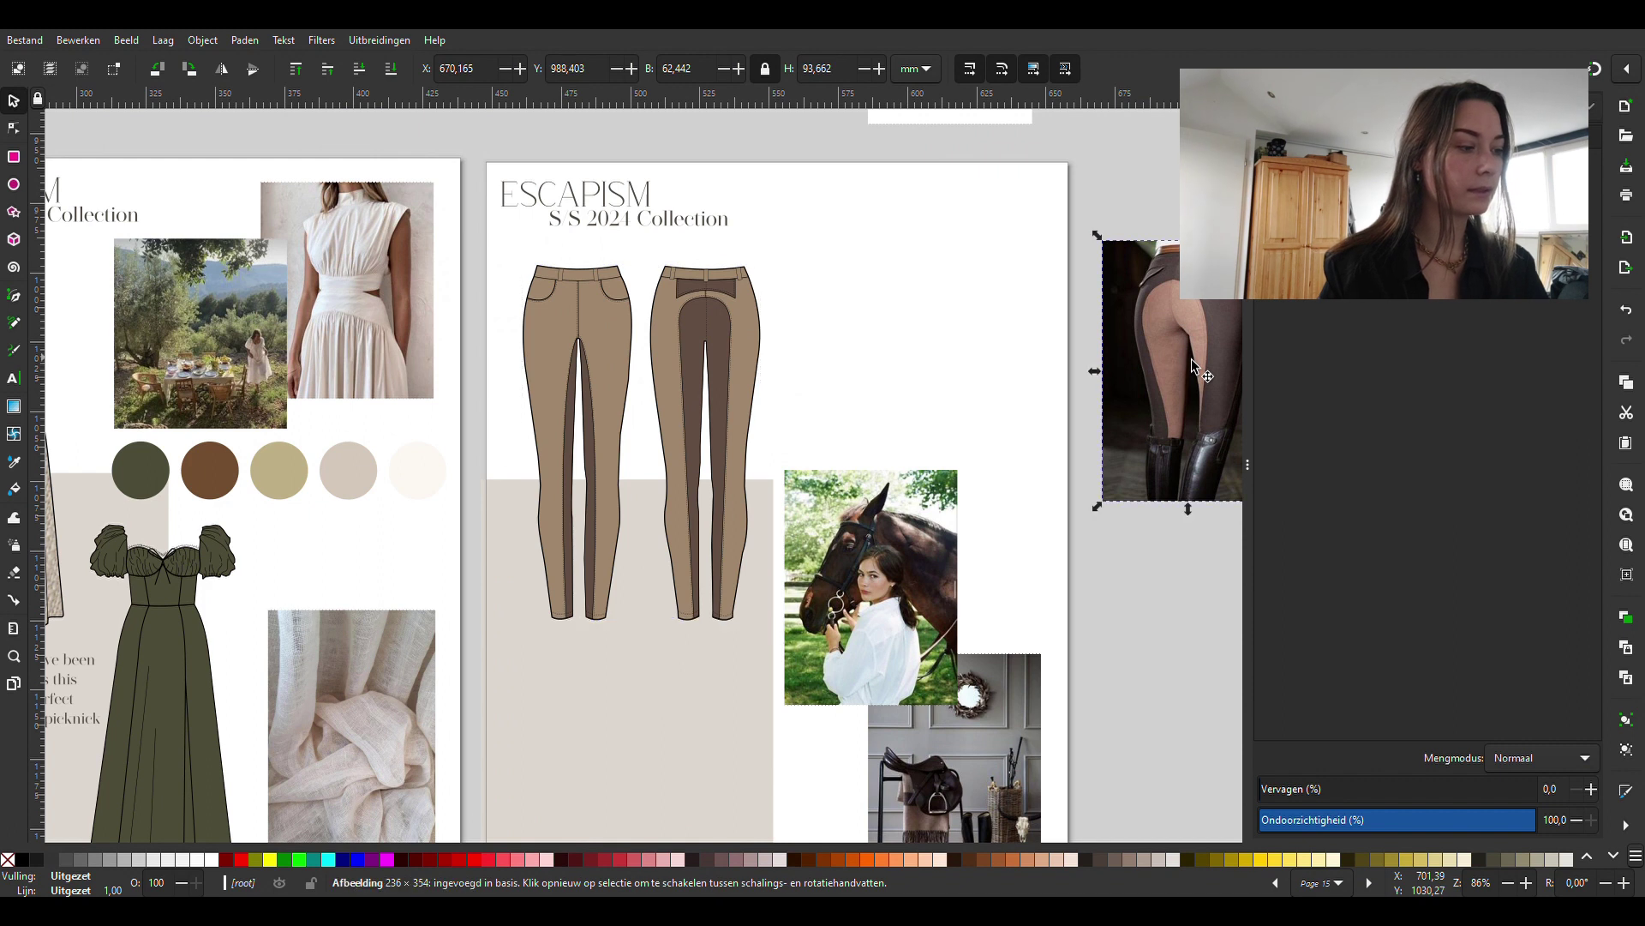
{"action": "key", "text": "Delete"}
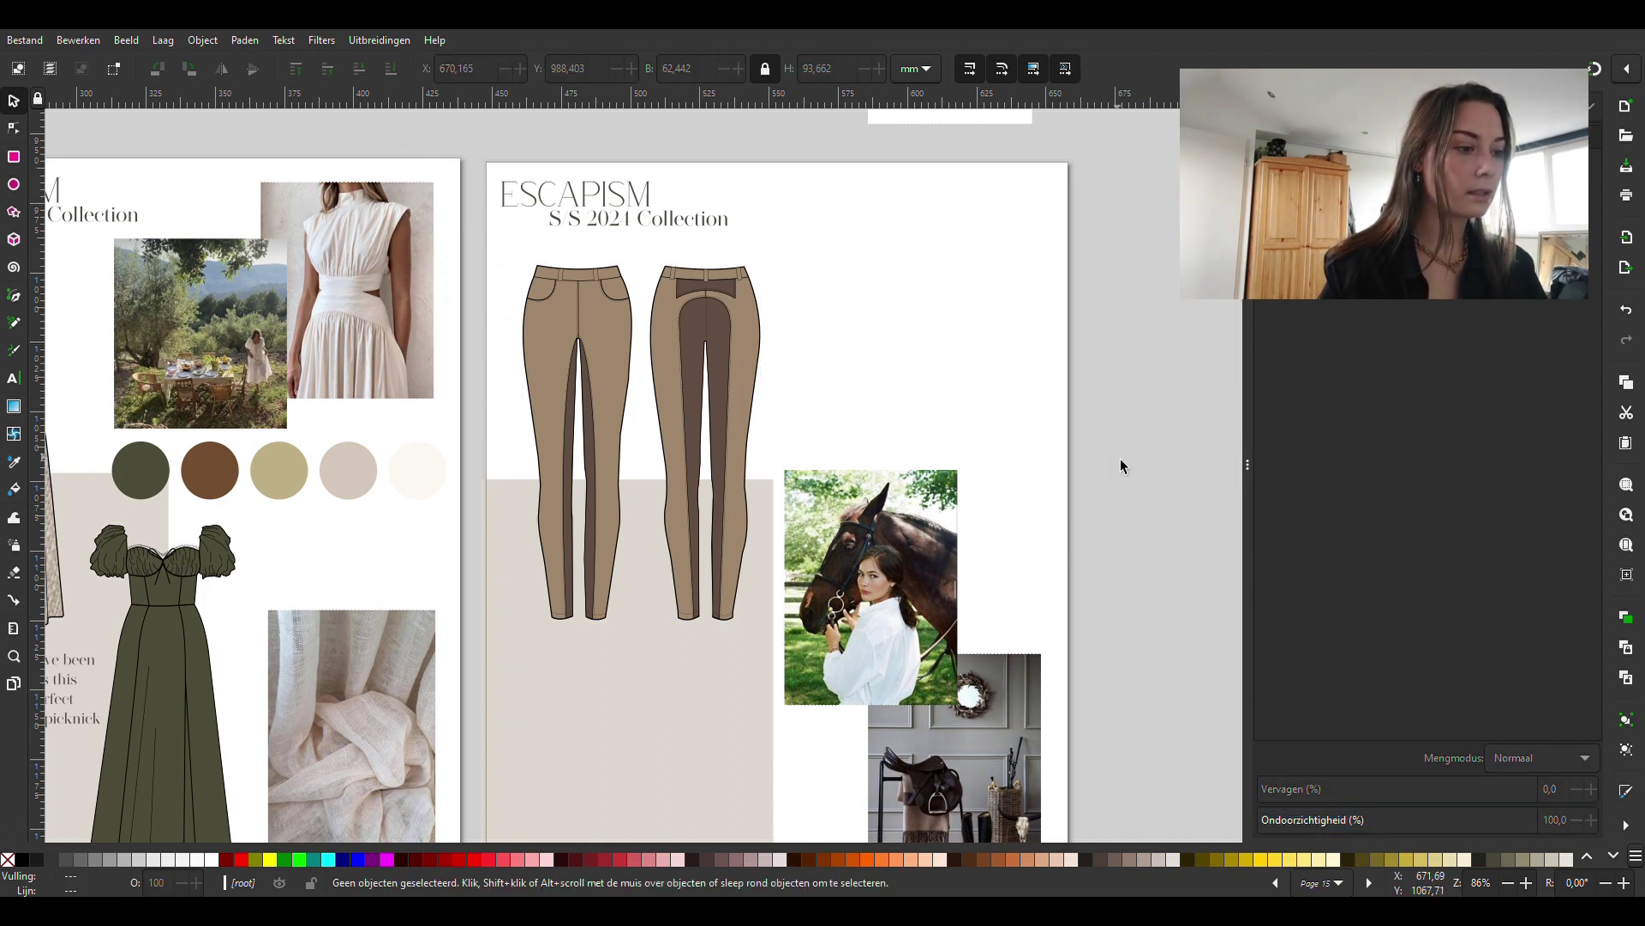
{"action": "scroll", "coordinate": [1120, 462], "scroll_direction": "down", "scroll_amount": 2, "text": "ctrl"}
{"action": "scroll", "coordinate": [1120, 462], "scroll_direction": "down", "scroll_amount": 1}
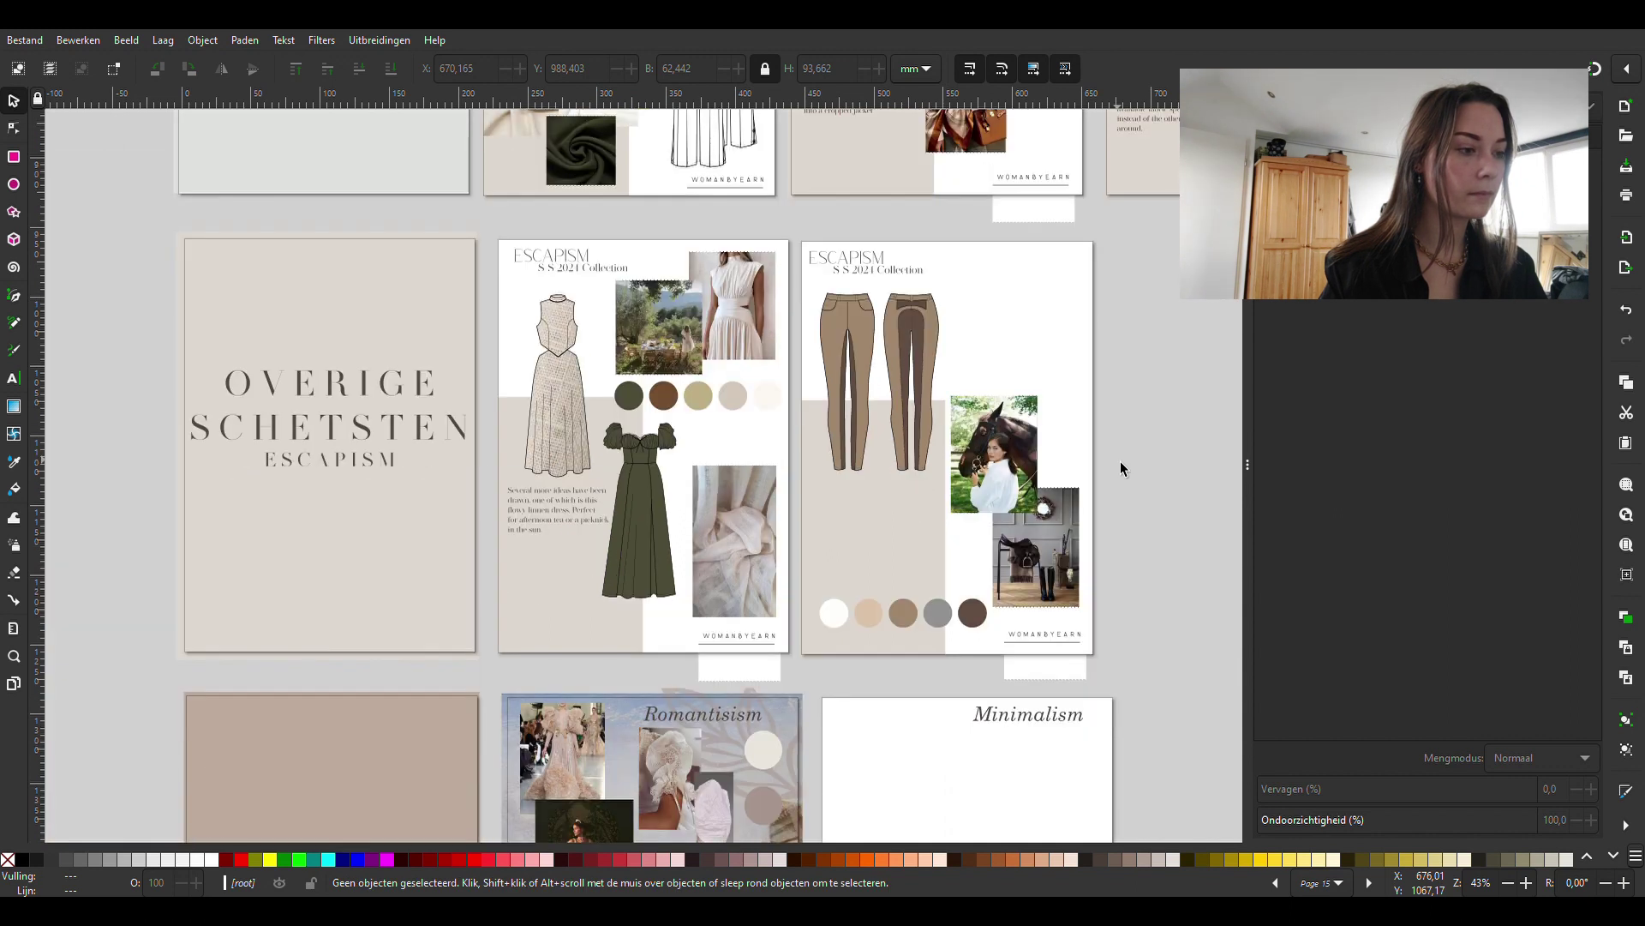
{"action": "scroll", "coordinate": [1124, 461], "scroll_direction": "up", "scroll_amount": 1, "text": "ctrl"}
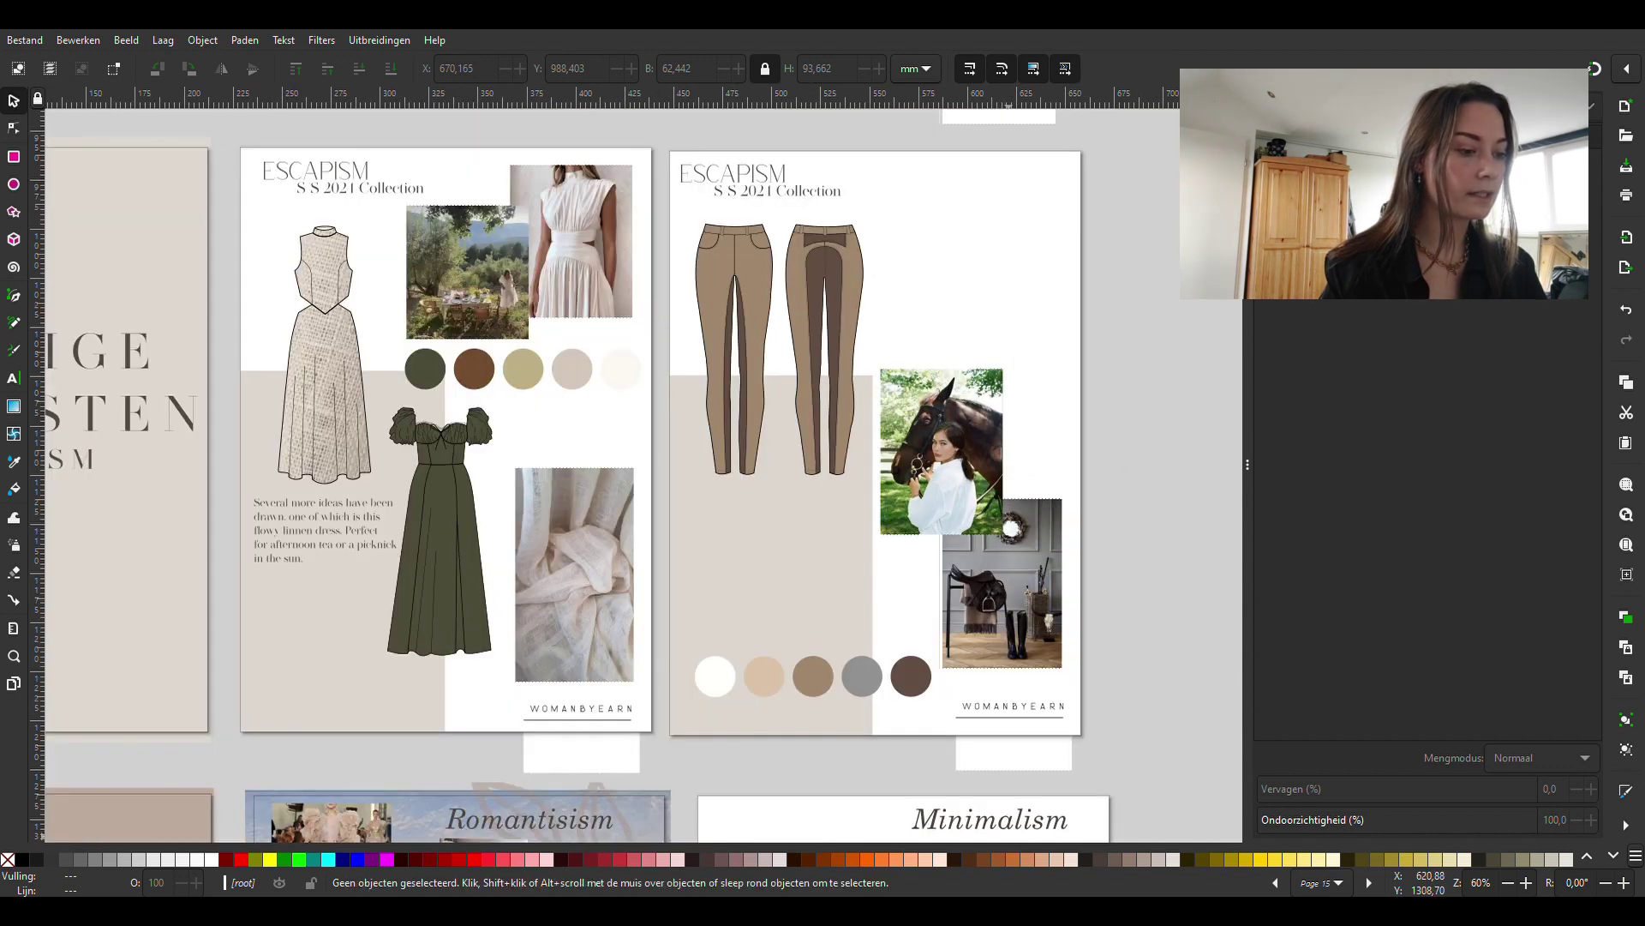
{"action": "scroll", "coordinate": [771, 547], "scroll_direction": "down", "scroll_amount": 3, "text": "ctrl"}
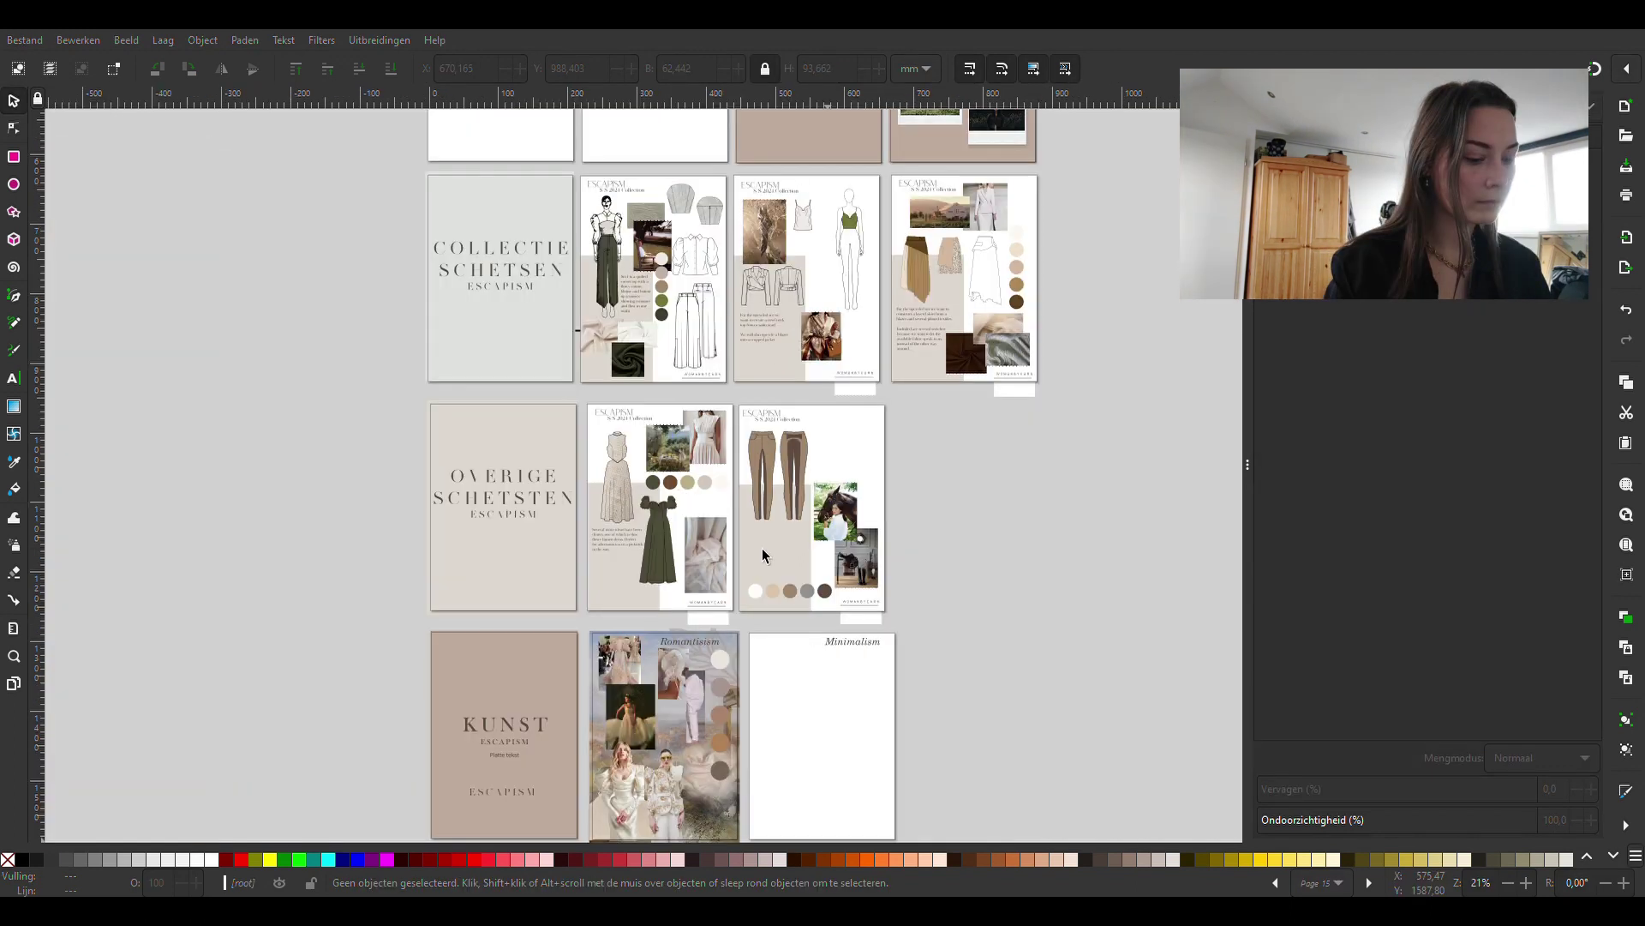
{"action": "key", "text": "ctrl+v"}
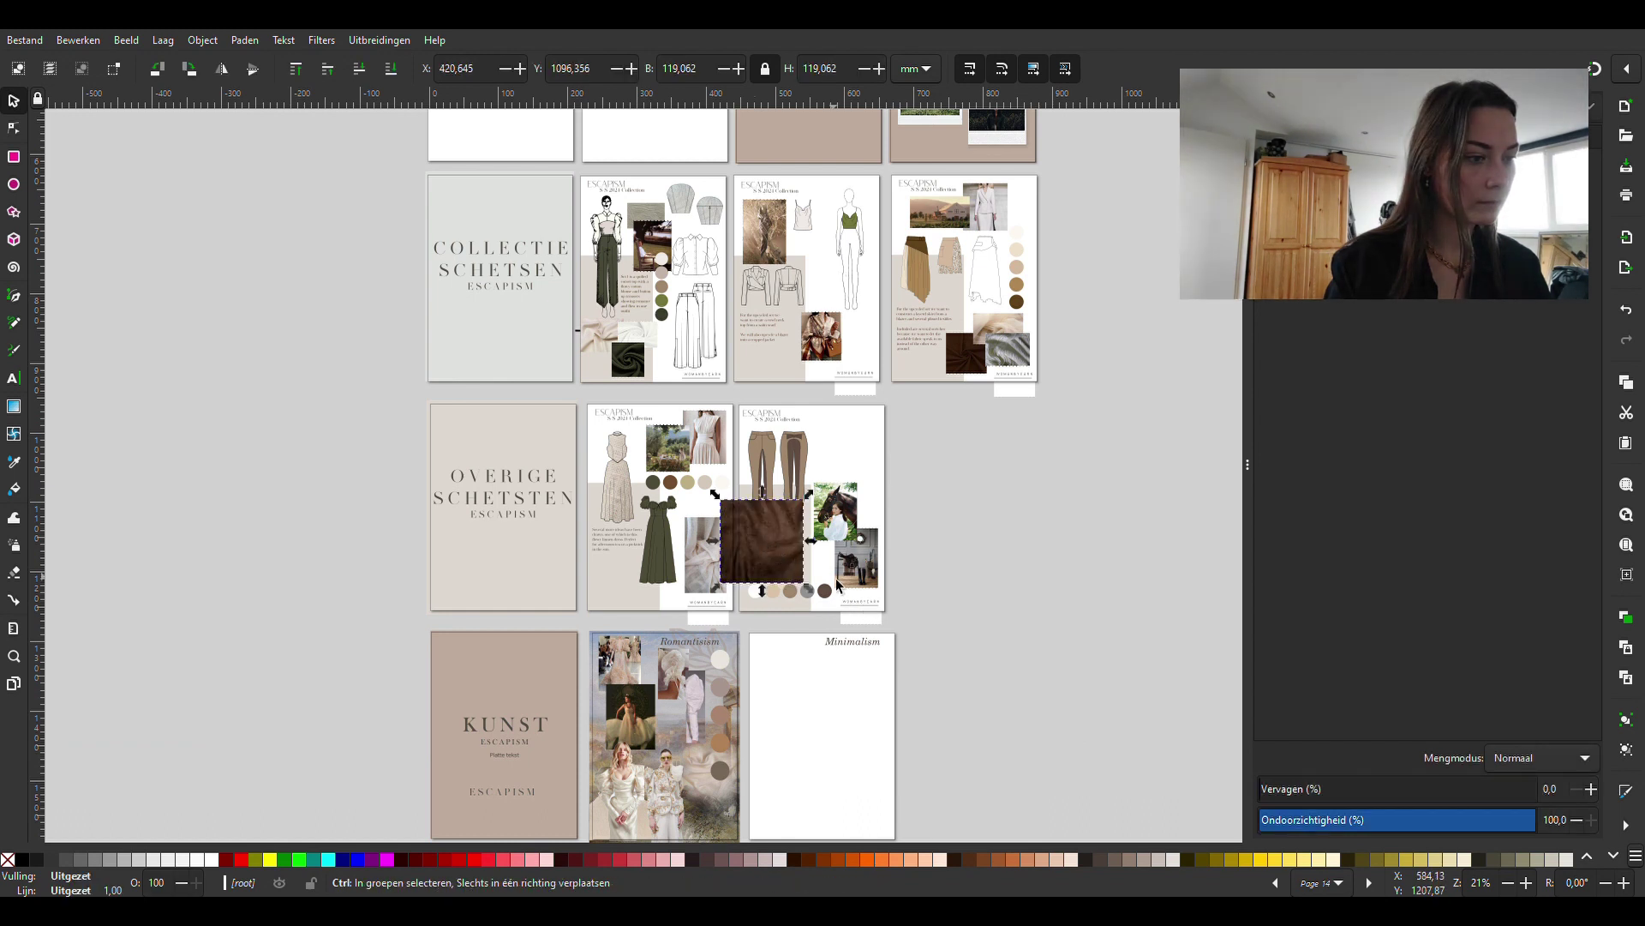
{"action": "scroll", "coordinate": [764, 552], "scroll_direction": "up", "scroll_amount": 3, "text": "ctrl"}
{"action": "scroll", "coordinate": [682, 473], "scroll_direction": "up", "scroll_amount": 2, "text": "ctrl"}
{"action": "scroll", "coordinate": [682, 473], "scroll_direction": "down", "scroll_amount": 1, "text": "ctrl"}
{"action": "scroll", "coordinate": [681, 473], "scroll_direction": "down", "scroll_amount": 1, "text": "ctrl"}
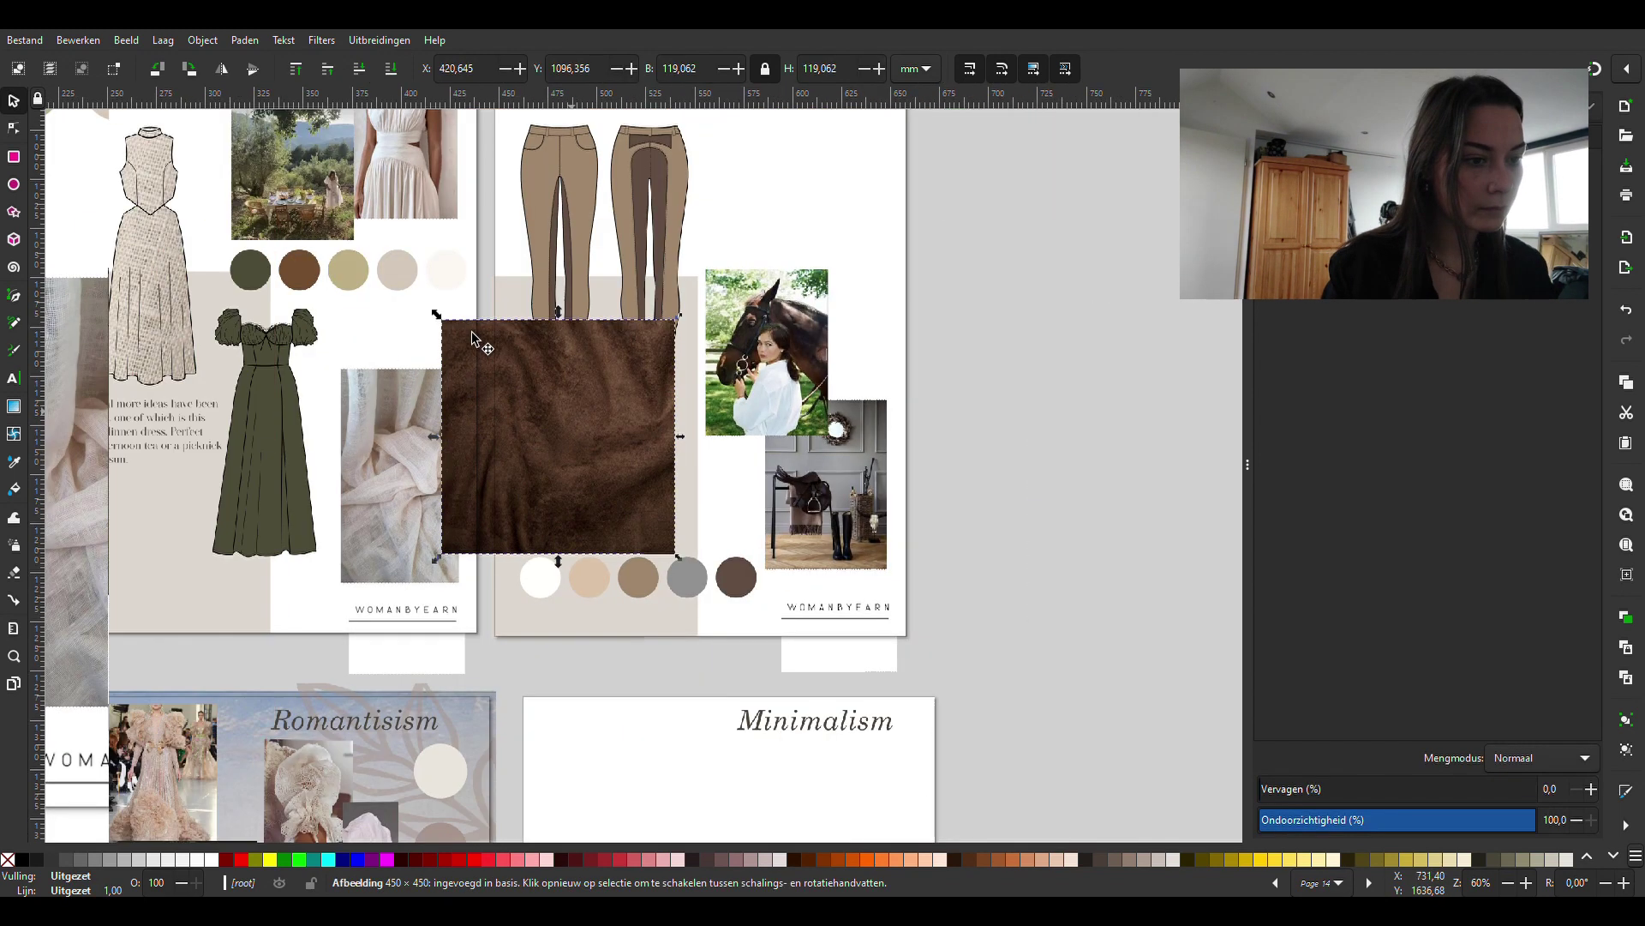
{"action": "left_click_drag", "start_coordinate": [437, 317], "coordinate": [533, 414]}
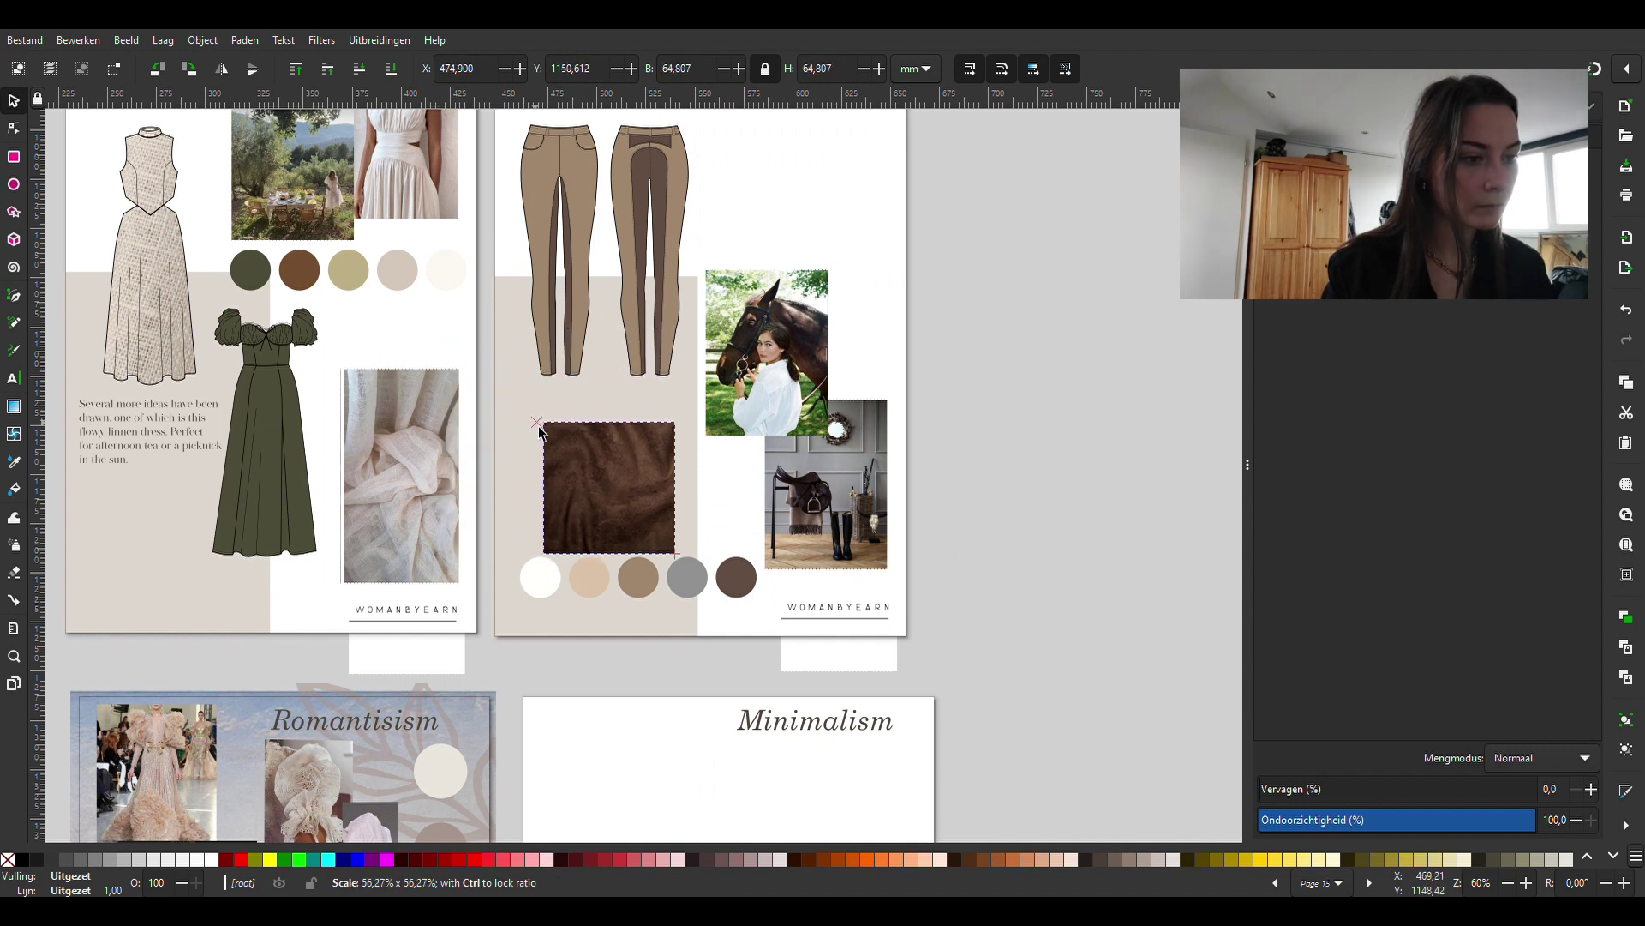
{"action": "left_click_drag", "start_coordinate": [534, 414], "coordinate": [549, 428]}
{"action": "left_click_drag", "start_coordinate": [587, 489], "coordinate": [552, 440]}
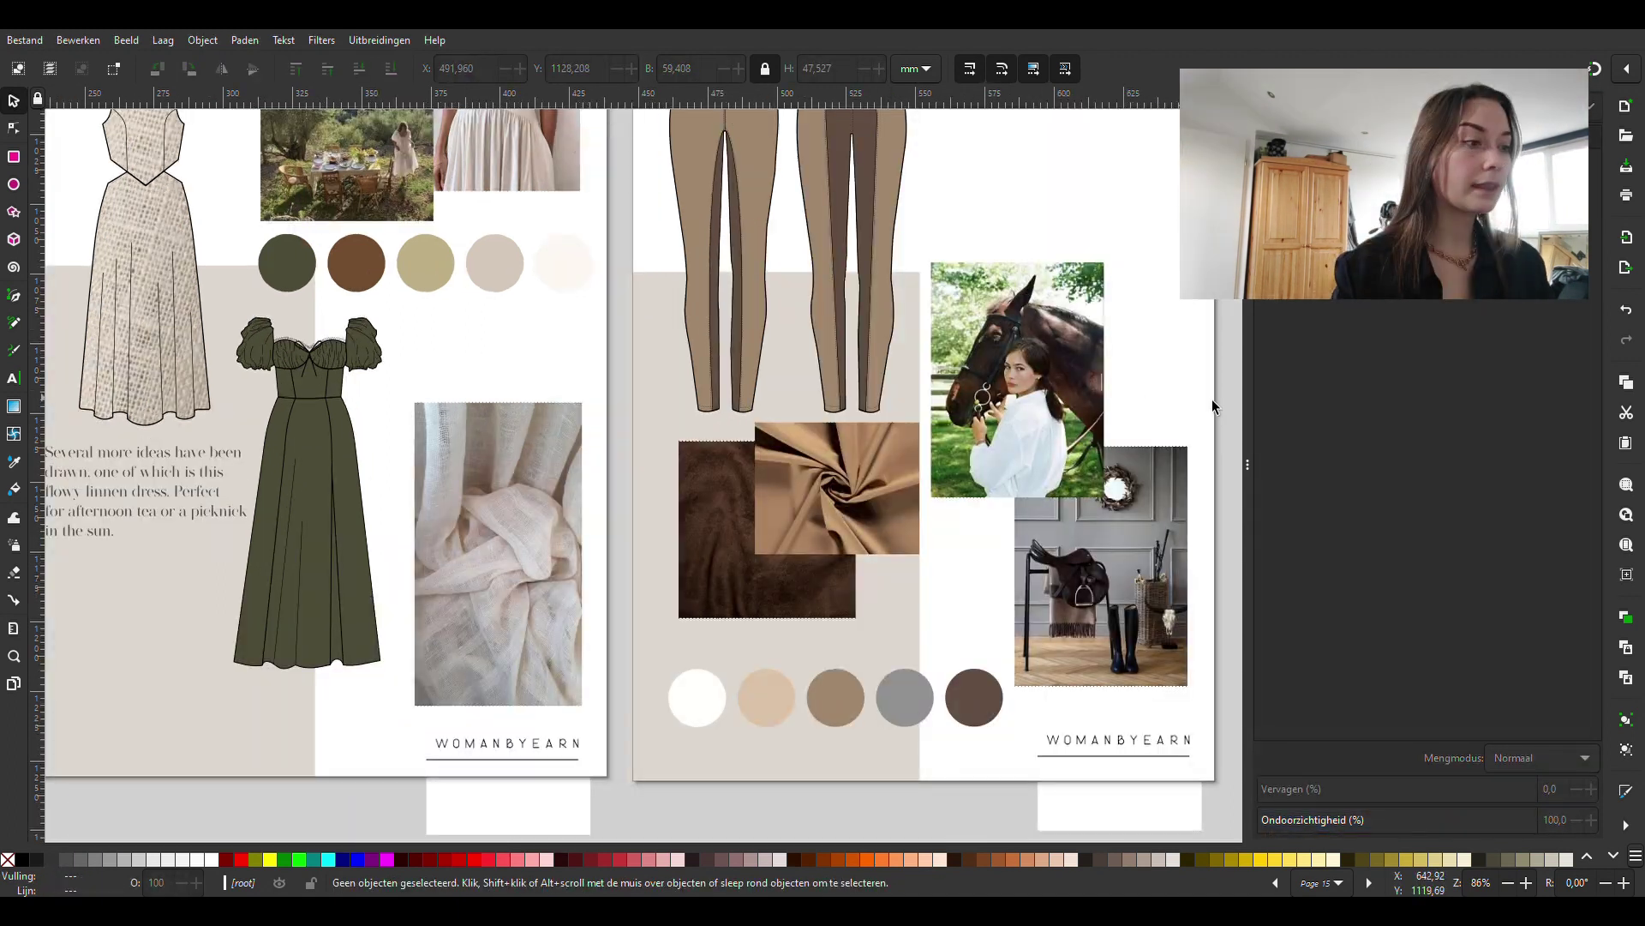
{"action": "scroll", "coordinate": [513, 365], "scroll_direction": "up", "scroll_amount": 2}
{"action": "scroll", "coordinate": [512, 365], "scroll_direction": "up", "scroll_amount": 1}
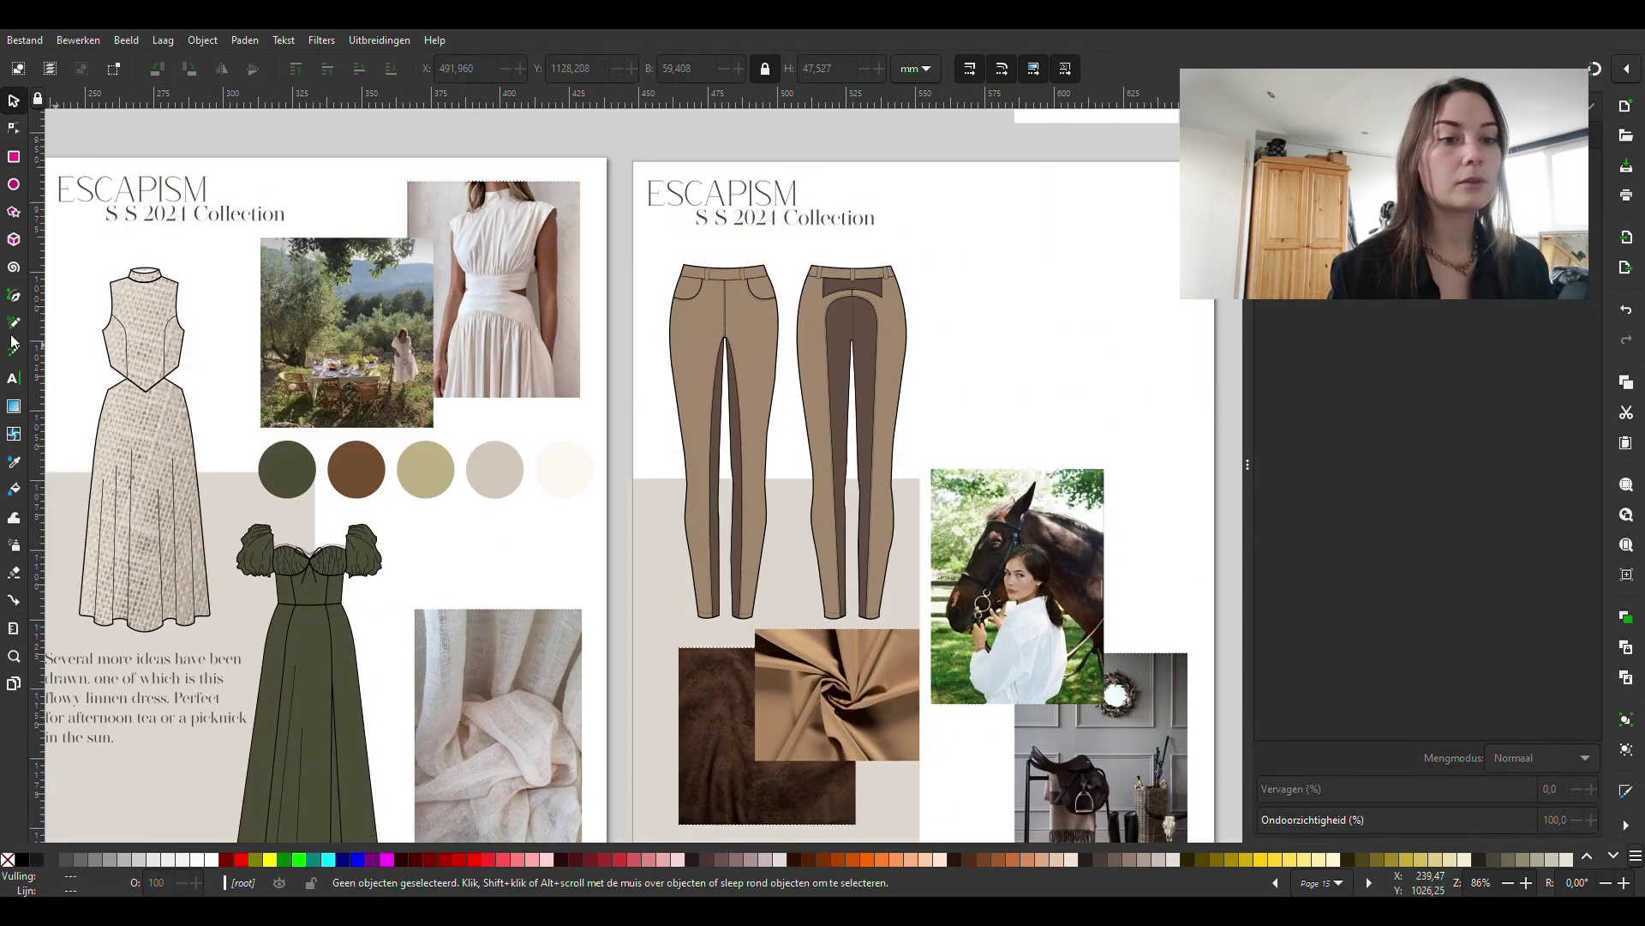
Add the vegan suede leather and viscose punta di Roma caption beside the trousers, set slightly lower.
{"action": "left_click", "coordinate": [14, 379]}
{"action": "left_click", "coordinate": [956, 226]}
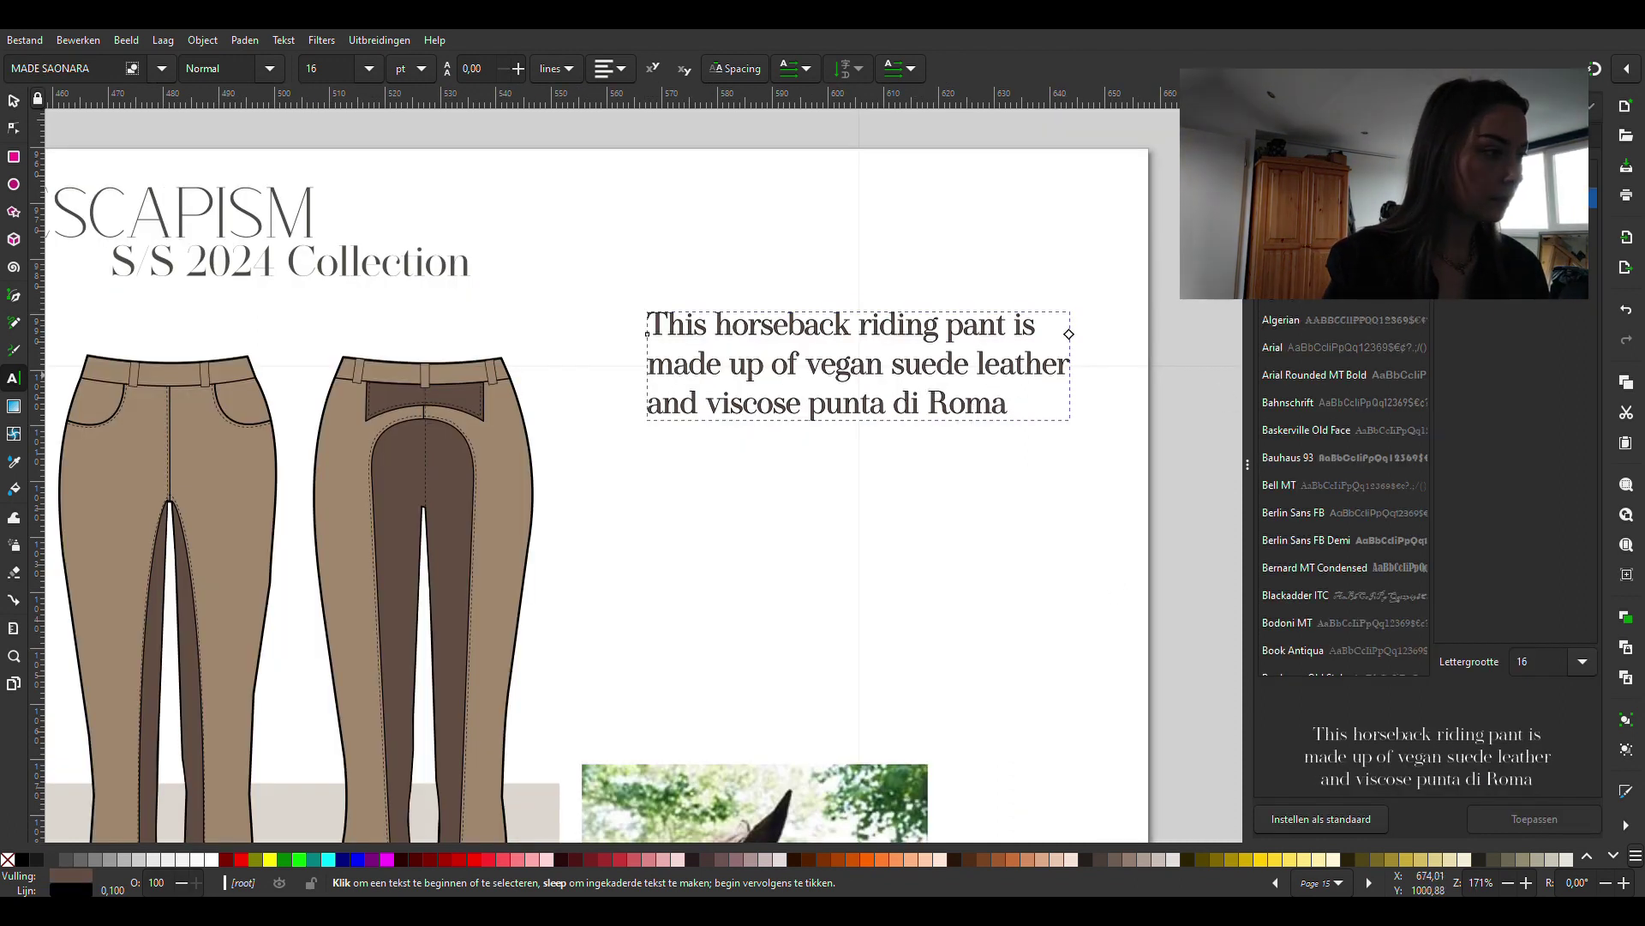
{"action": "key", "text": "ctrl+shift+f"}
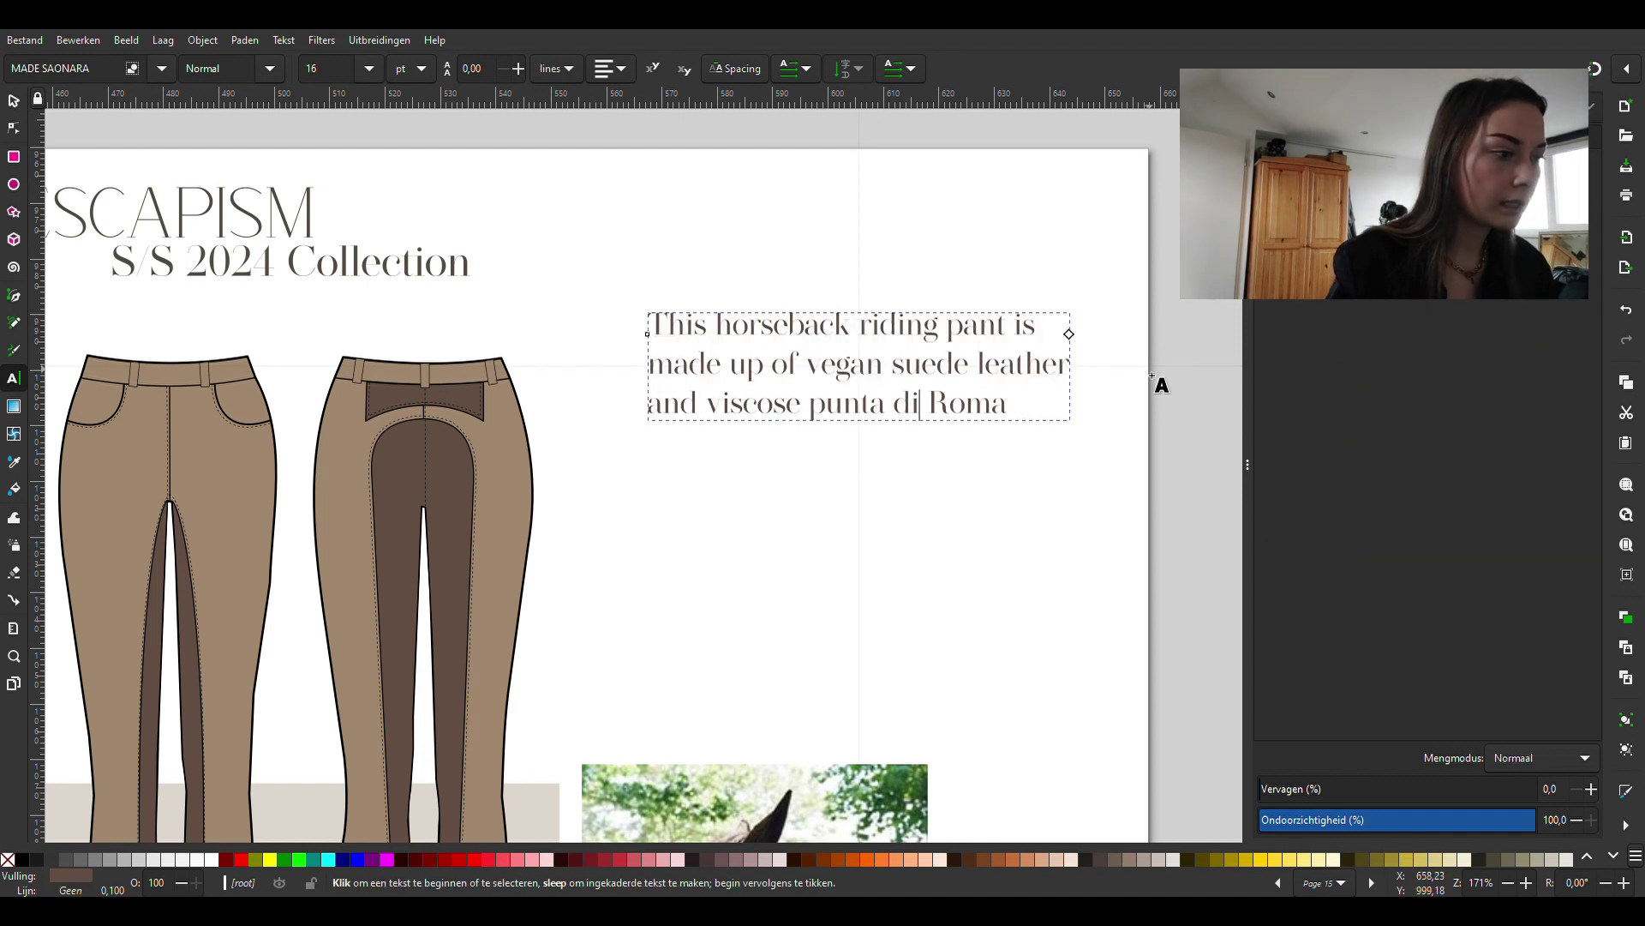
{"action": "left_click", "coordinate": [13, 96]}
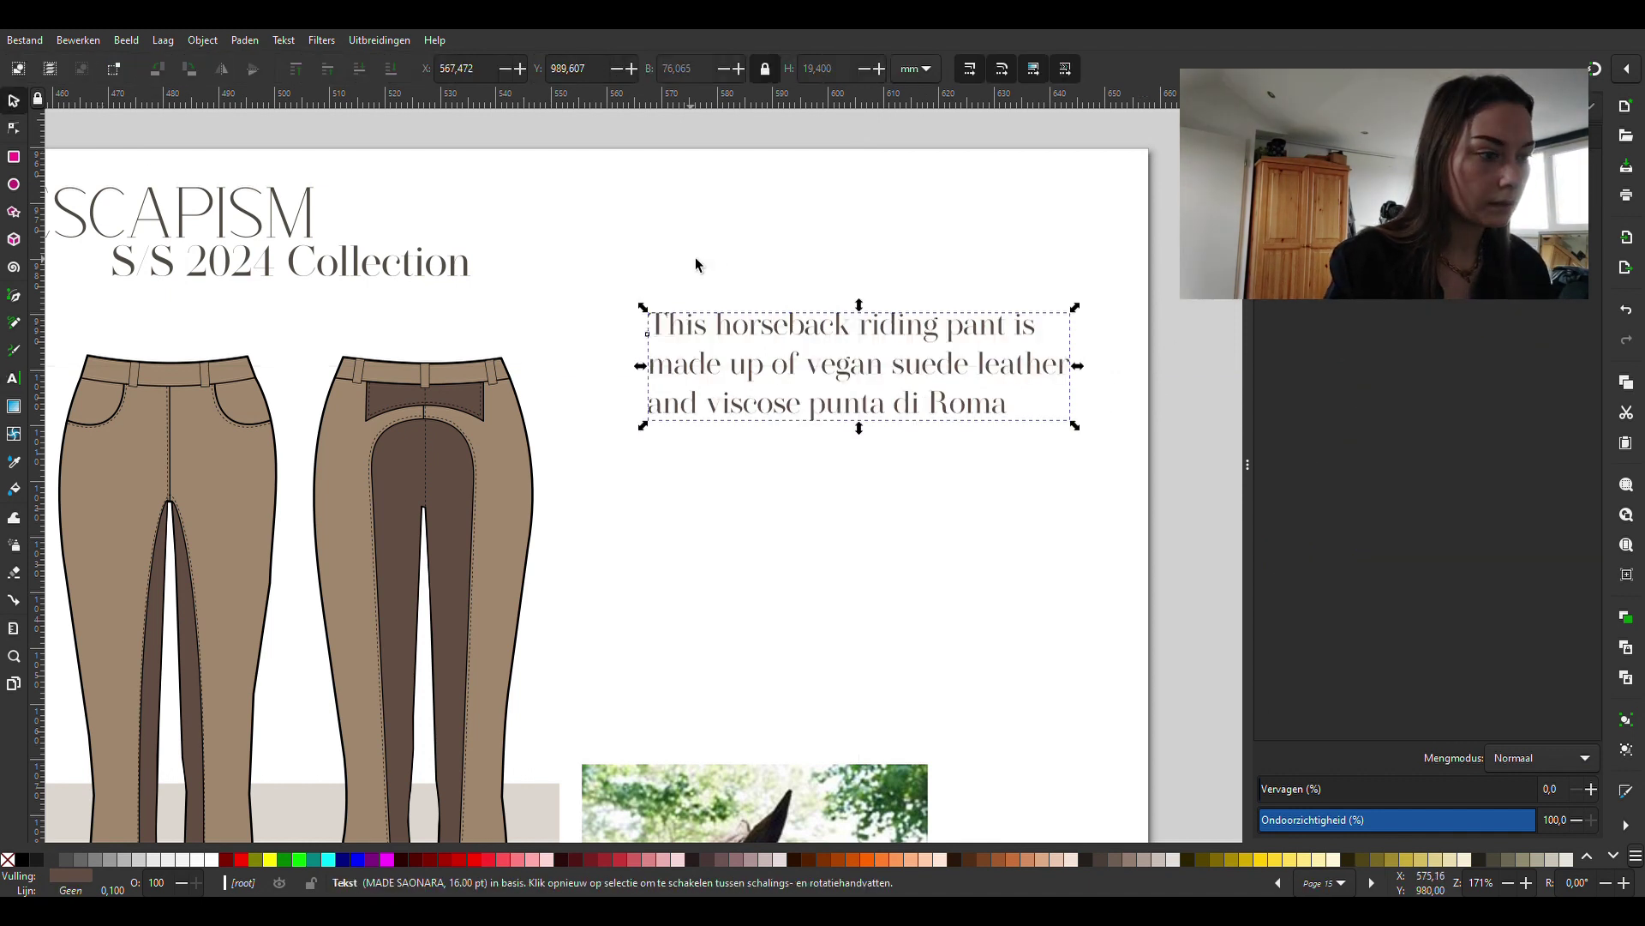
{"action": "key", "text": "Escape"}
{"action": "left_click", "coordinate": [837, 337]}
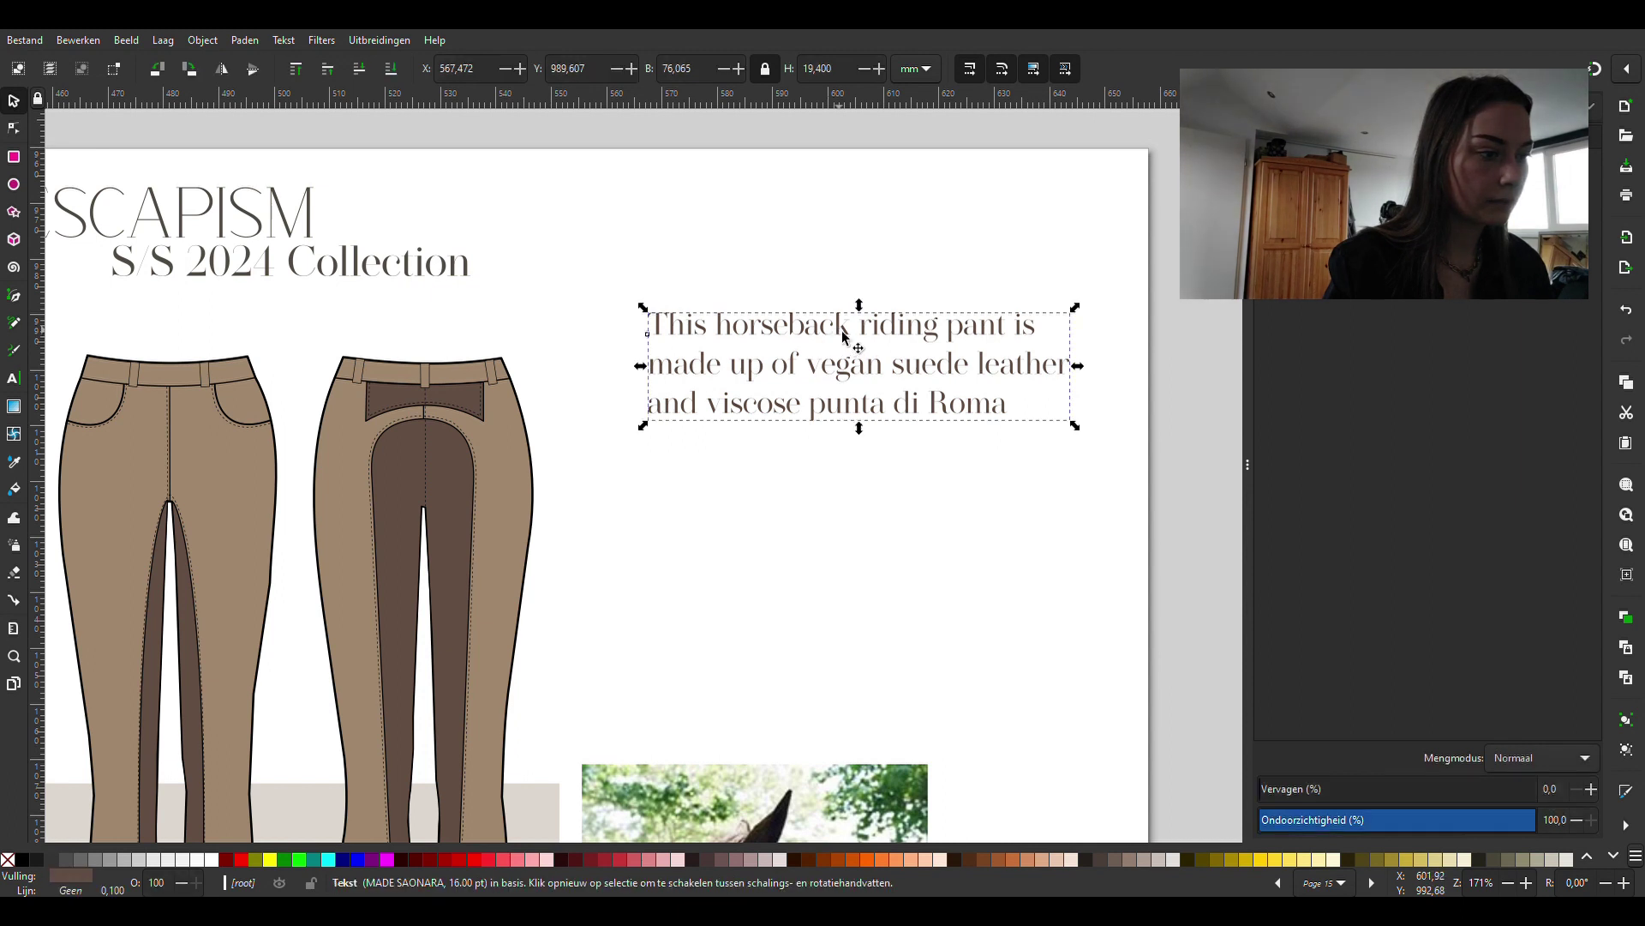
{"action": "left_click_drag", "start_coordinate": [835, 337], "coordinate": [833, 404]}
{"action": "scroll", "coordinate": [834, 404], "scroll_direction": "down", "scroll_amount": 1}
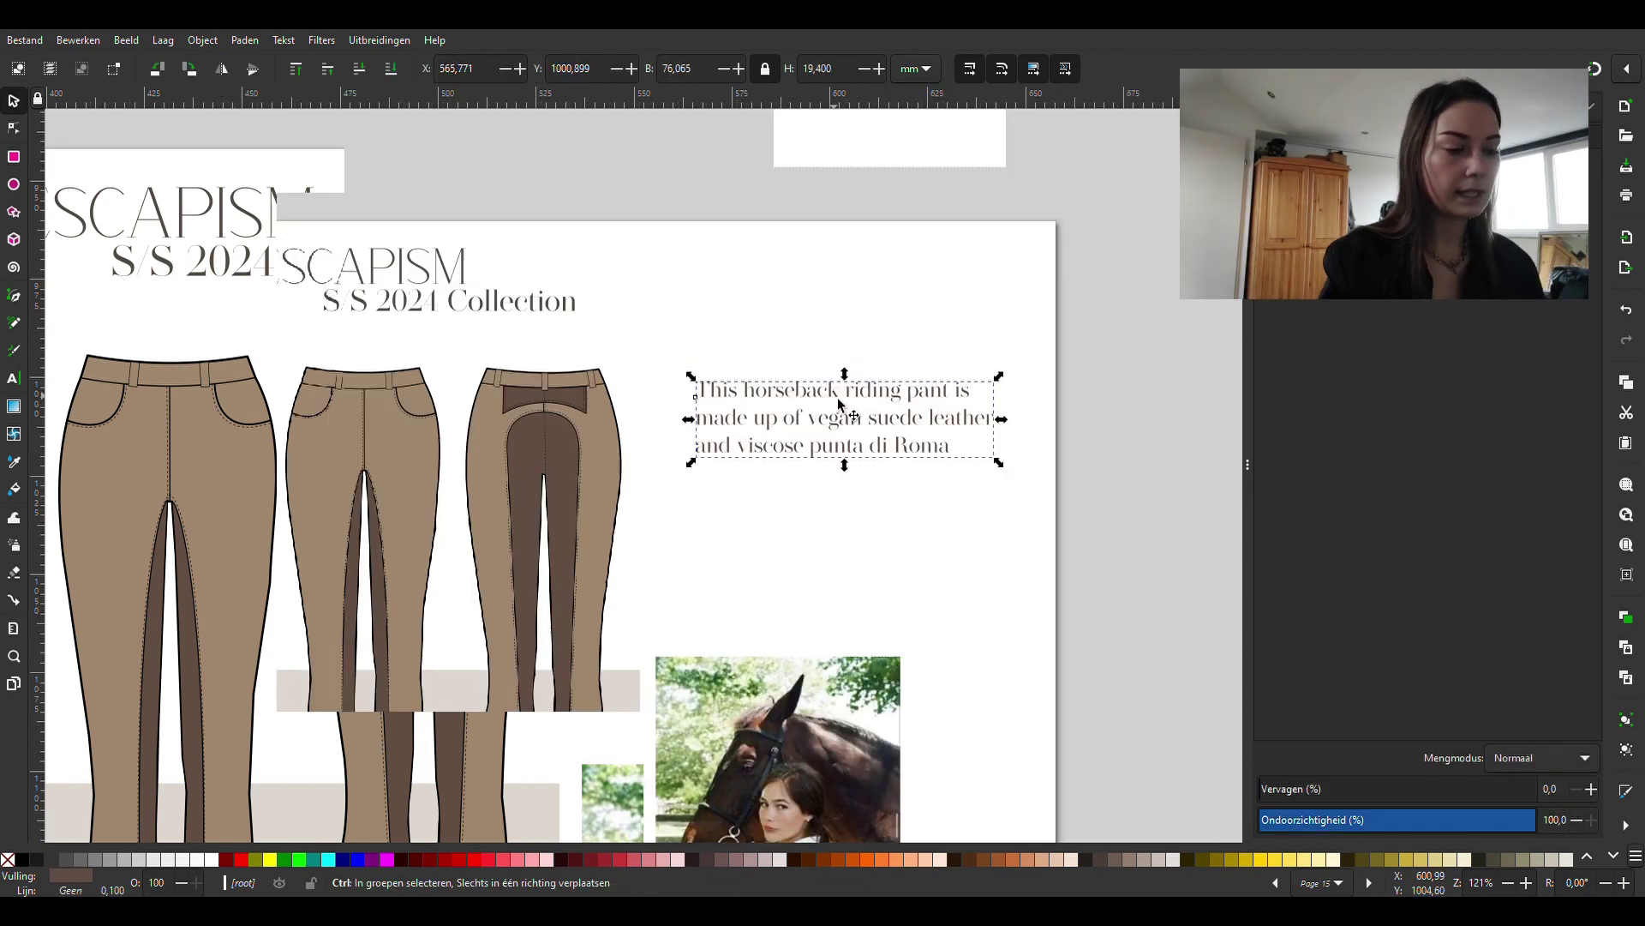
{"action": "scroll", "coordinate": [834, 404], "scroll_direction": "down", "scroll_amount": 1}
{"action": "scroll", "coordinate": [833, 405], "scroll_direction": "down", "scroll_amount": 2}
{"action": "left_click", "coordinate": [1063, 465]}
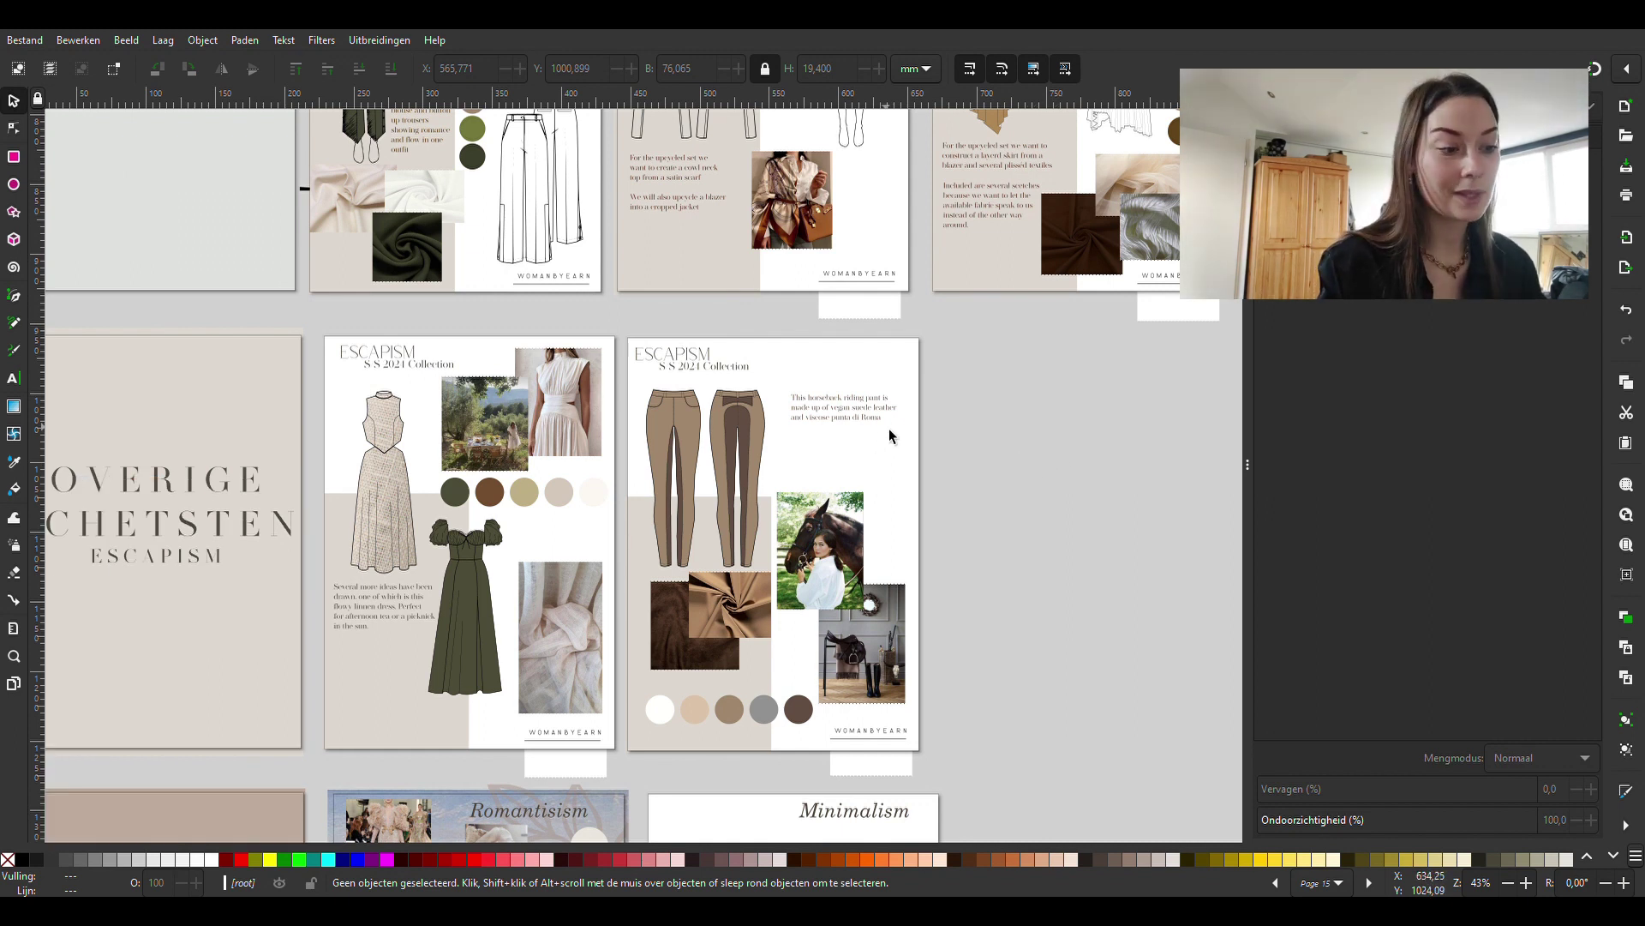
{"action": "scroll", "coordinate": [1030, 498], "scroll_direction": "down", "scroll_amount": 1, "text": "ctrl"}
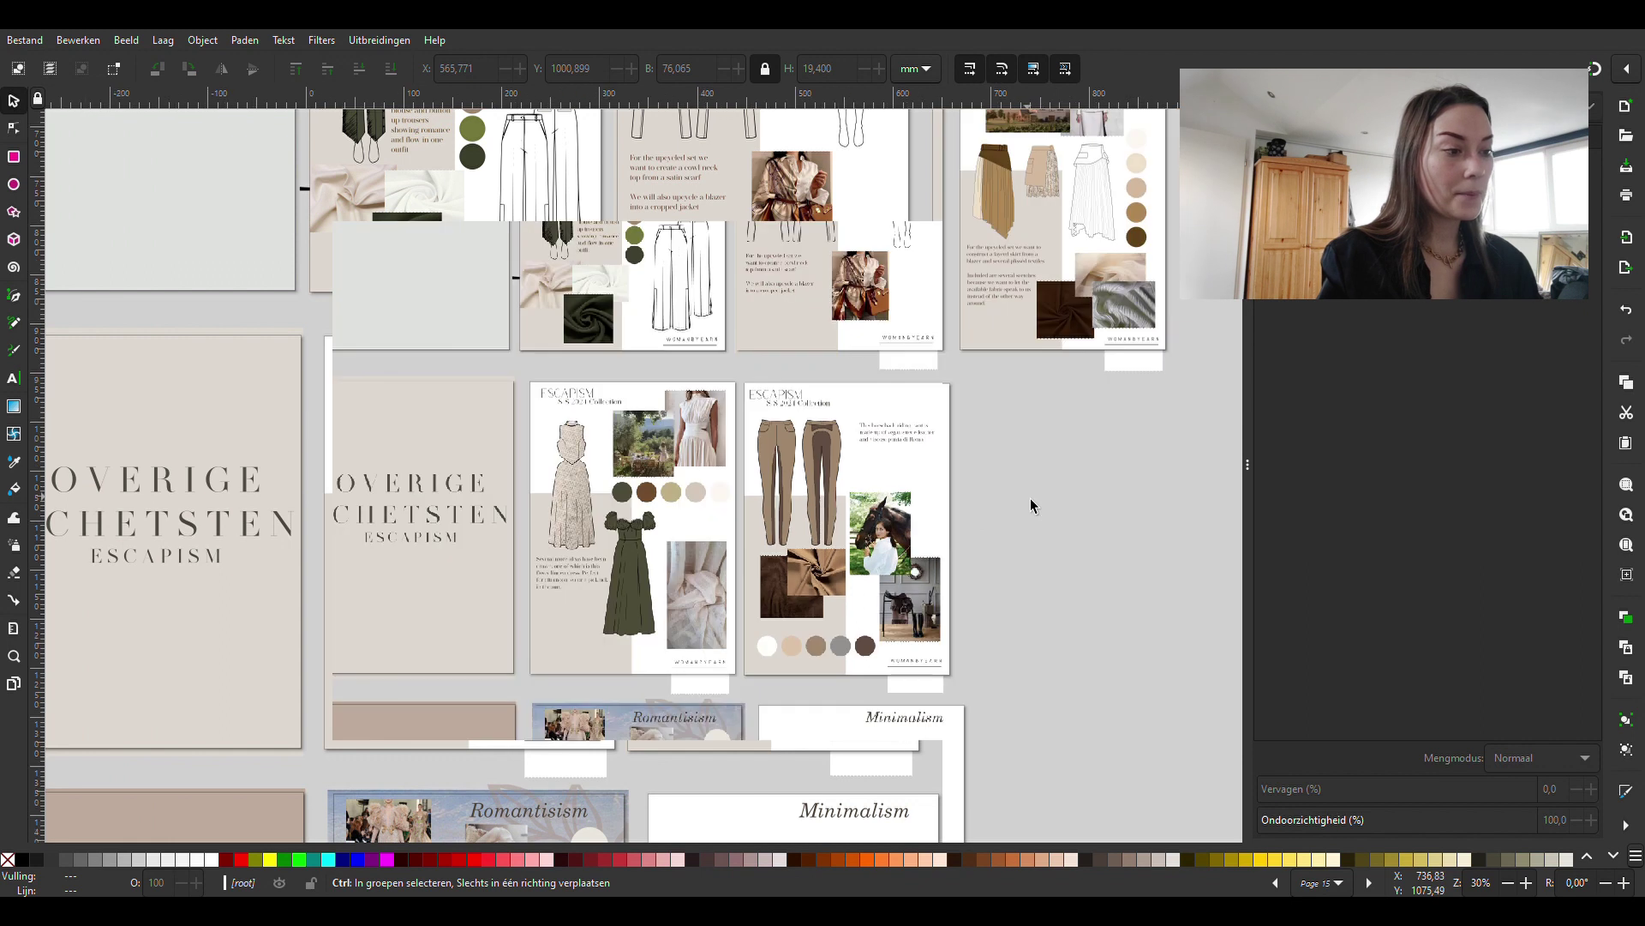
{"action": "scroll", "coordinate": [1032, 505], "scroll_direction": "down", "scroll_amount": 1}
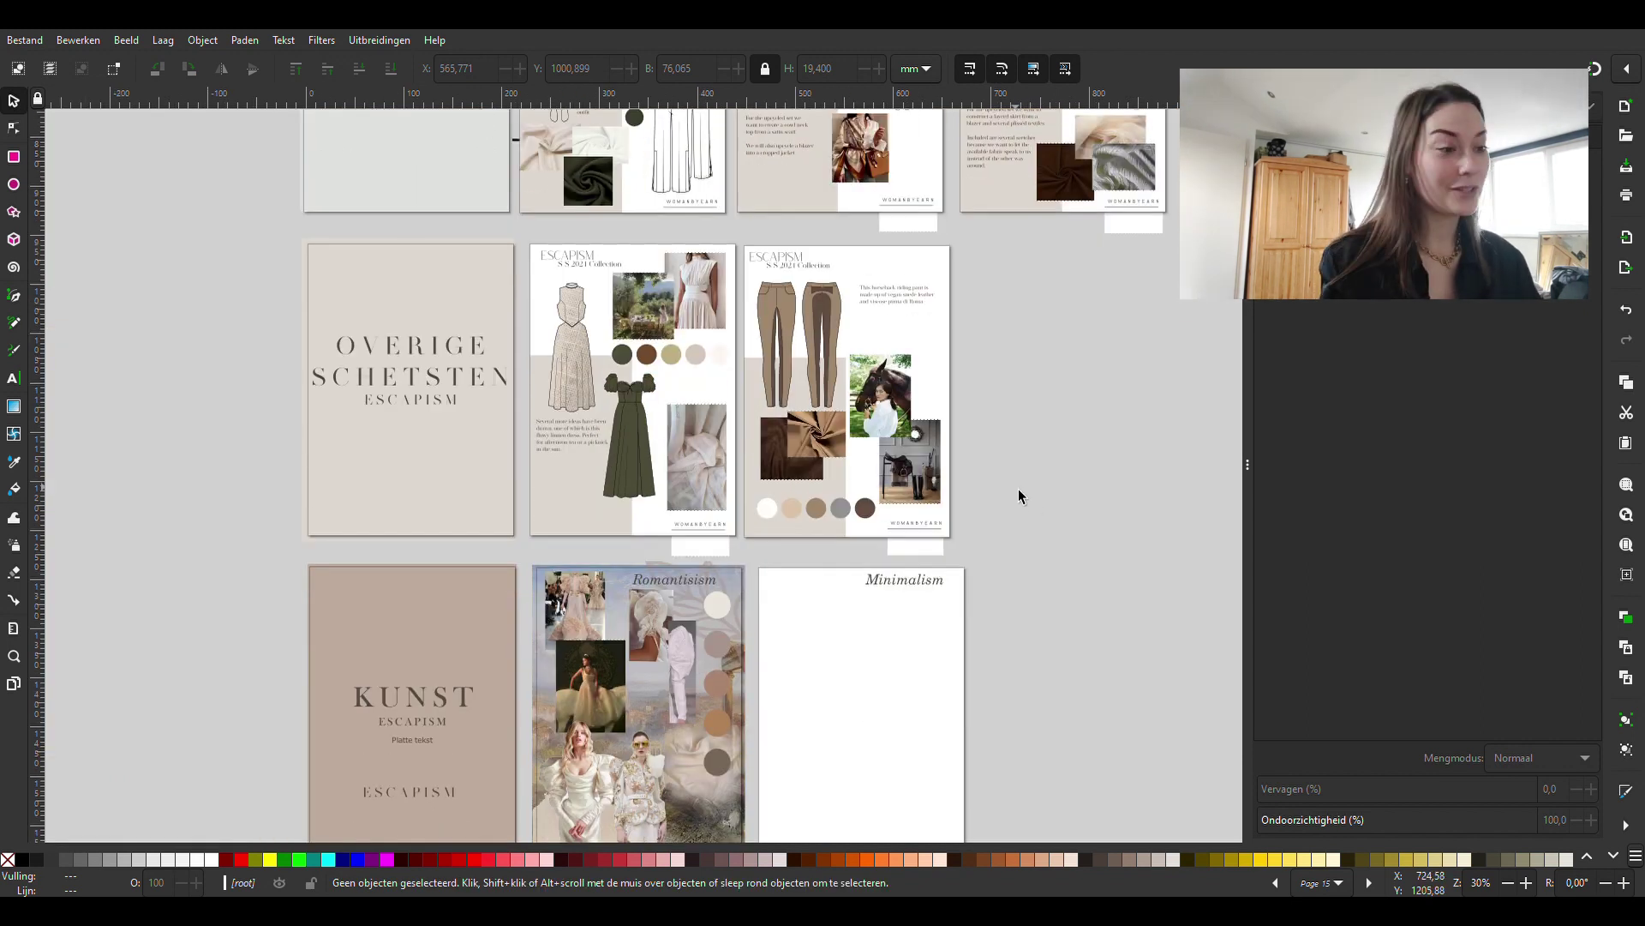
{"action": "scroll", "coordinate": [1156, 513], "scroll_direction": "up", "scroll_amount": 3}
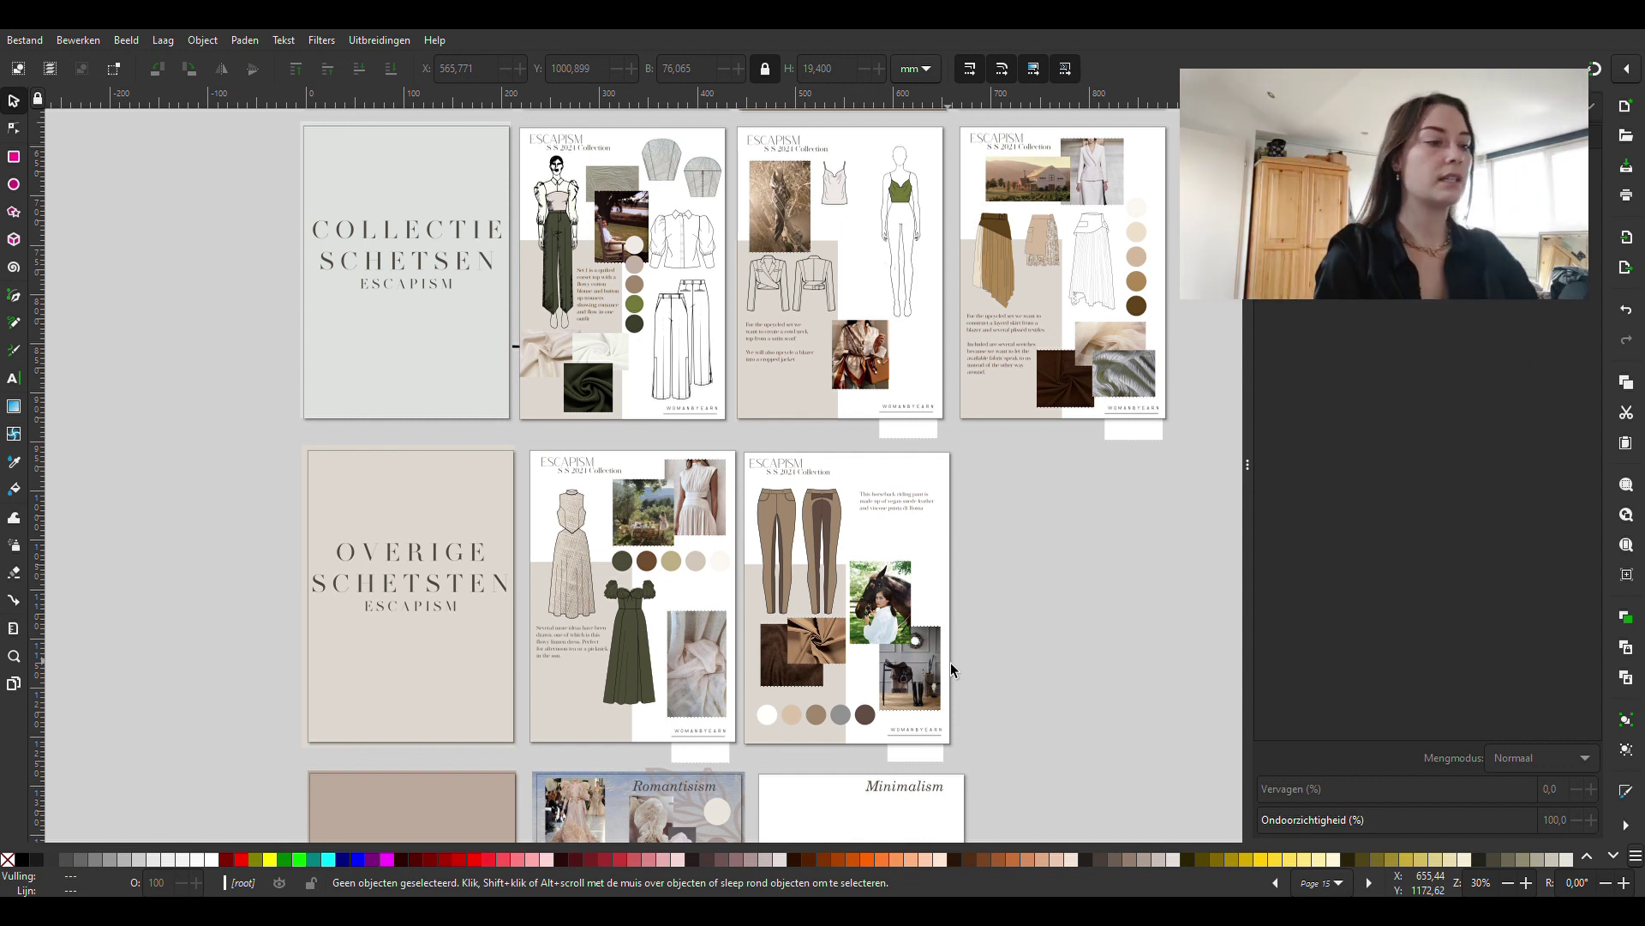
Move the horse photo up-right and the saddle-and-boots photo up-left beneath the description.
{"action": "left_click_drag", "start_coordinate": [902, 611], "coordinate": [908, 564]}
{"action": "left_click_drag", "start_coordinate": [927, 662], "coordinate": [896, 639]}
{"action": "left_click", "coordinate": [1113, 630]}
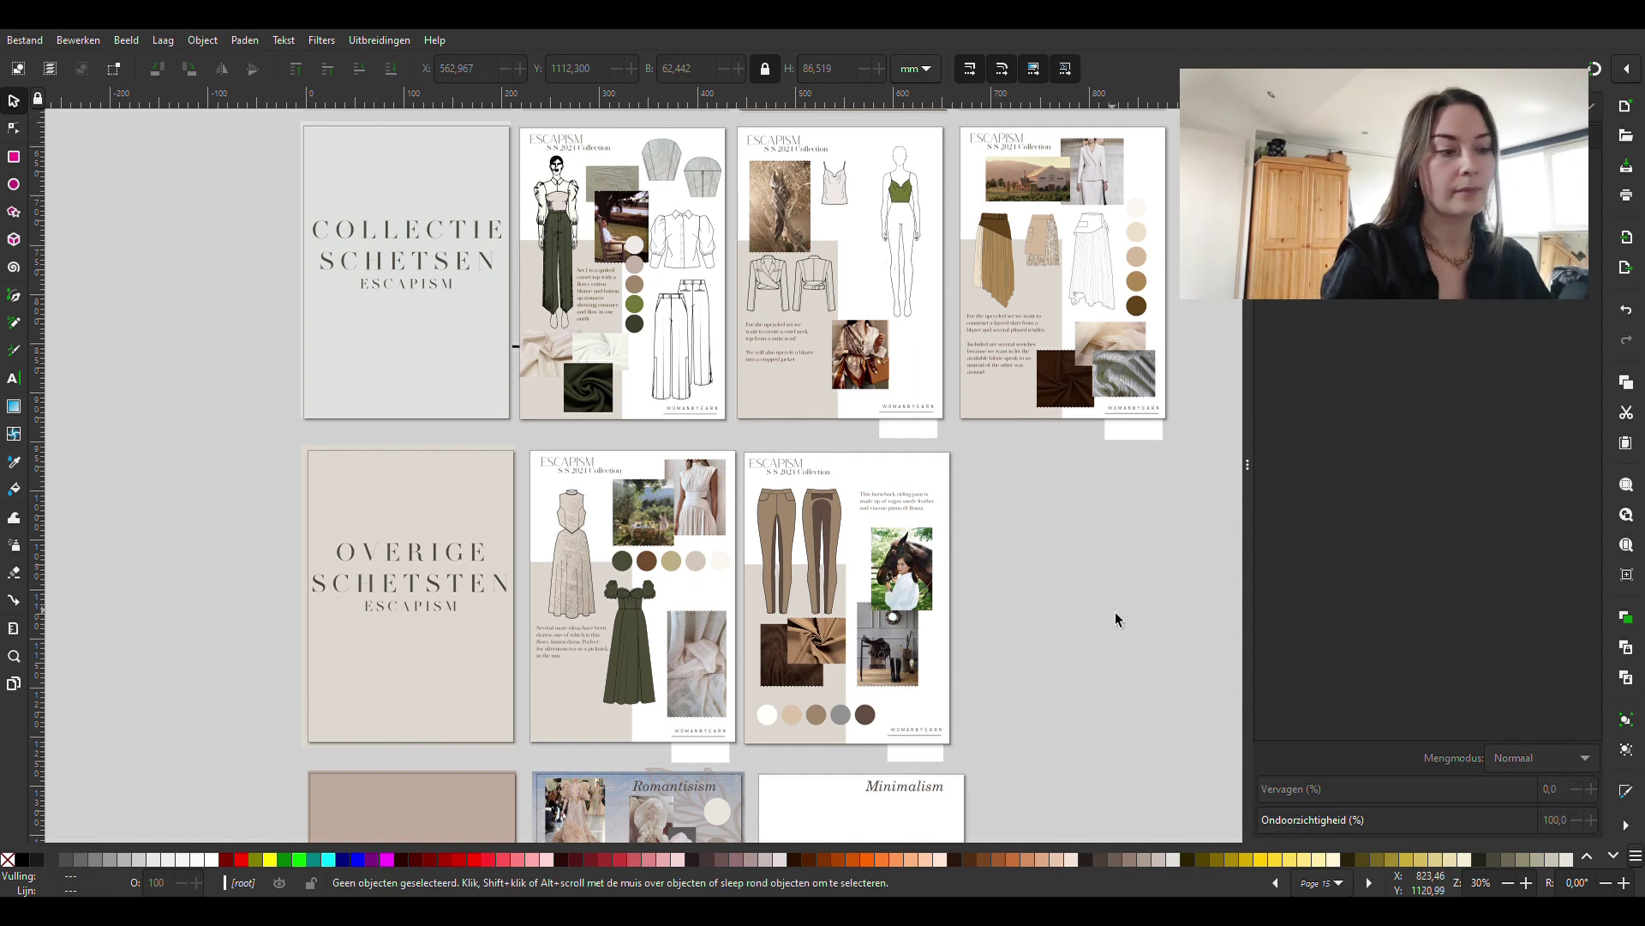
{"action": "scroll", "coordinate": [1061, 621], "scroll_direction": "up", "scroll_amount": 1}
{"action": "scroll", "coordinate": [1057, 629], "scroll_direction": "up", "scroll_amount": 1}
{"action": "scroll", "coordinate": [1057, 629], "scroll_direction": "up", "scroll_amount": 1}
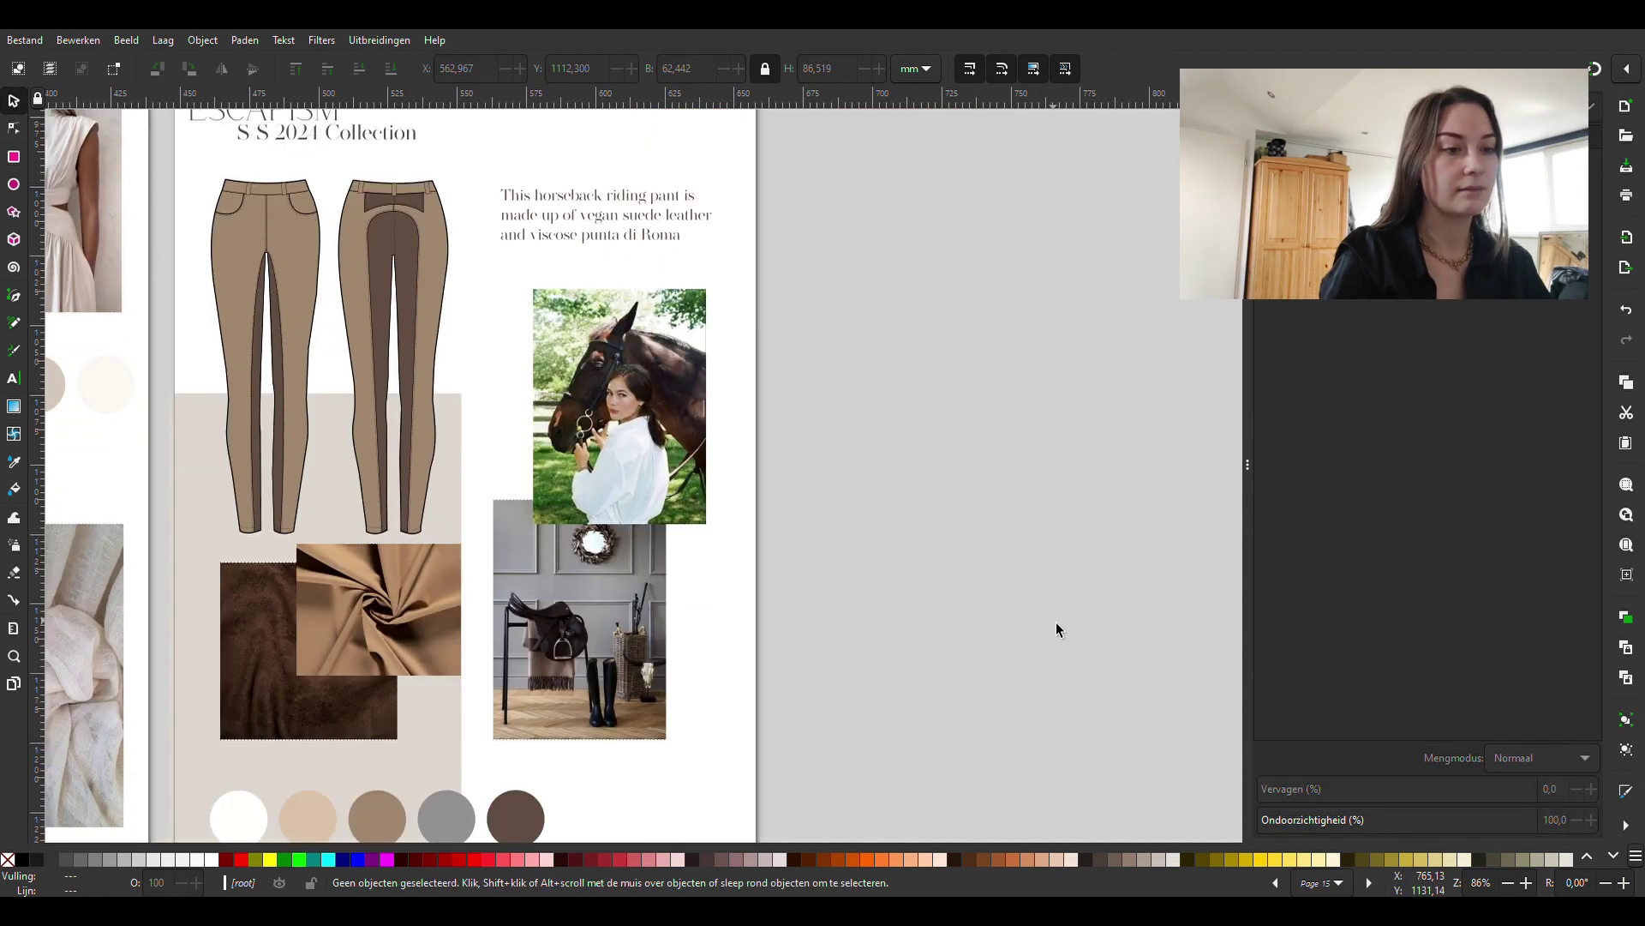